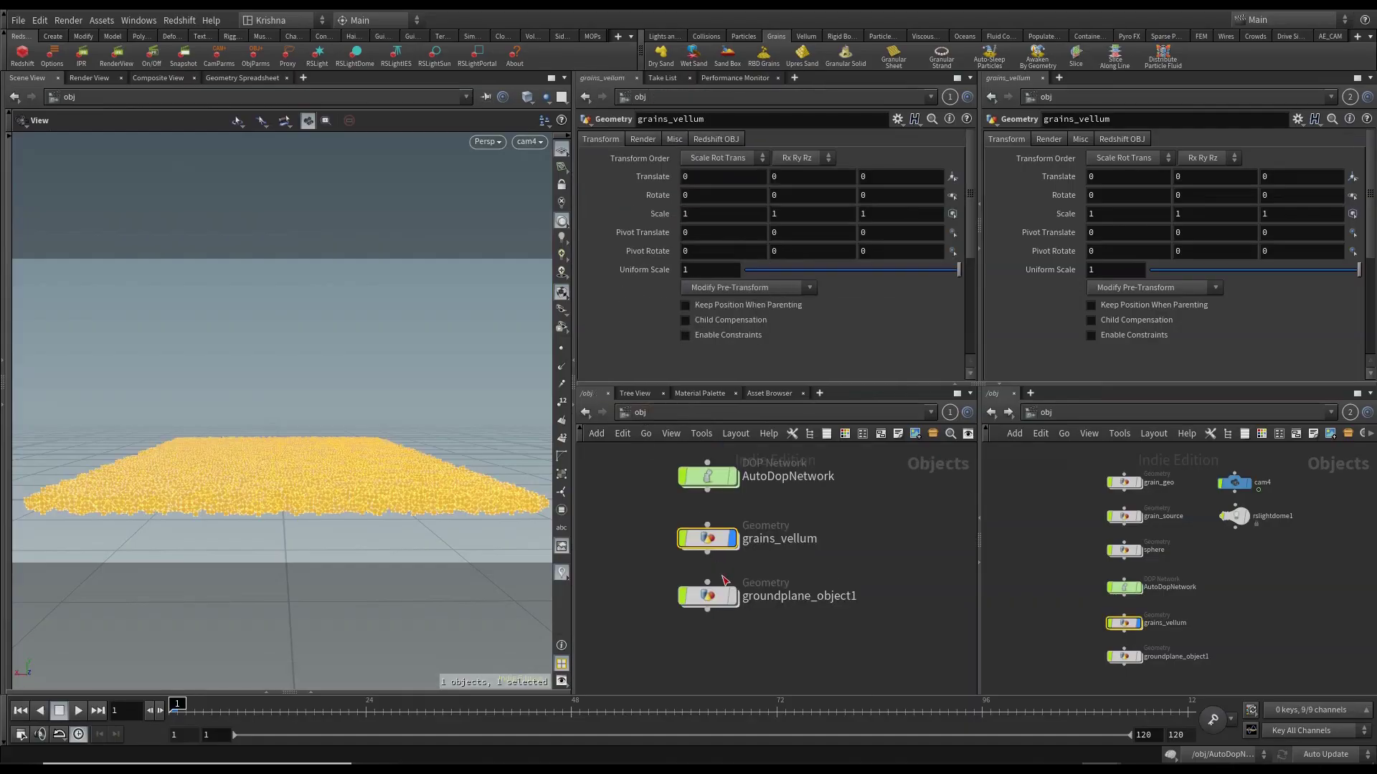
Add a grid object beneath the ground plane object and set its primitive type to NURBS.
left_click(780, 644)
scroll(751, 639, "down", 1)
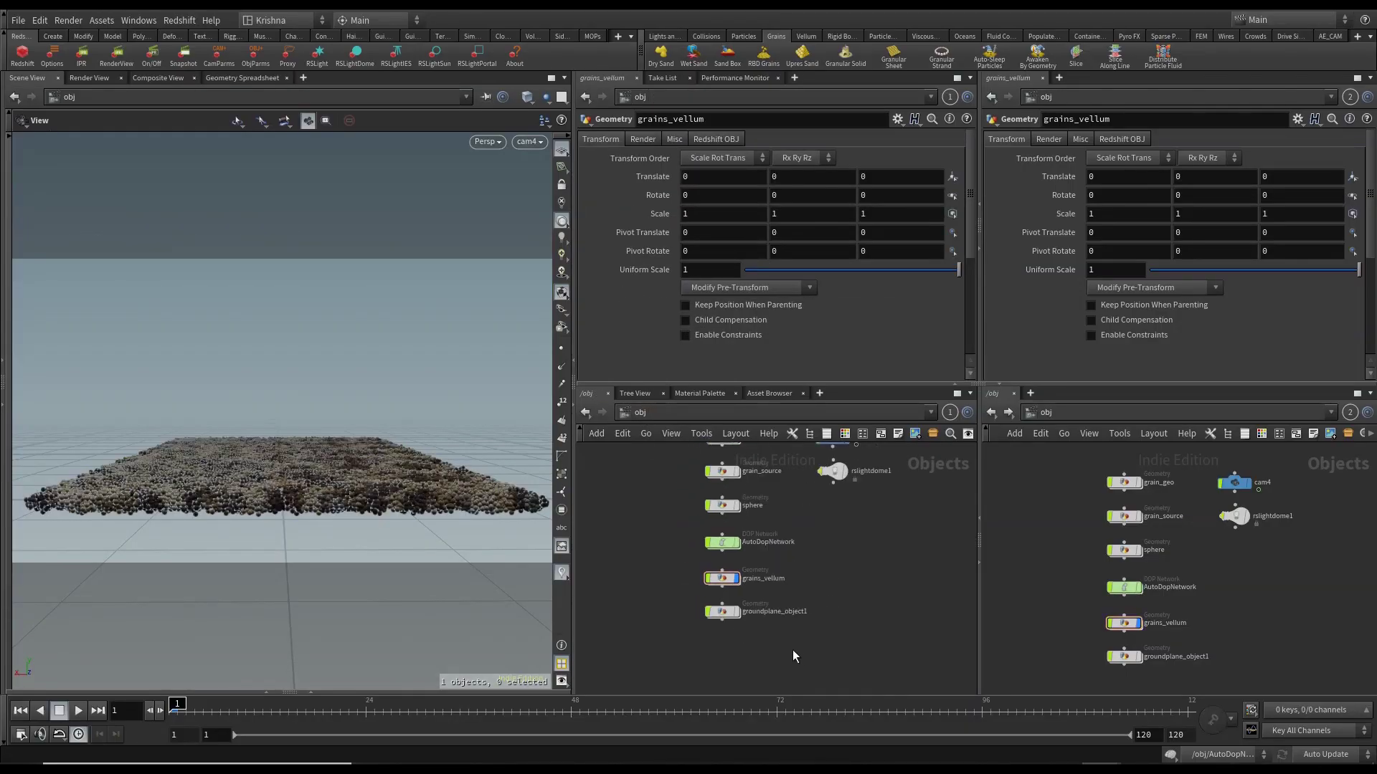
scroll(787, 638, "down", 1)
middle_click_drag(793, 638, 768, 637)
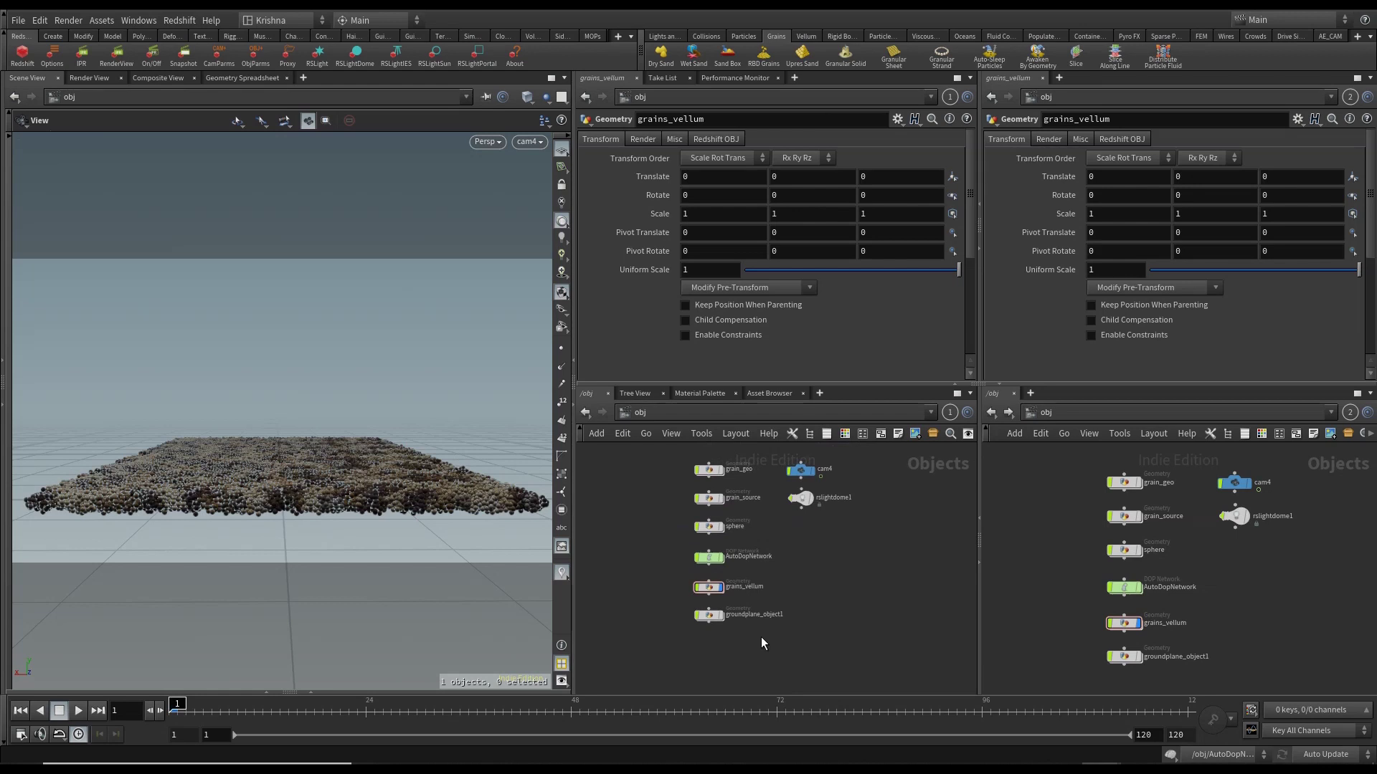
key("Tab")
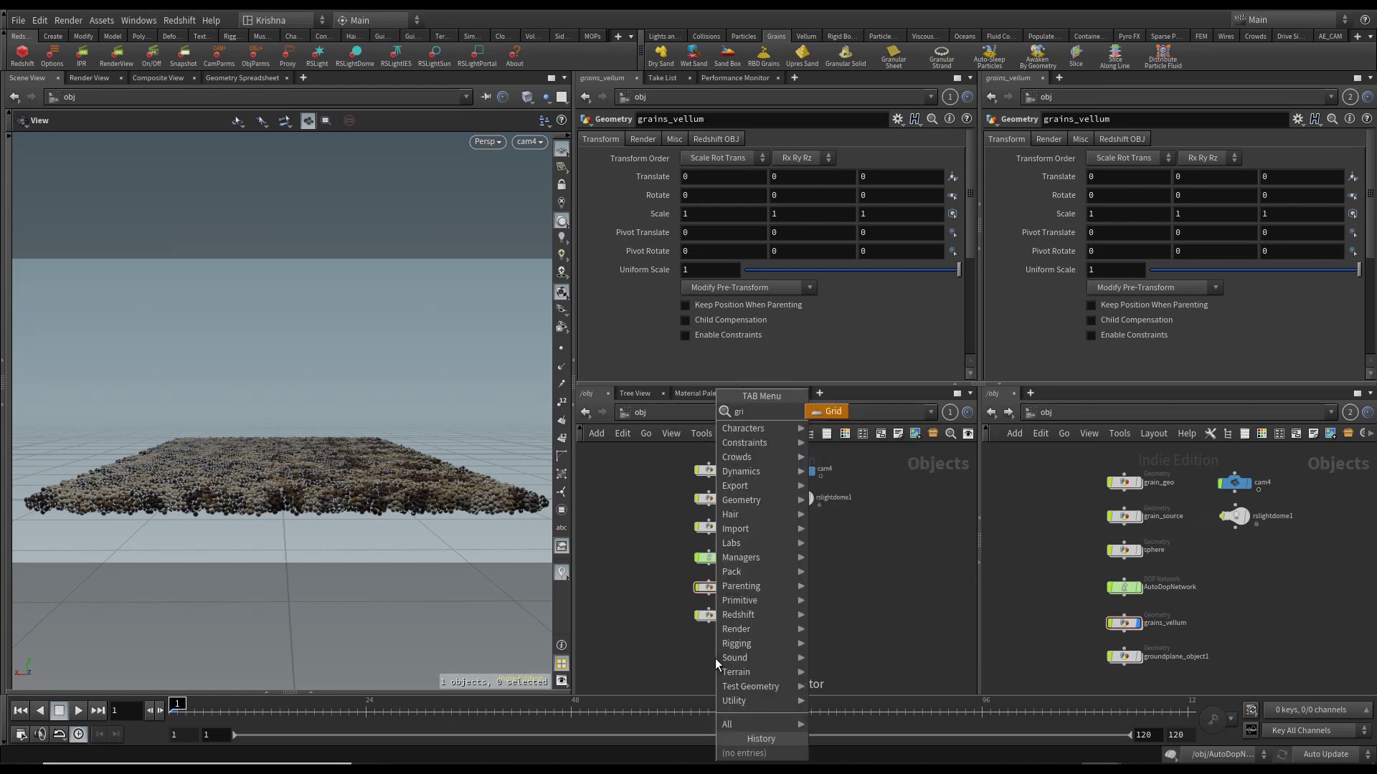
key("Return")
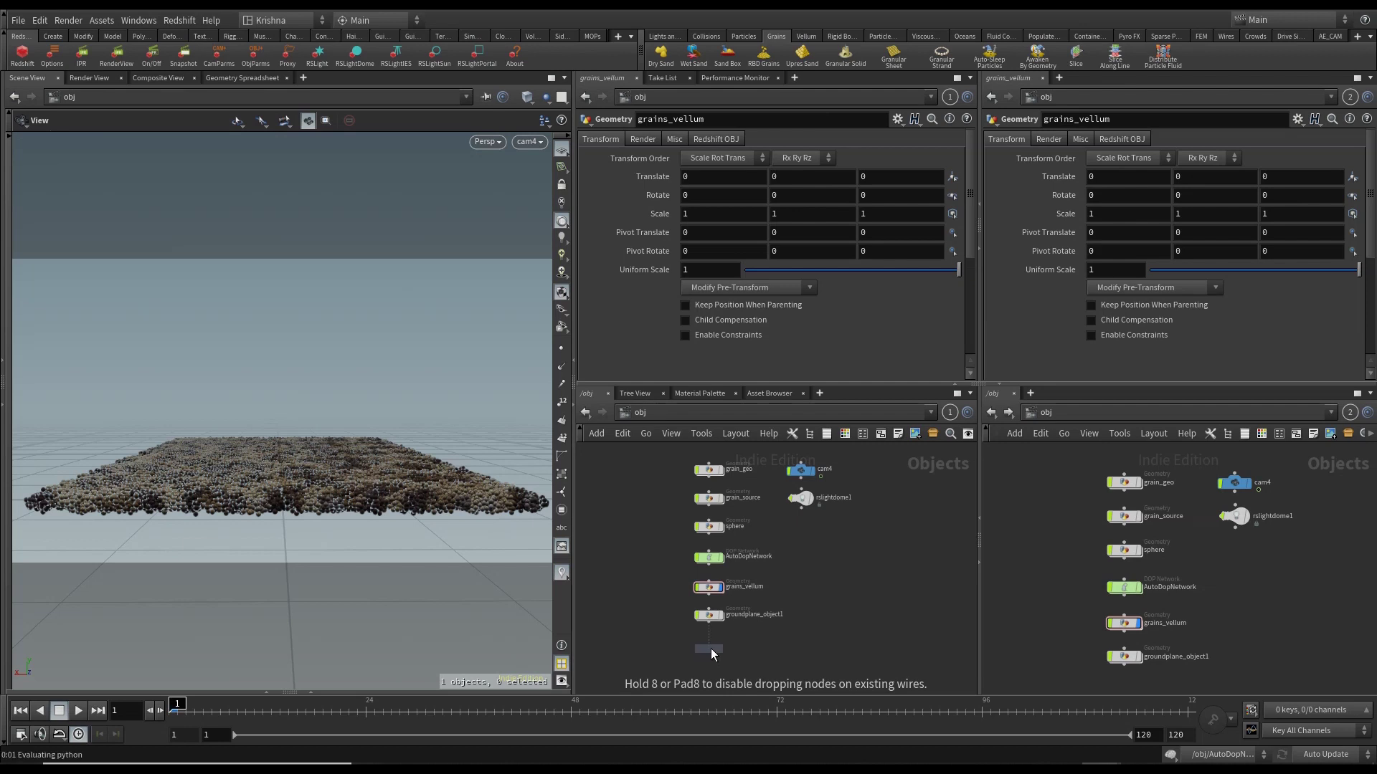
left_click(711, 648)
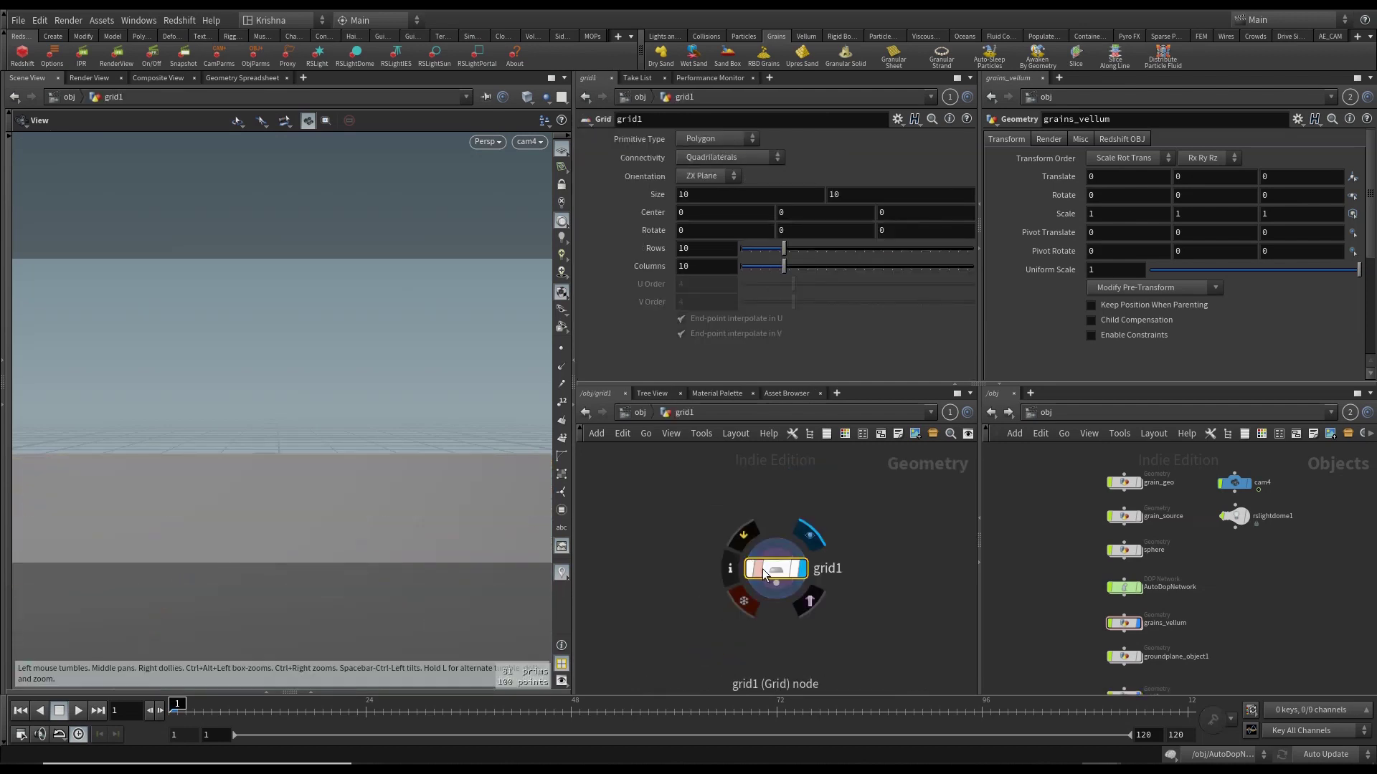
left_click(726, 139)
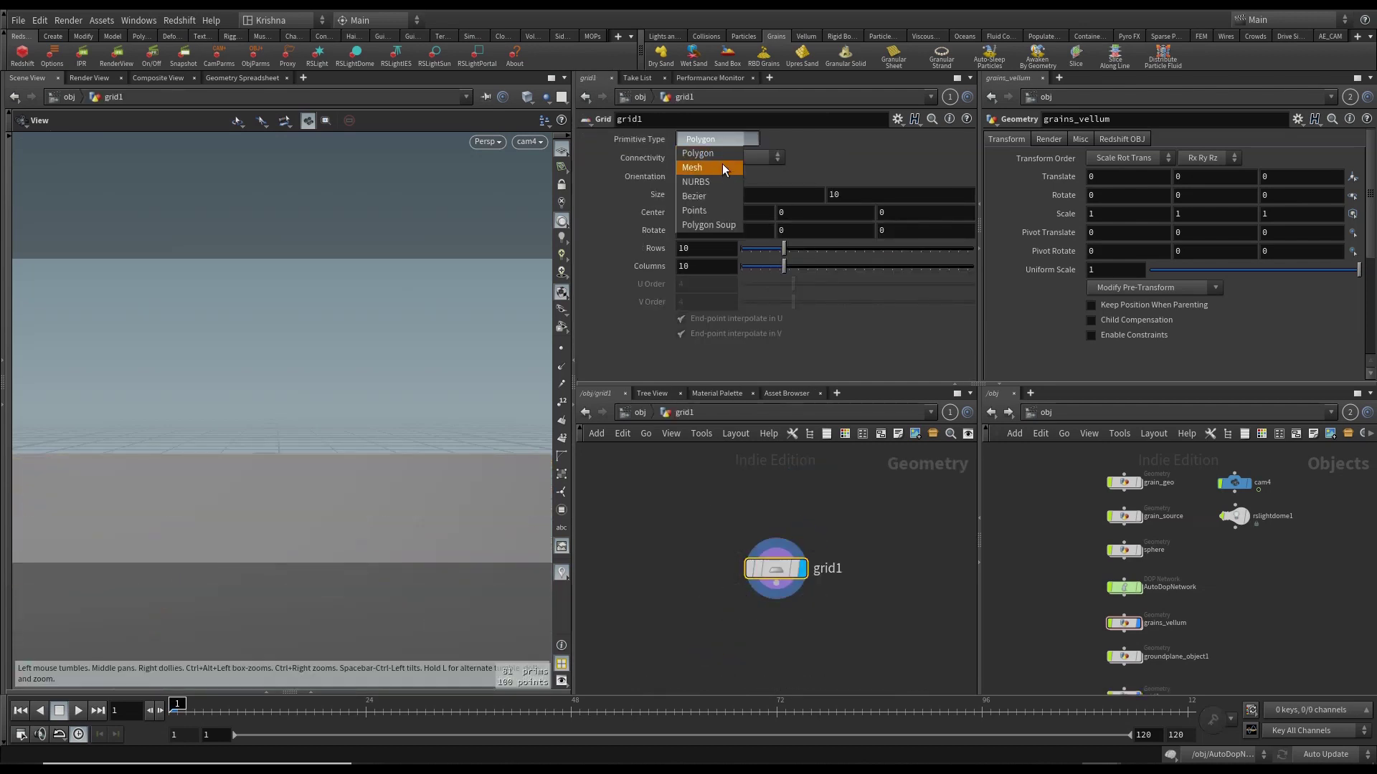
left_click(717, 188)
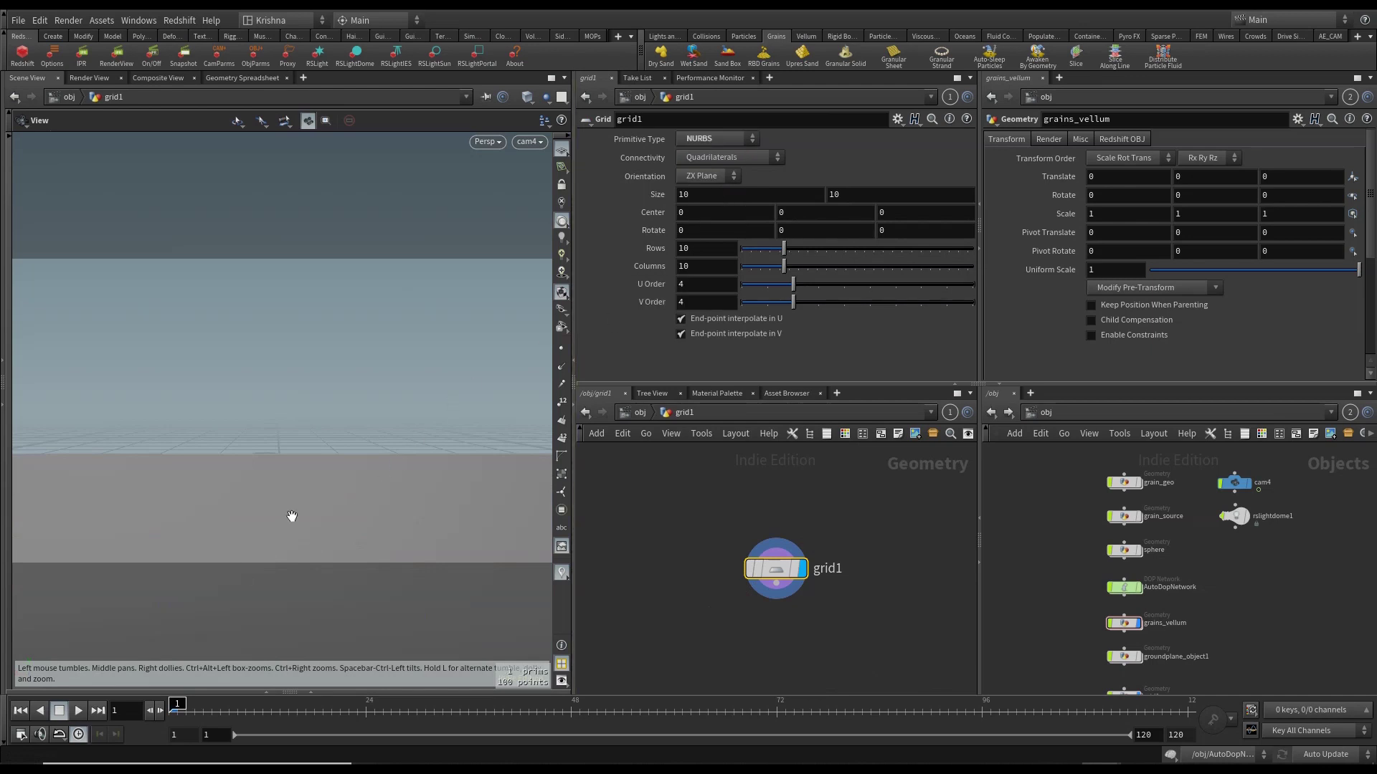
Leave the camera view and examine the grid's extent against the grains at object level.
mouse_move(292, 516)
left_mouse_down()
mouse_move(283, 467)
mouse_move(286, 514)
left_mouse_up()
key("s")
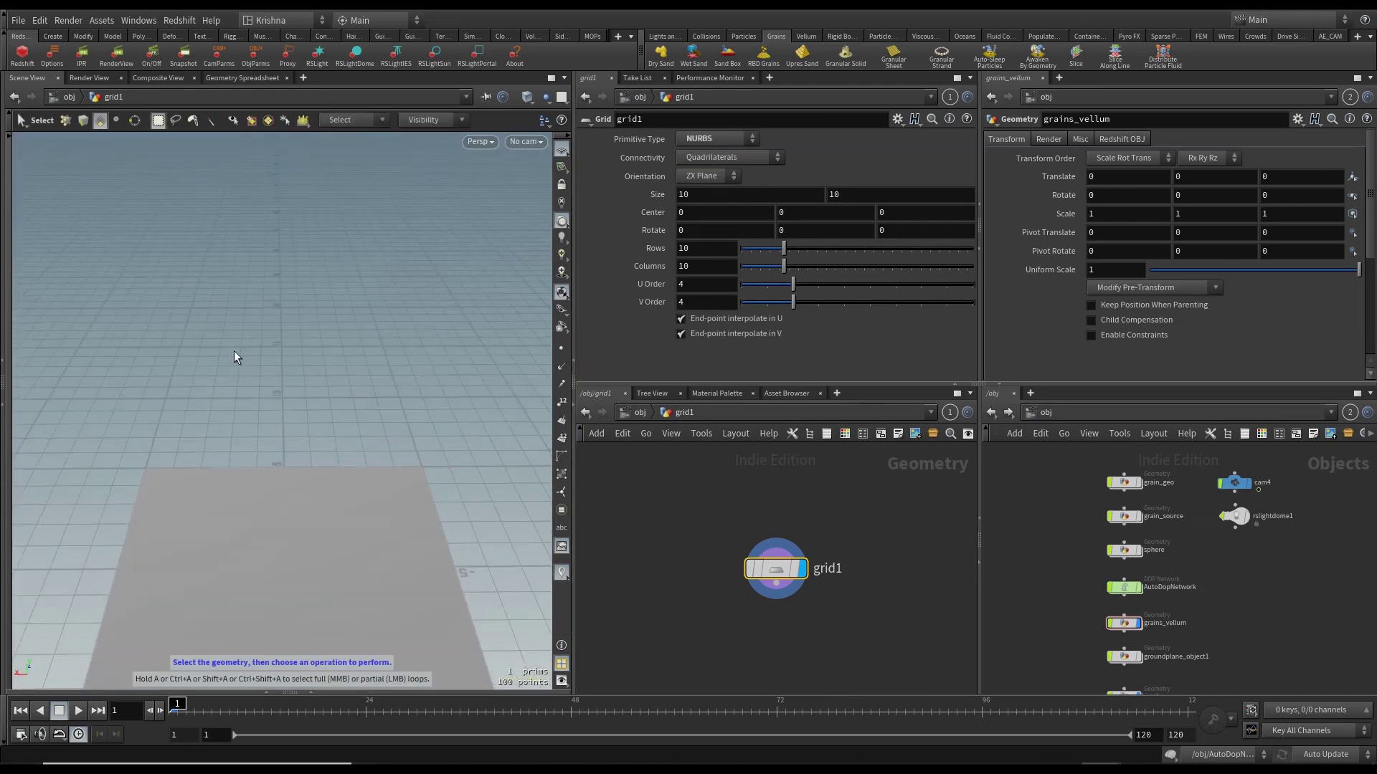
key("u")
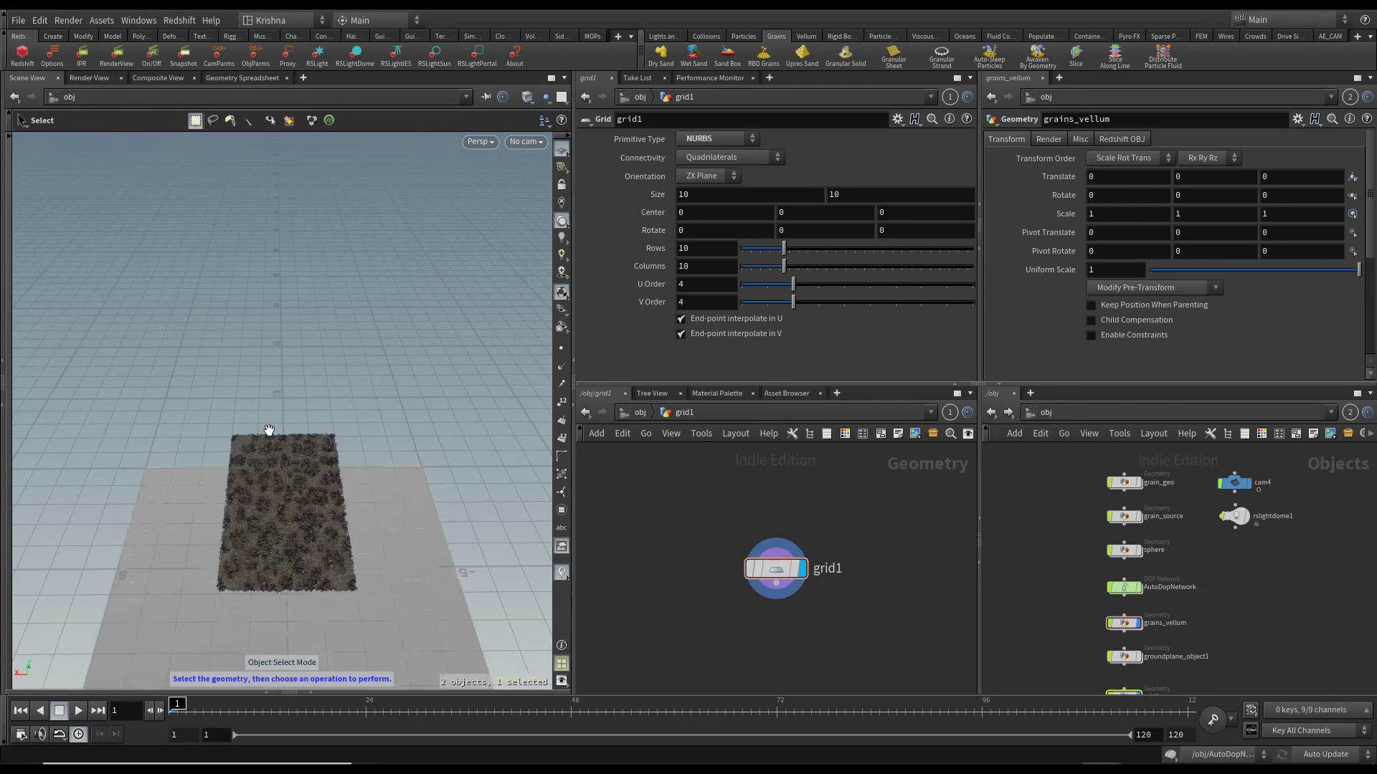
key("Escape")
left_click_drag(662, 550, 806, 575)
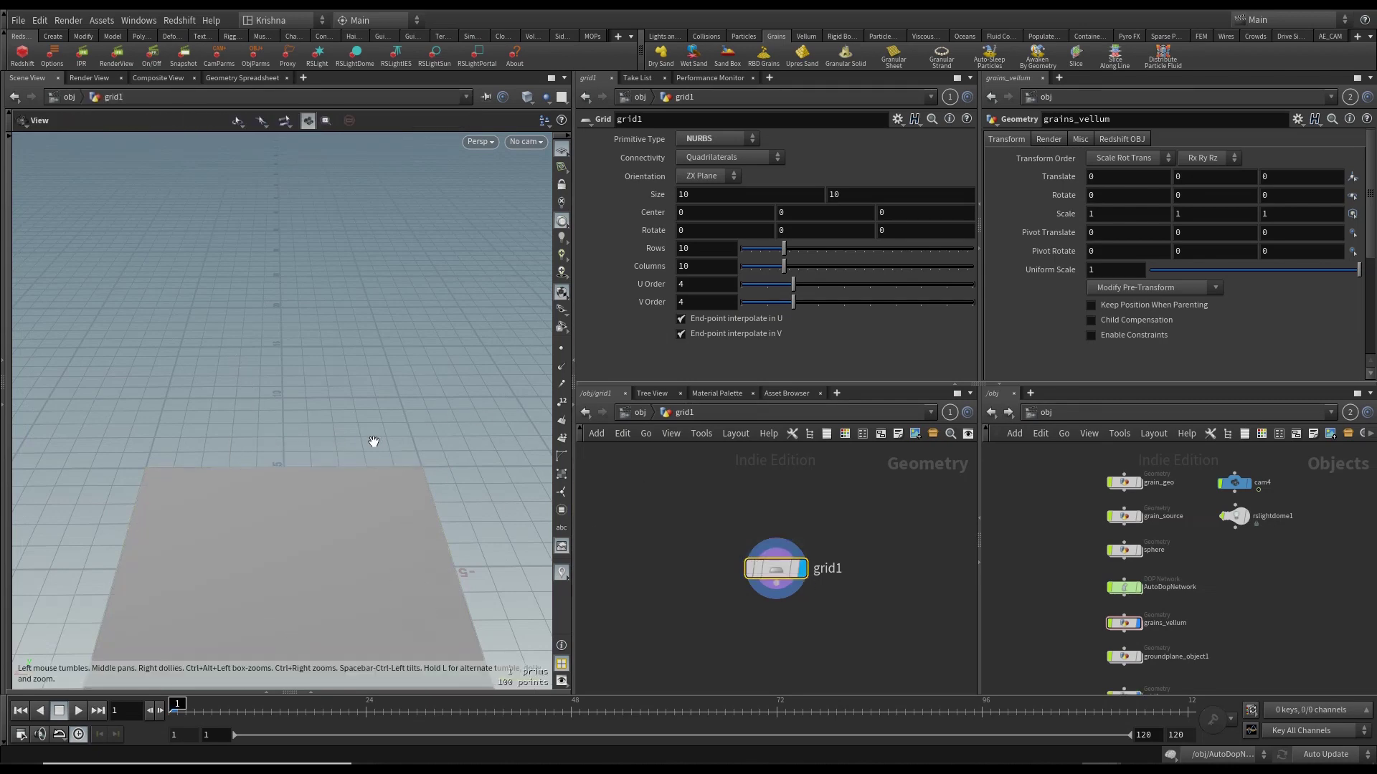
key("u")
key("Escape")
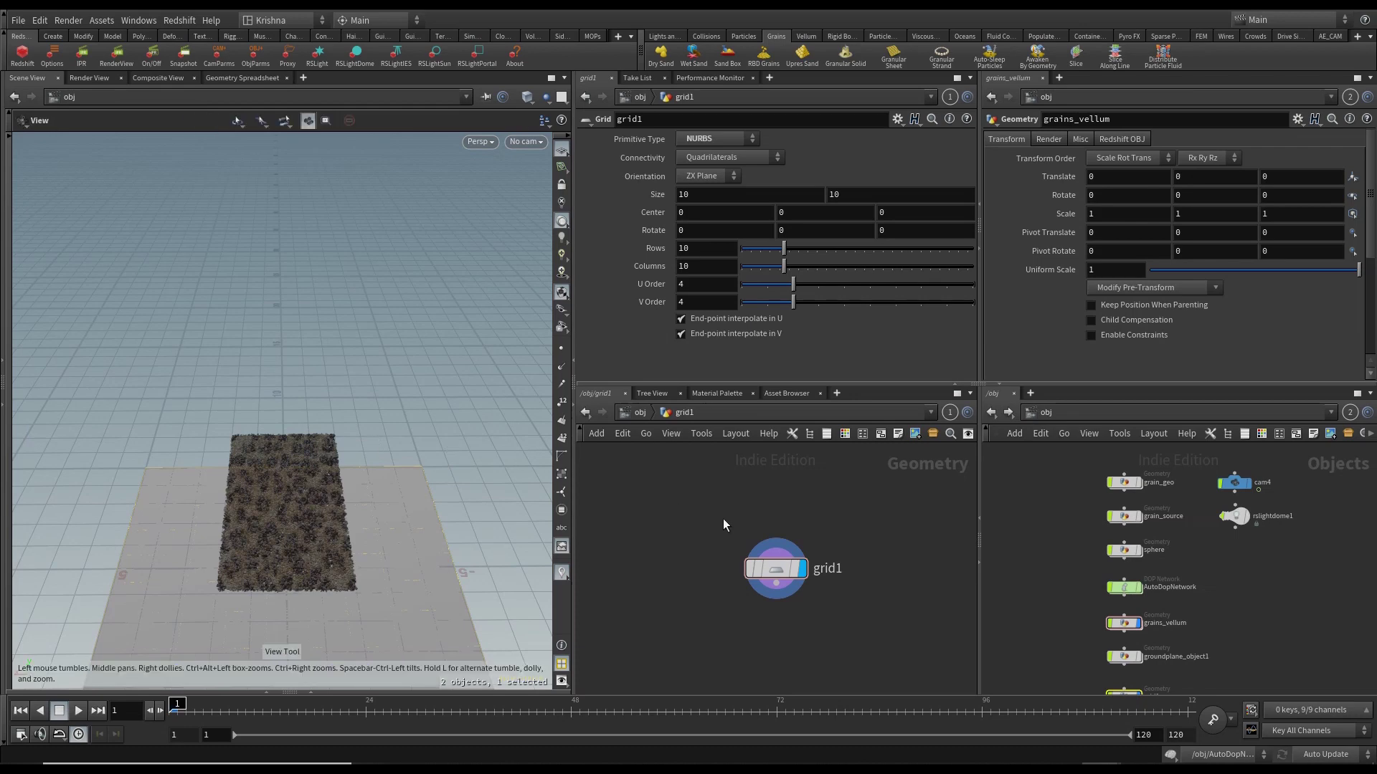
left_click_drag(723, 519, 803, 585)
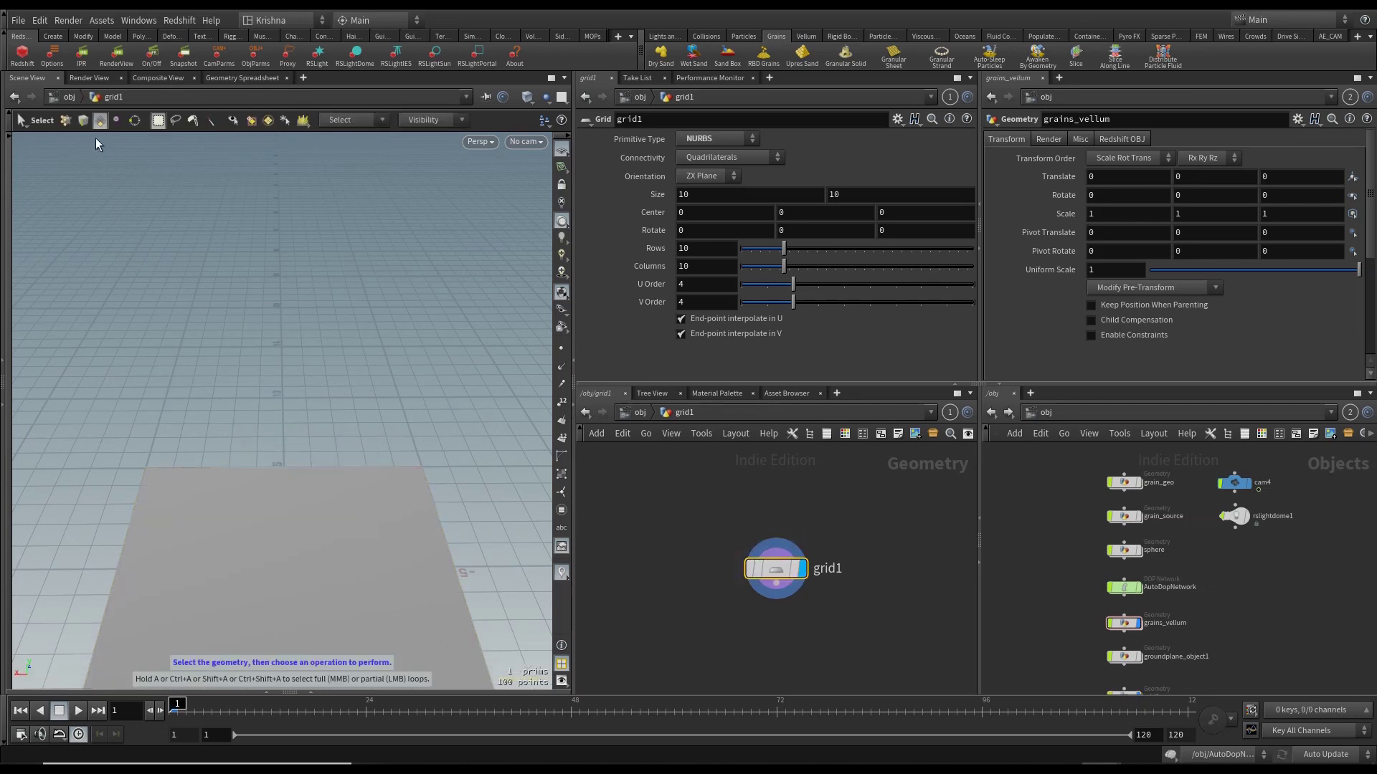
Select the row of points along the grid's far edge and raise it about 9.24 units in Y to form a backdrop wall.
left_click(64, 120)
left_click_drag(258, 399, 264, 470, "alt")
left_click_drag(131, 412, 438, 459)
left_click_drag(359, 541, 353, 480, "alt")
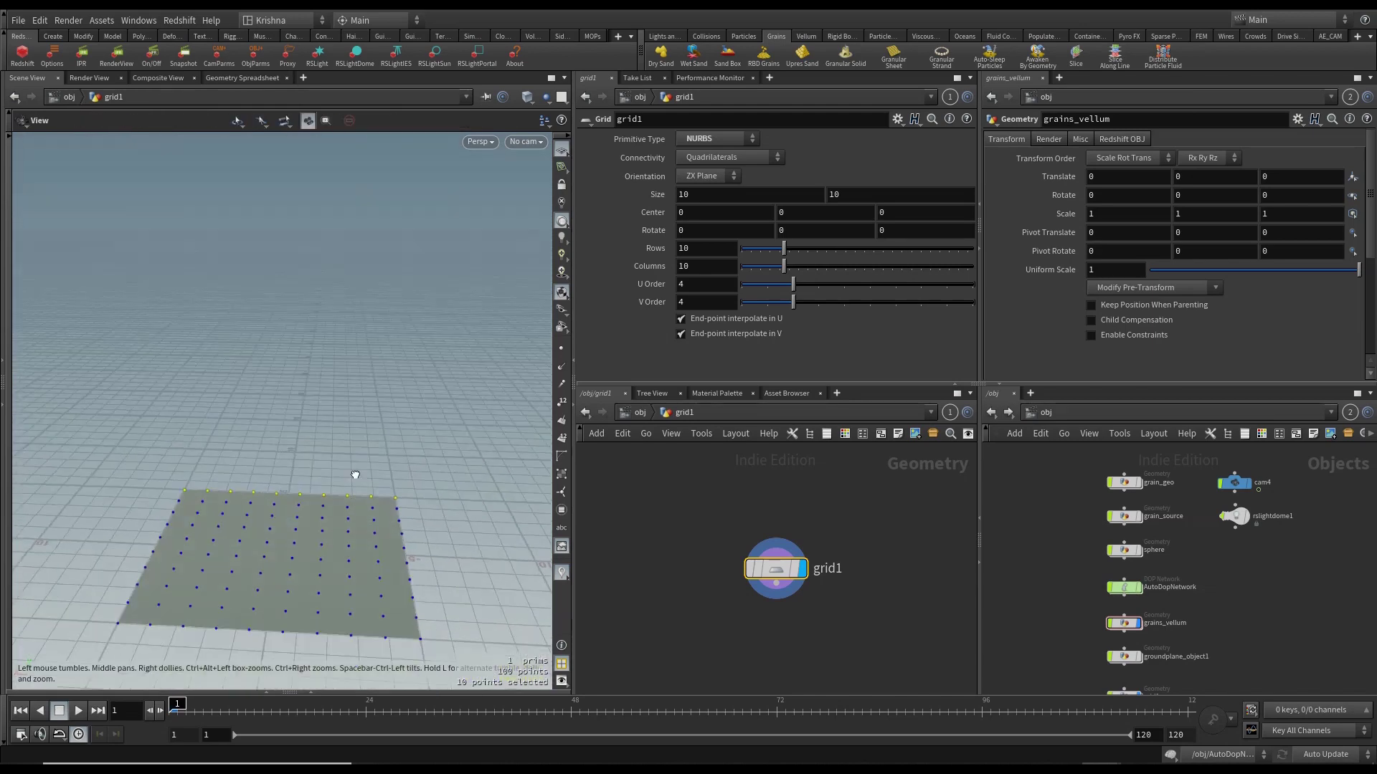
key("t")
left_click_drag(289, 438, 282, 240)
Inspect the backdrop through cam4 and from above together with the grains at object level.
left_click(524, 142)
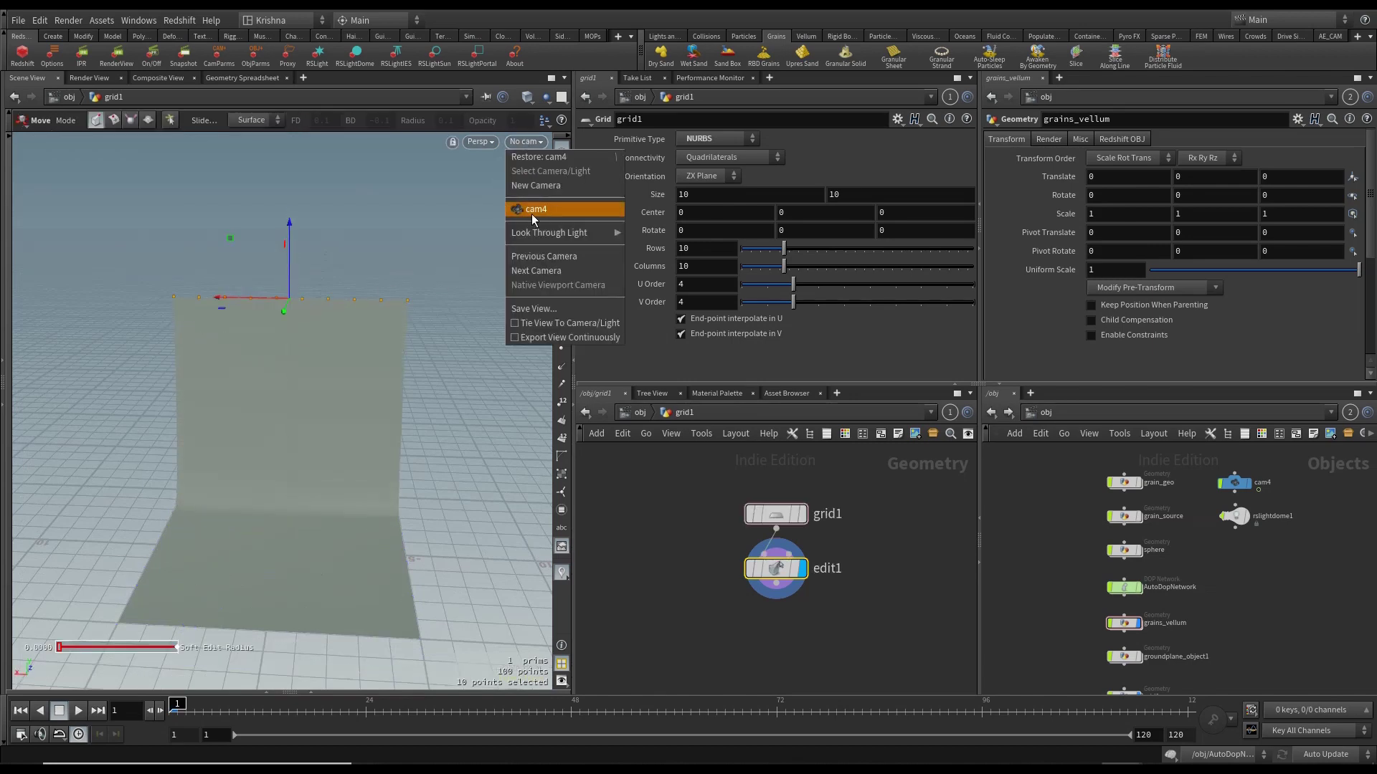
left_click(535, 213)
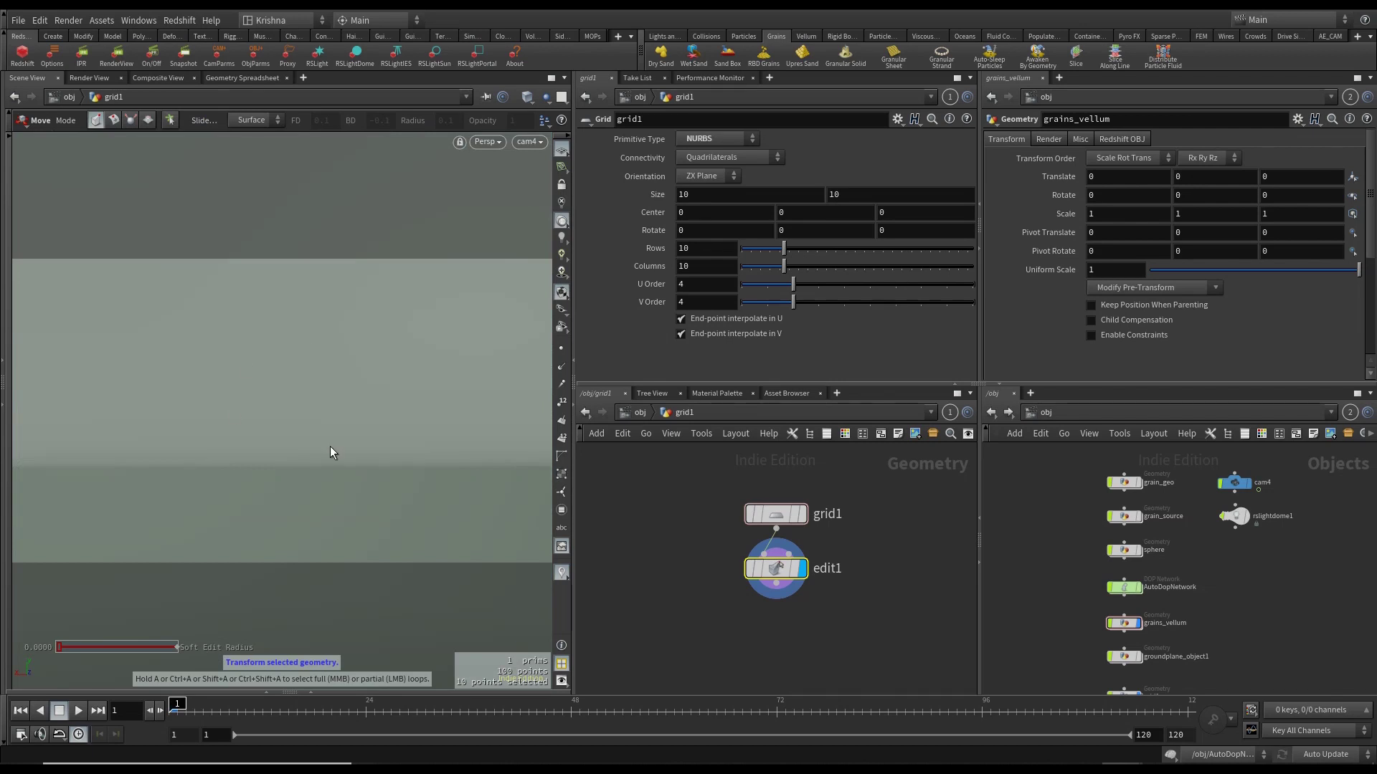
key("Escape")
left_click_drag(316, 438, 354, 489)
left_click(623, 413)
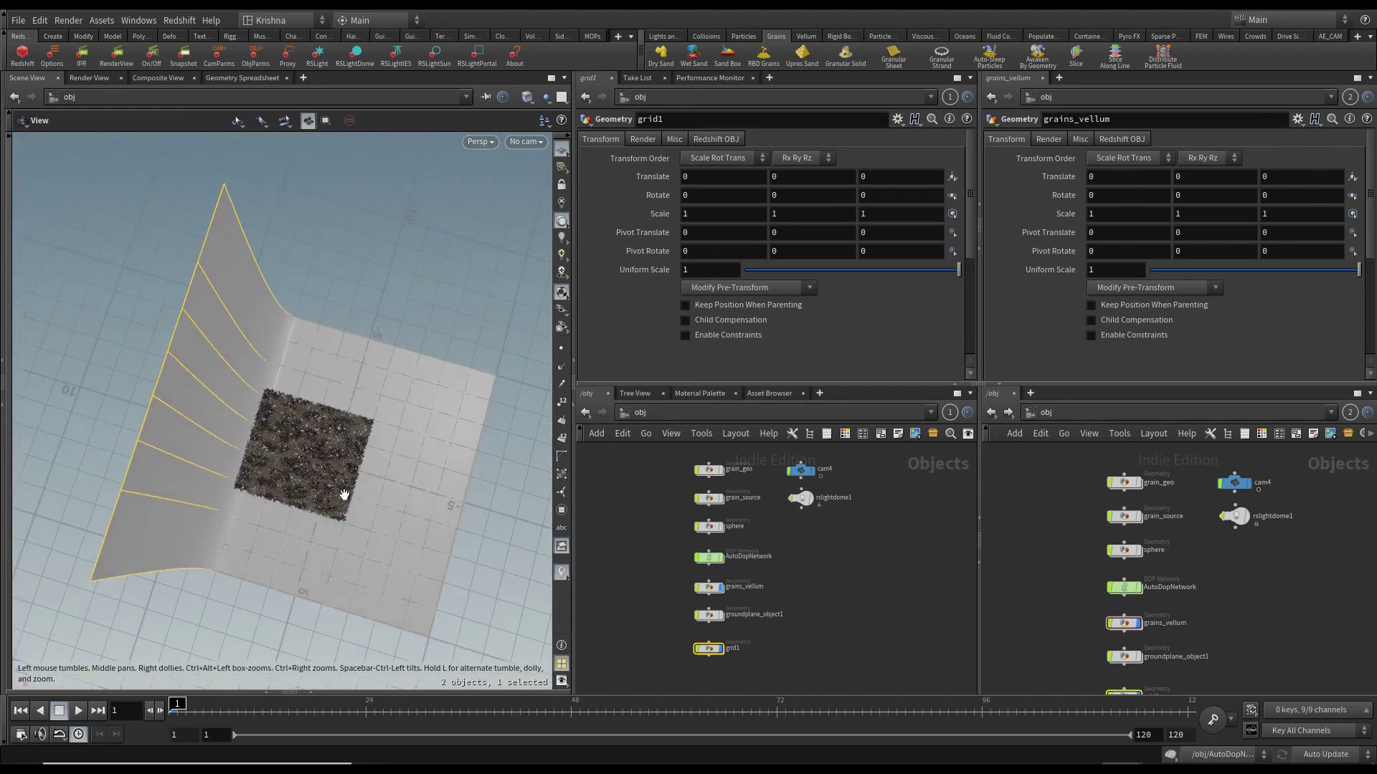
Enter the grid's network and show the other objects ghosted in the viewport.
double_click(709, 648)
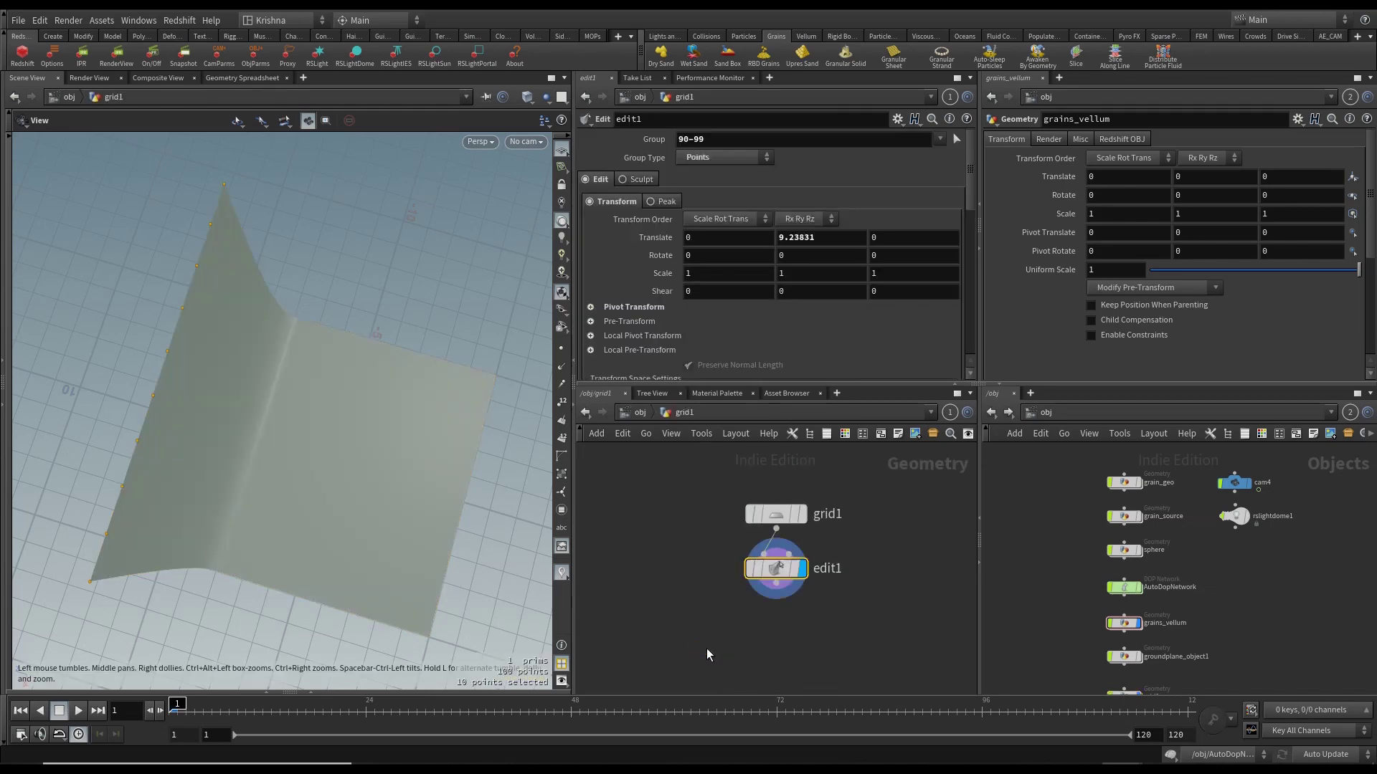
left_click(546, 97)
left_click(588, 127)
key("Return")
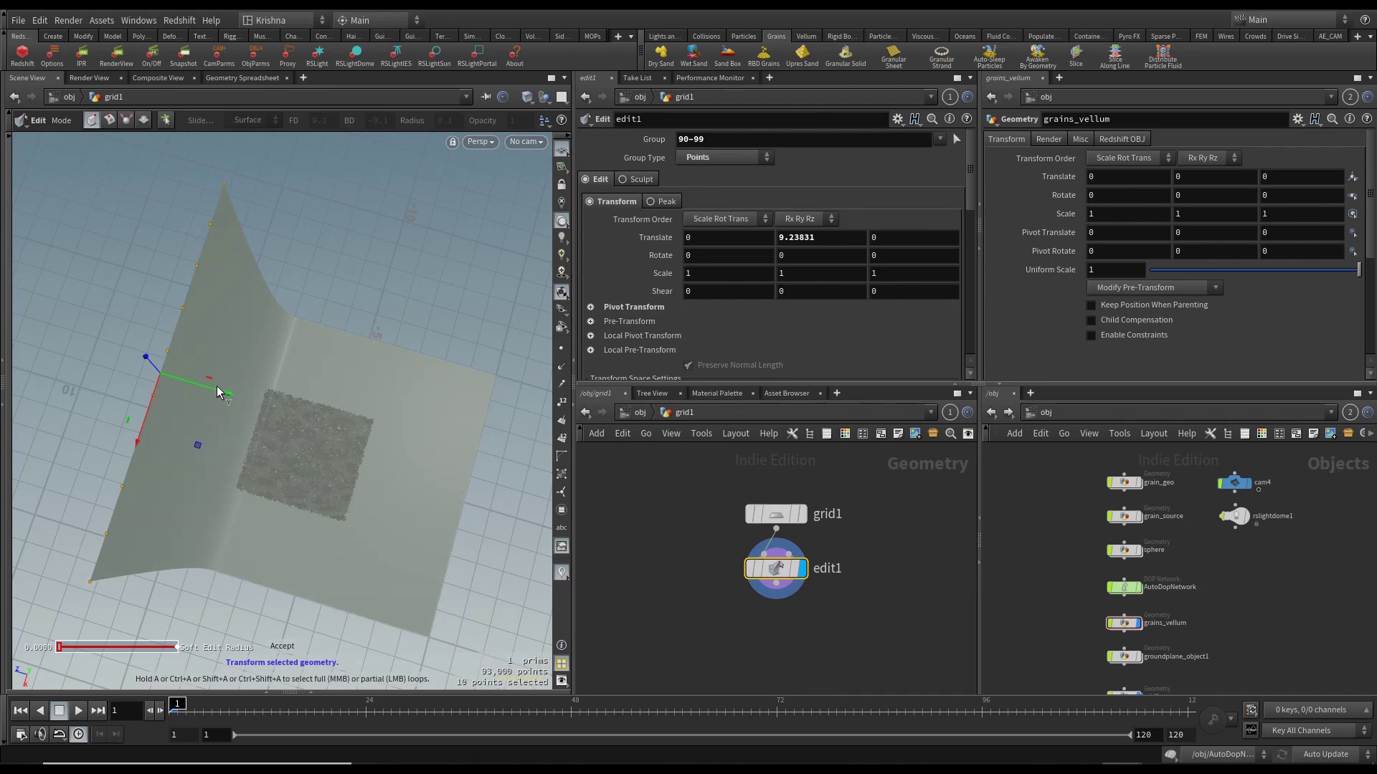
left_click_drag(217, 390, 170, 386)
key("ctrl+z")
Set the grid's second size value to 14.1, shift its centre to about 4.28 in Z, and look through cam4.
left_click(773, 514)
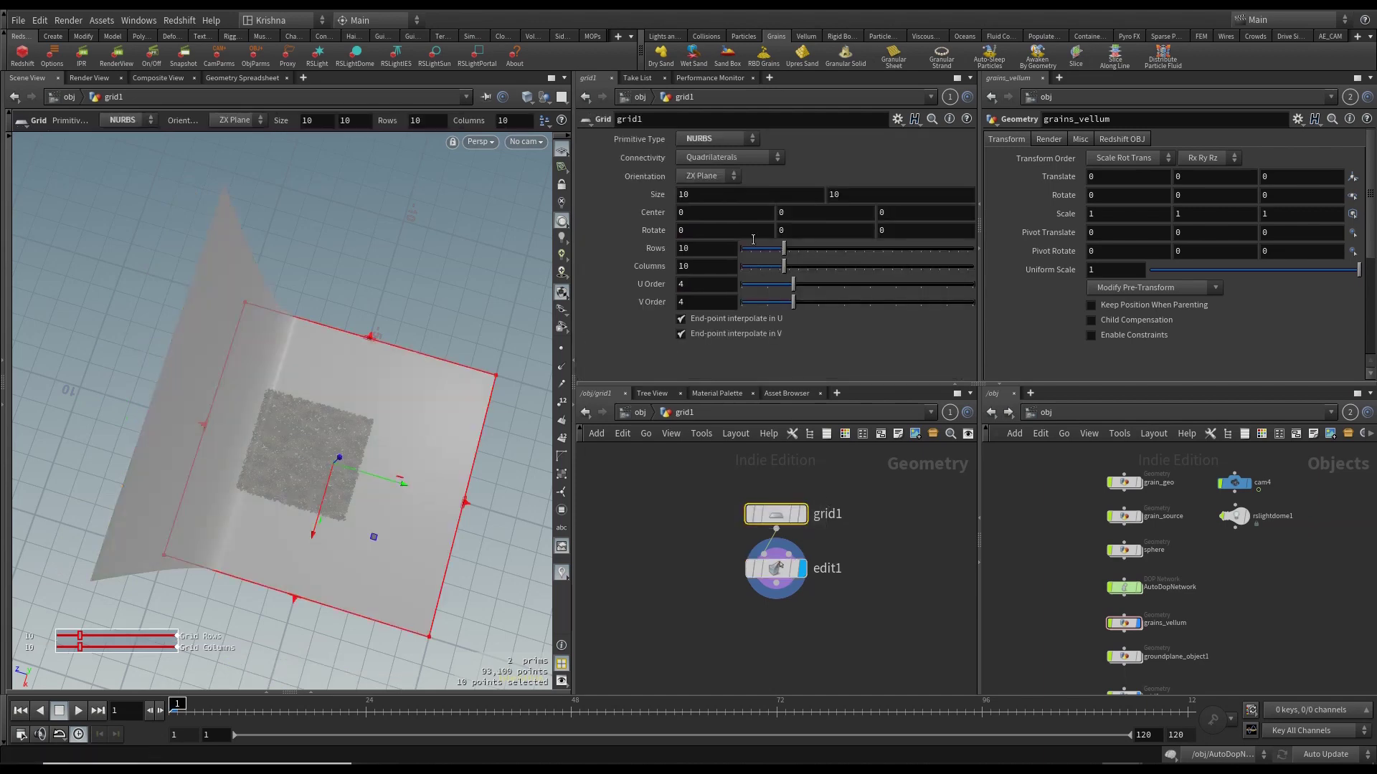
middle_click_drag(859, 194, 1154, 192)
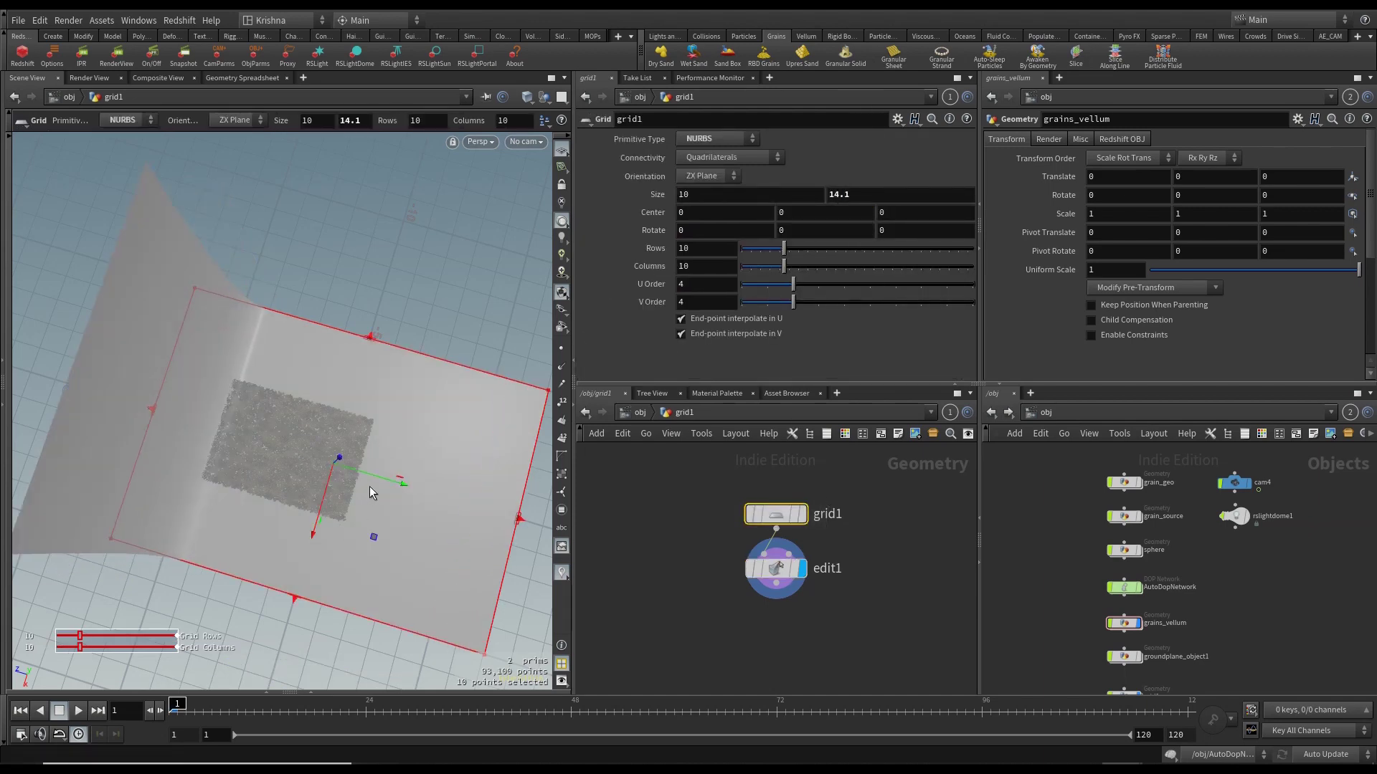
left_click_drag(377, 480, 260, 467)
left_click(536, 143)
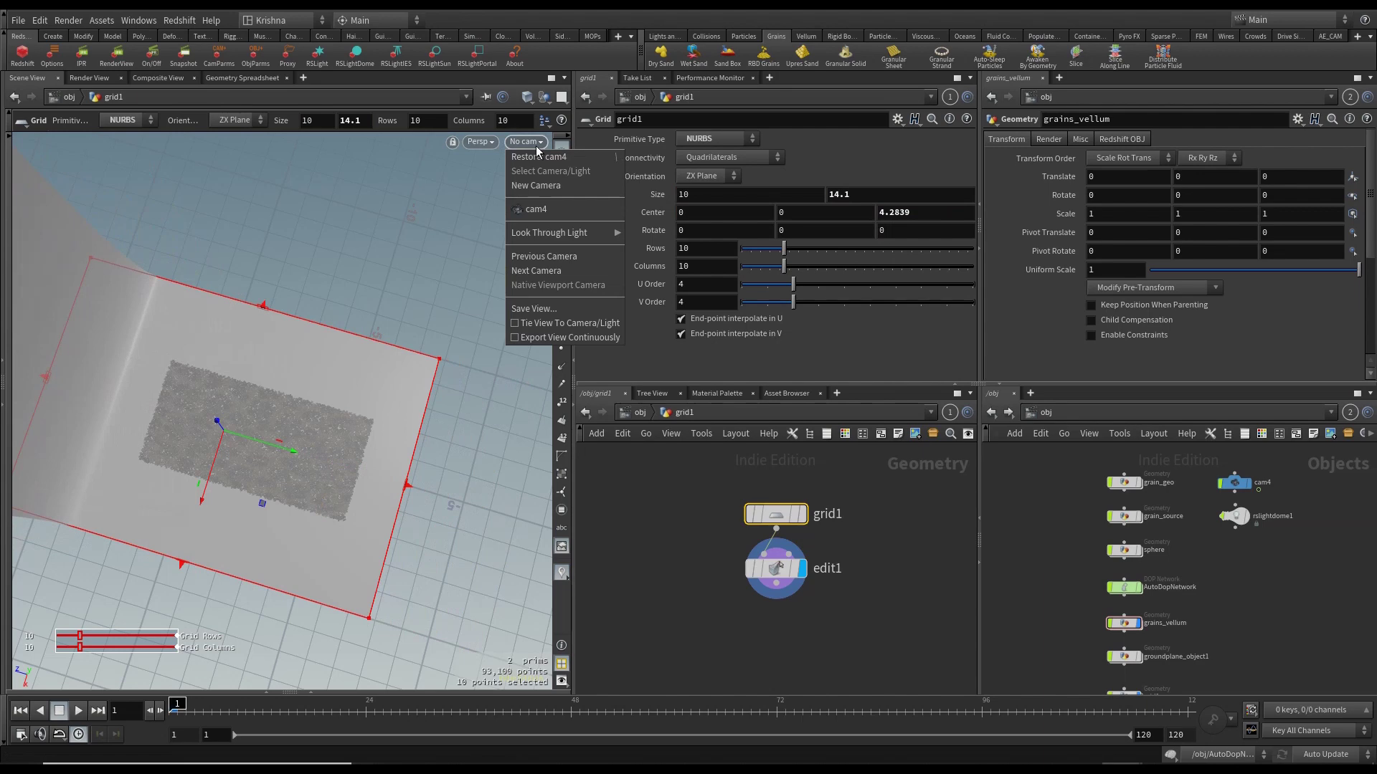
left_click(545, 210)
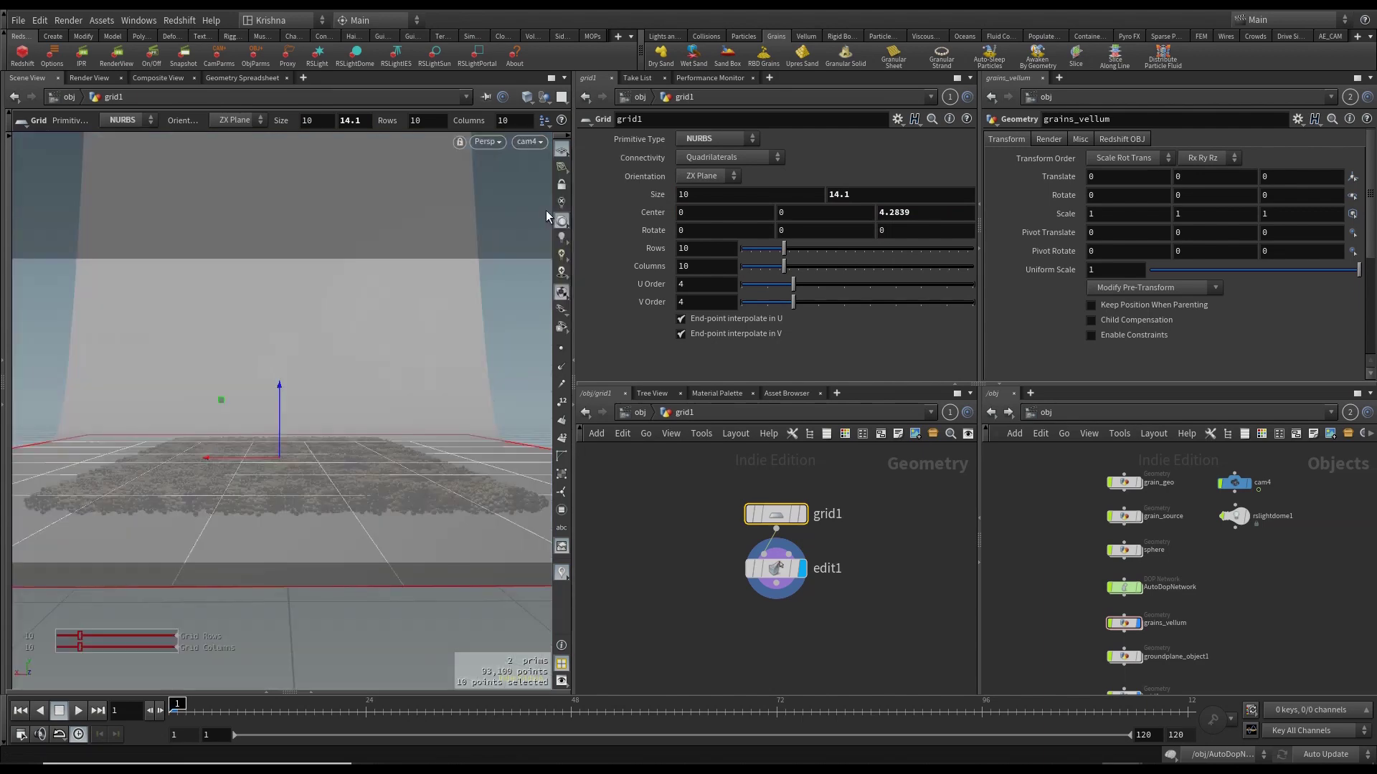
key("Escape")
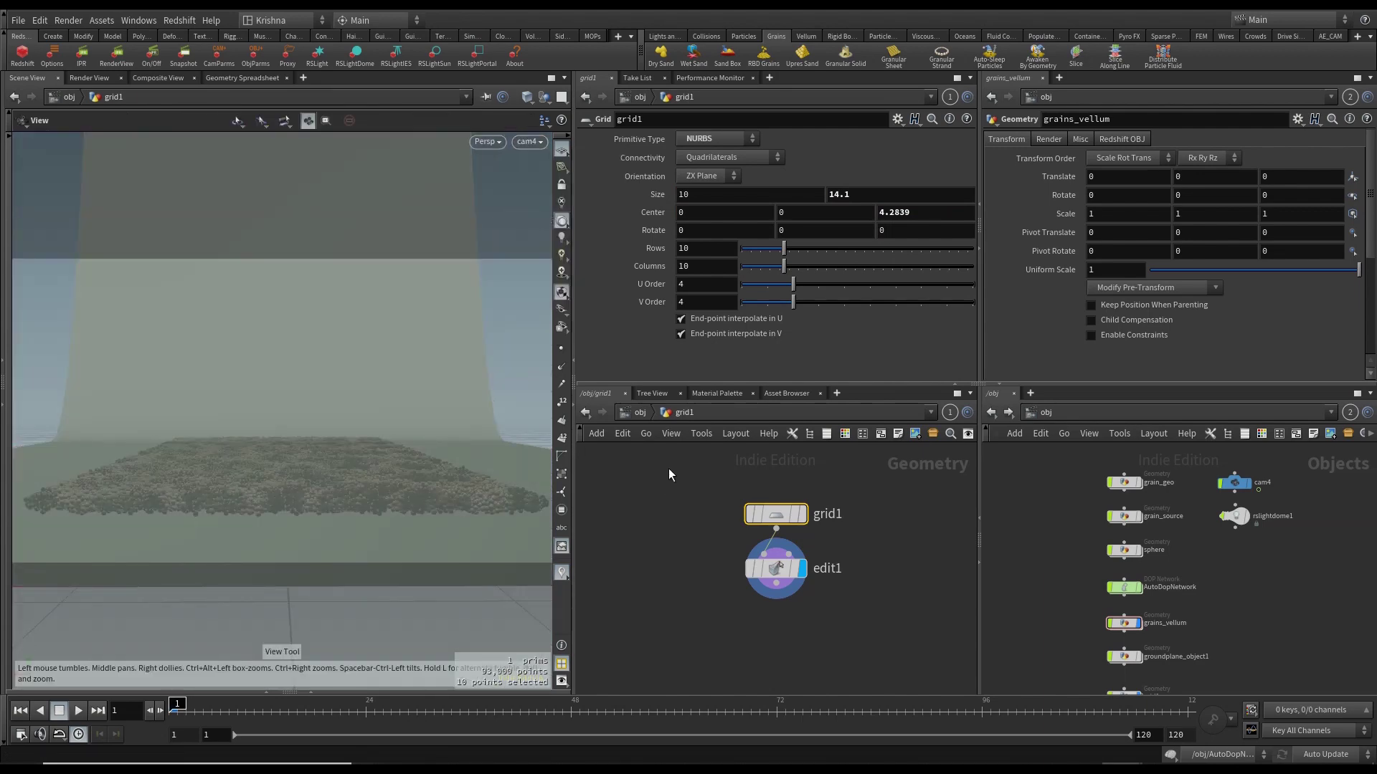
Add a Convert node after the edit node to turn the NURBS backdrop into polygons, and display it.
key("Tab")
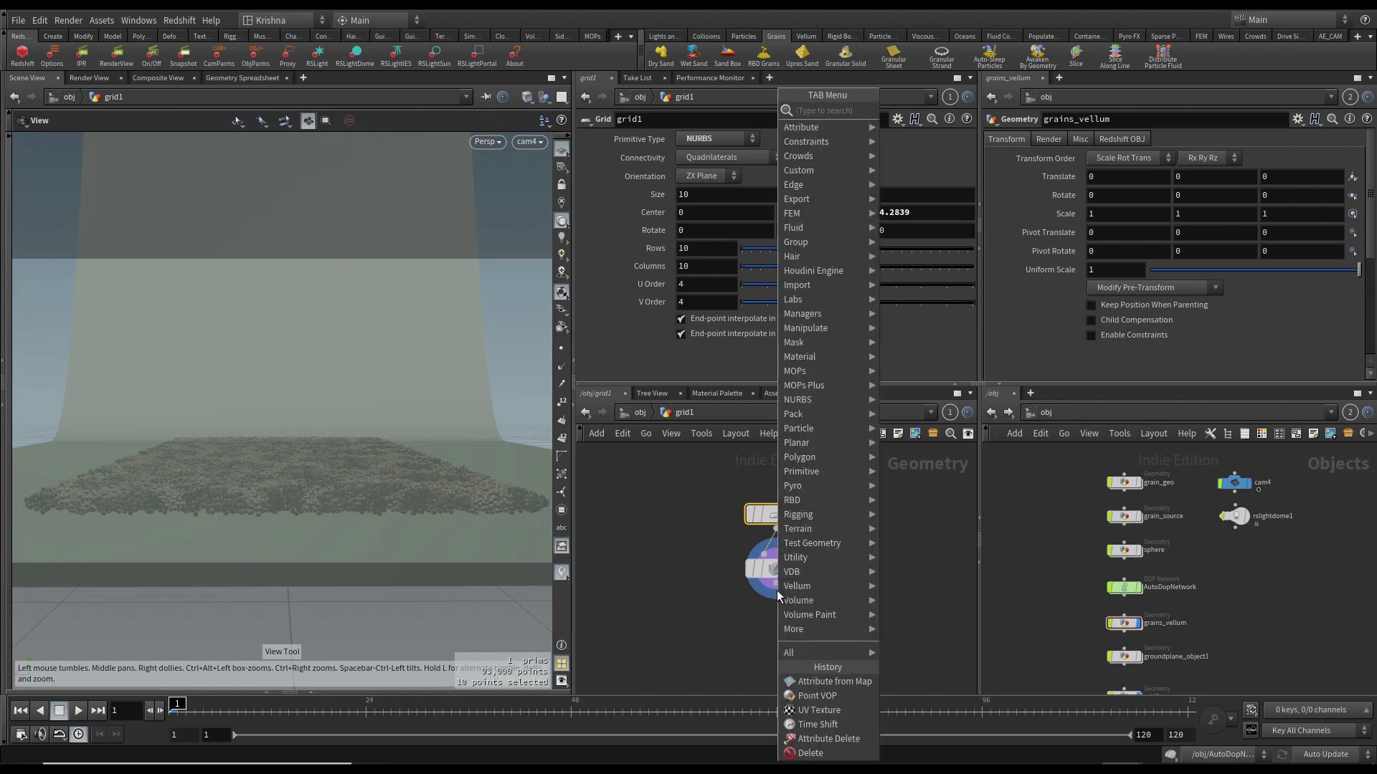
type("conv")
key("Return")
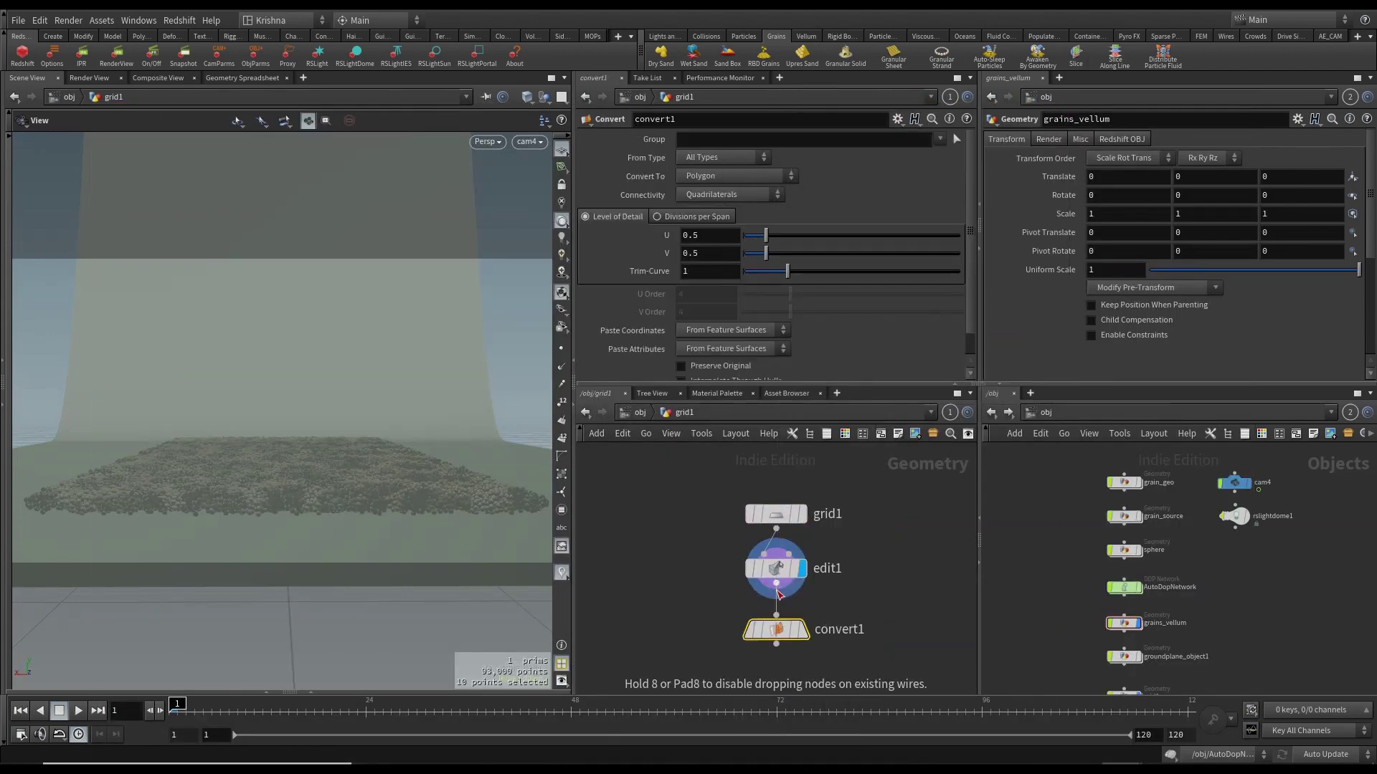
left_click(778, 594)
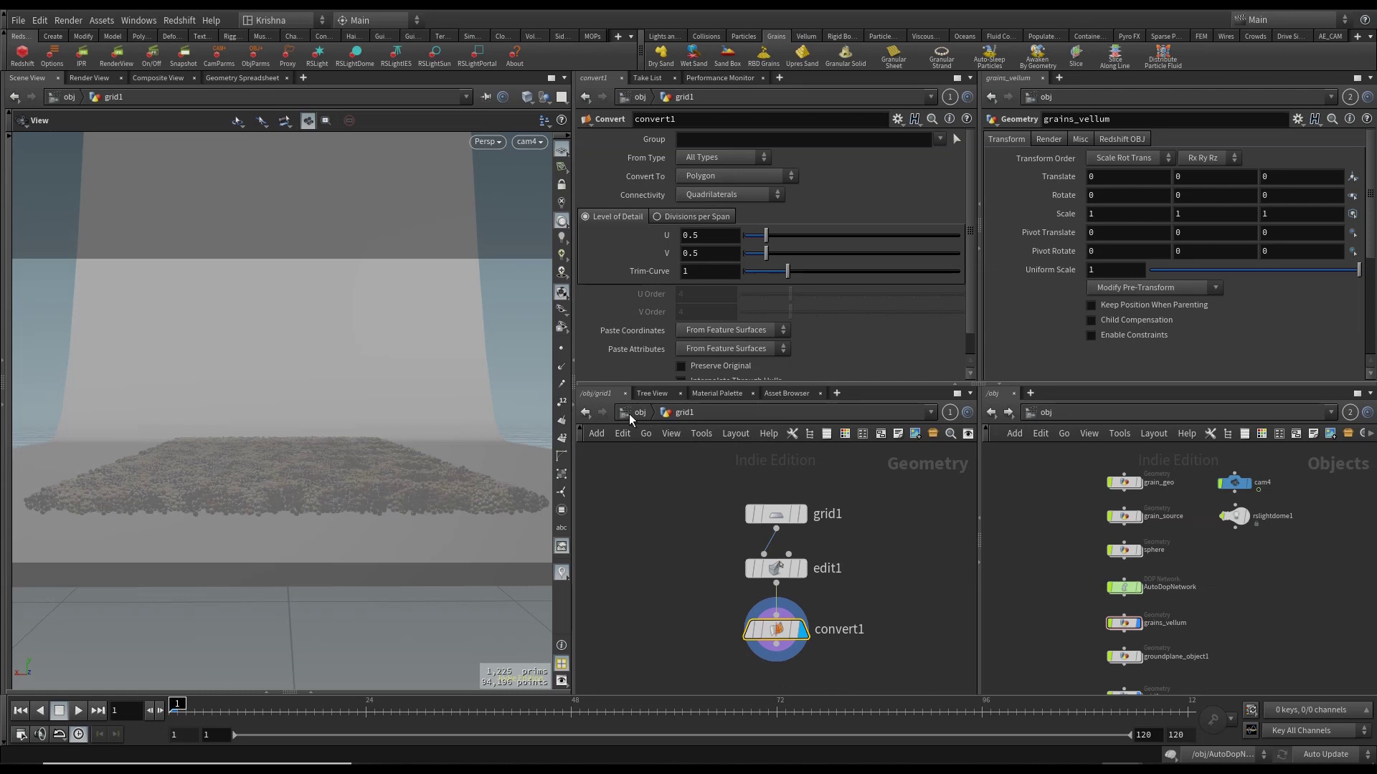
Set the grid's first size value to 17.9 so the backdrop fills the camera frame, and return to object level.
left_click(790, 512)
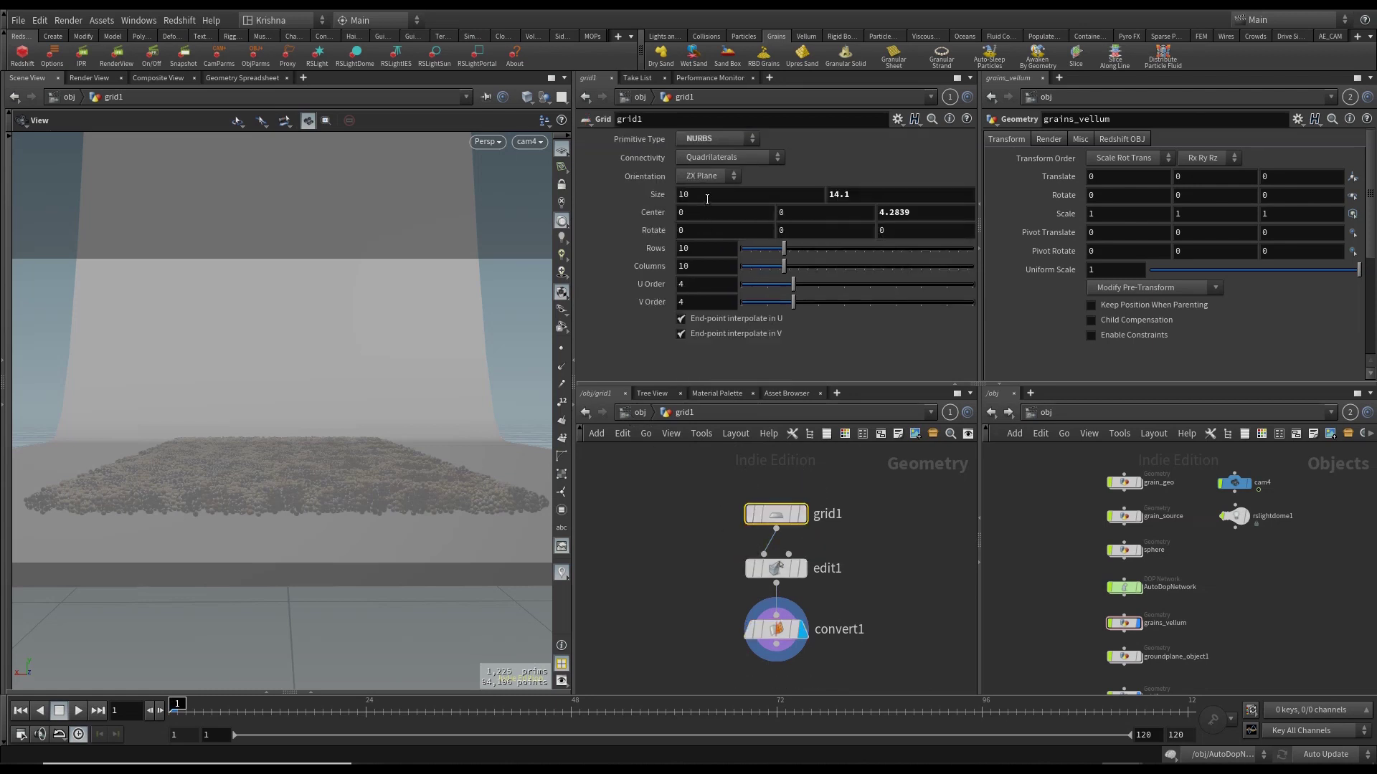
middle_click_drag(707, 200, 1208, 213)
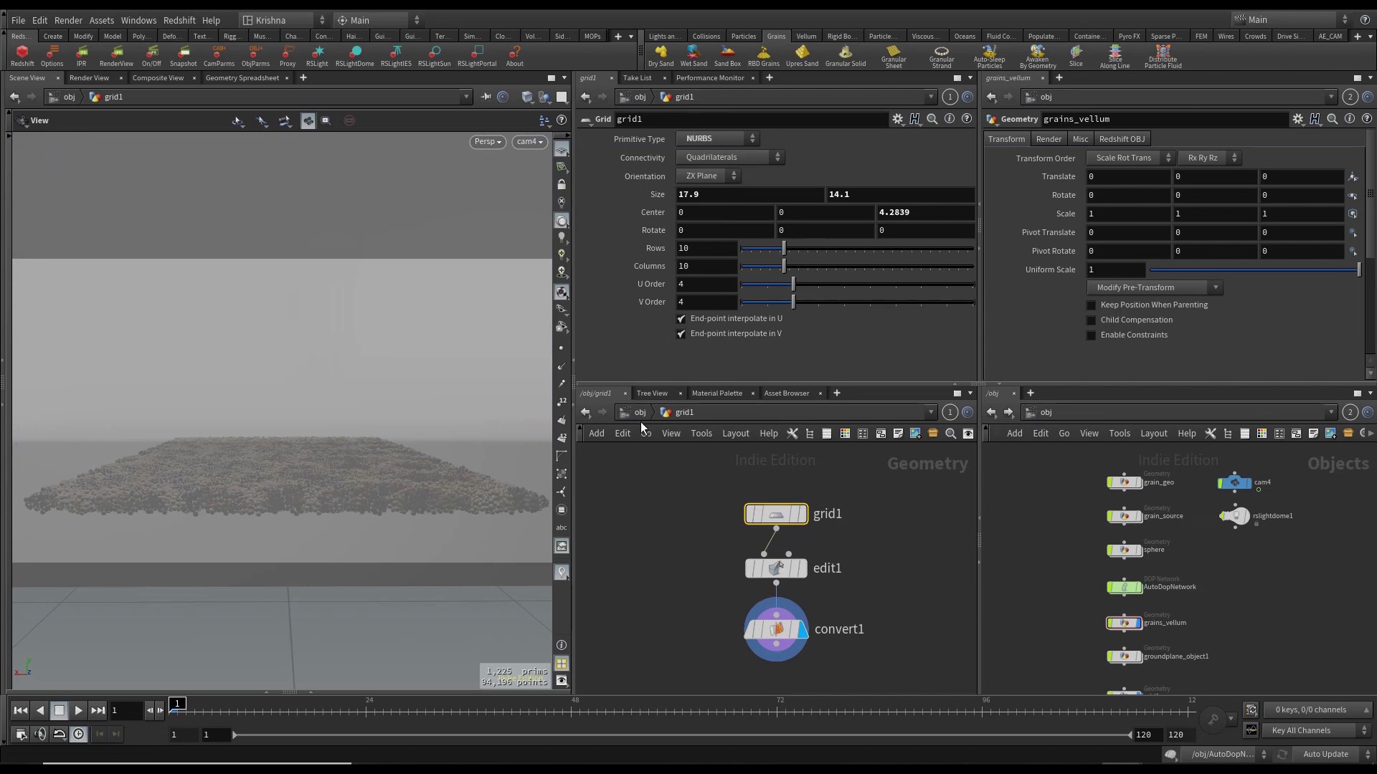
key("u")
left_click(797, 600)
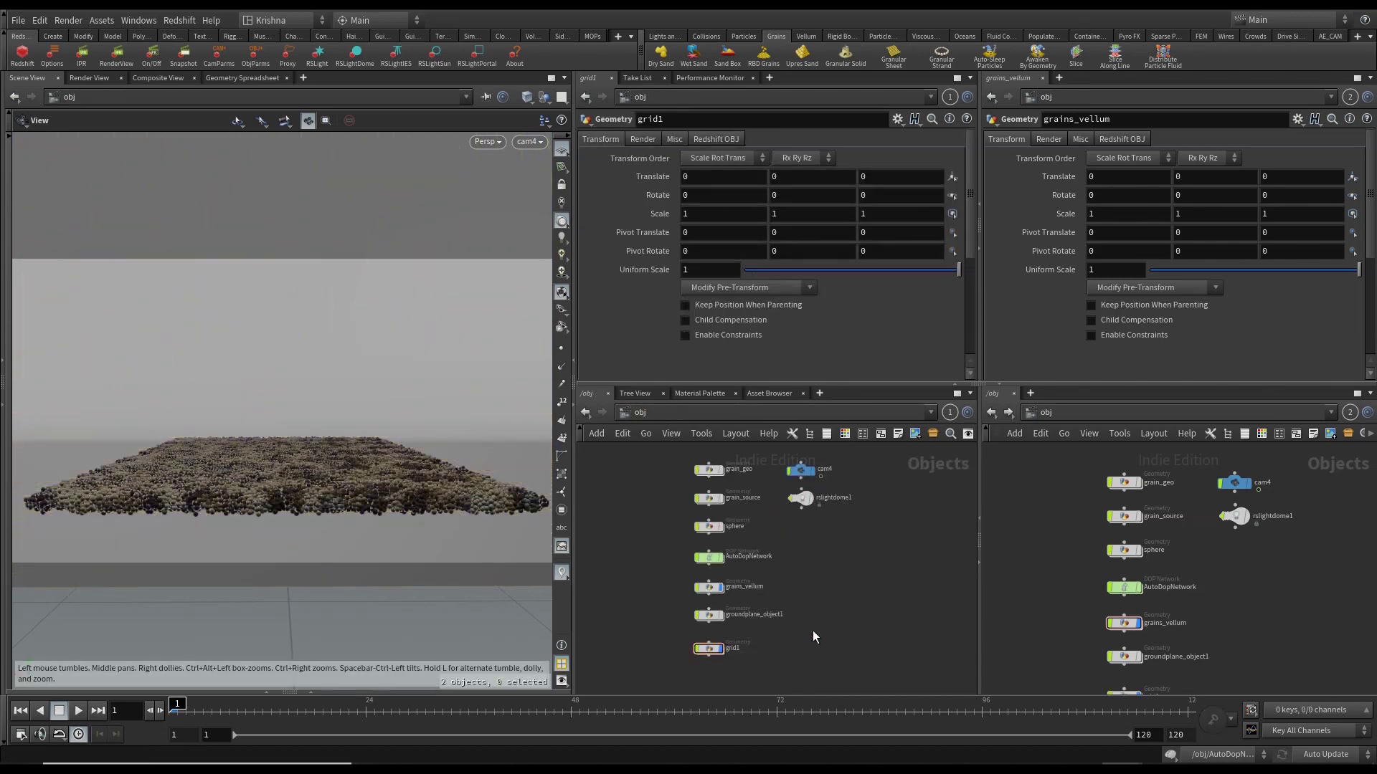
Create an RS Material in the mat network and name it grid.
left_click(1047, 414)
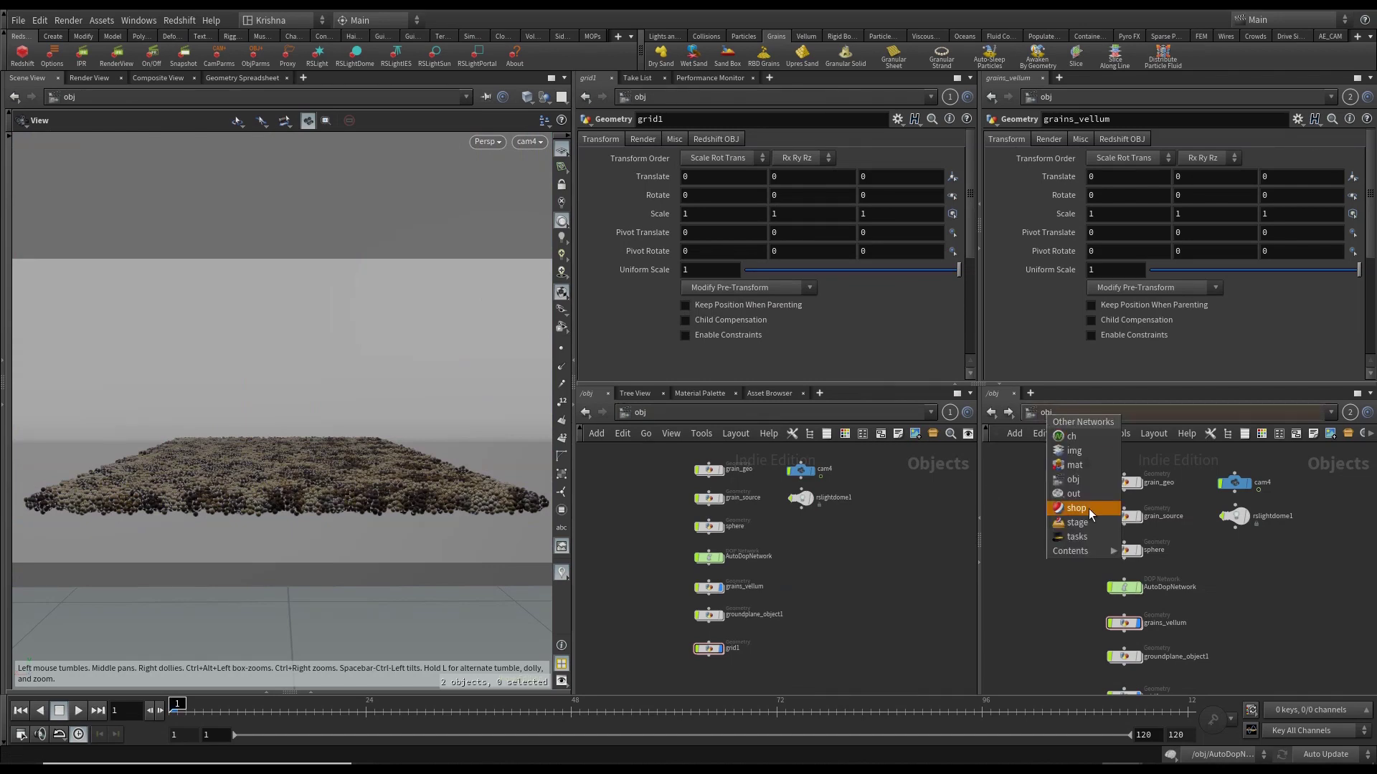
left_click(1089, 464)
key("Tab")
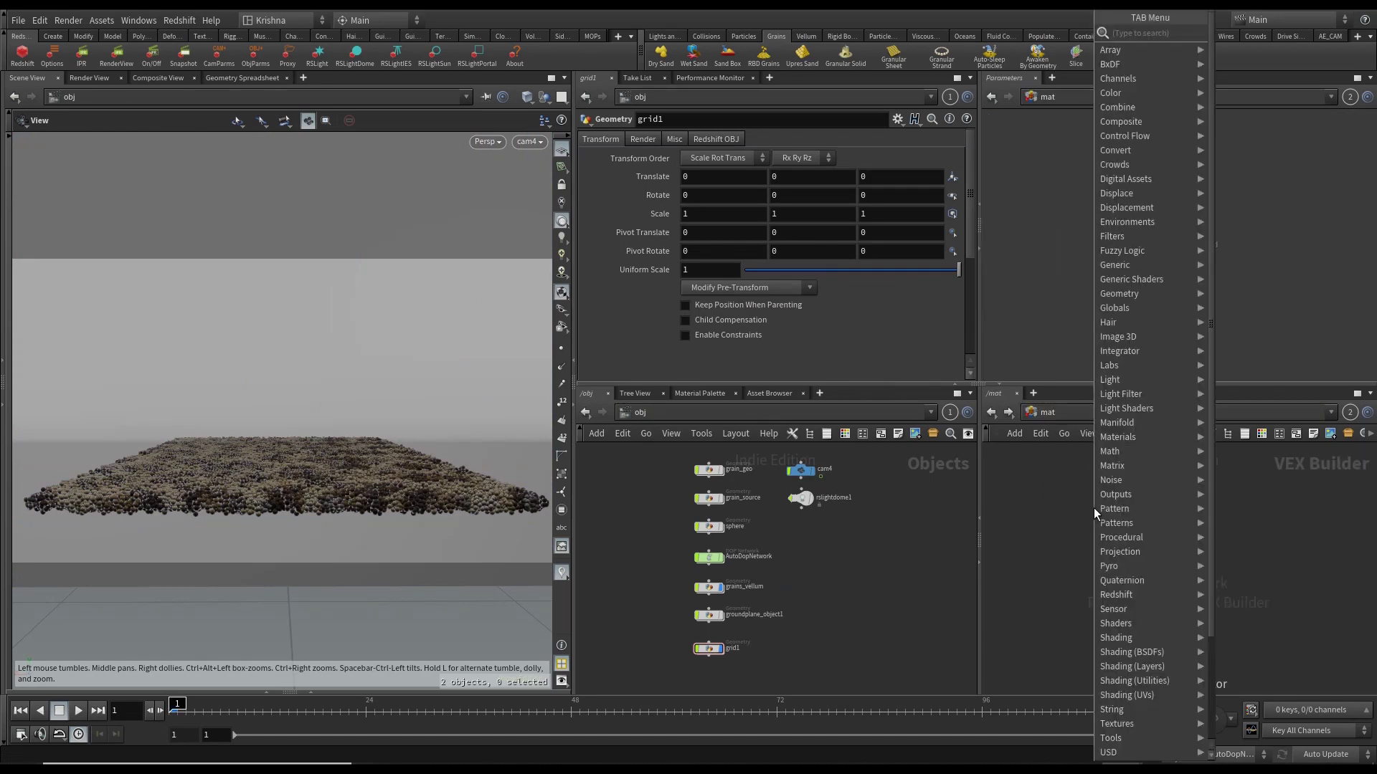
type("rs mater")
key("Return")
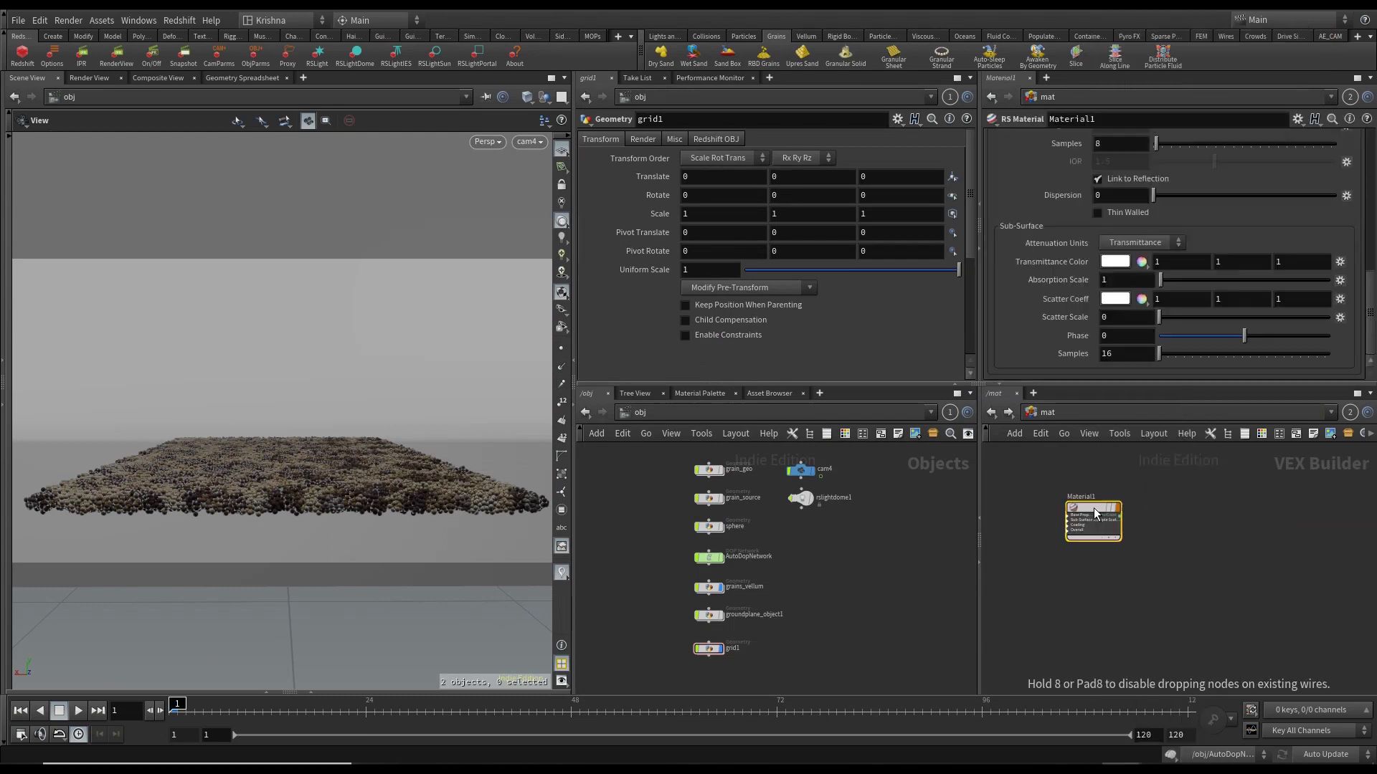
double_click(1087, 496)
type("grid")
key("Return")
Apply the Lead preset to the grid material.
scroll(1067, 251, "down", 5)
scroll(1067, 251, "up", 5)
left_click(1119, 159)
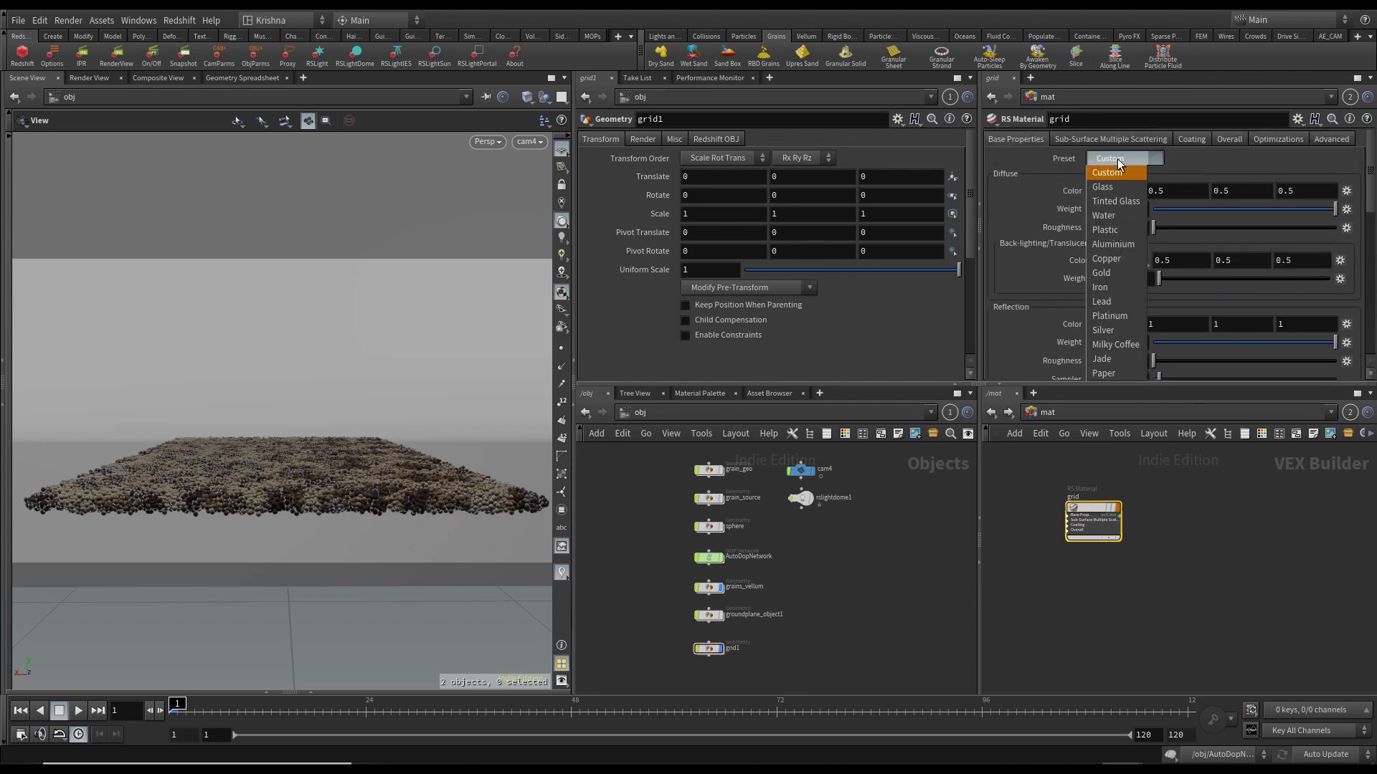
left_click(1119, 162)
left_click(1115, 162)
left_click(1123, 304)
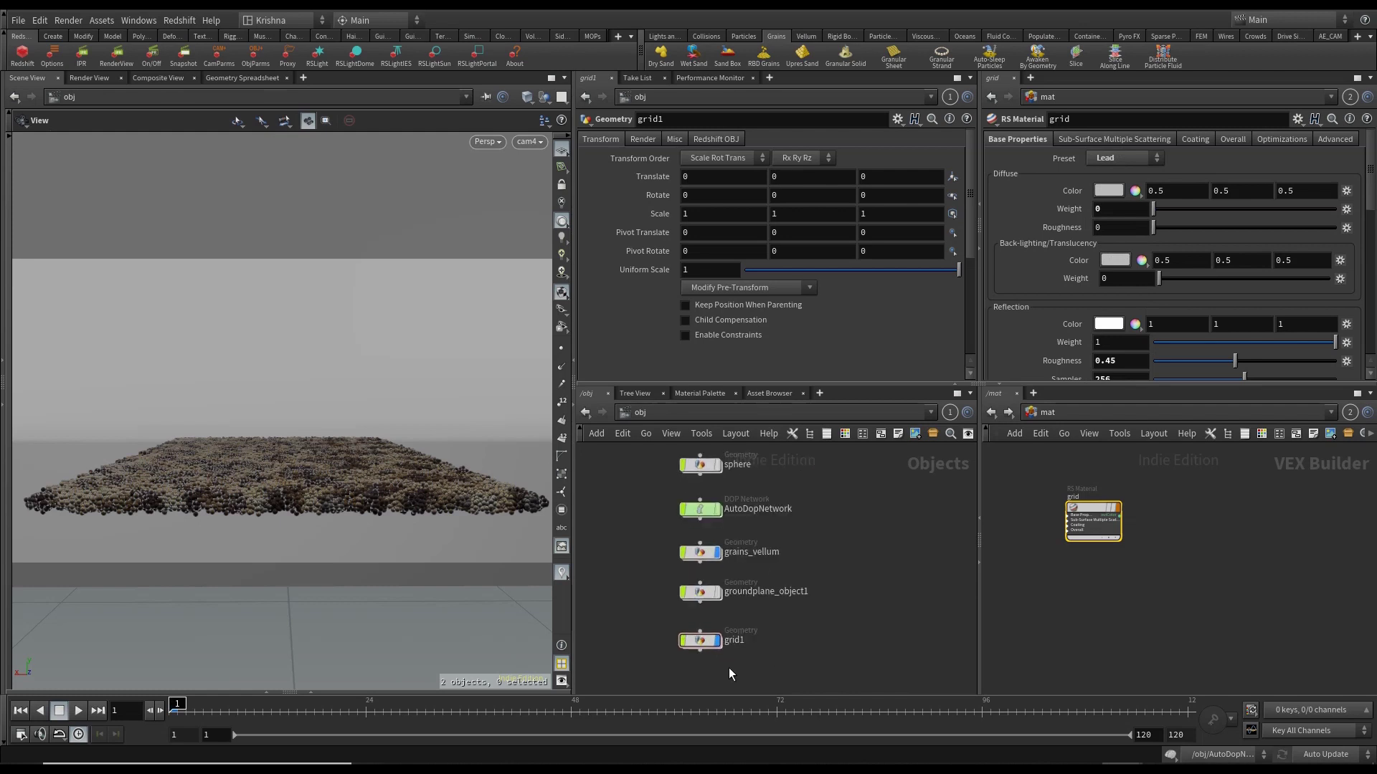
Assign the grid material from the mat network to the grid1 backdrop object.
scroll(725, 664, "up", 2)
left_click(708, 641)
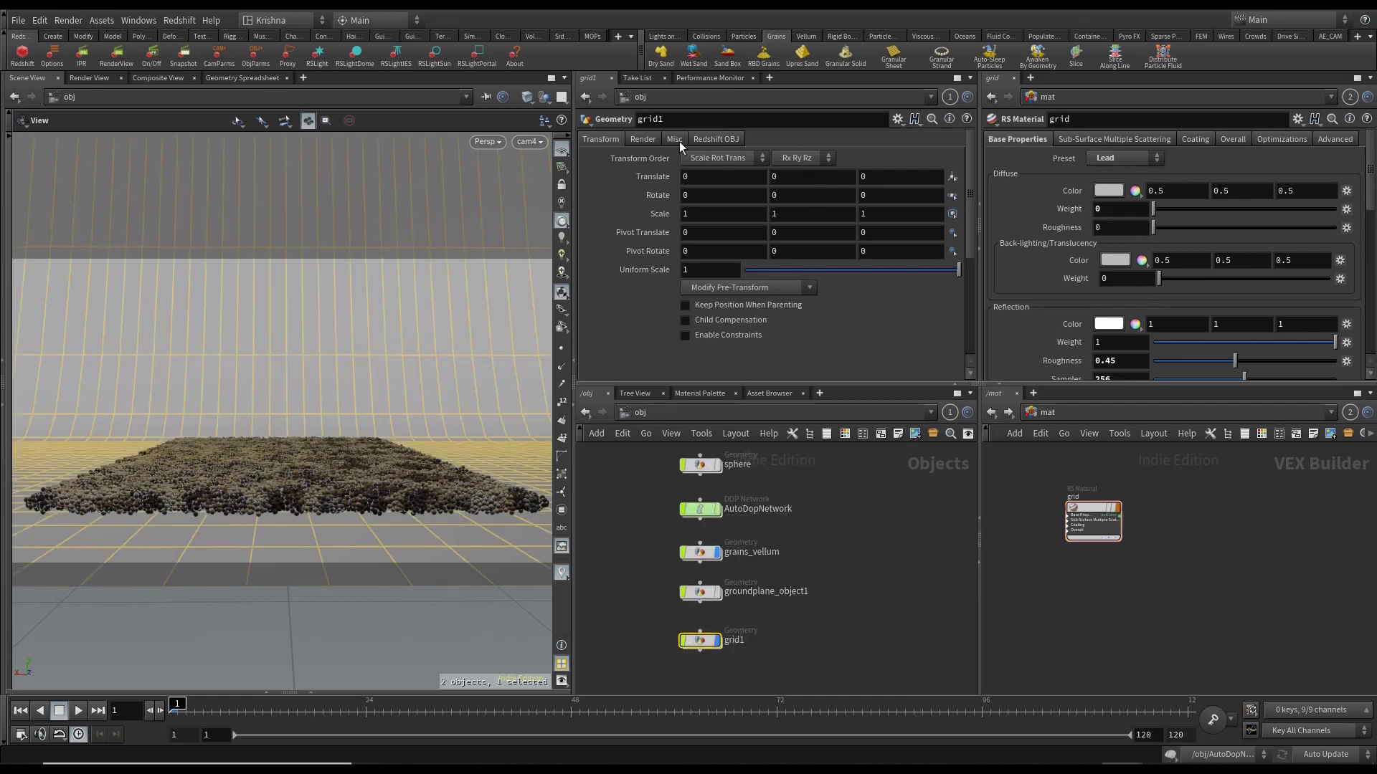
left_click(655, 144)
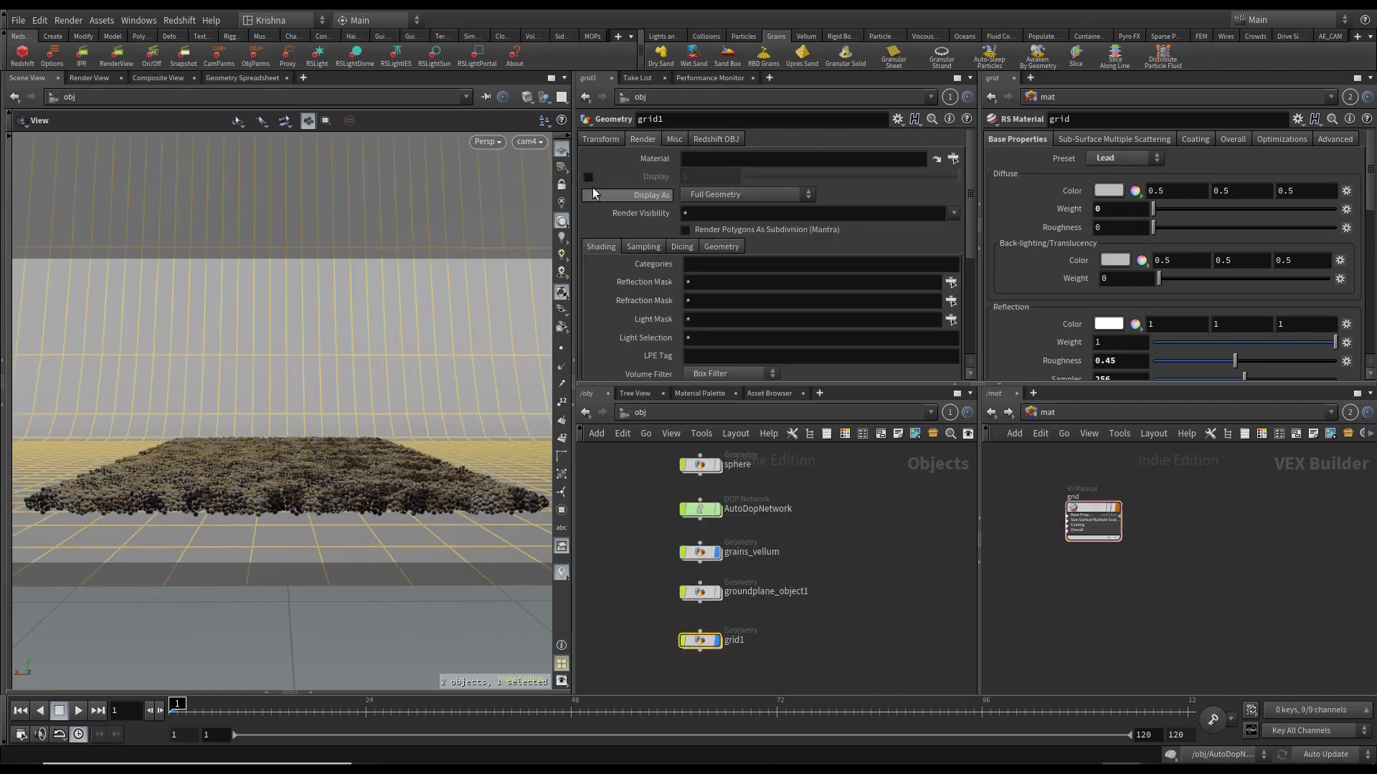
left_click_drag(1070, 511, 738, 160)
left_click(861, 569)
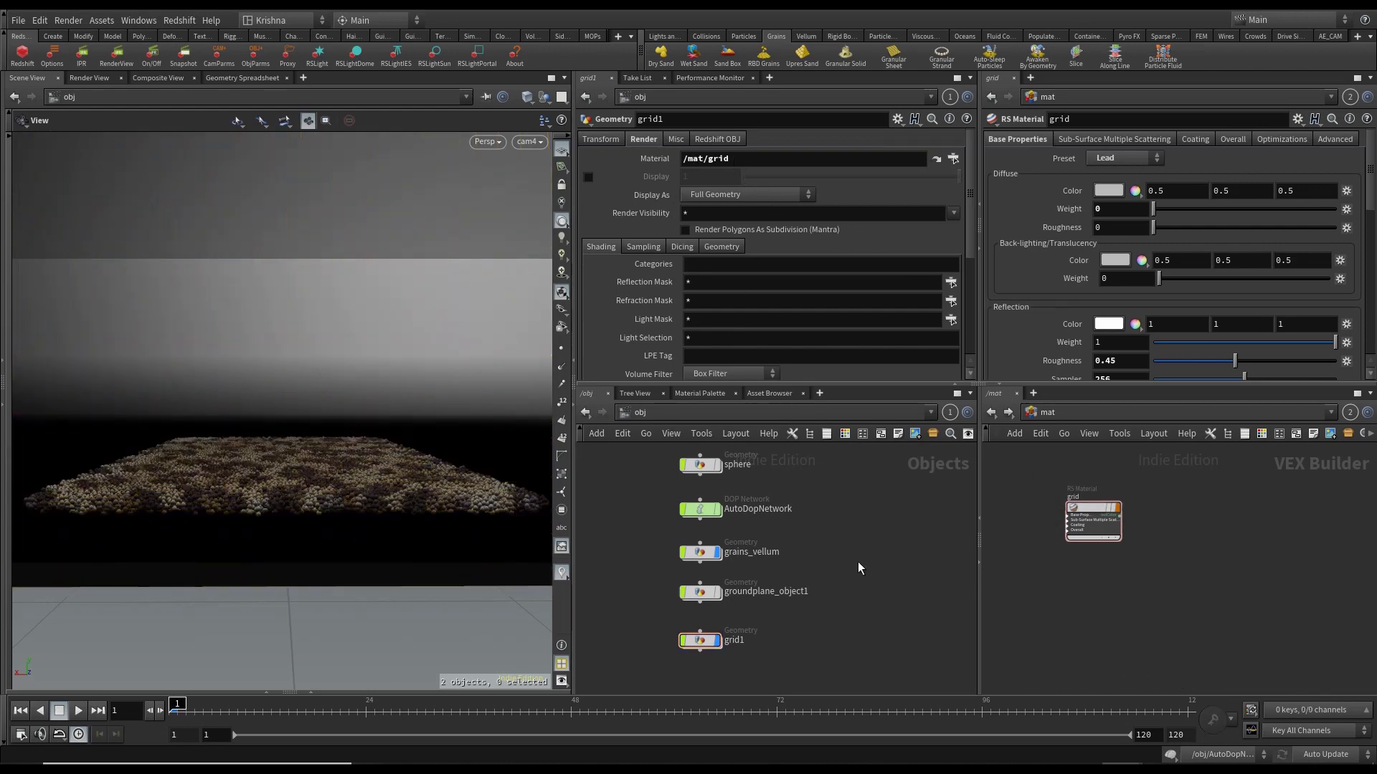
Show the light settings of the rslightdome1 dome light for review.
scroll(861, 569, "down", 3)
left_click(832, 522)
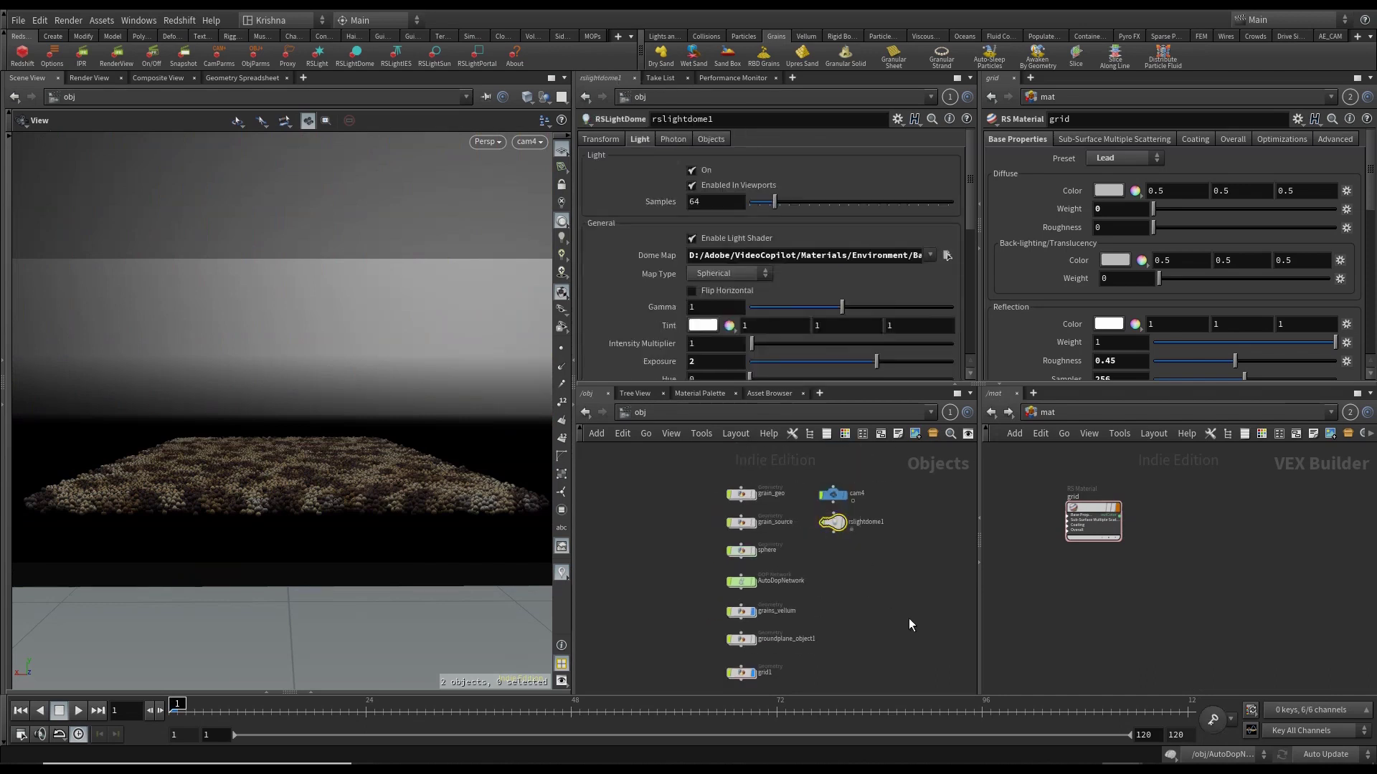
scroll(845, 578, "down", 3)
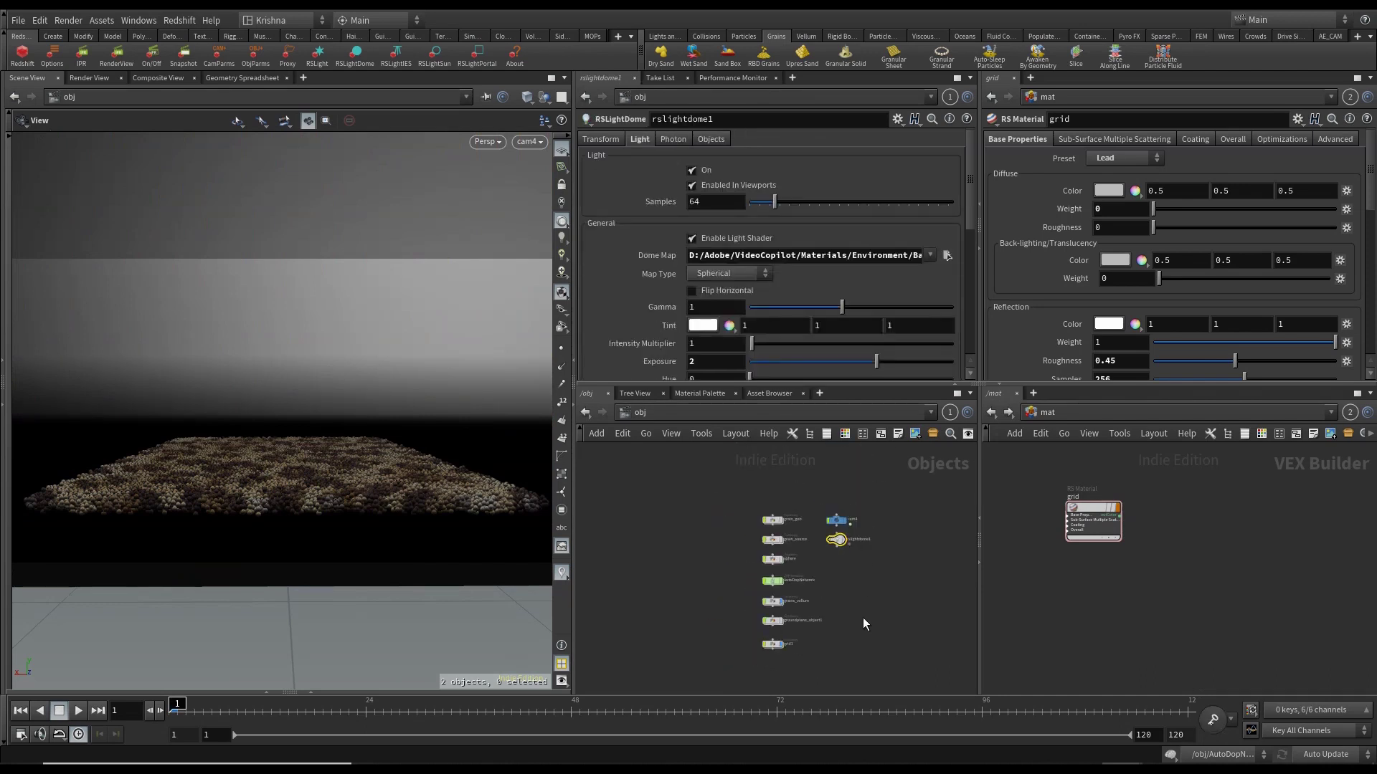
scroll(817, 597, "up", 2)
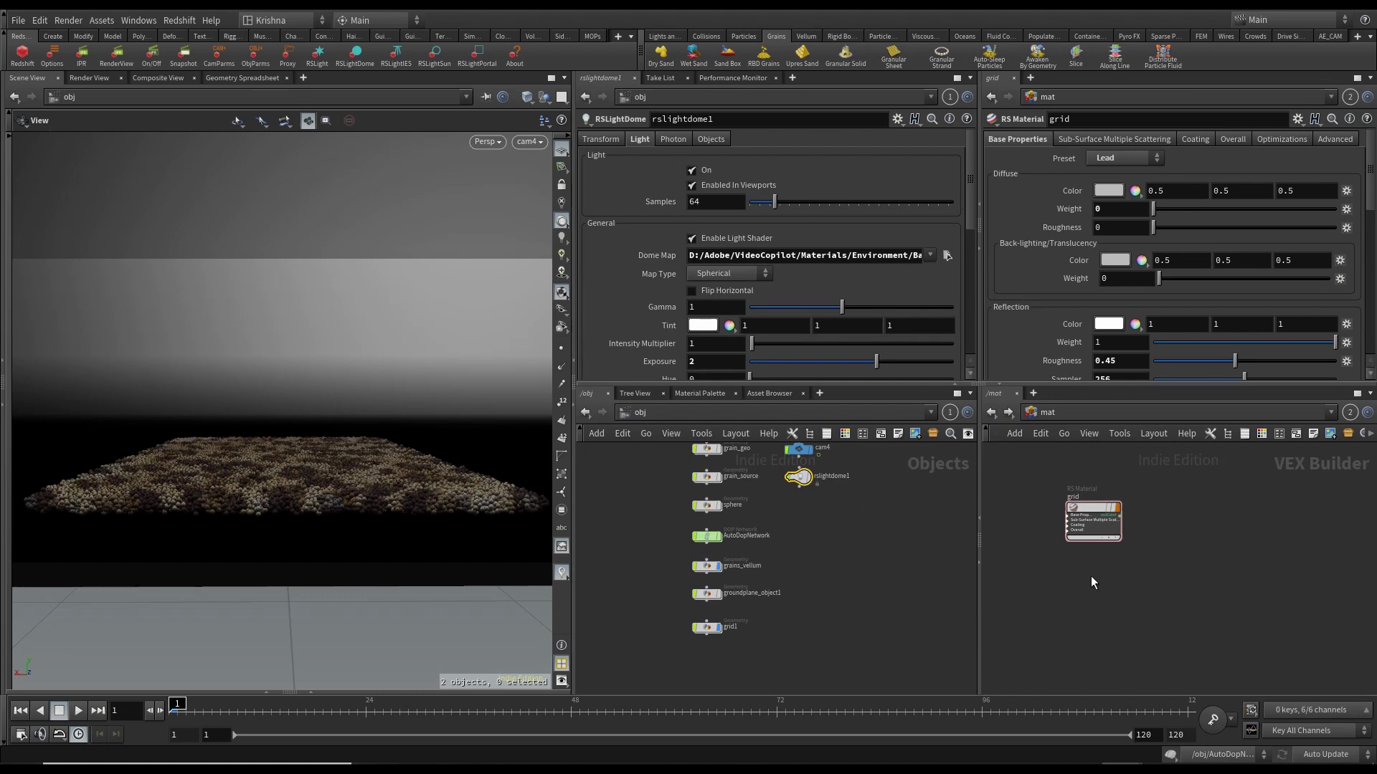
Create a second RS Material in the mat network, name it carpet, and apply the Paper preset to it.
key("Tab")
type("tex")
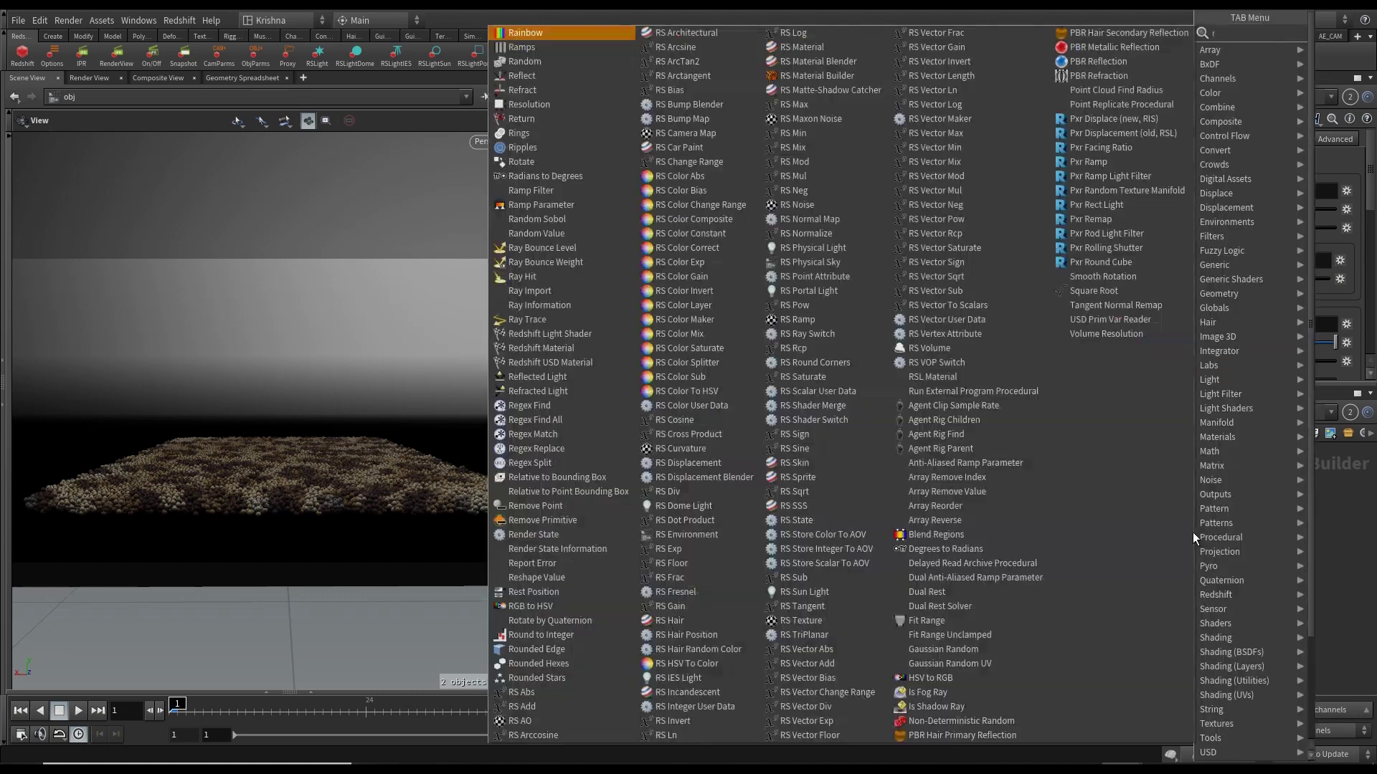
key("Return")
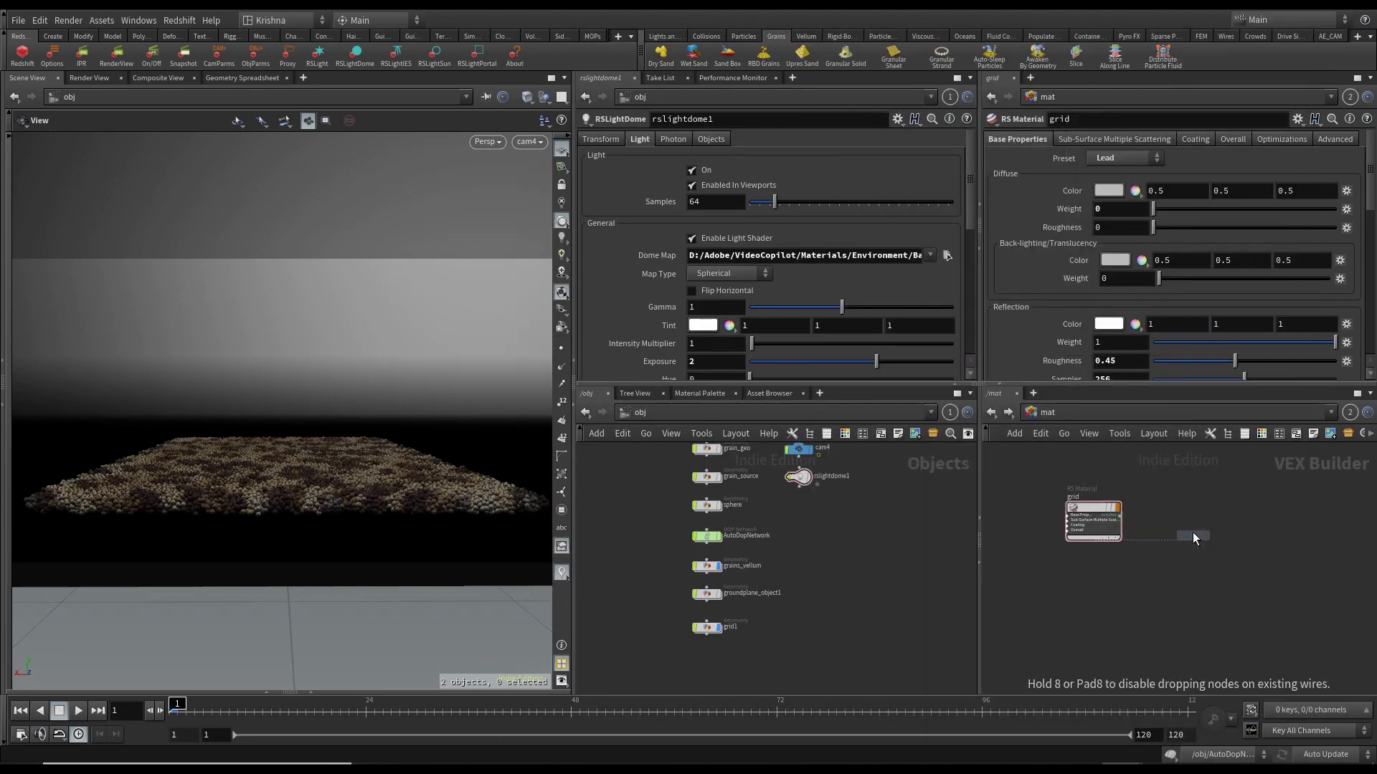
left_click(1183, 510)
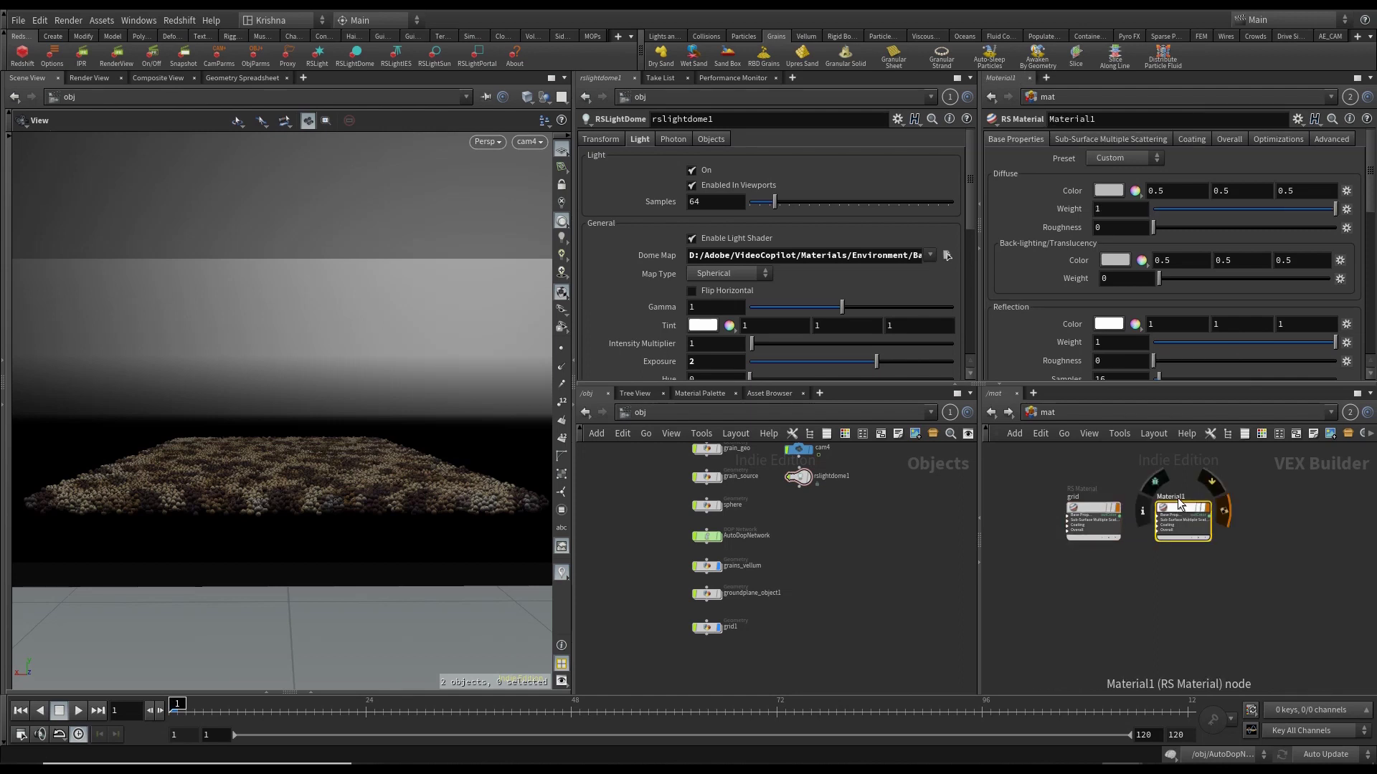
double_click(1178, 500)
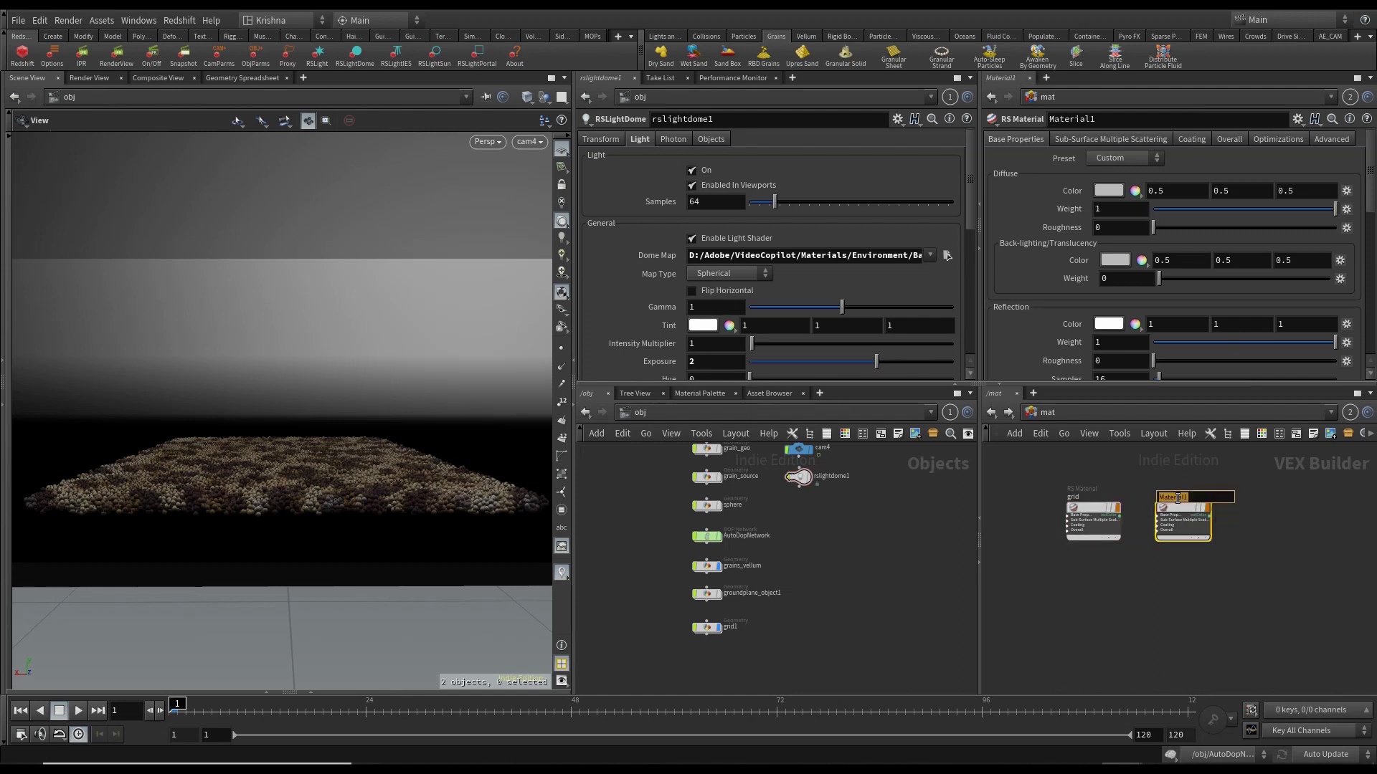
type("carpet")
key("Return")
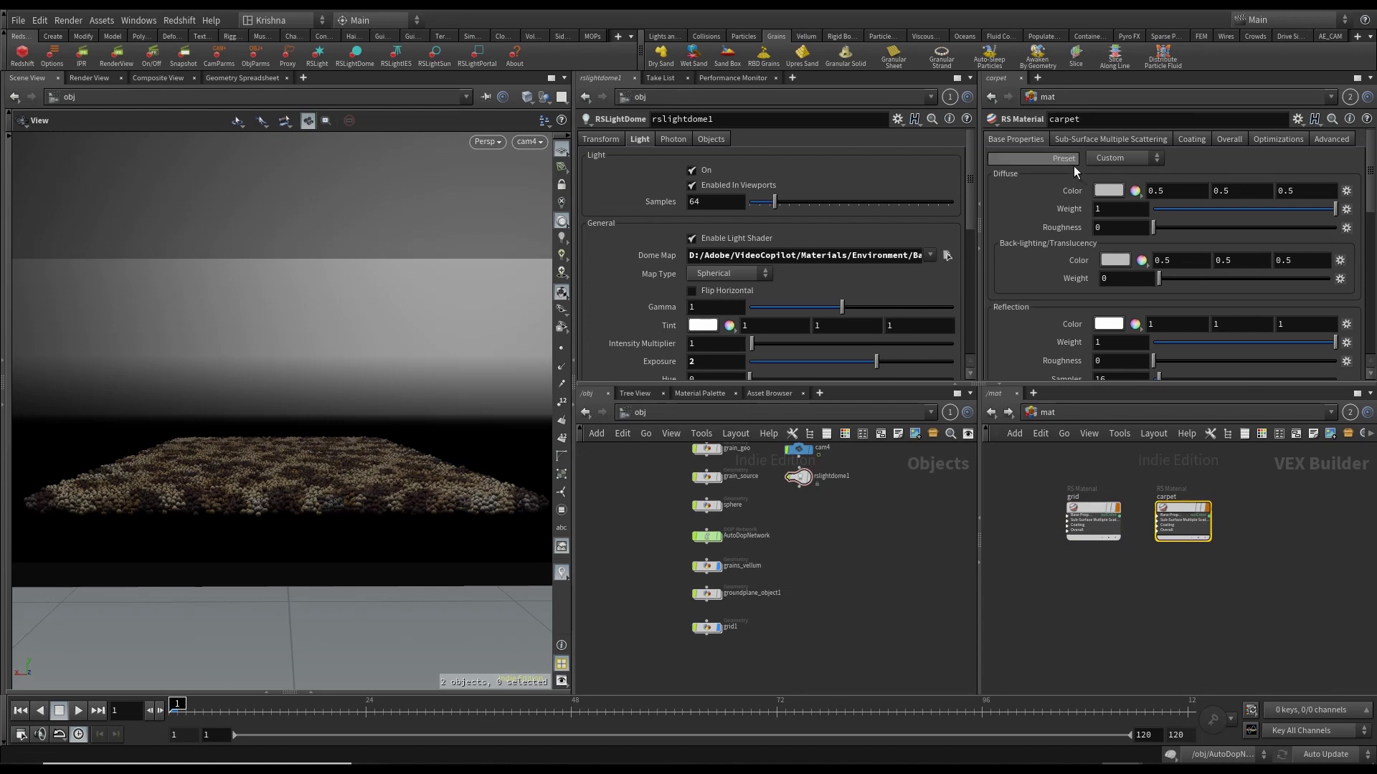
left_click(1117, 166)
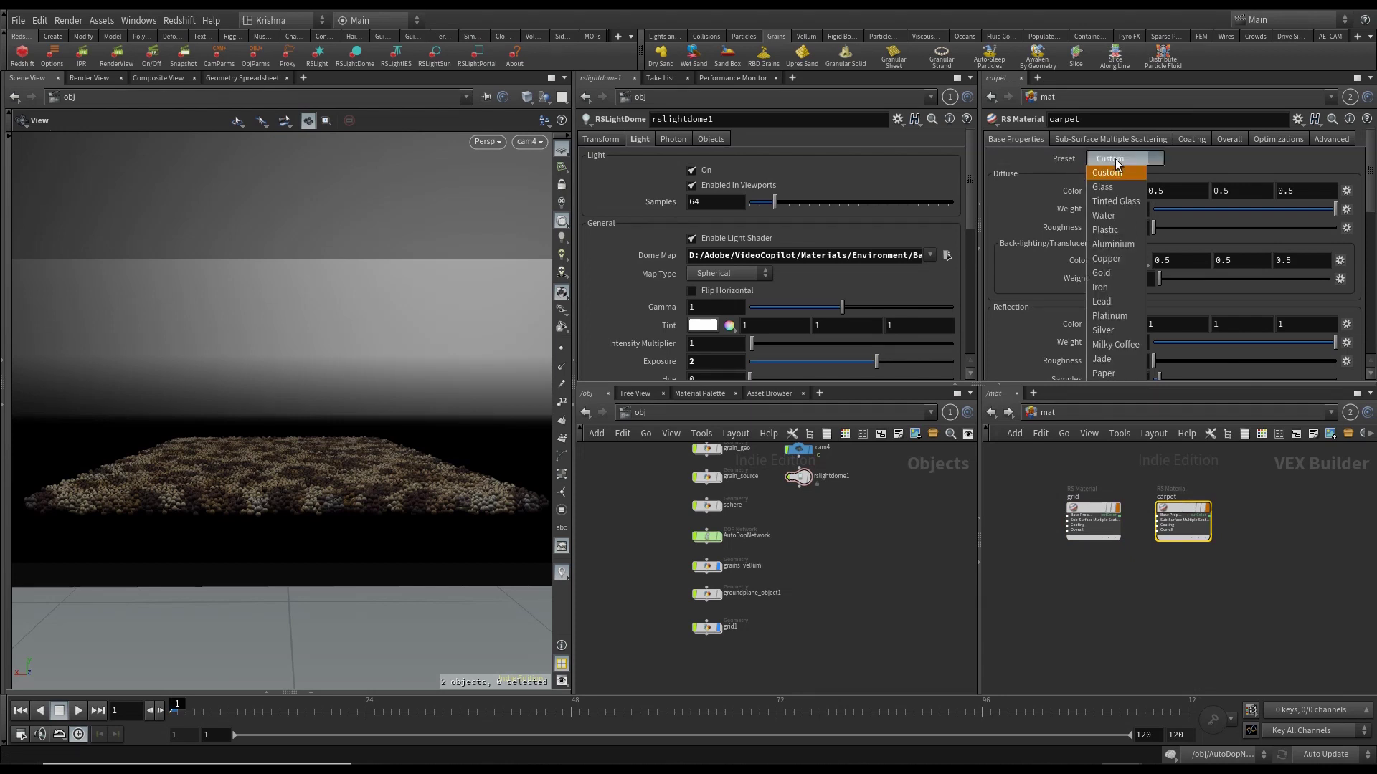
left_click(1119, 377)
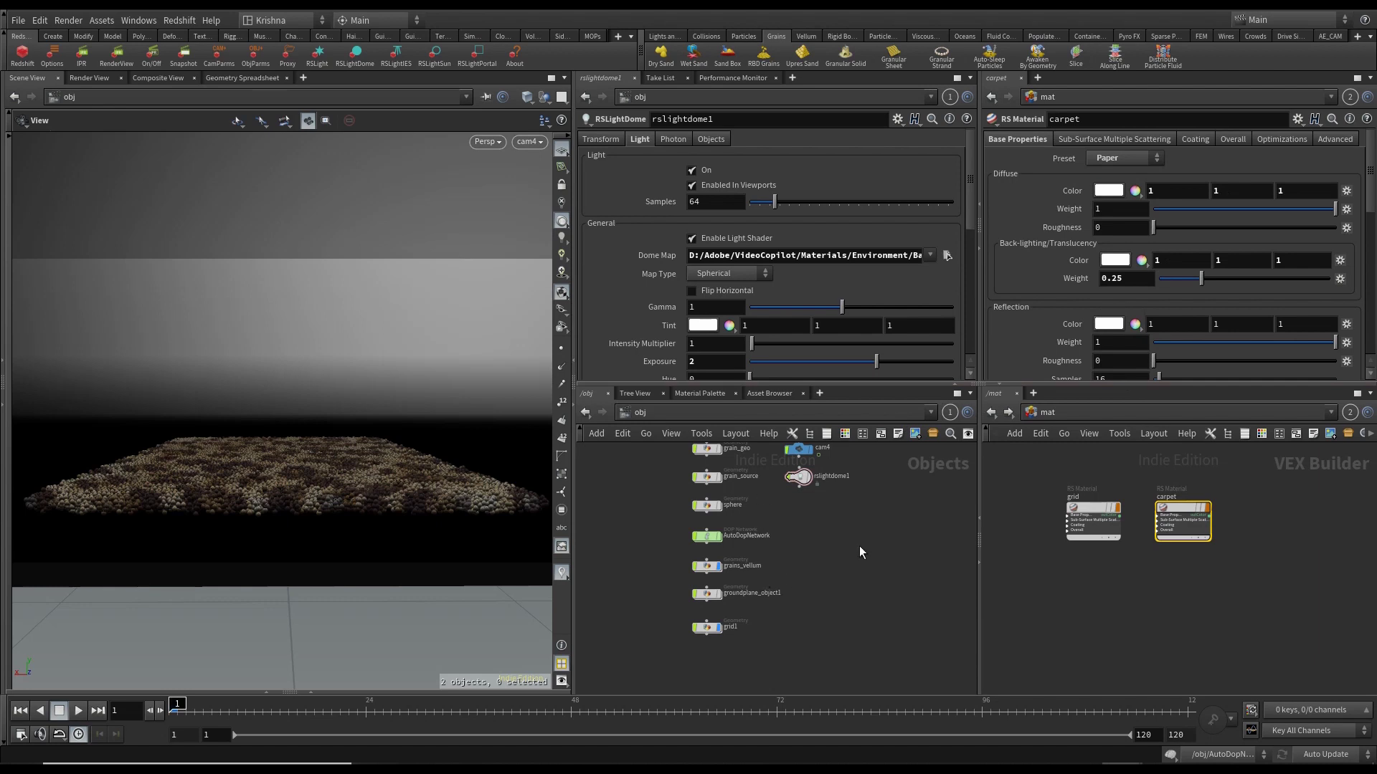
Assign the carpet material from the mat network to the grains_vellum object.
middle_click_drag(861, 547, 787, 609)
scroll(814, 540, "down", 1)
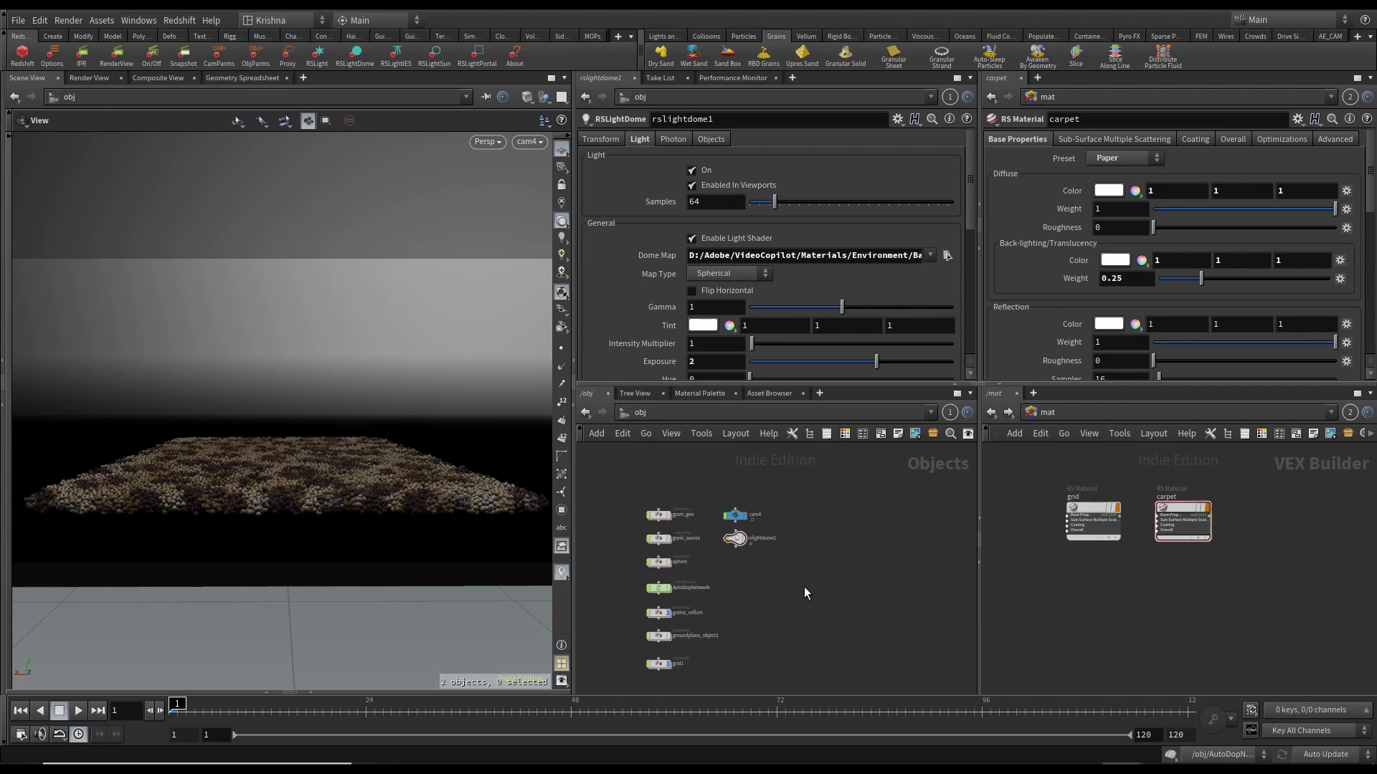
left_click(680, 614)
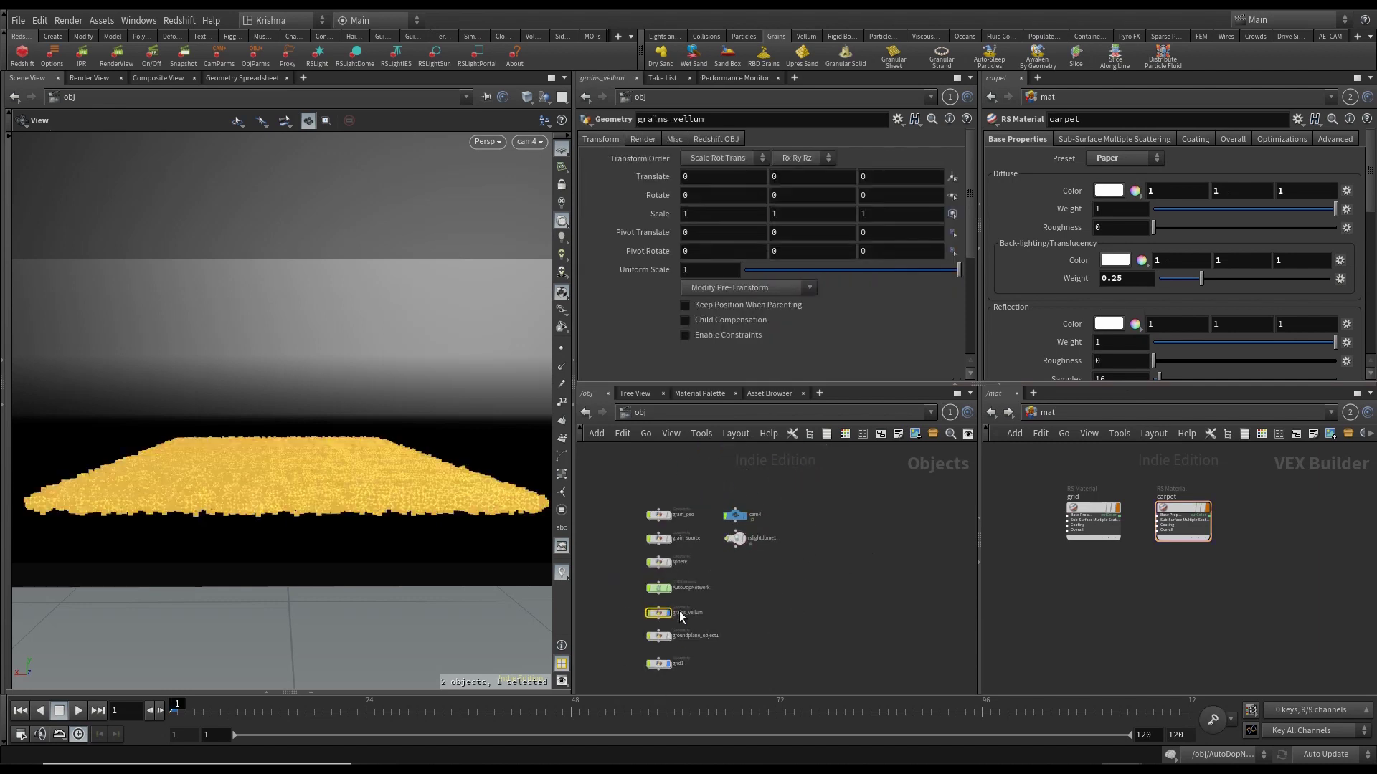
left_click(729, 622)
left_click_drag(626, 628, 690, 606)
left_click(643, 139)
left_click_drag(1181, 518, 733, 163)
left_click_drag(1228, 556, 1205, 532)
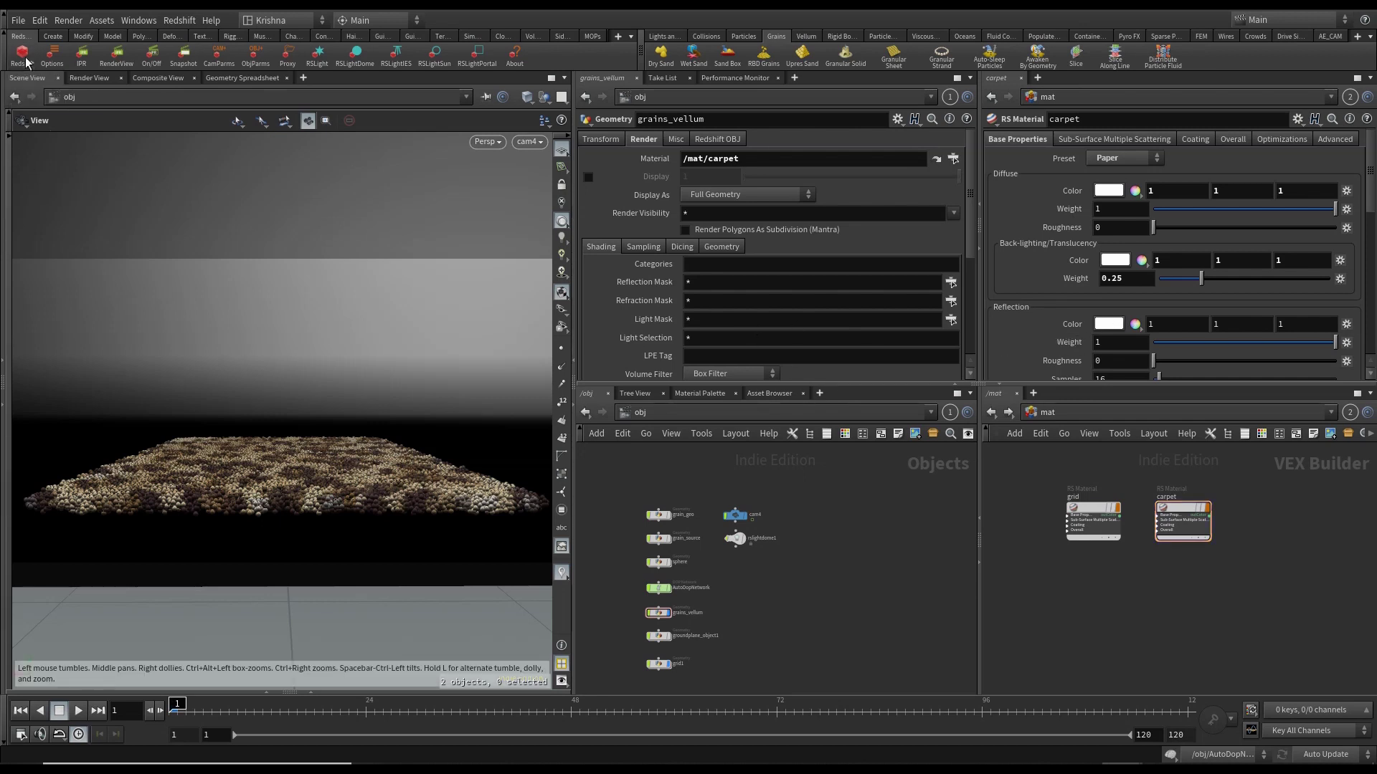
In the out network, set Redshift_ROP1 as the linked ROP of Redshift_IPR1.
left_click(1052, 420)
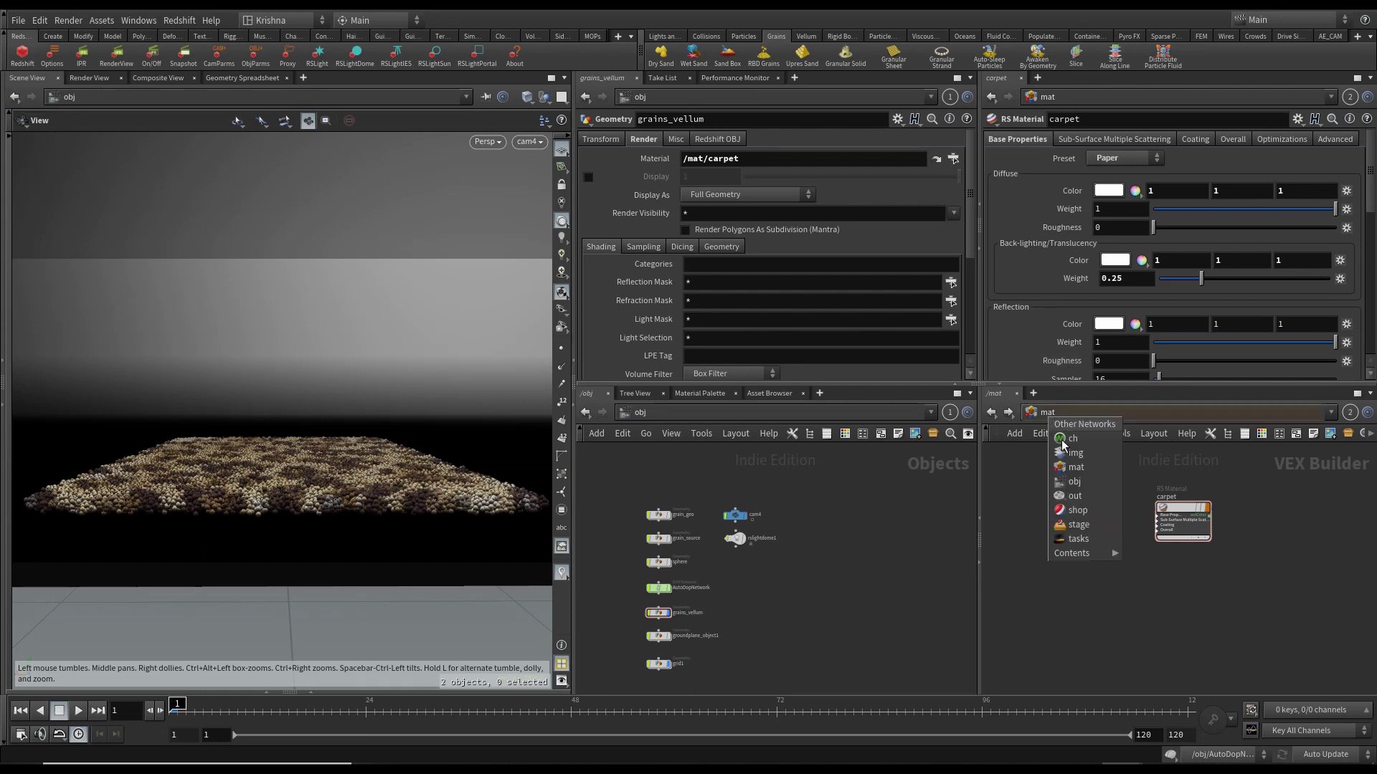
left_click(1085, 508)
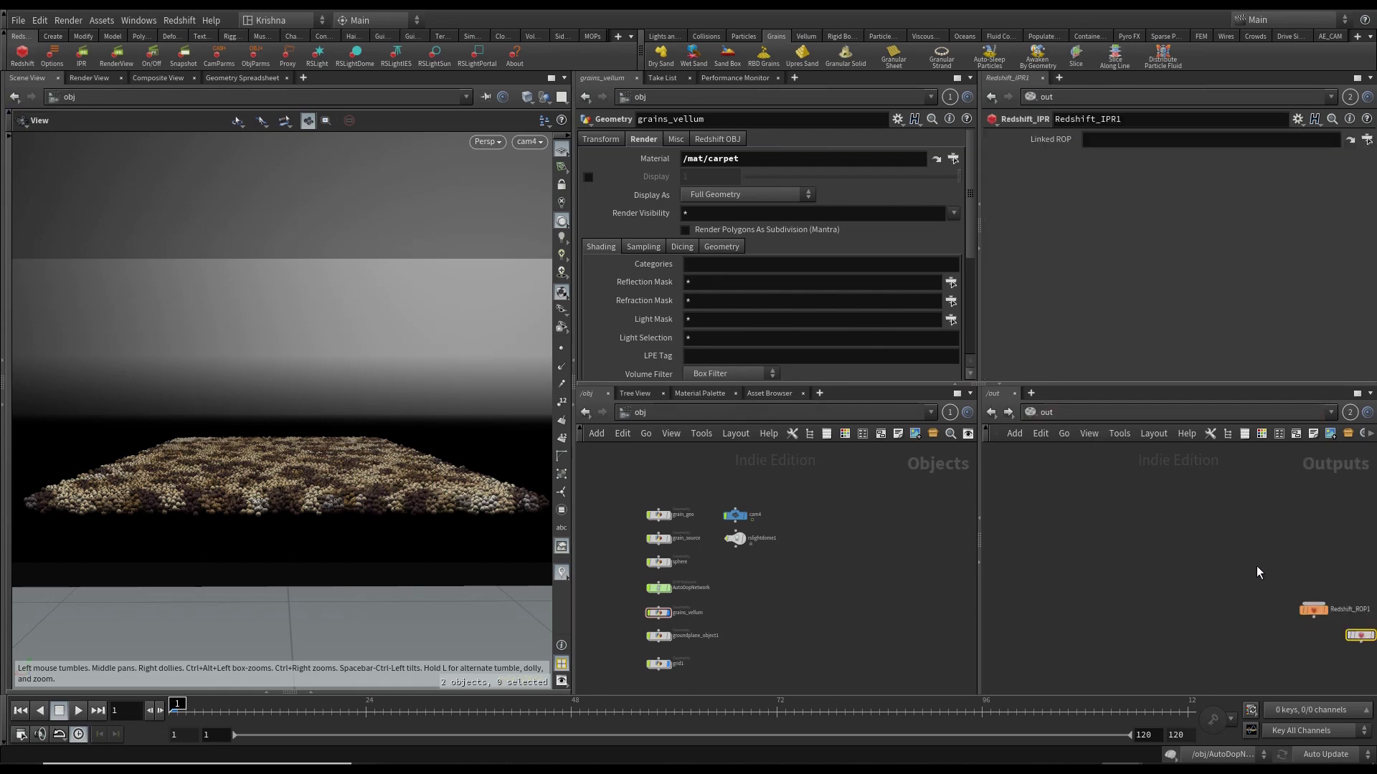
key("h")
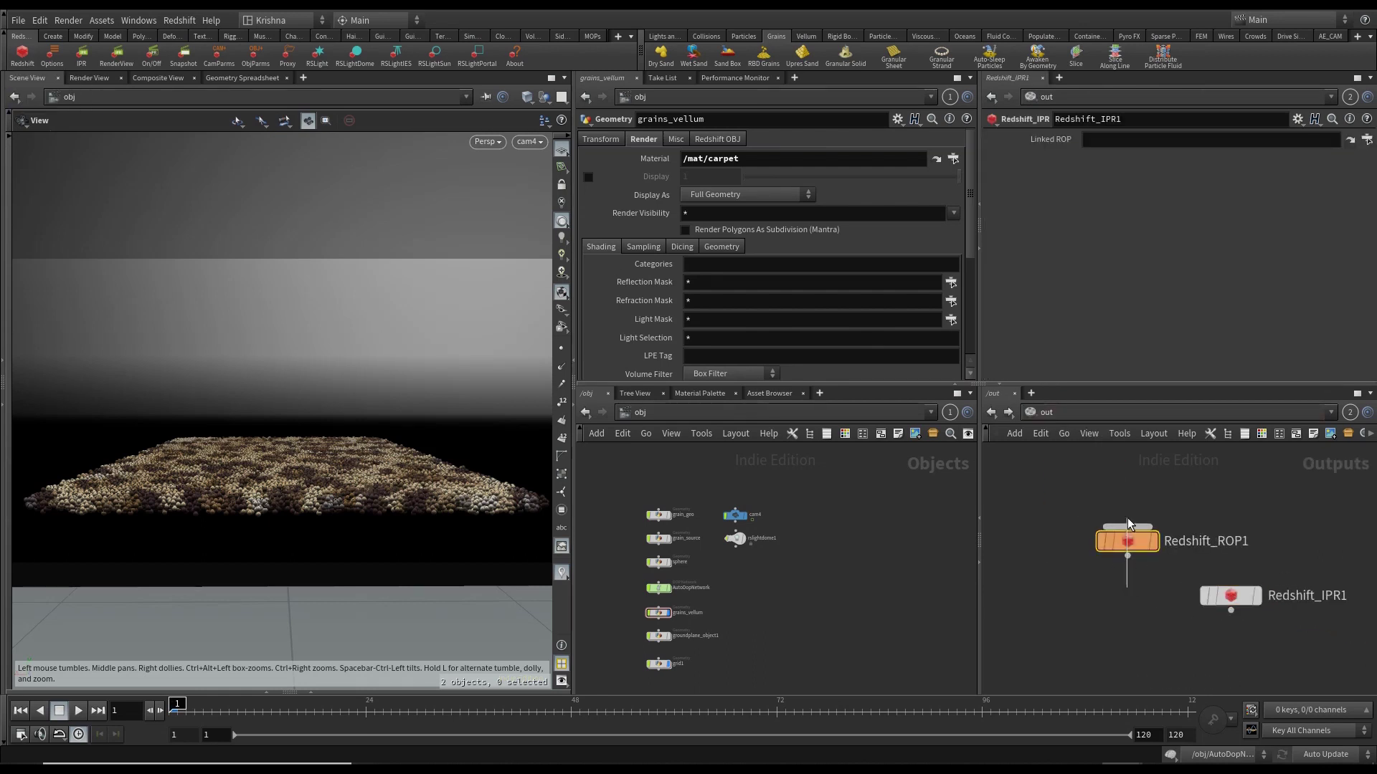
left_click_drag(1122, 541, 1115, 140)
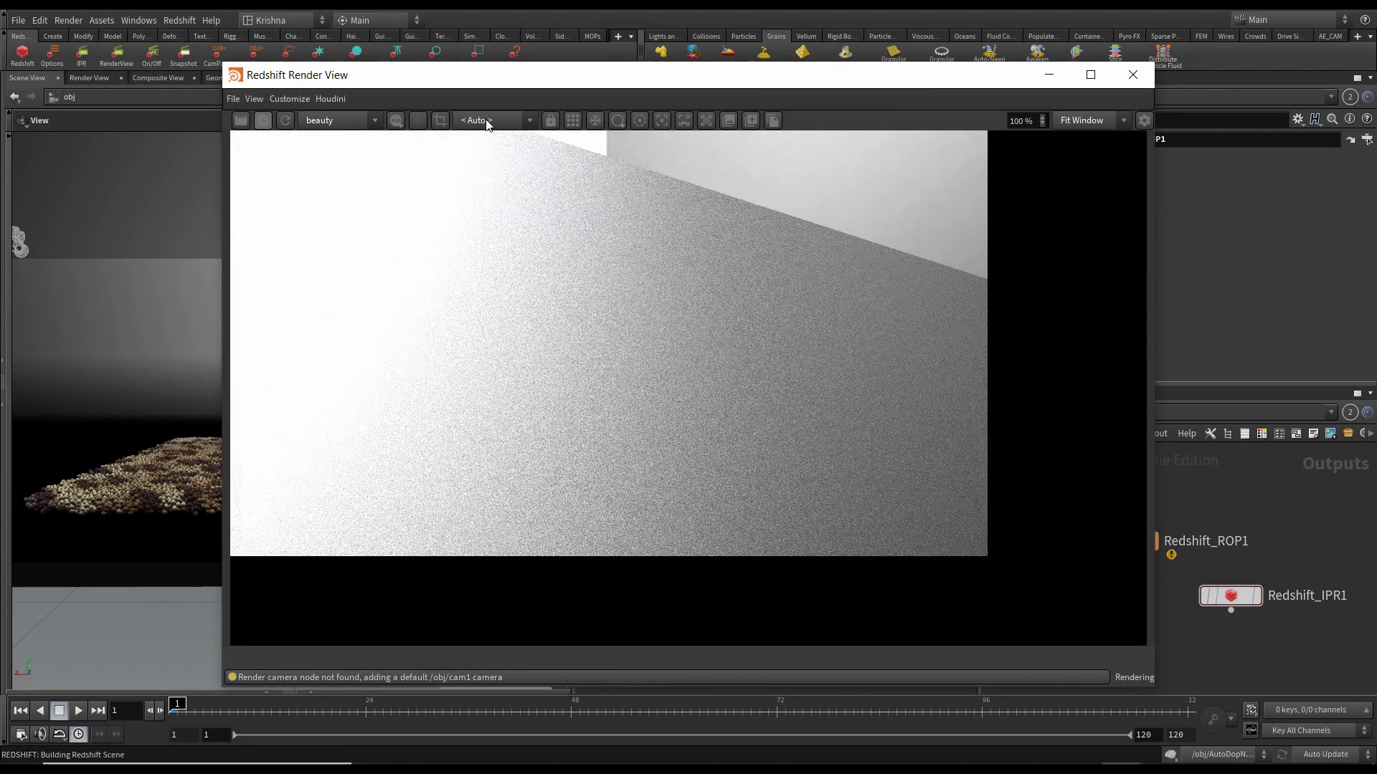
Set the render view's camera to Auto and close the Redshift Render View.
left_click(487, 122)
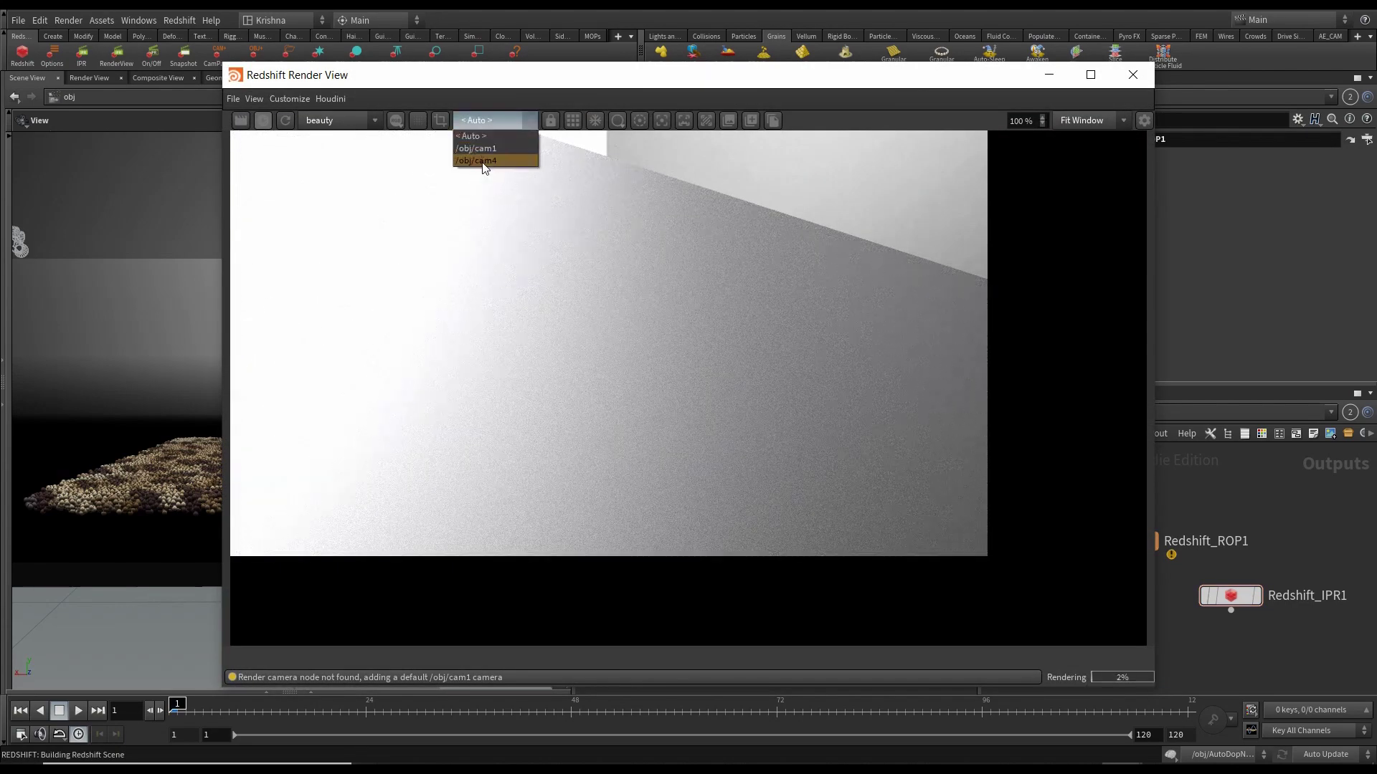
left_click(470, 136)
left_click(1124, 80)
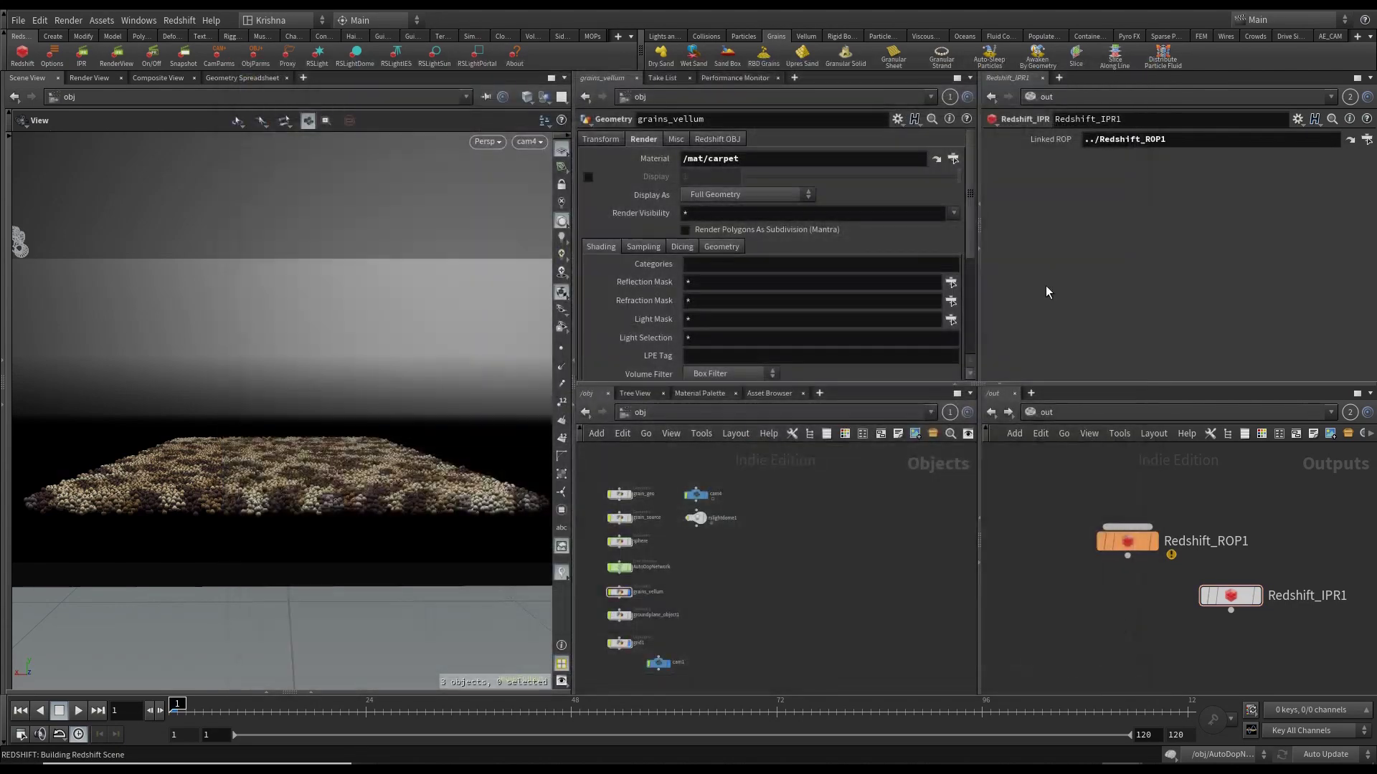
Examine the render camera setting and the warning on the Redshift_ROP1 node.
left_click_drag(1050, 506, 1147, 529)
left_click(1230, 596)
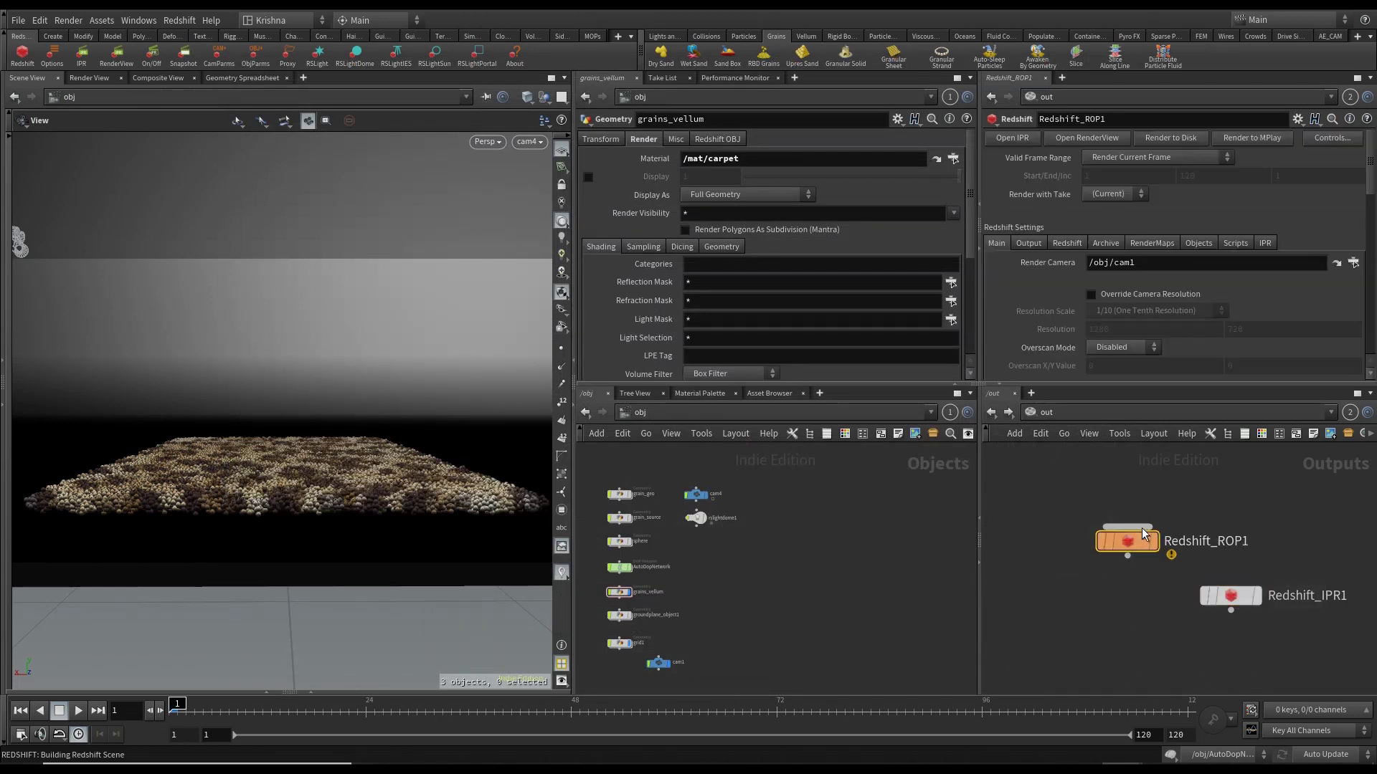
left_click(91, 78)
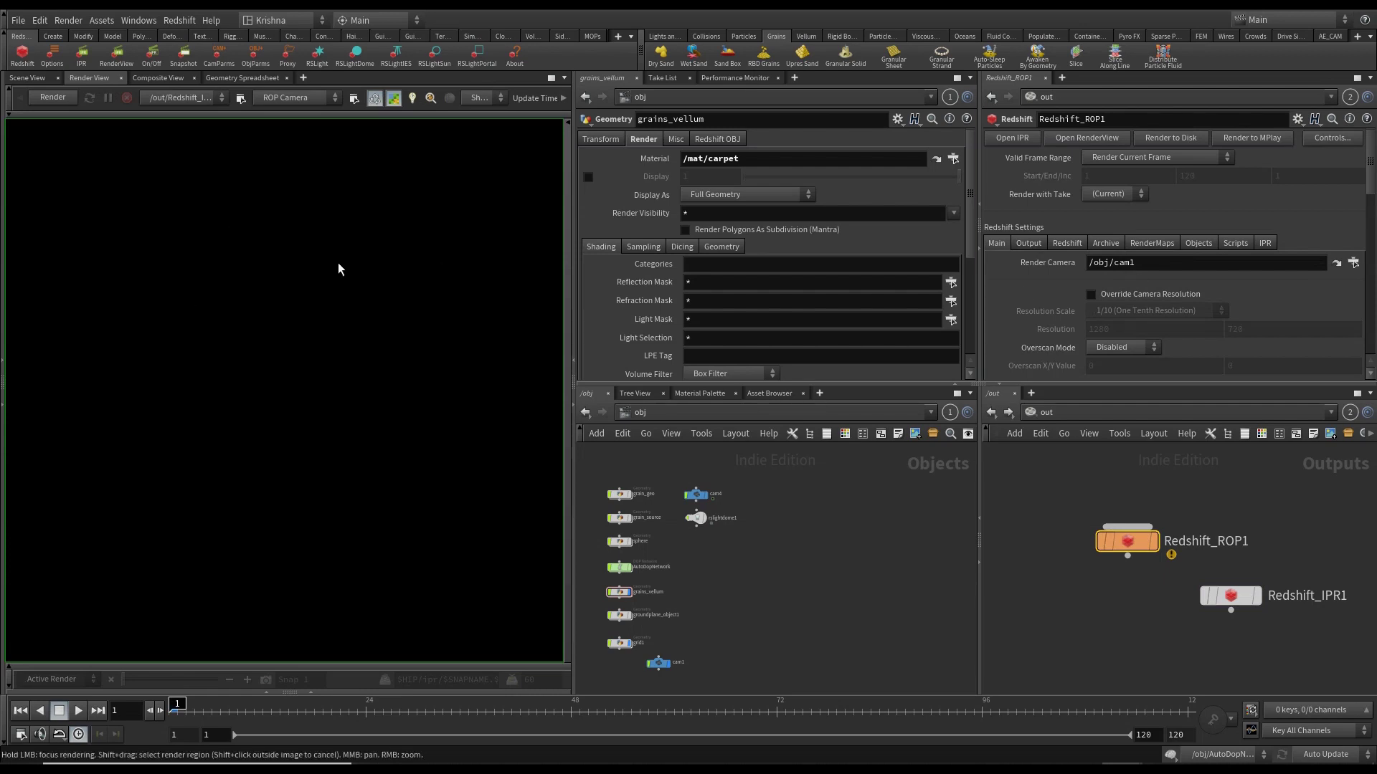
left_click(31, 78)
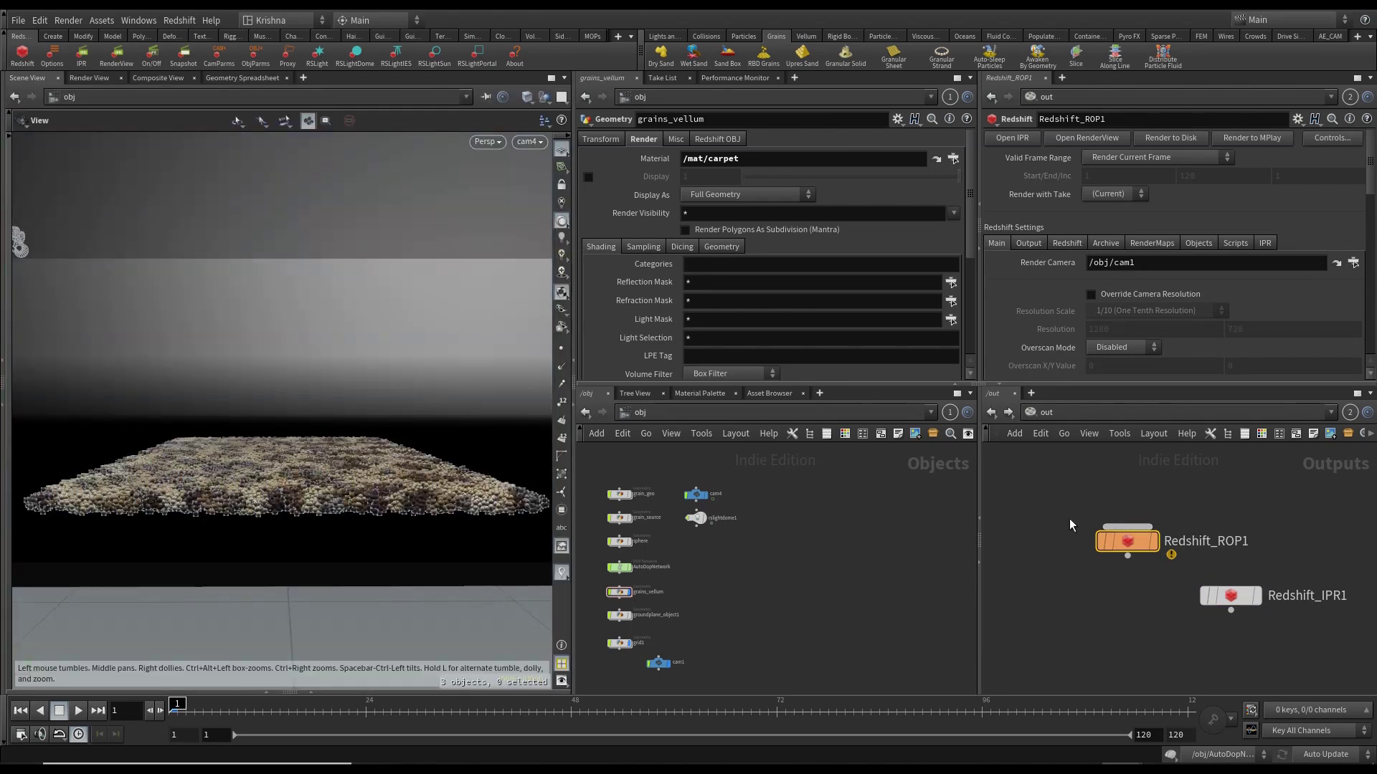
left_click(1088, 550)
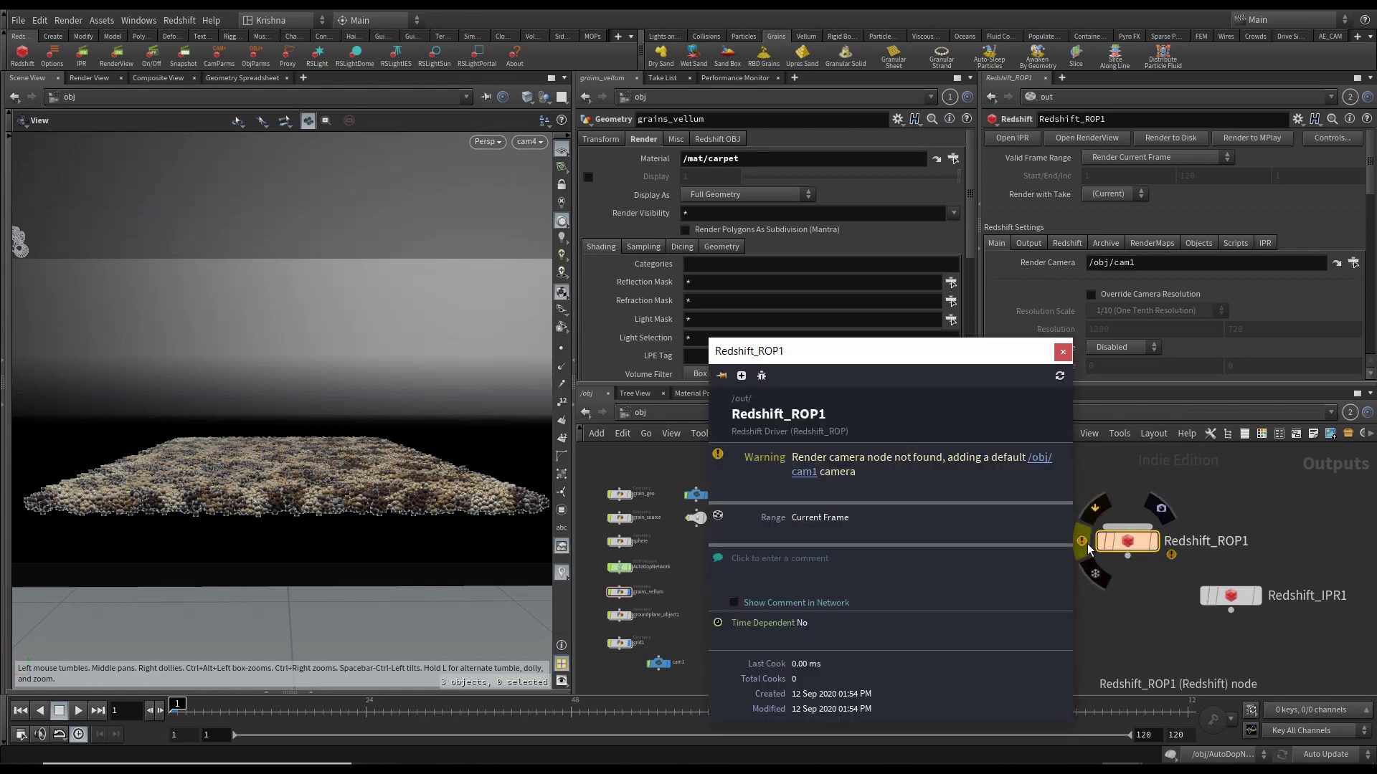
Delete the default cam1 camera from the object network.
scroll(649, 674, "up", 1)
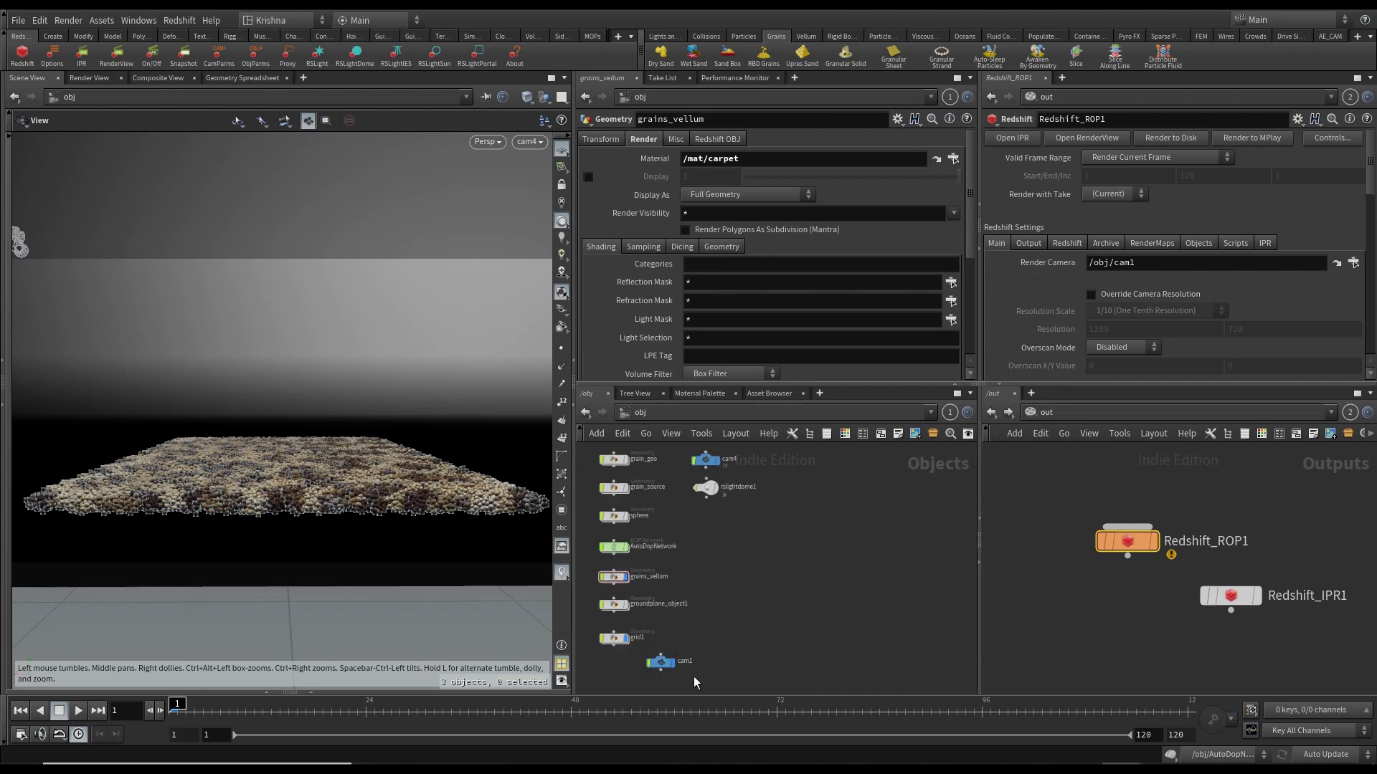
left_click(659, 662)
key("Delete")
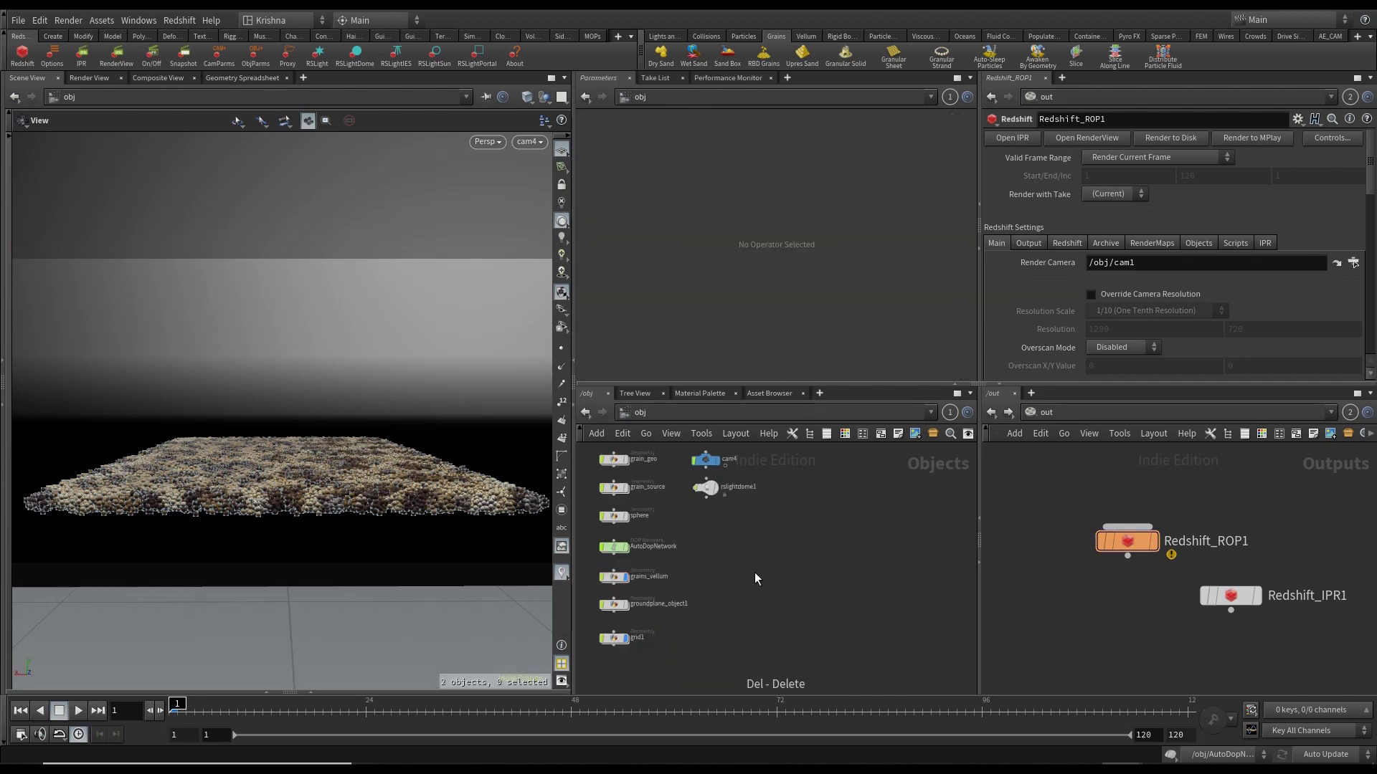
Rename the cam4 camera to cam1 to match the render camera path in Redshift_ROP1.
double_click(740, 463)
scroll(707, 458, "up", 5)
left_click(706, 460)
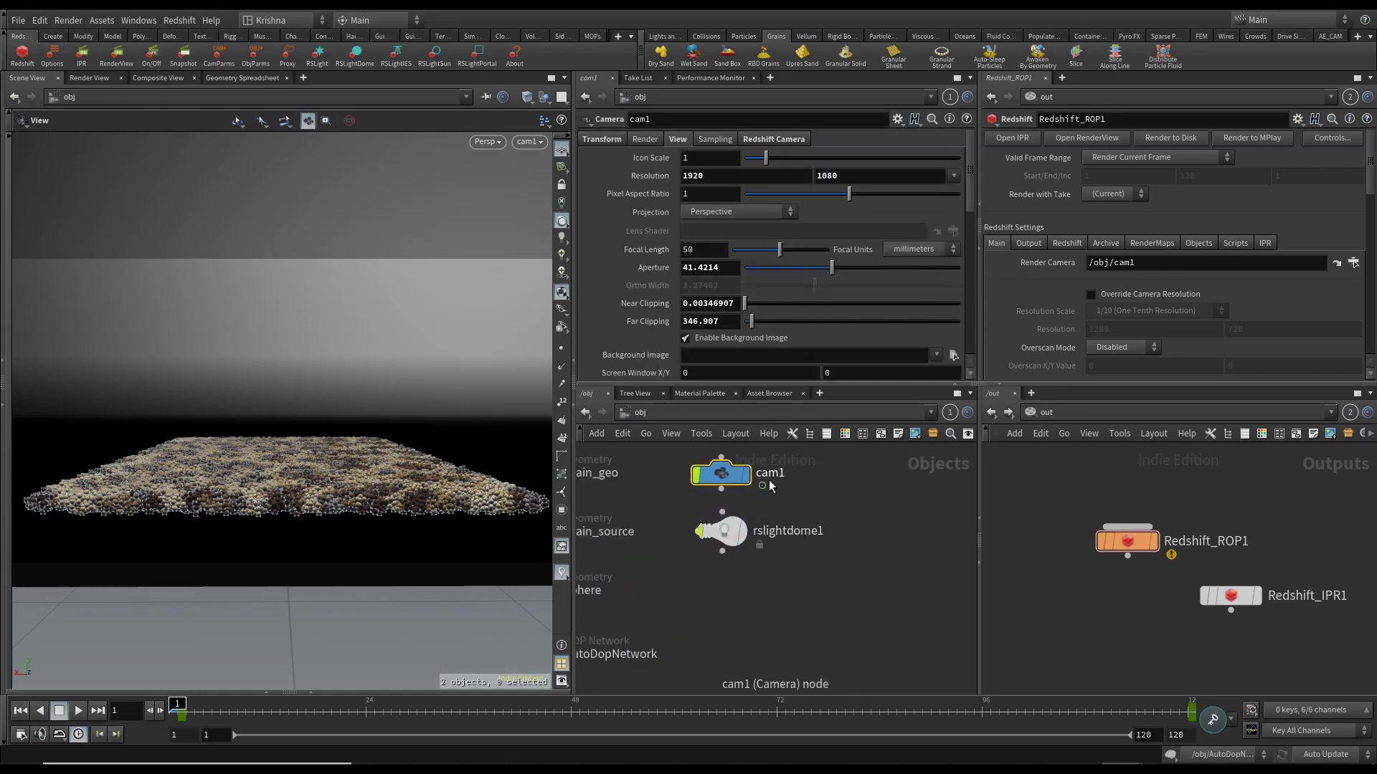
scroll(778, 482, "down", 3)
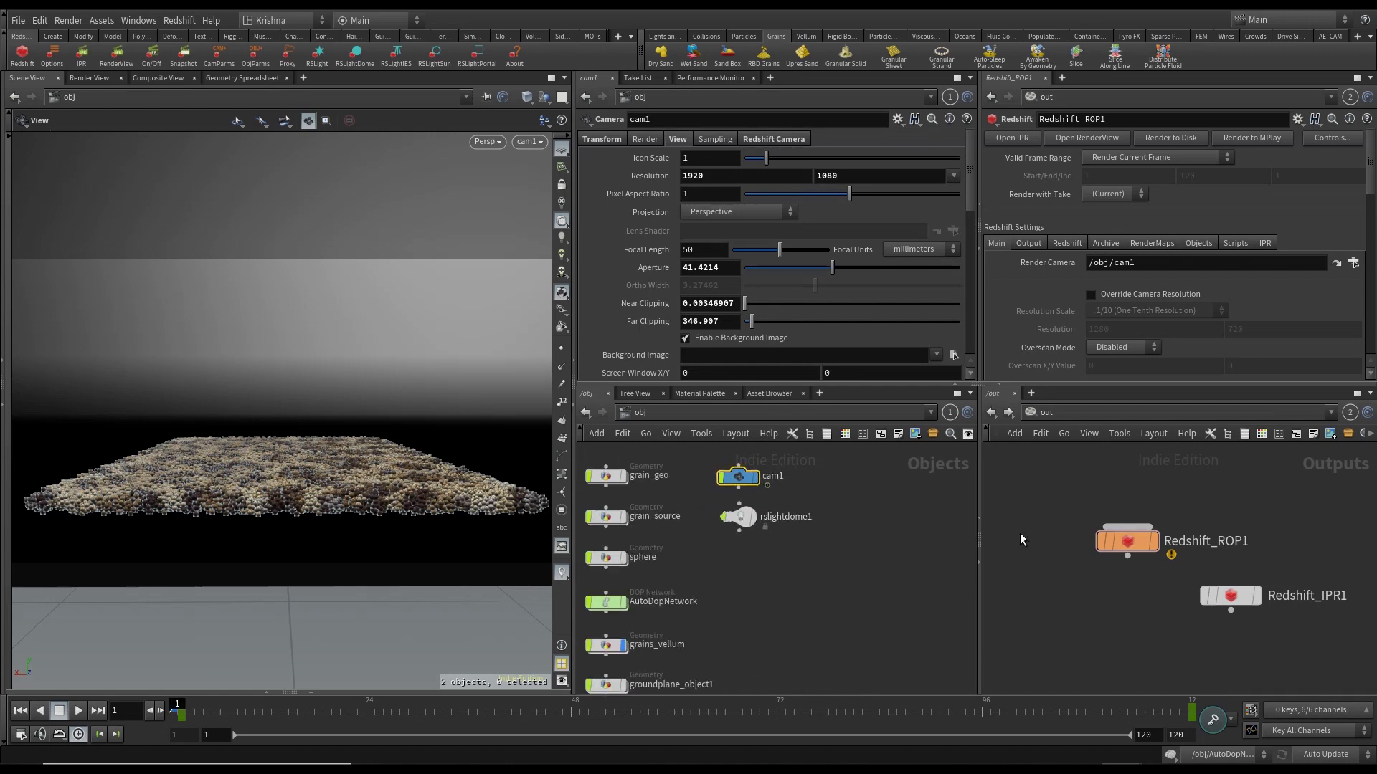
Render Redshift_ROP1 in the Redshift Render View.
left_click(1128, 541)
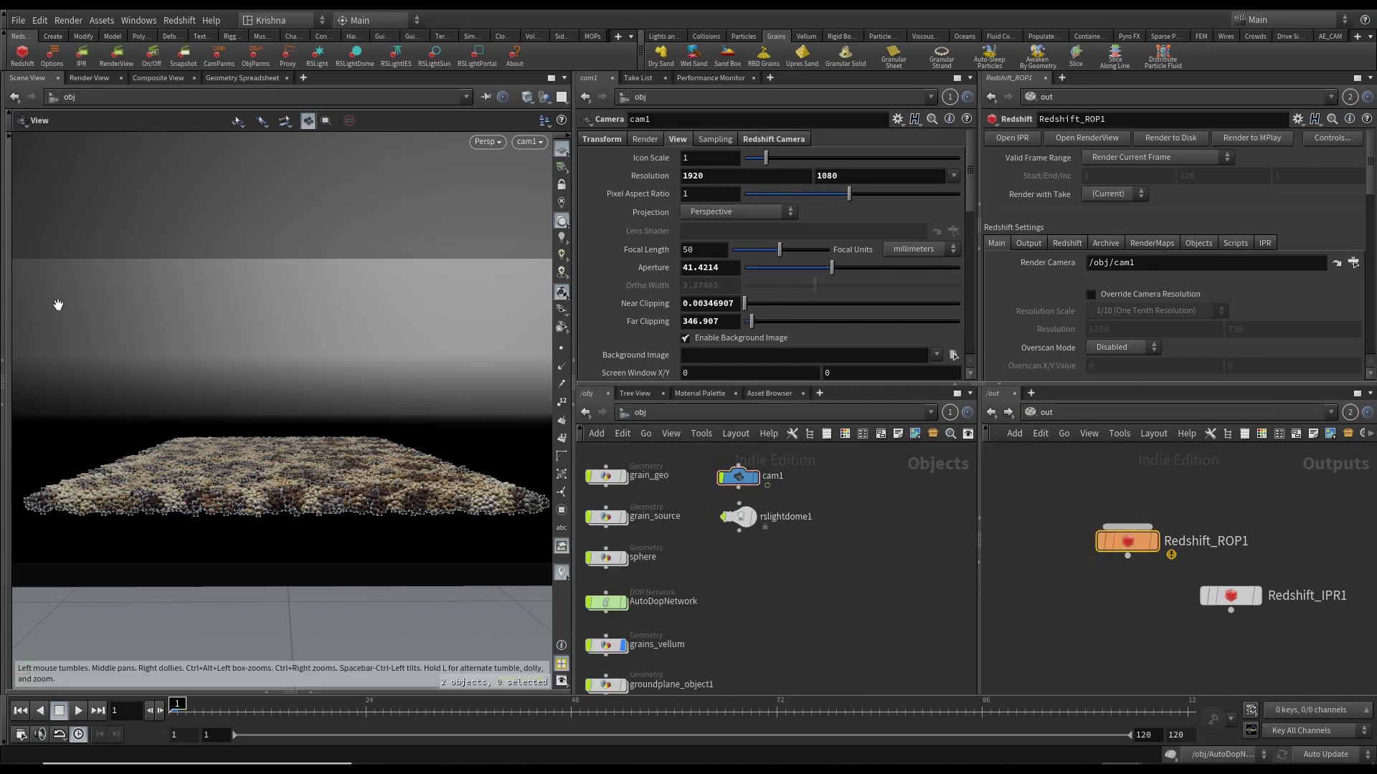
scroll(735, 551, "down", 3)
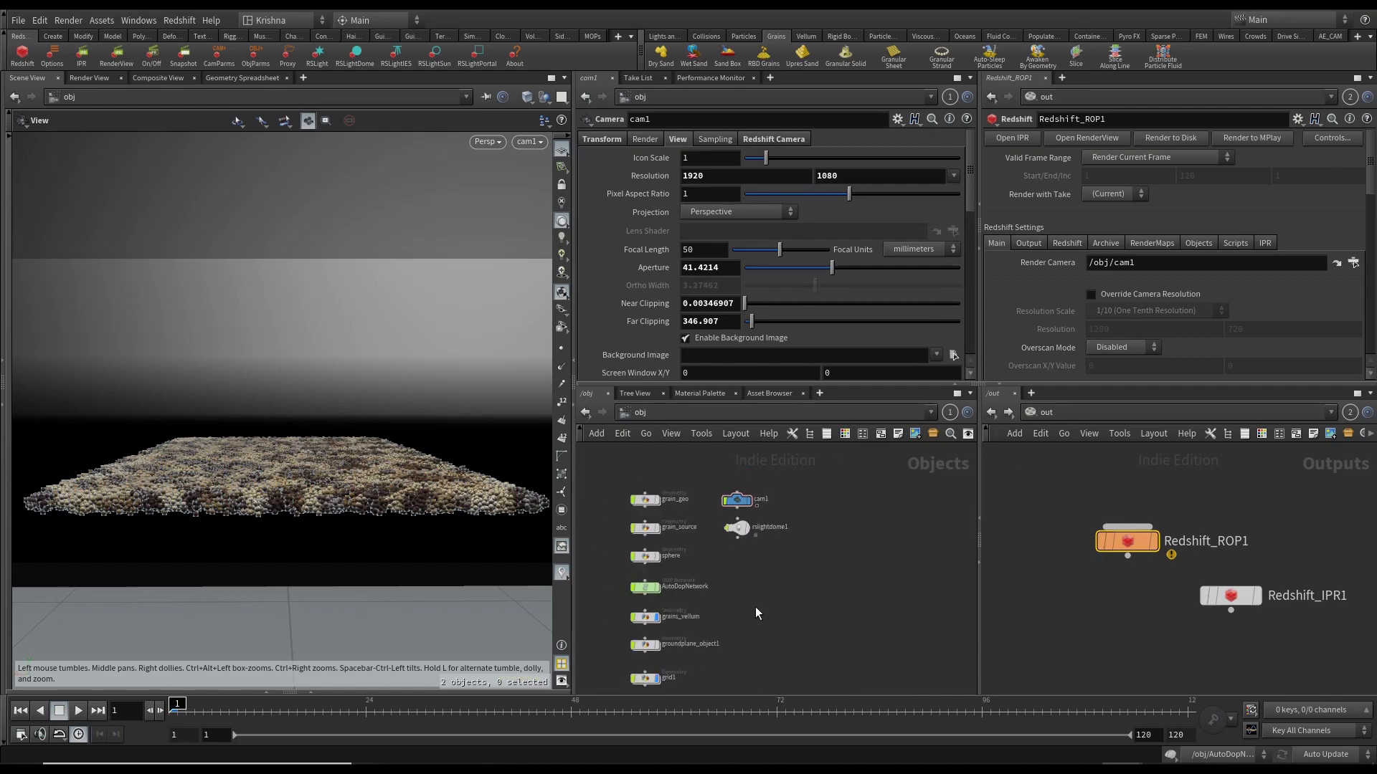
left_click(119, 59)
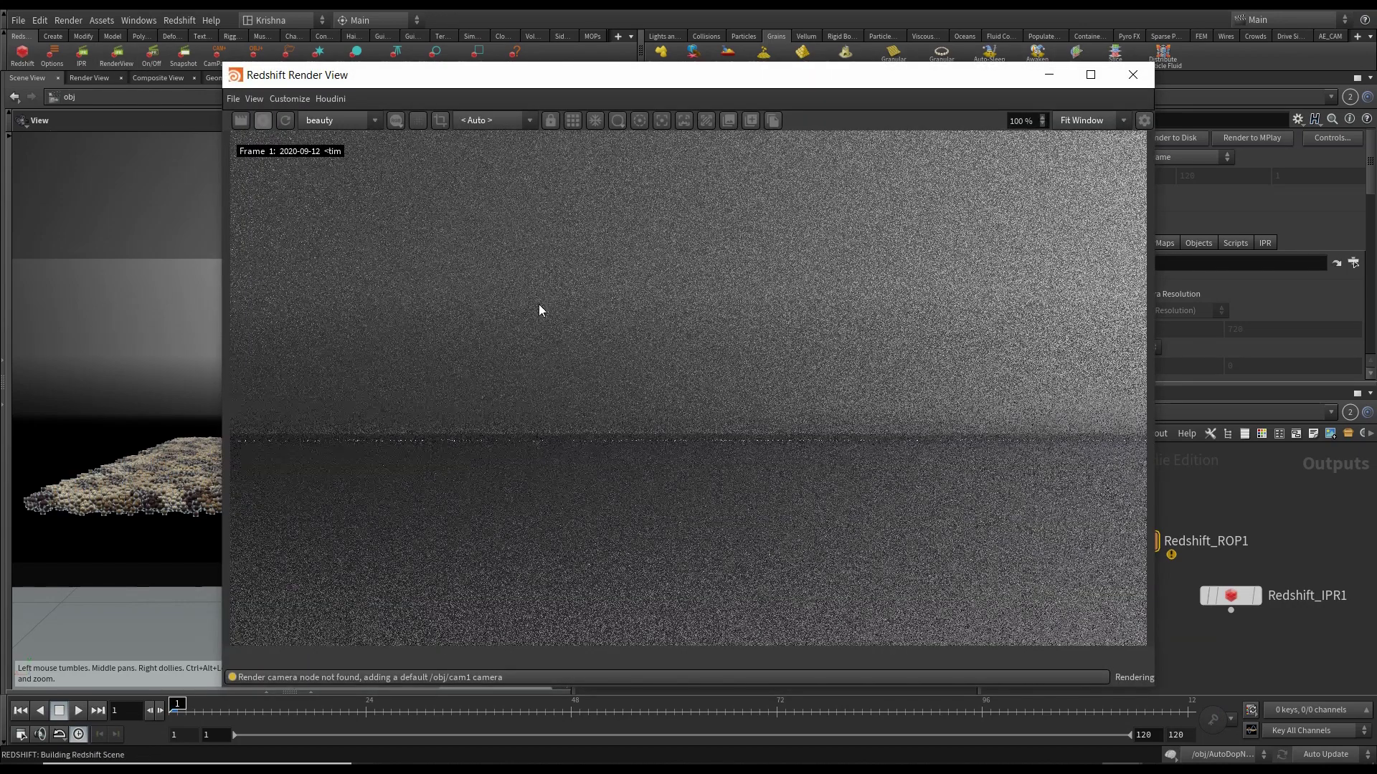
Switch the render view to bucket rendering, then shrink its window and move it over the scene viewport.
left_click(571, 120)
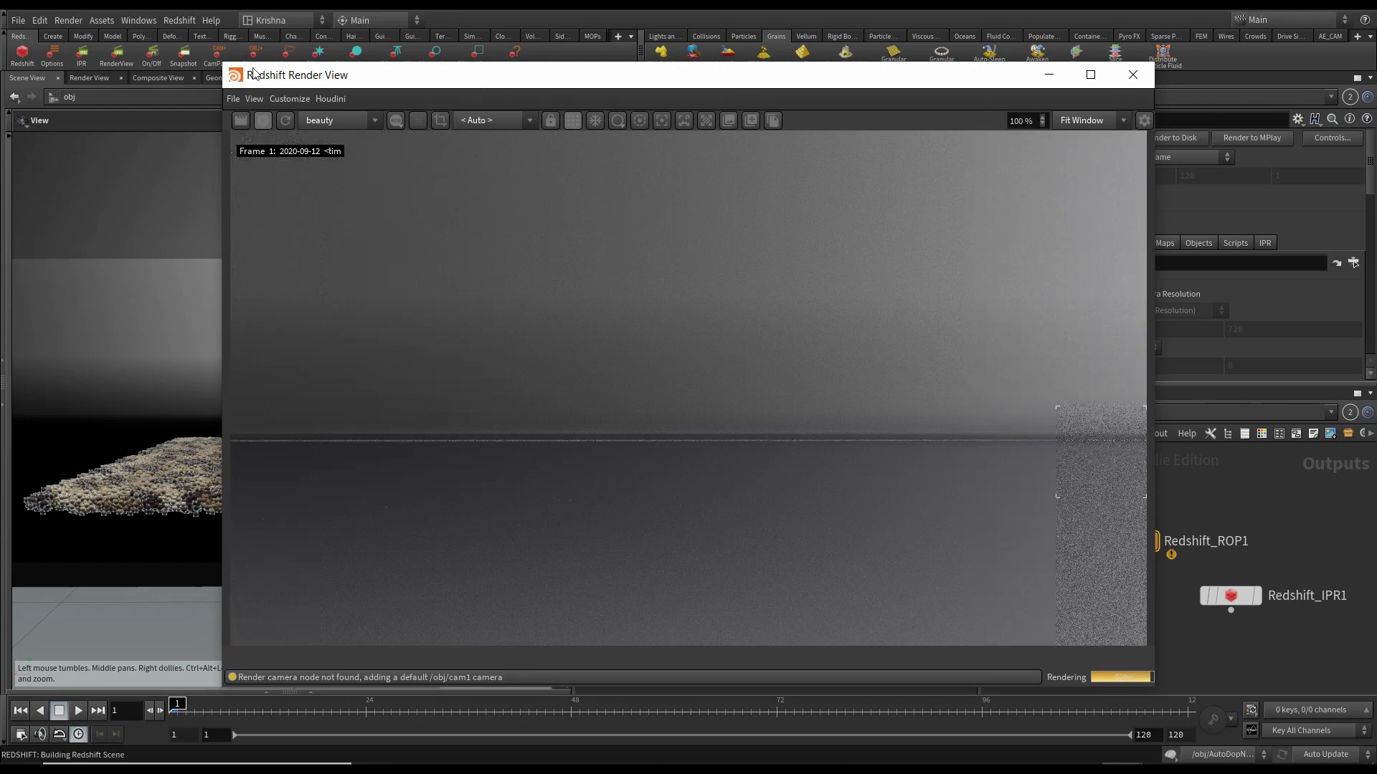
left_click_drag(223, 62, 568, 254)
left_click_drag(768, 265, 218, 155)
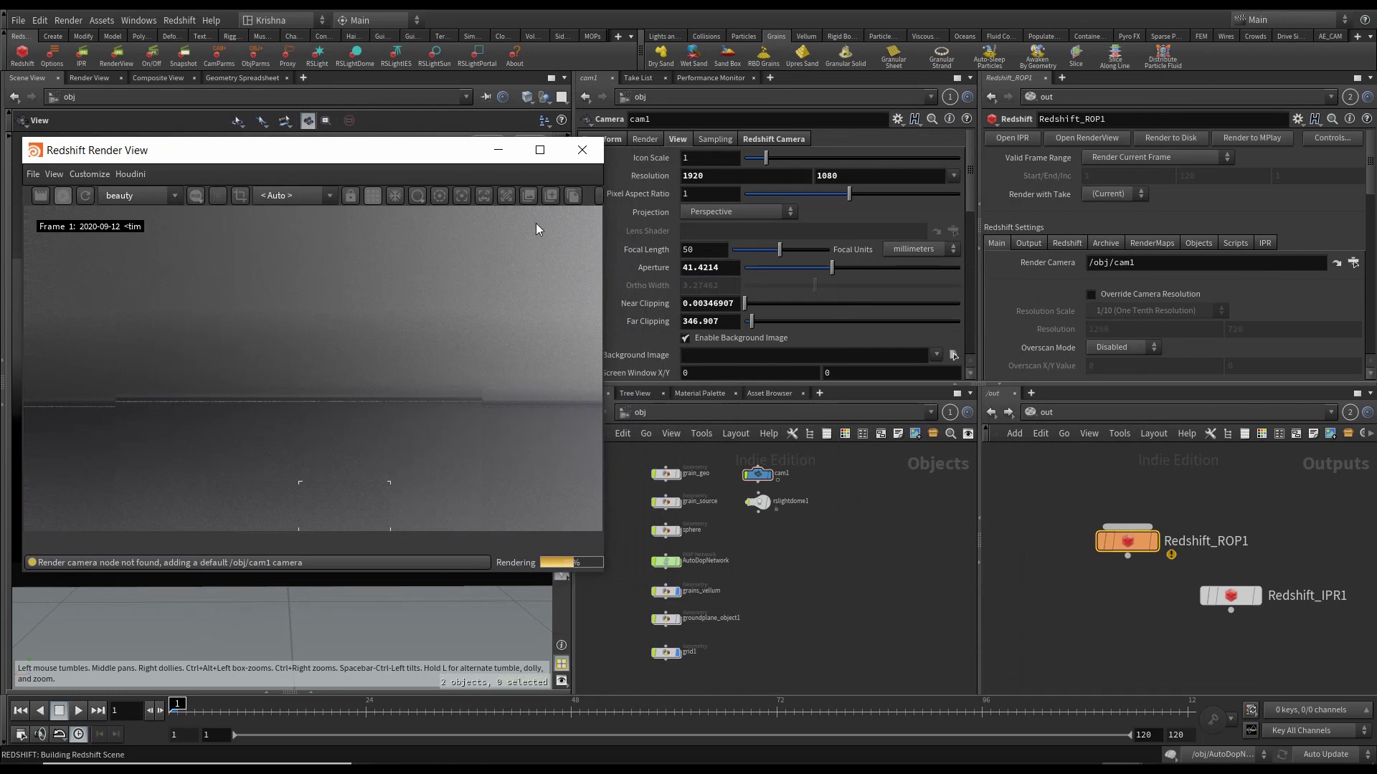
Close the render view and enable rendering the grains_vellum object as particles in its Redshift settings.
left_click(582, 149)
scroll(661, 592, "up", 2)
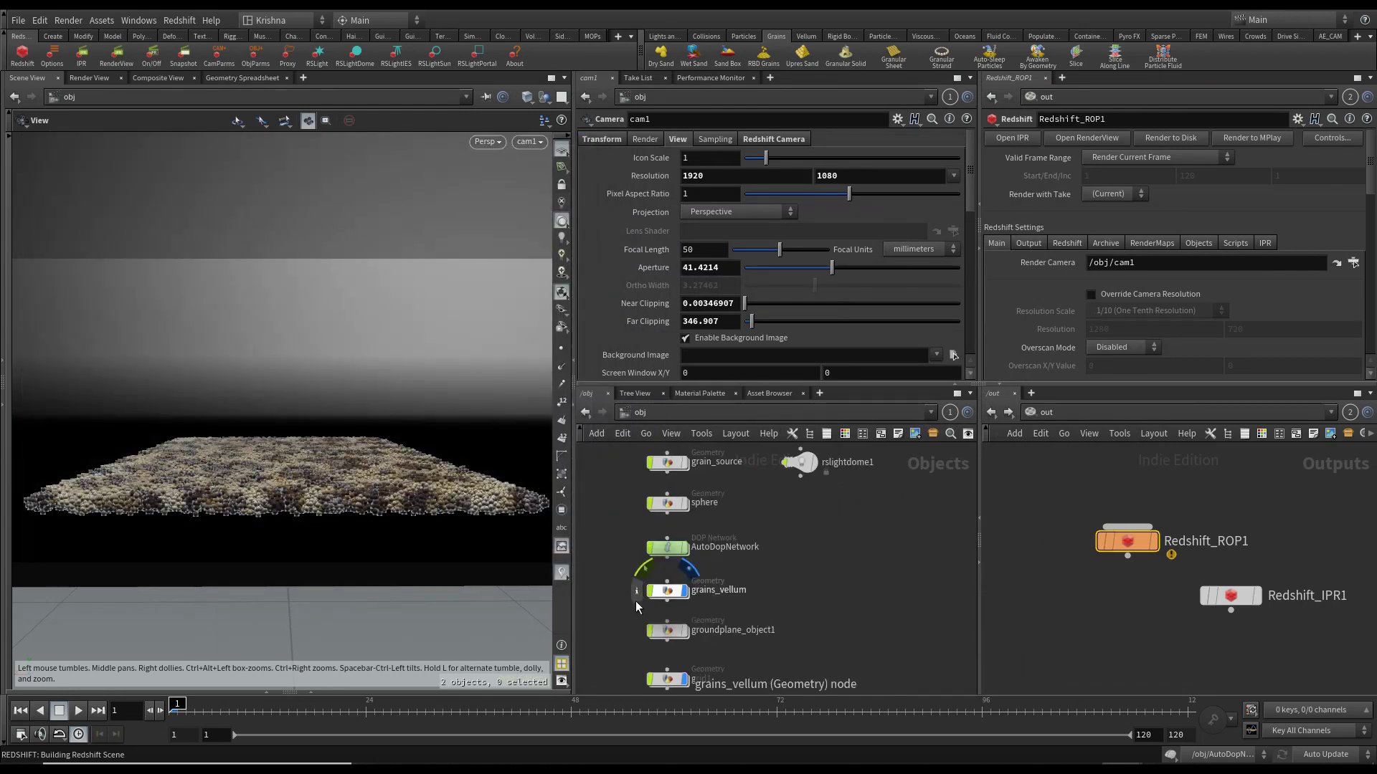
left_click(668, 590)
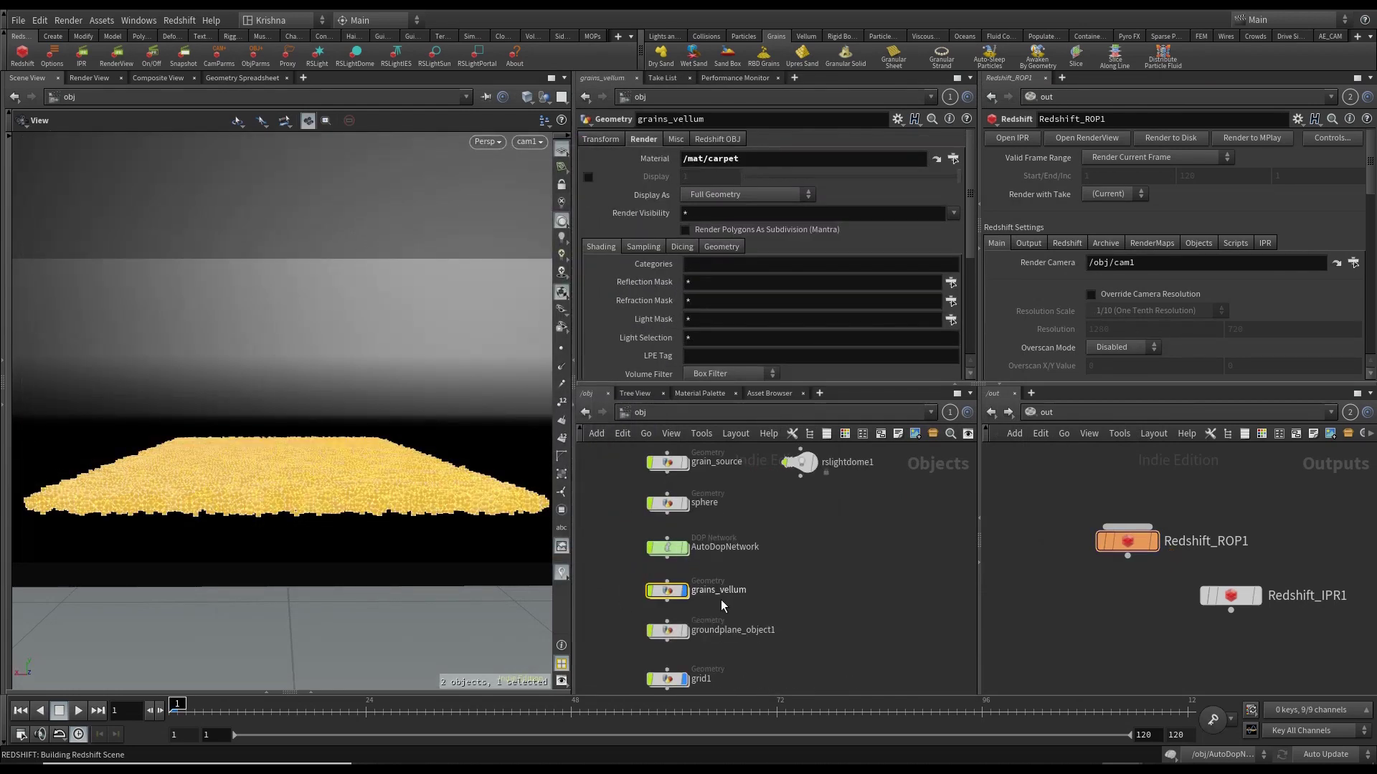
left_click(718, 140)
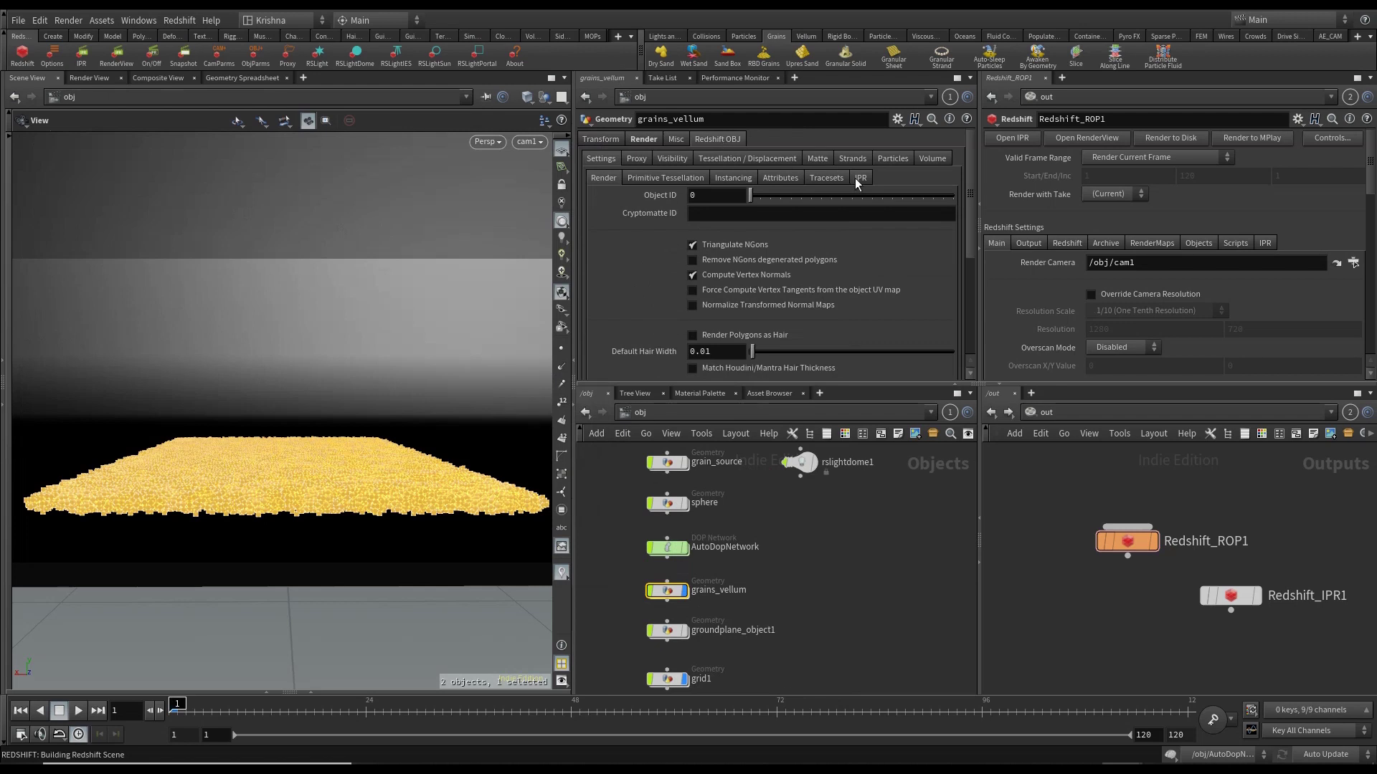
left_click(892, 160)
left_click(689, 192)
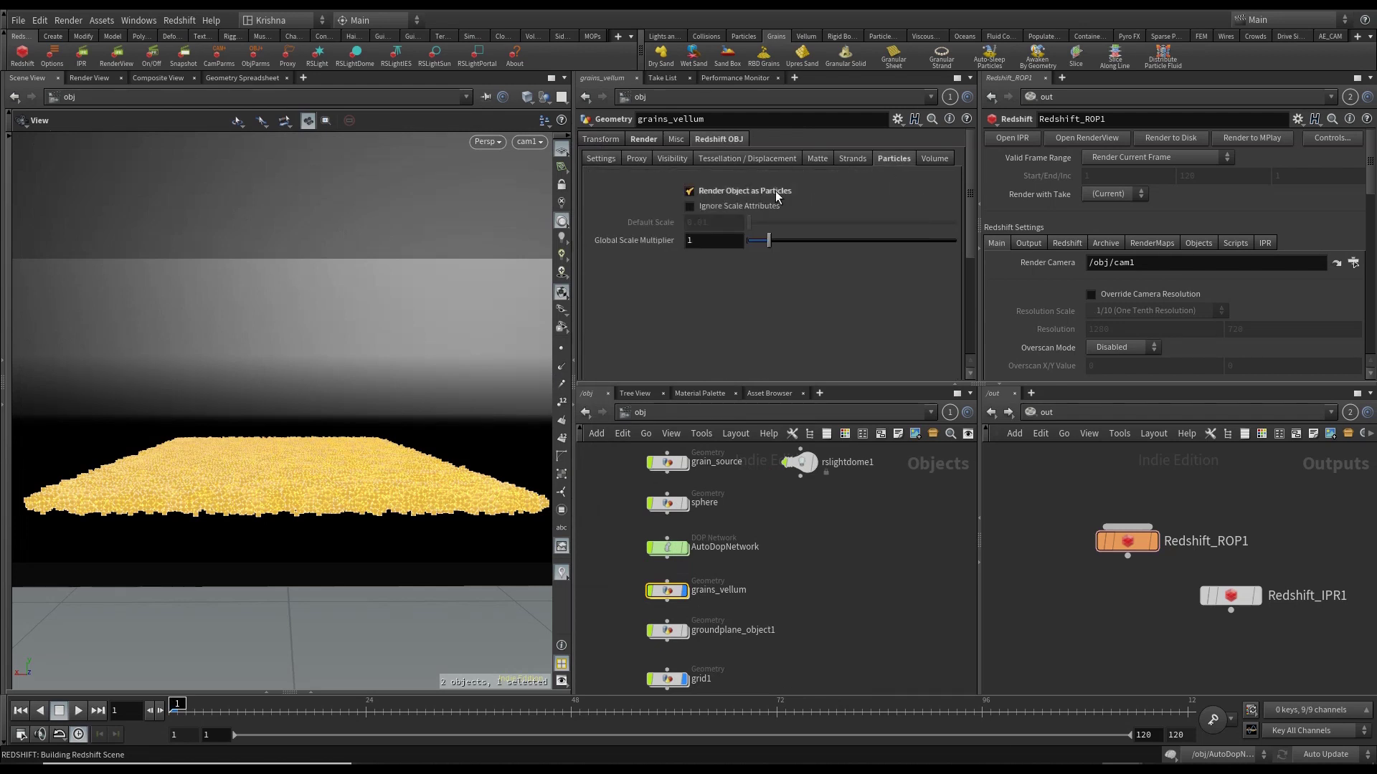
Render the scene in the Redshift Render View and place its window over the scene viewport.
left_click(857, 550)
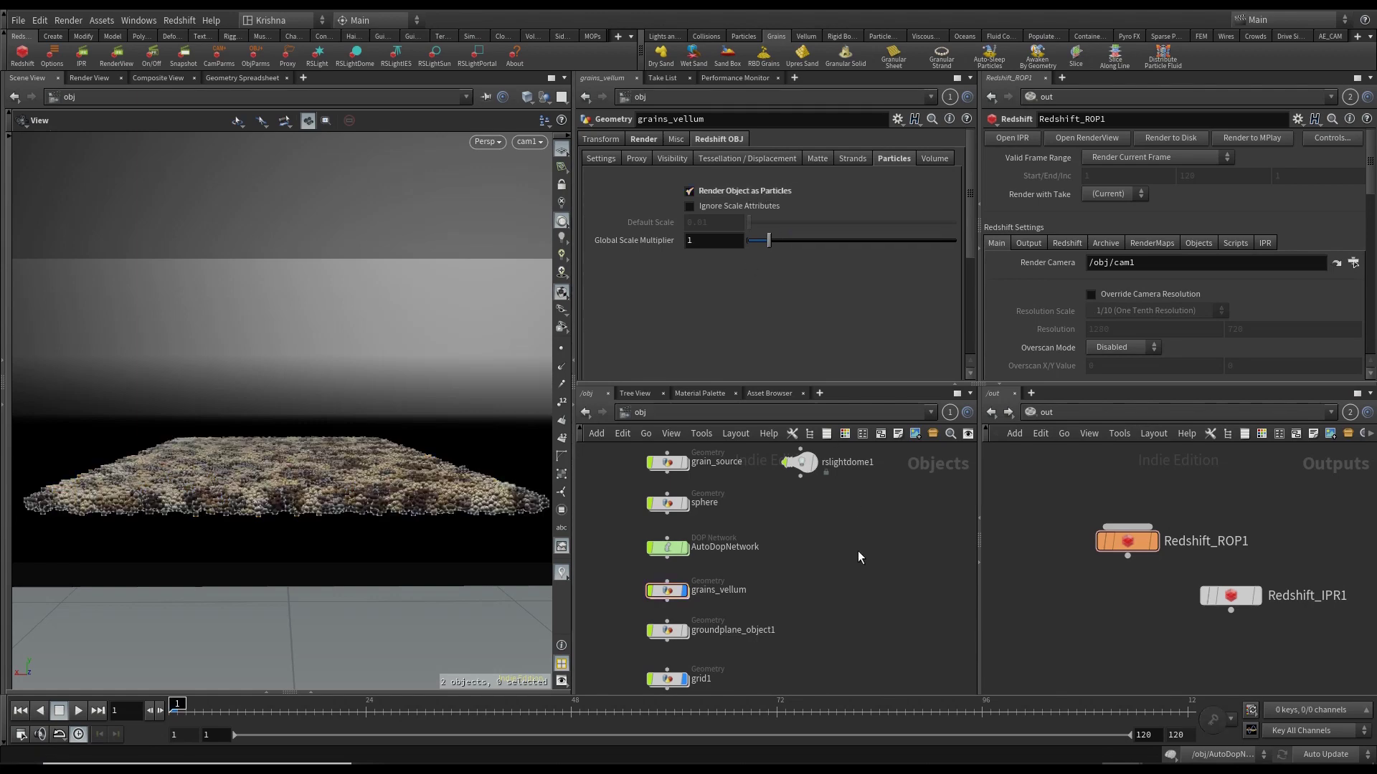
left_click(113, 63)
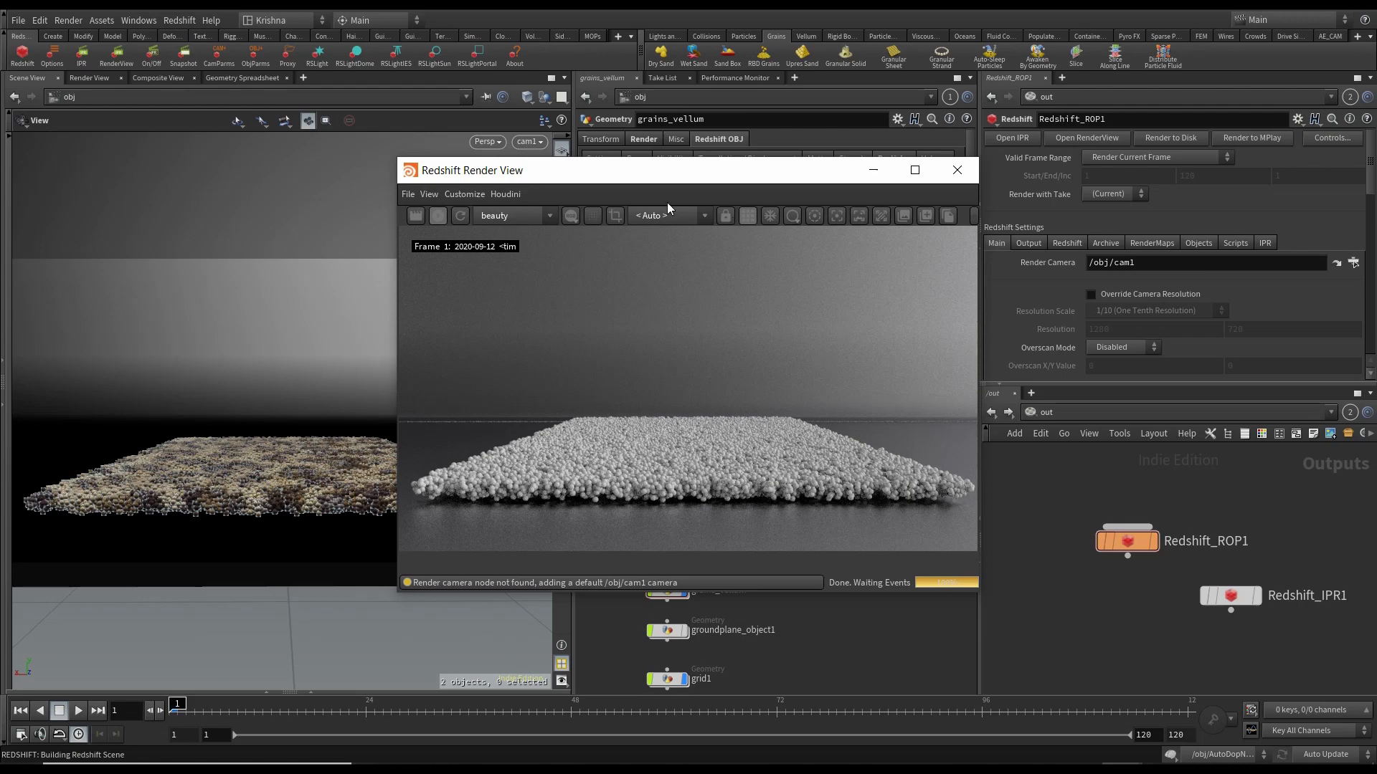
left_click_drag(737, 188, 385, 200)
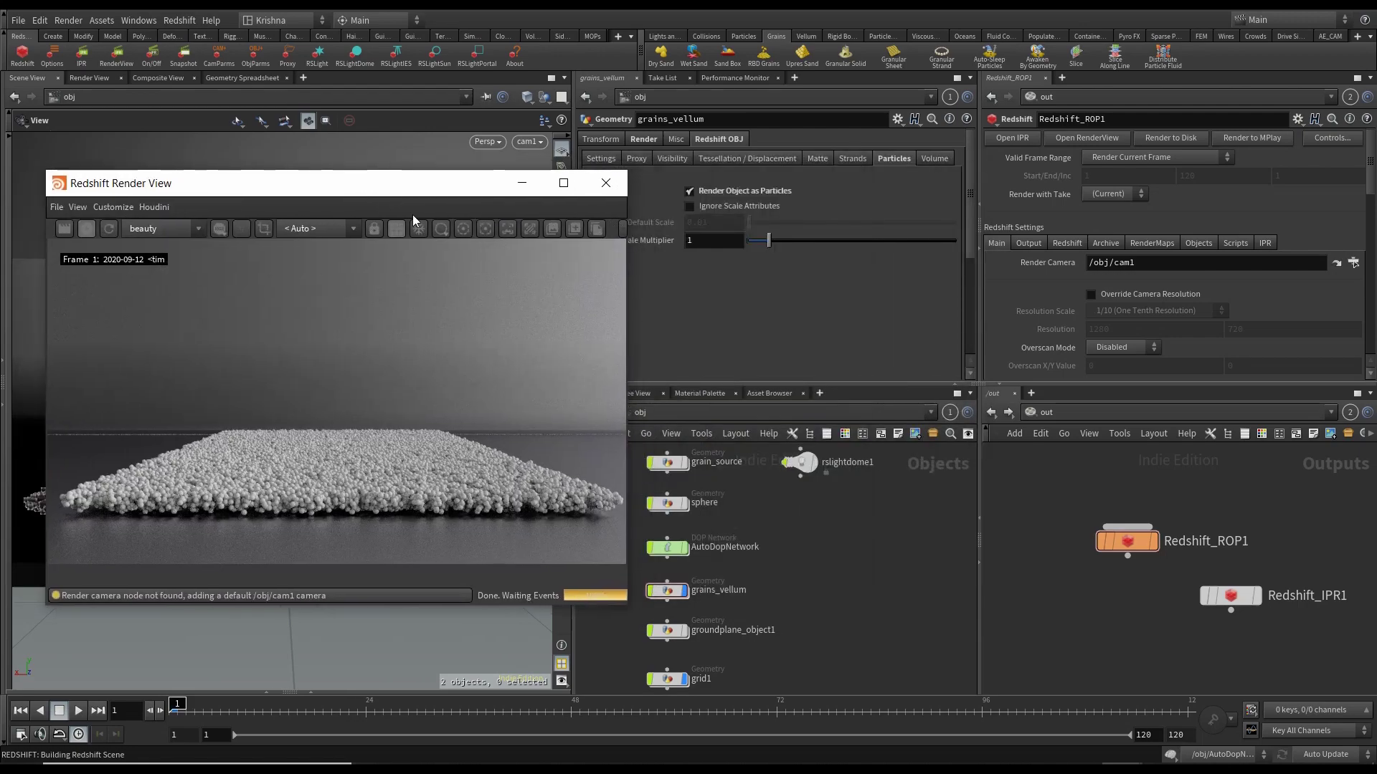
Add an RS Point Attribute node beside the carpet material in the mat network and set its attribute name to Cd.
left_click(1043, 419)
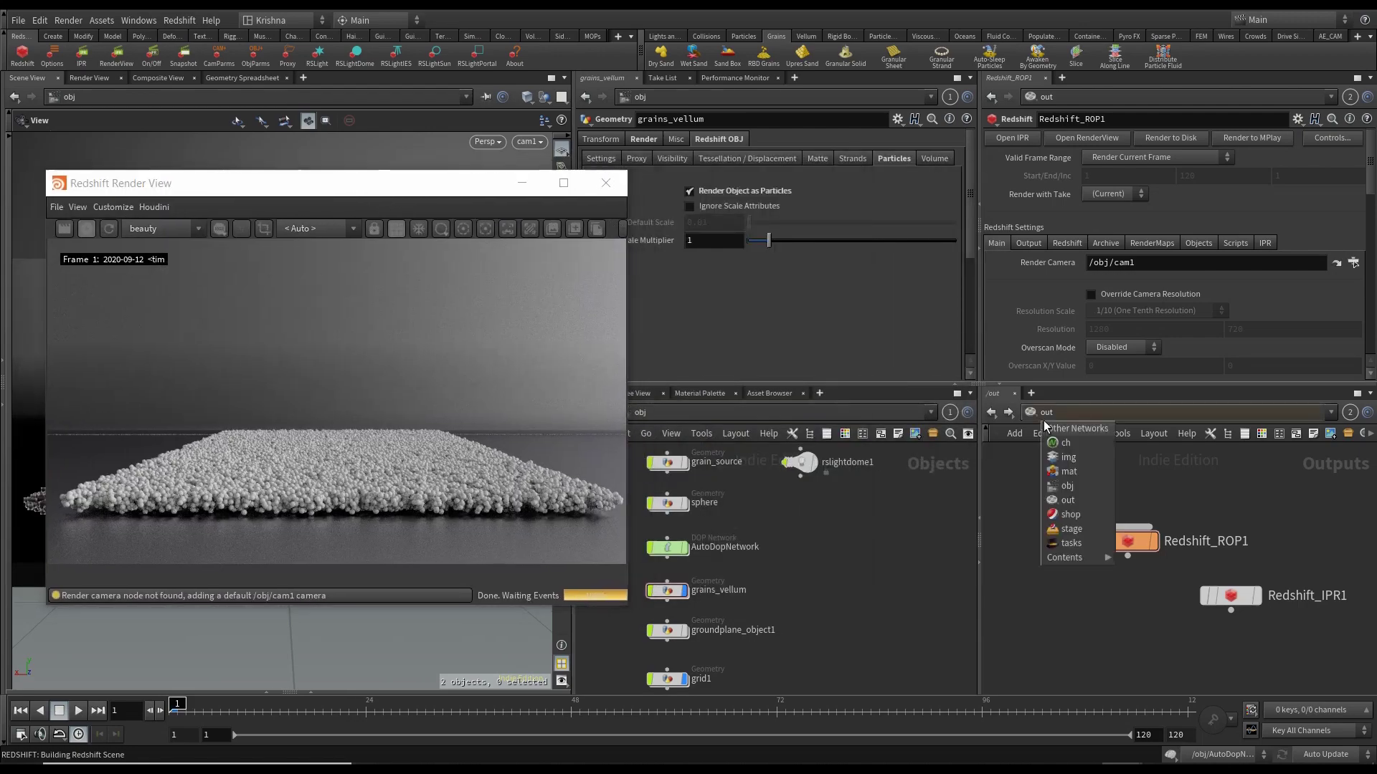
left_click(1069, 477)
left_click_drag(1175, 514, 1086, 589)
middle_click_drag(990, 579, 1059, 580)
scroll(1058, 580, "up", 4)
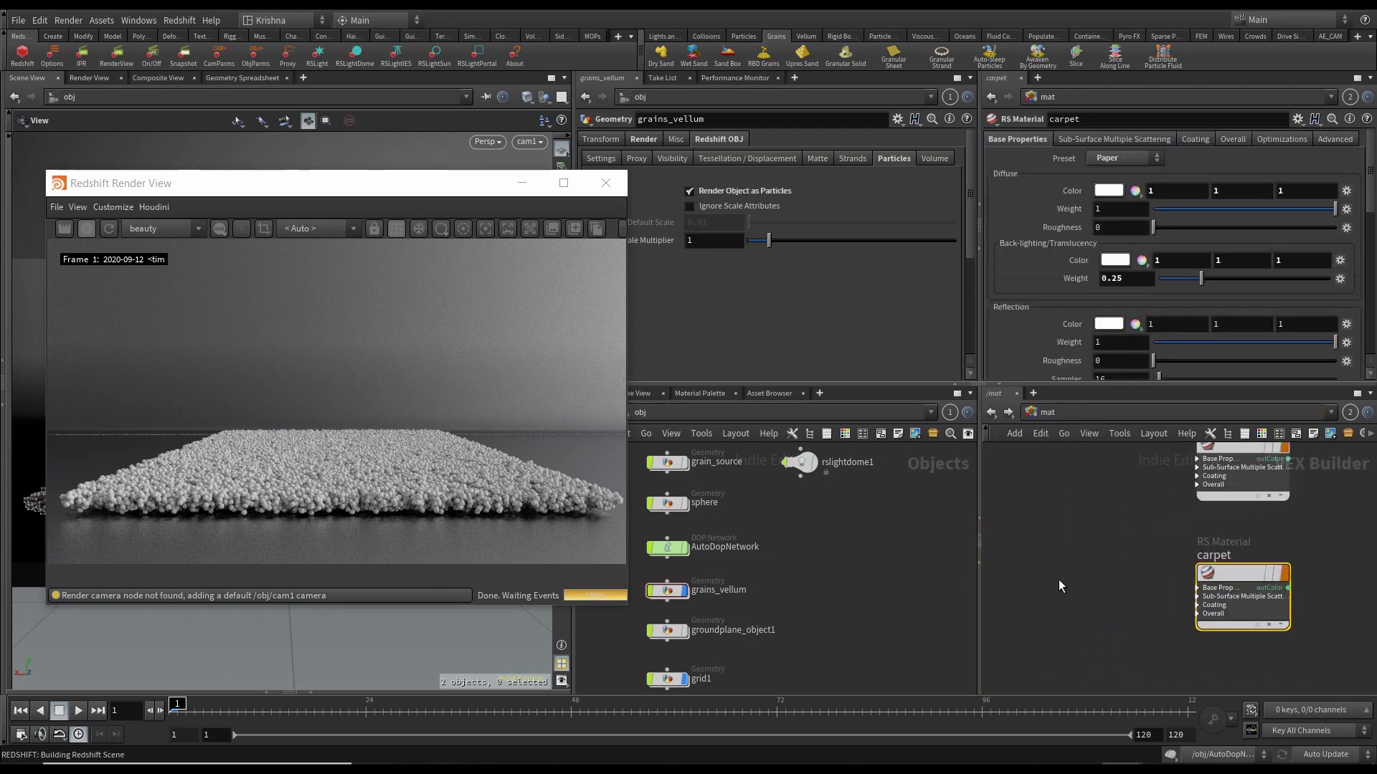
key("Tab")
type("rs point")
key("Return")
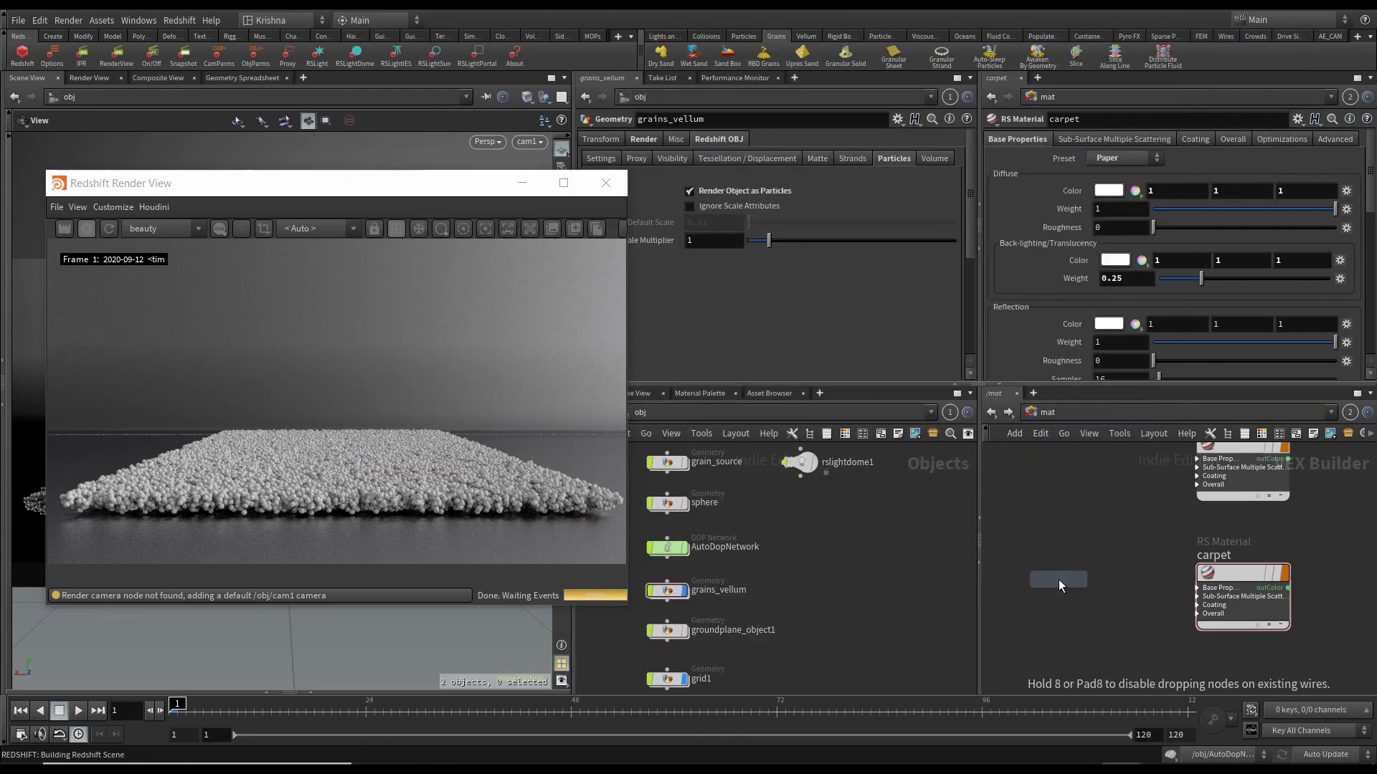
double_click(1135, 138)
type("Cd")
key("Return")
Connect the point attribute node's outColor to the carpet material's diffuse_color input.
left_click(1104, 594)
left_click(1260, 582)
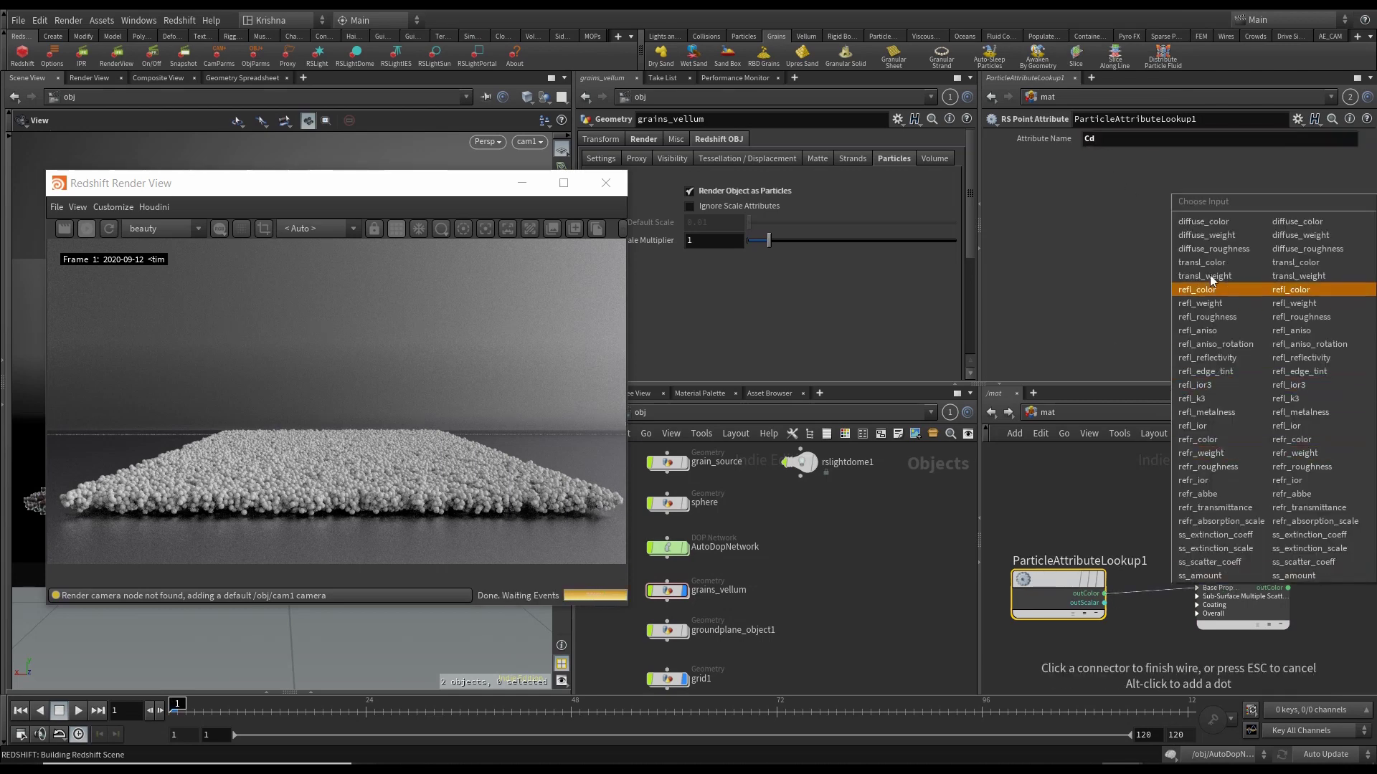
left_click(1214, 231)
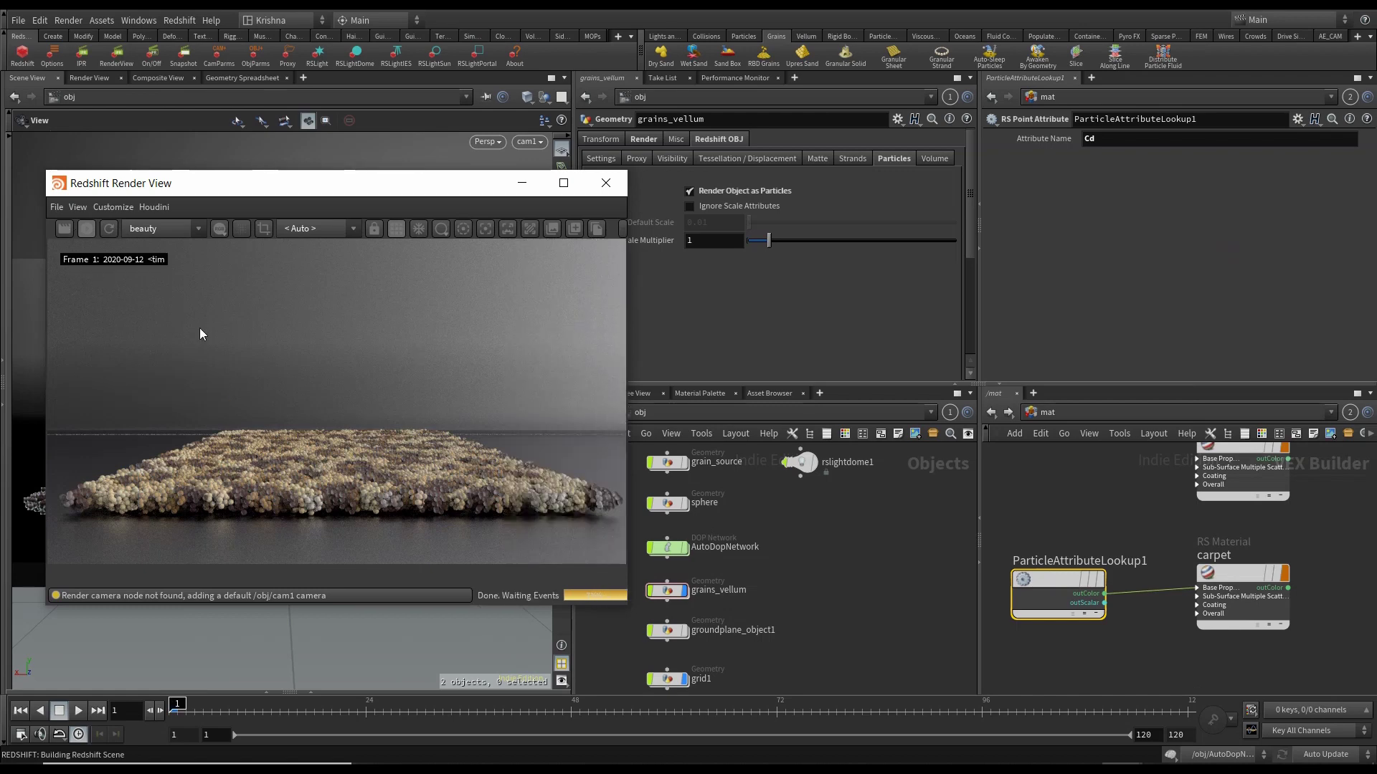
Close the render view and create a new camera from a raised, closer view of the whole carpet.
left_click(606, 183)
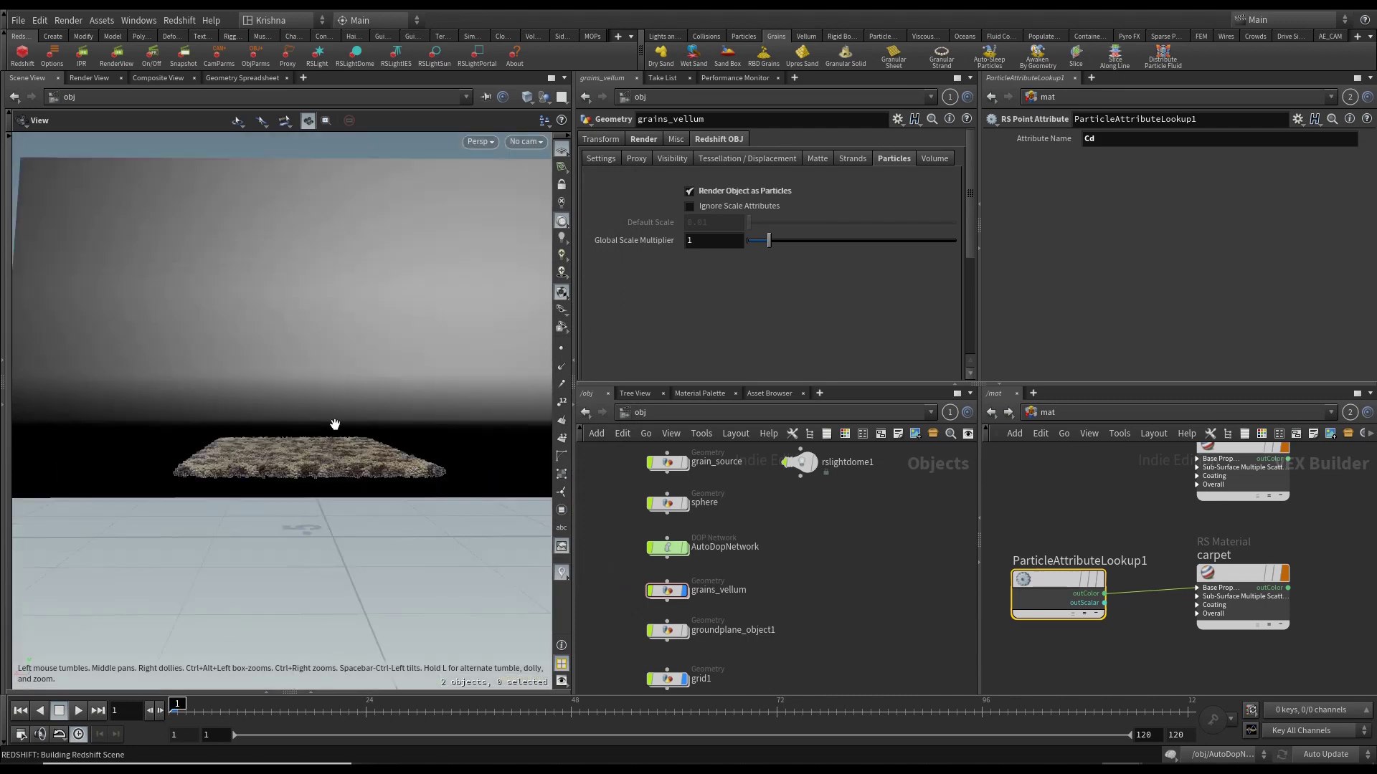
mouse_move(332, 424)
left_mouse_down()
mouse_move(329, 471)
mouse_move(363, 384)
mouse_move(331, 467)
mouse_move(344, 433)
left_mouse_up()
scroll(330, 463, "up", 3)
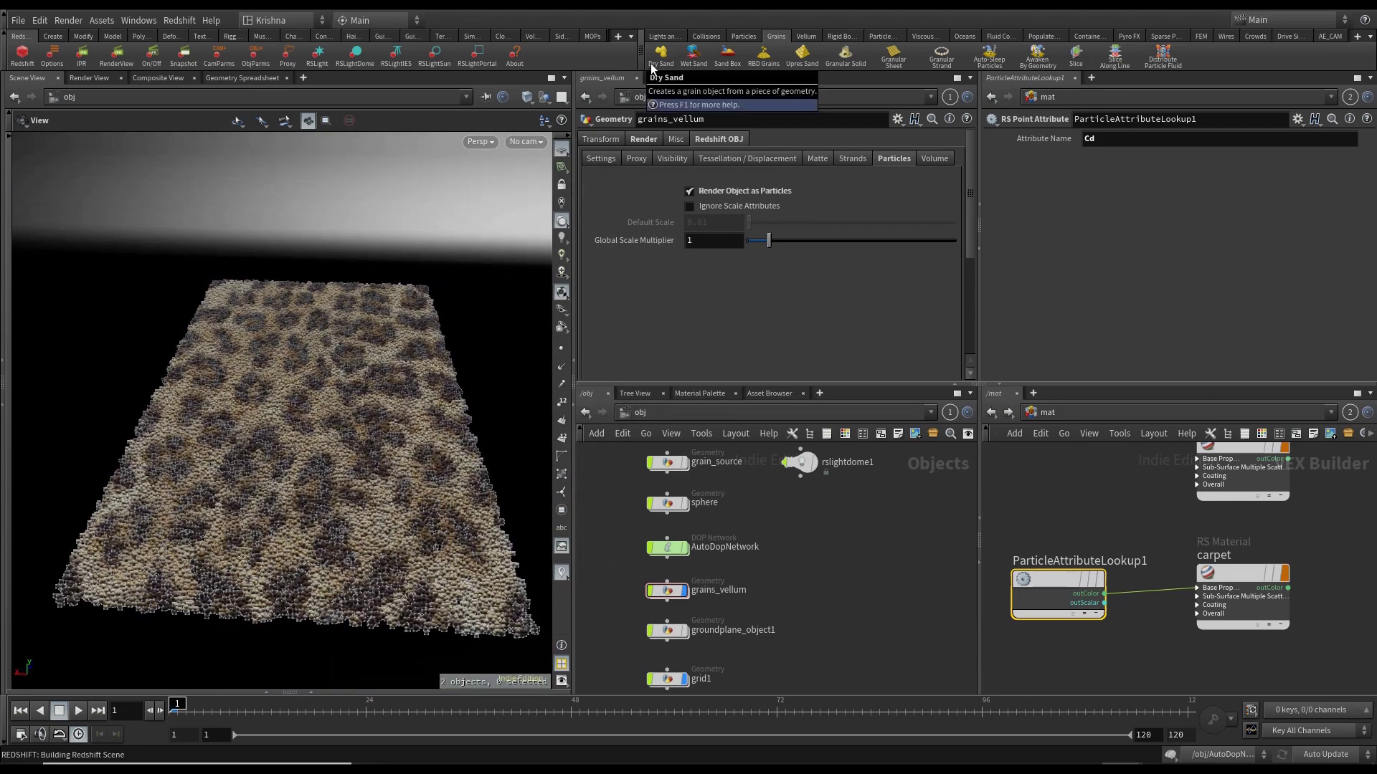
left_click(662, 36)
left_click(659, 55, "ctrl")
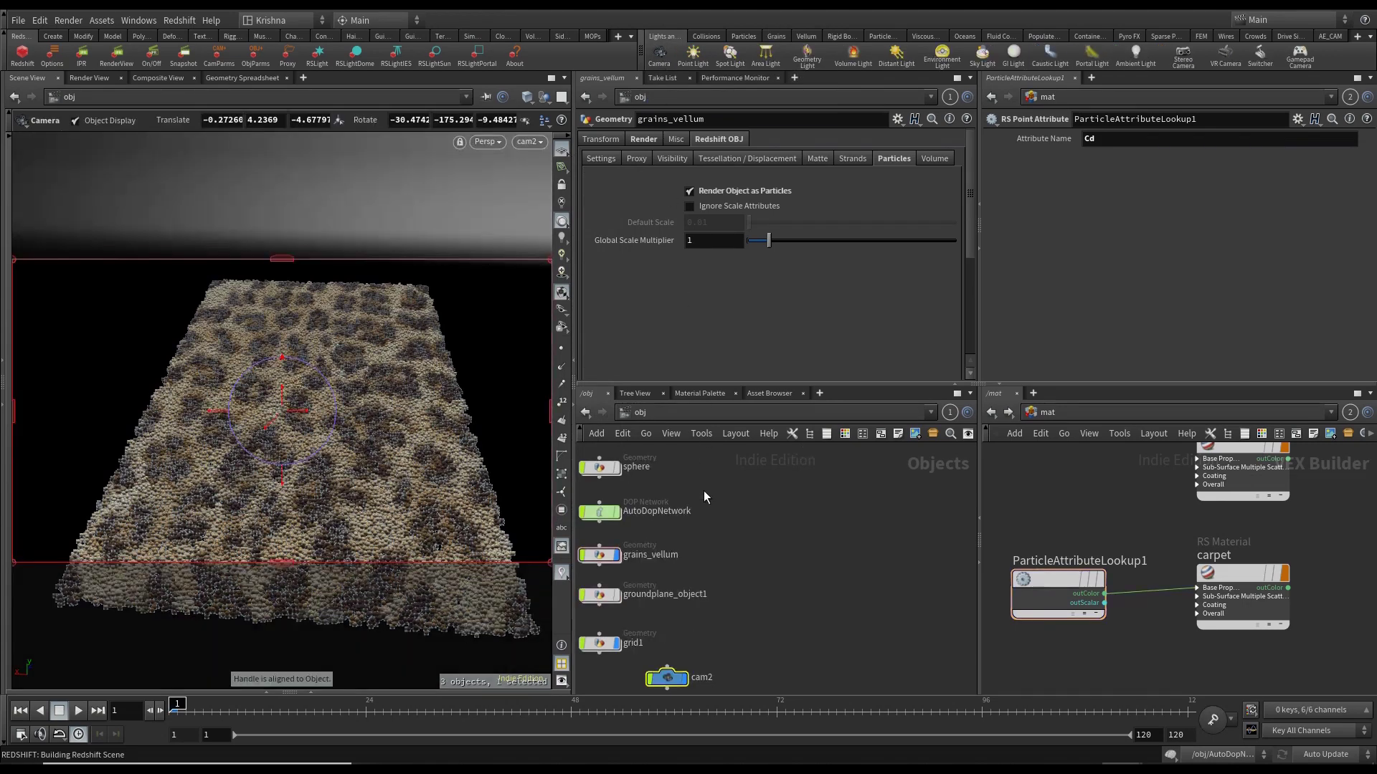
Render the carpet in the Redshift Render View through /obj/cam2, examine its pattern, and close the render view.
left_click(1050, 414)
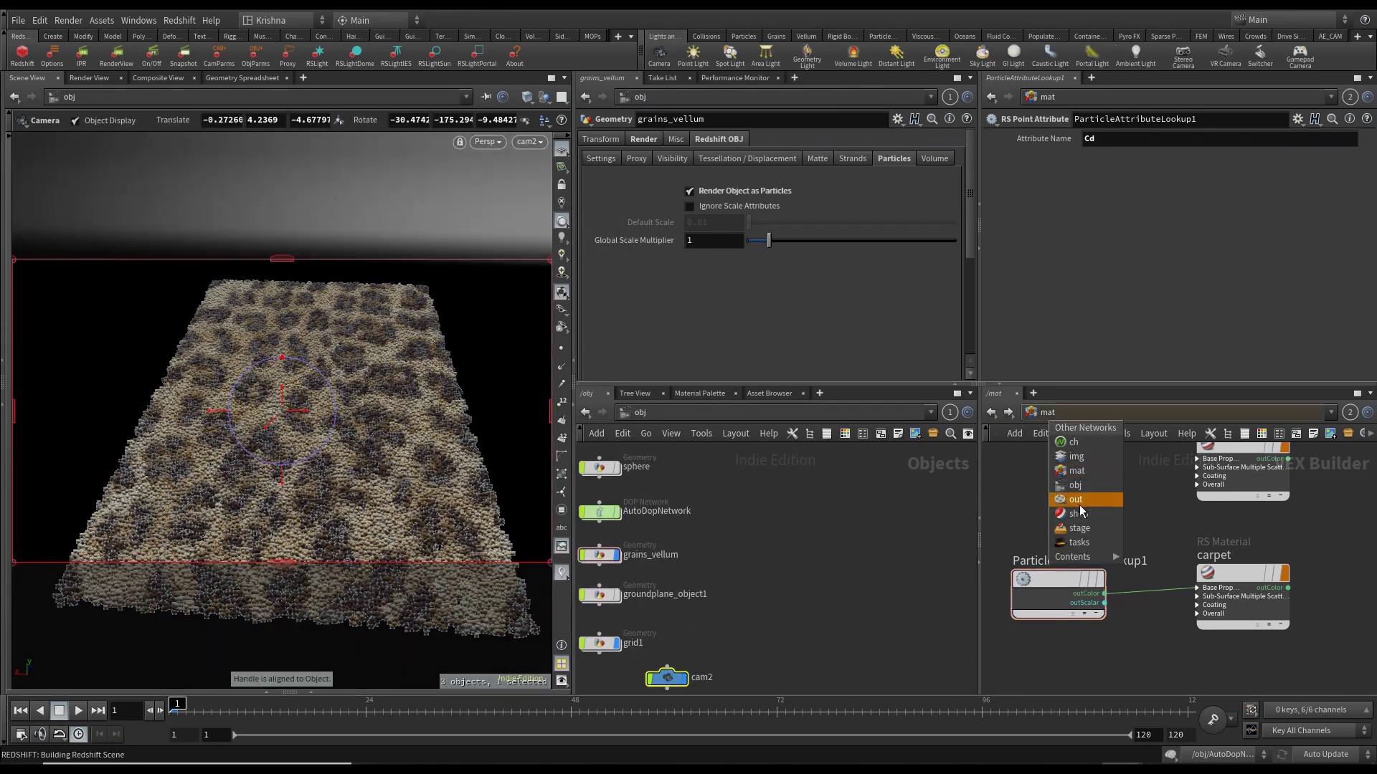
left_click(1077, 501)
left_click(1151, 262)
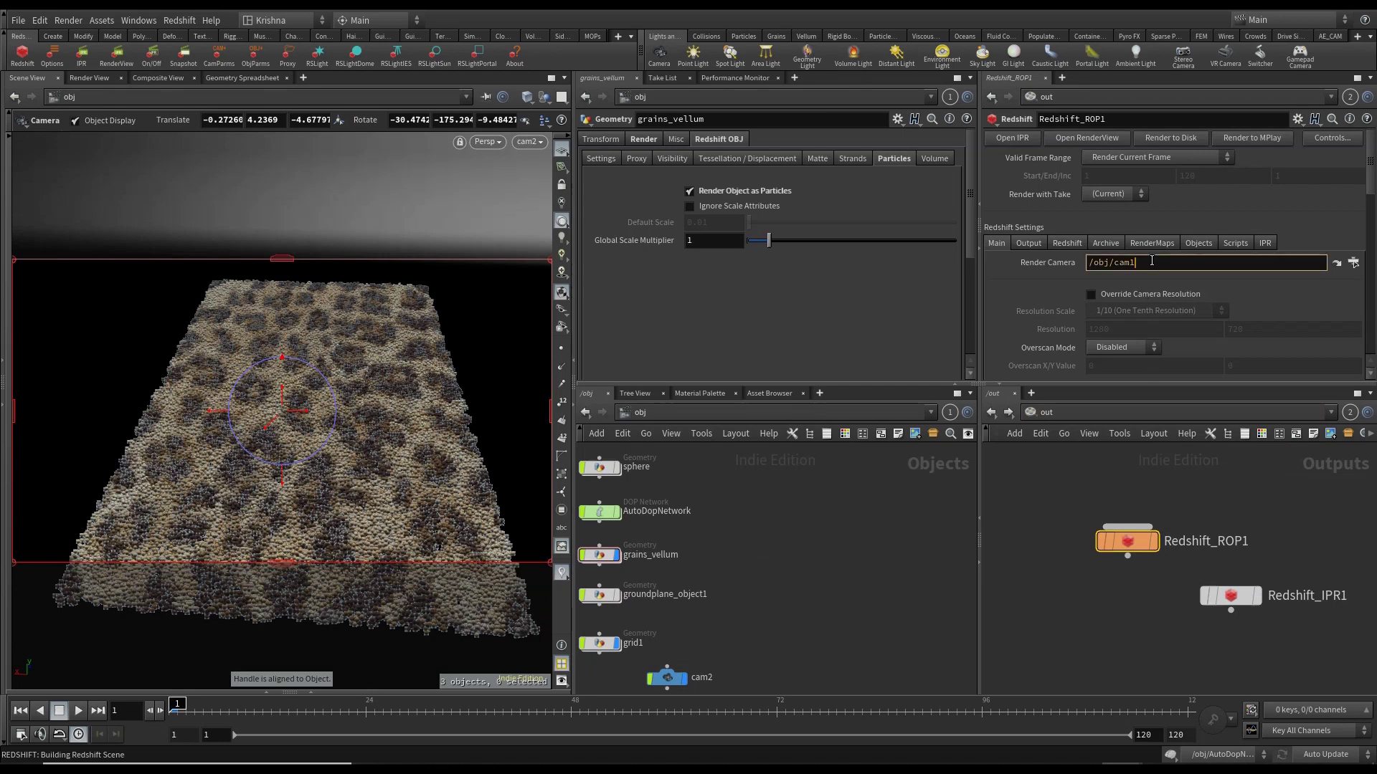
left_click(112, 62)
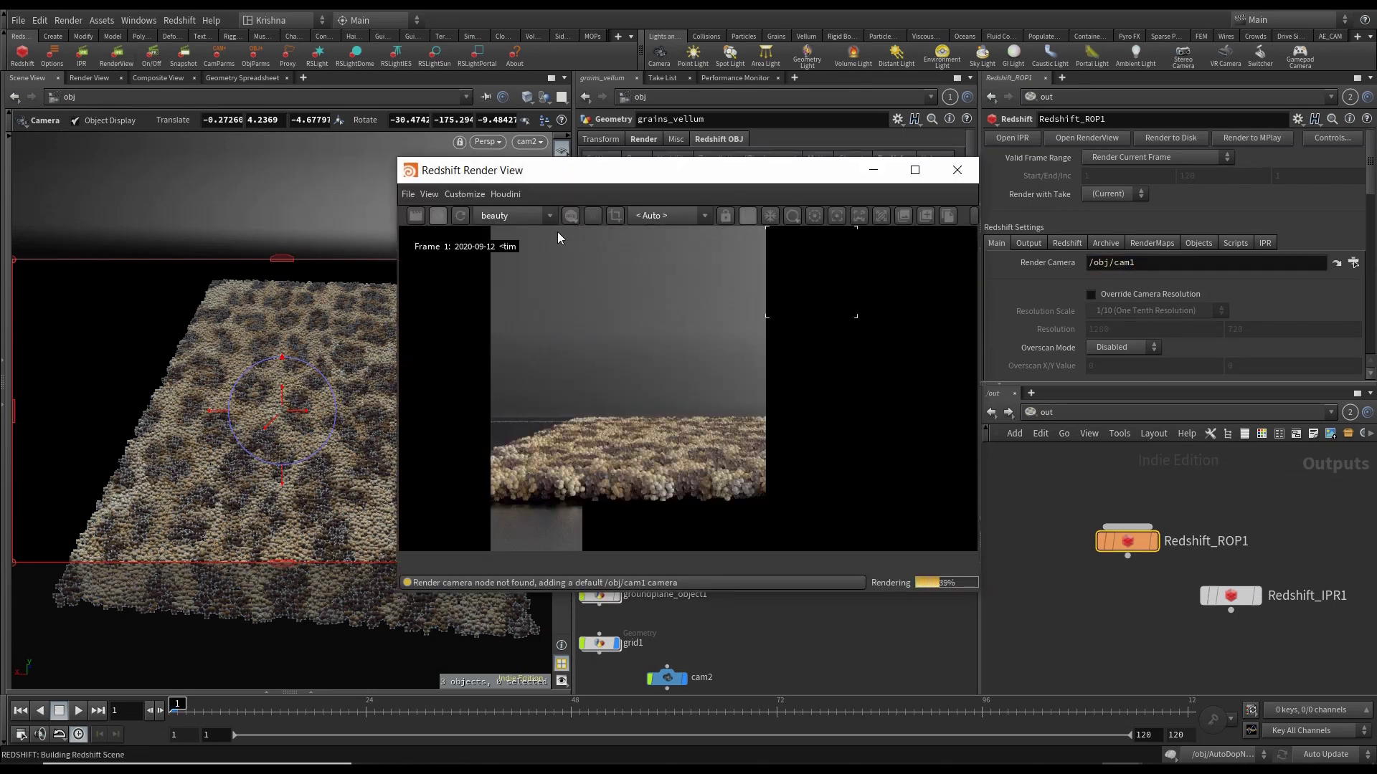
left_click(665, 216)
left_click(668, 253)
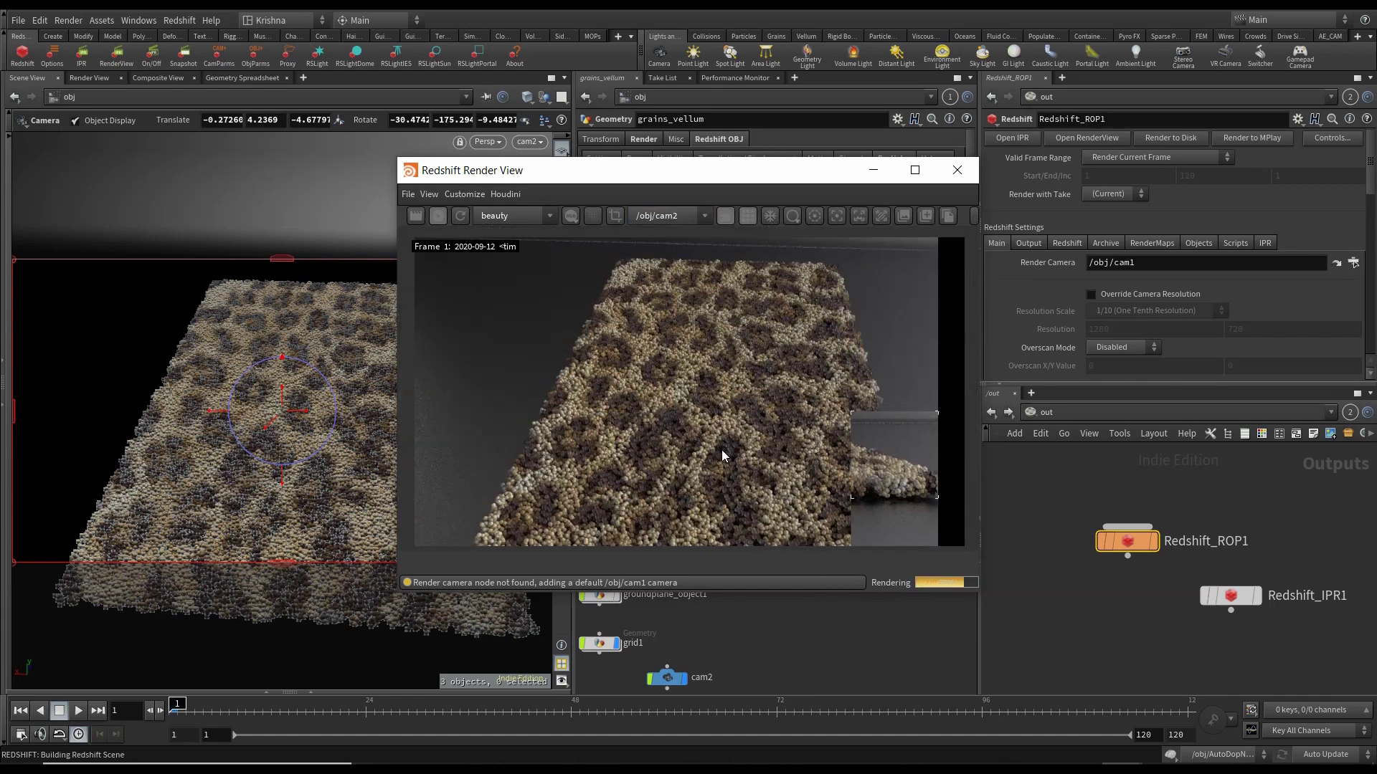
scroll(704, 433, "down", 1)
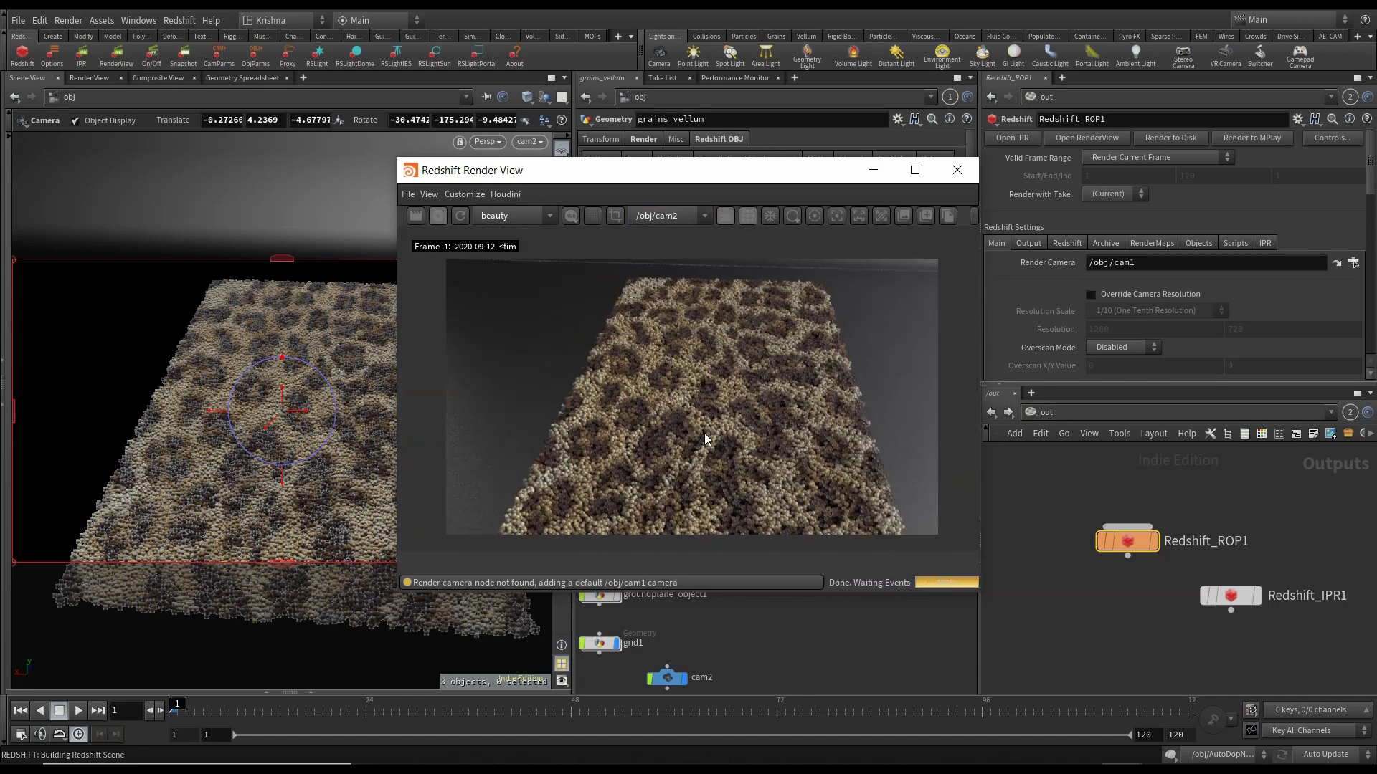
left_click(948, 179)
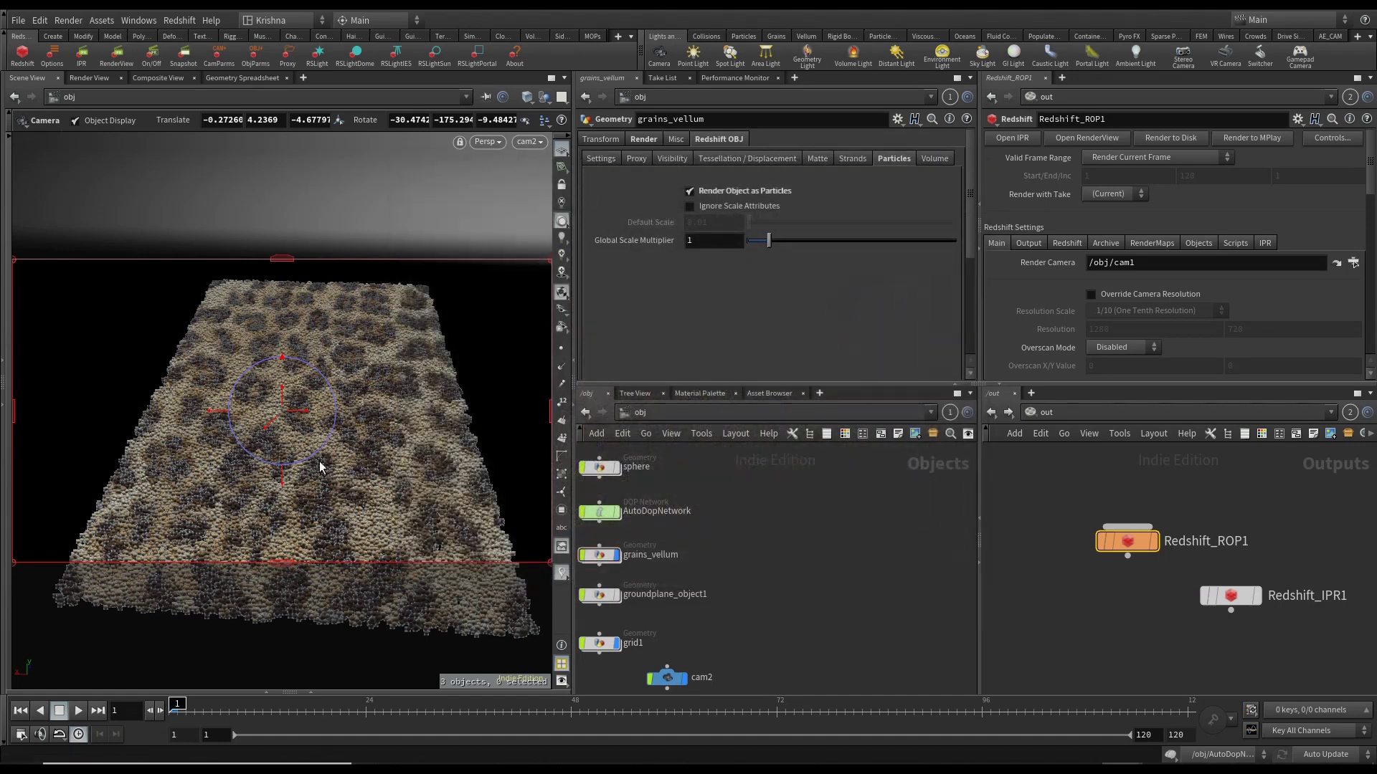
Delete the cam2 camera and set the scene viewport to look through cam1 again.
left_click(680, 677)
key("Delete")
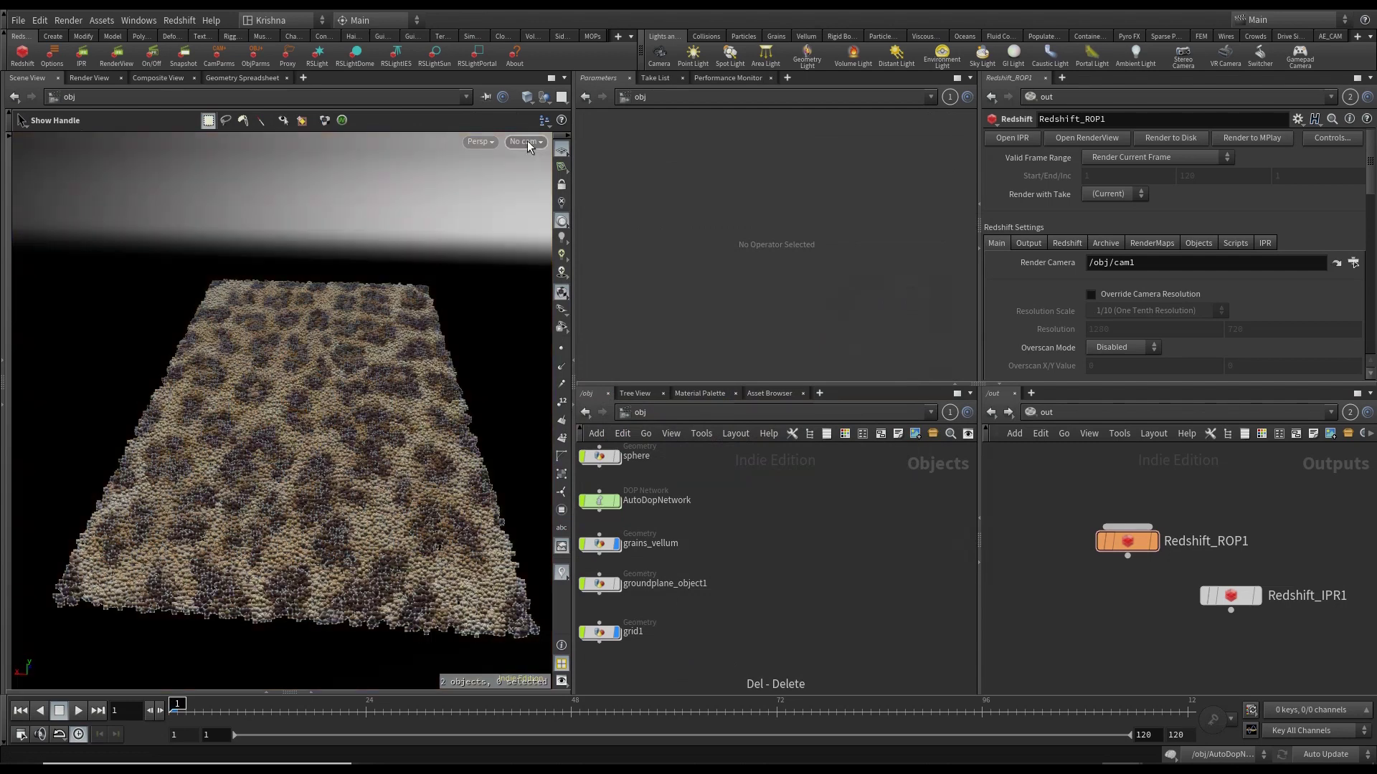
left_click(526, 141)
left_click(536, 209)
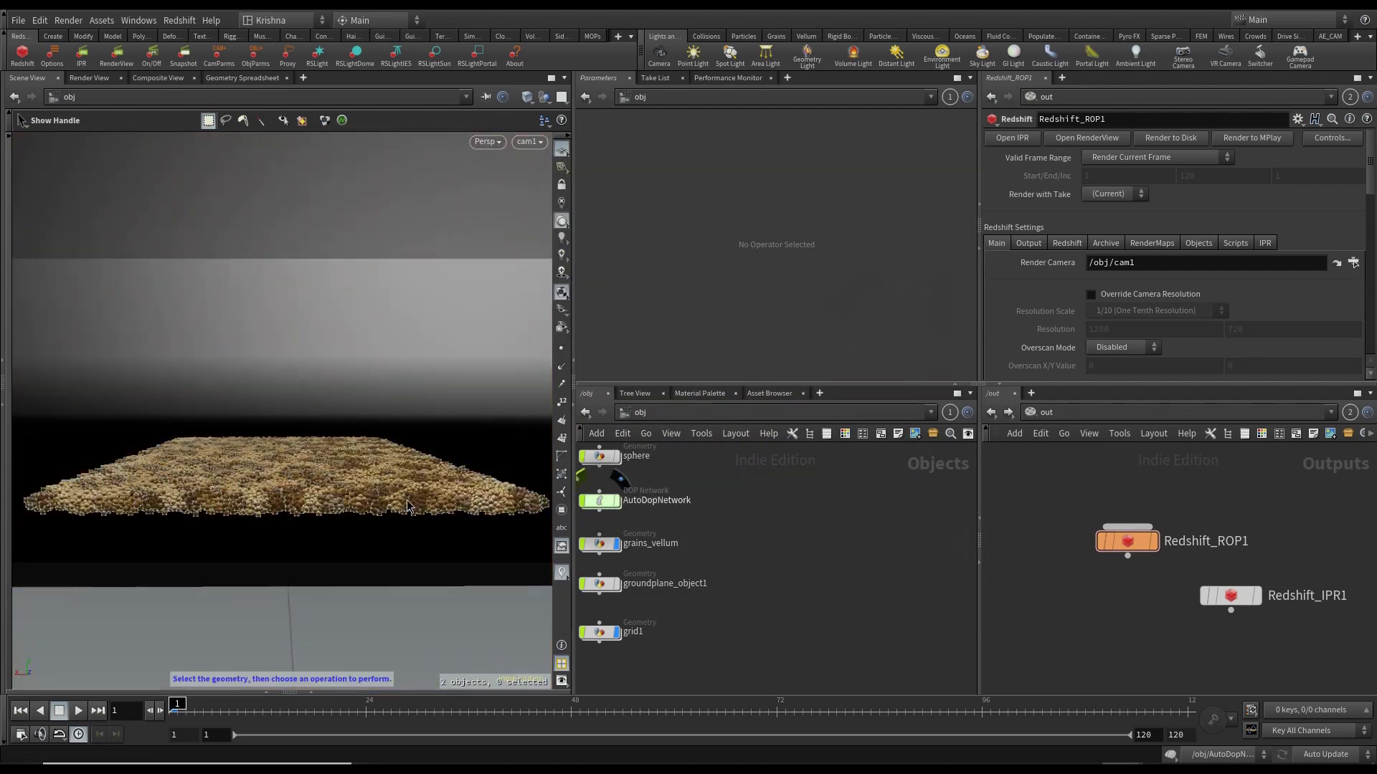
key("Escape")
scroll(812, 557, "down", 3)
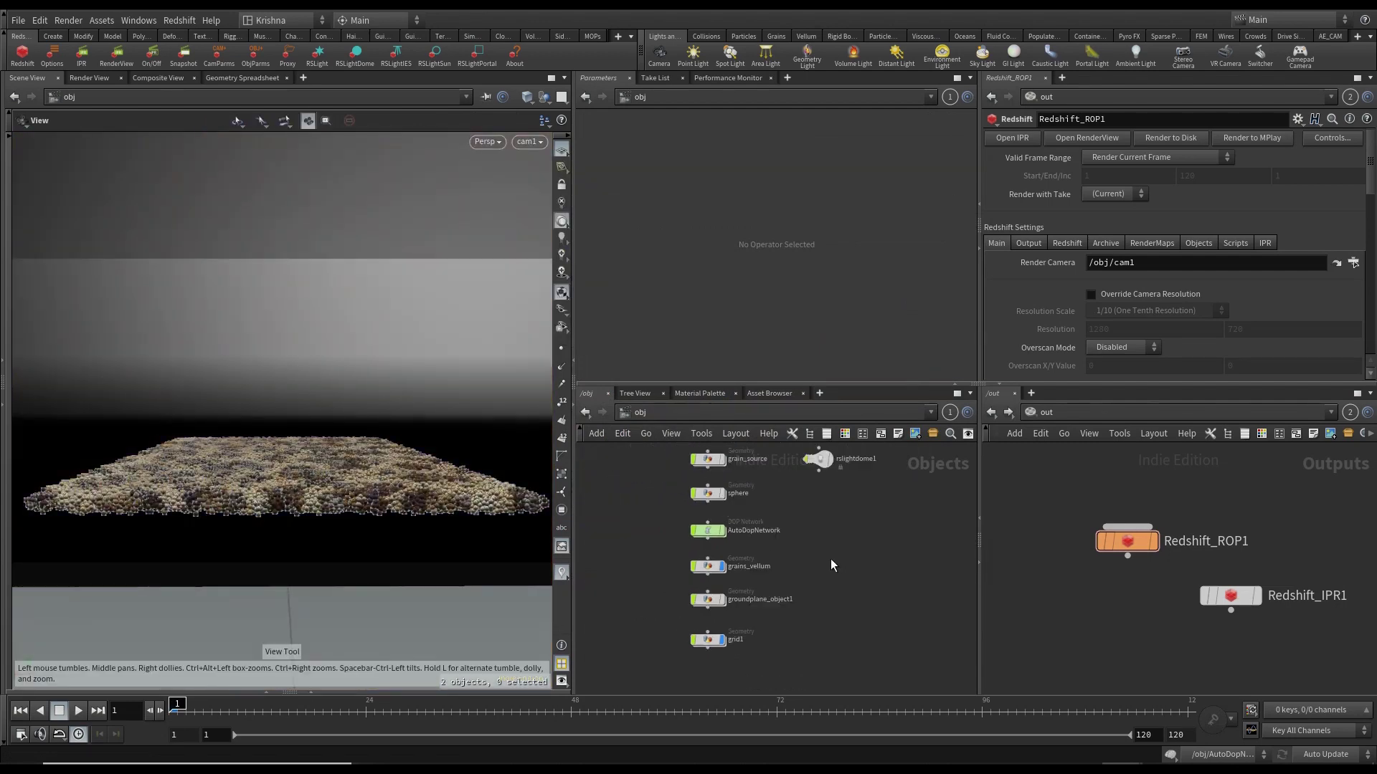
Turn off IPR Progressive Rendering in the IPR settings of Redshift_ROP1.
left_click_drag(1067, 600, 1155, 542)
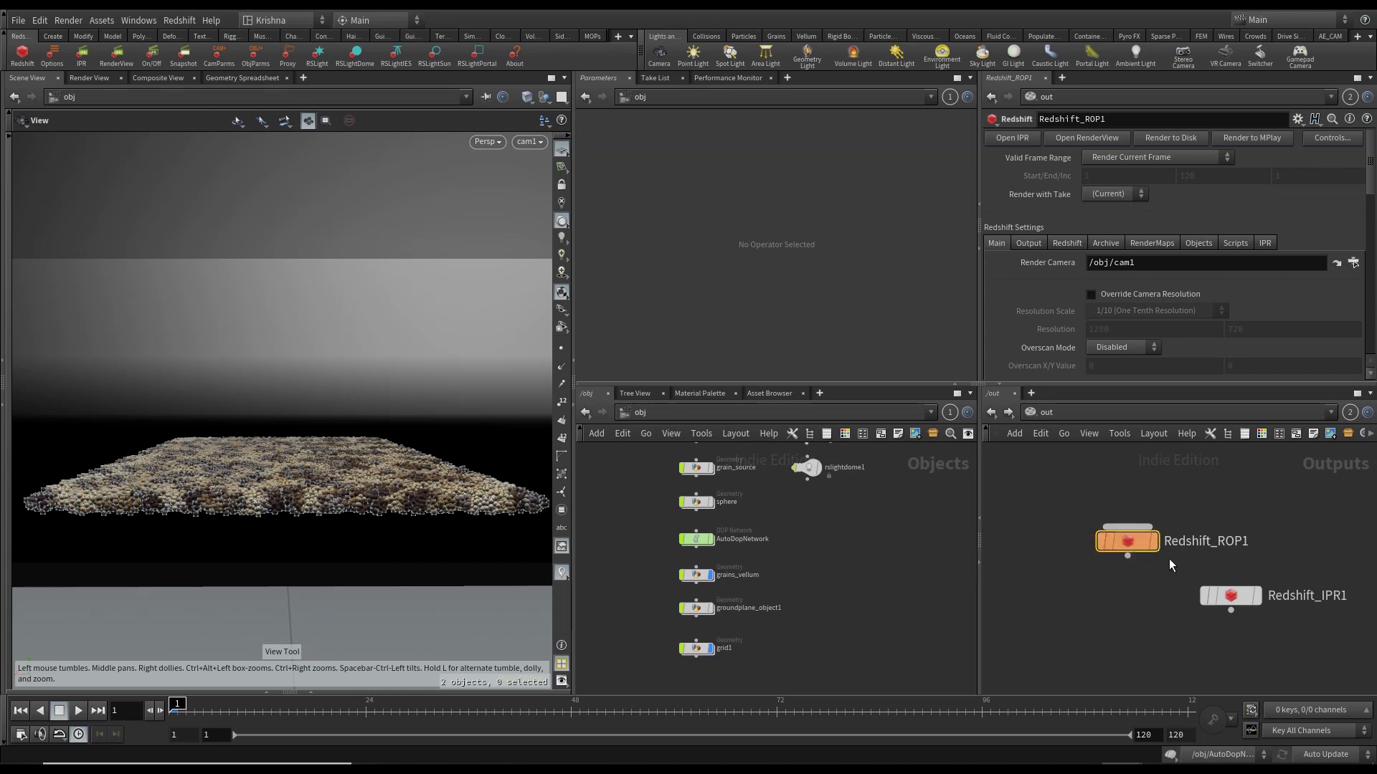
scroll(1058, 316, "down", 2)
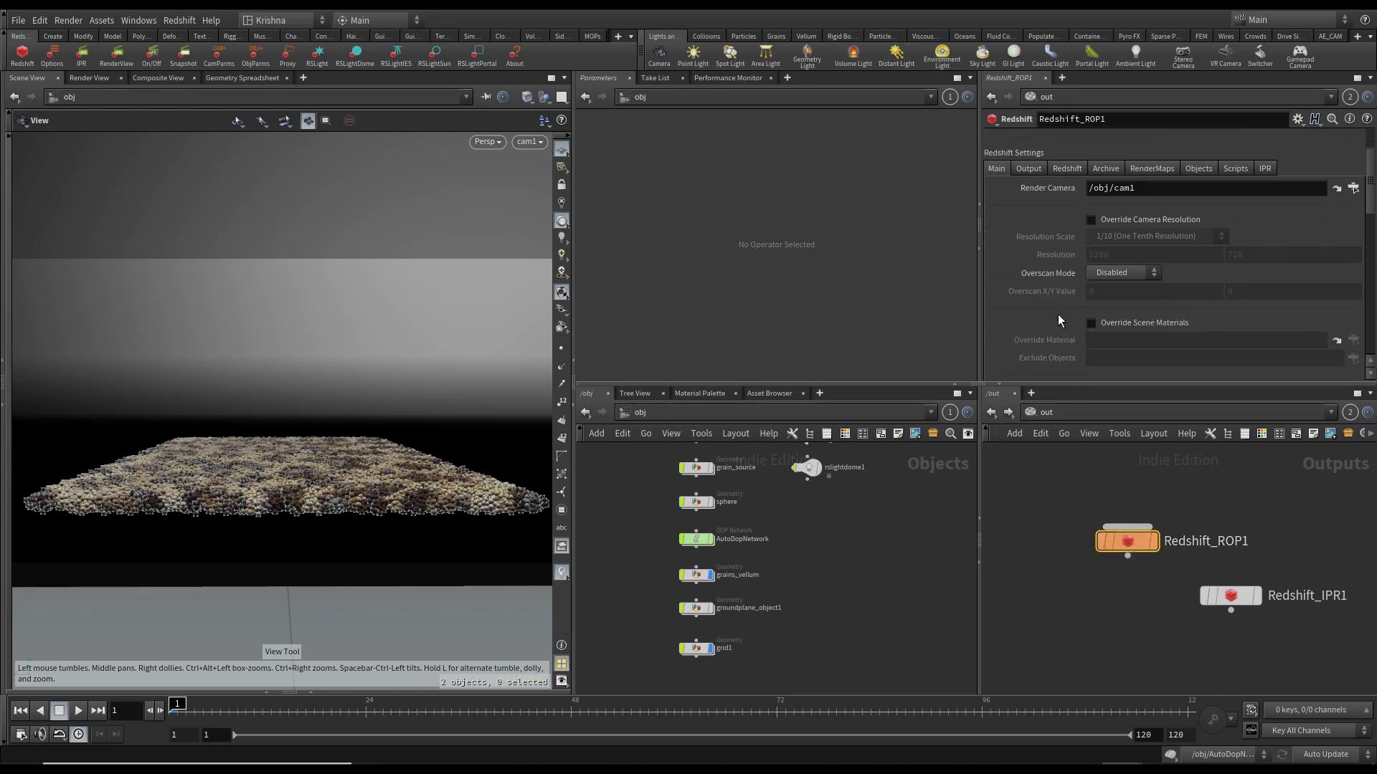
left_click(1033, 171)
left_click(1265, 169)
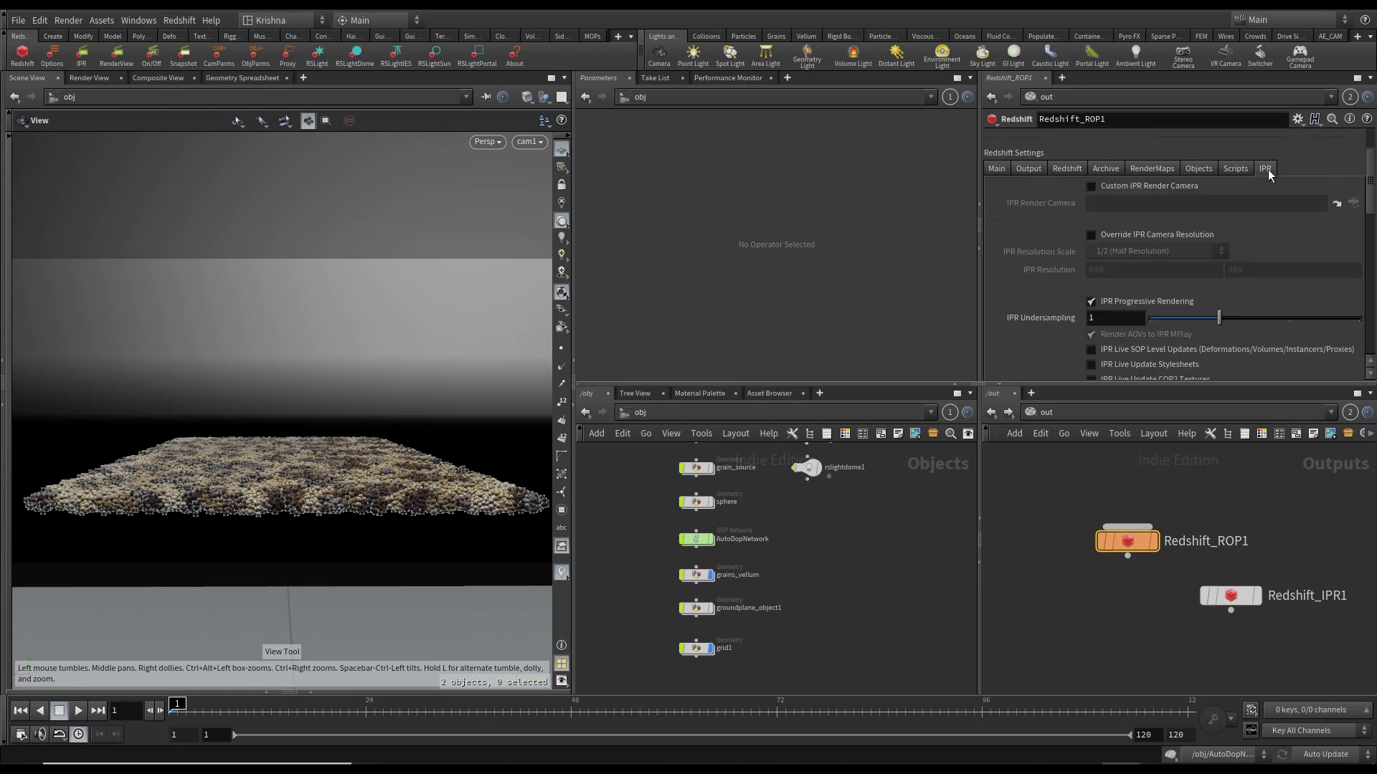
scroll(1097, 248, "down", 2)
left_click(1091, 247)
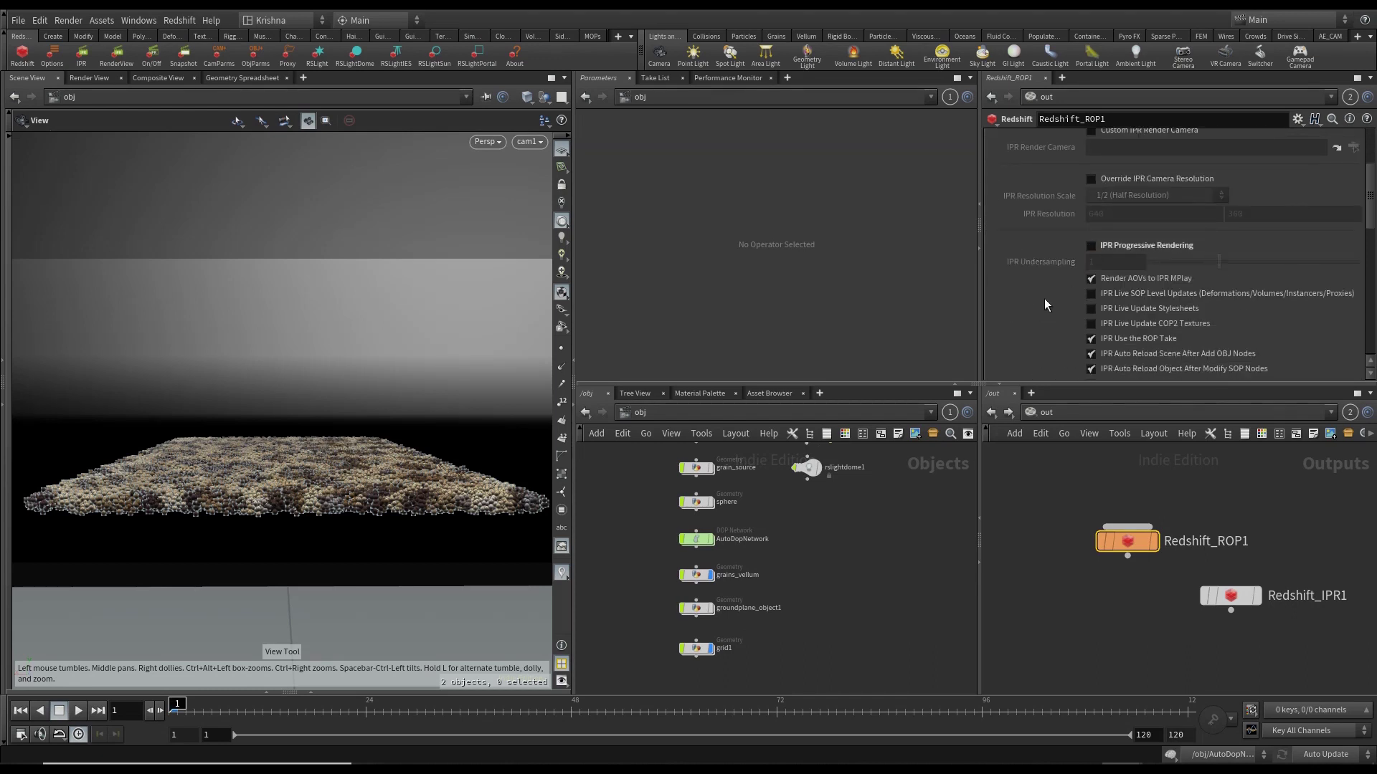
Set the bucket size to 256 in the Redshift System settings of Redshift_ROP1.
scroll(1074, 302, "down", 5)
scroll(1230, 316, "up", 5)
scroll(1227, 247, "up", 3)
left_click(1068, 206)
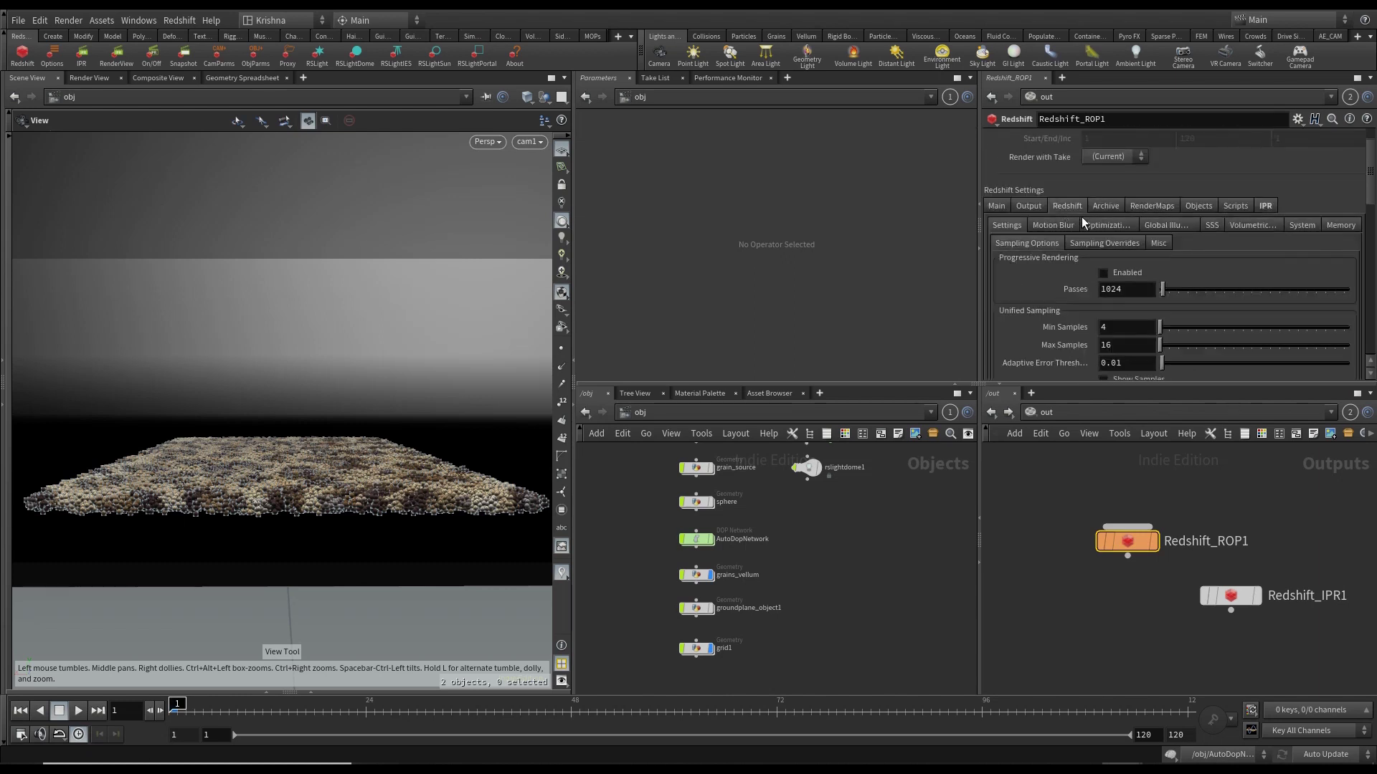
left_click(1320, 225)
scroll(1059, 317, "down", 10)
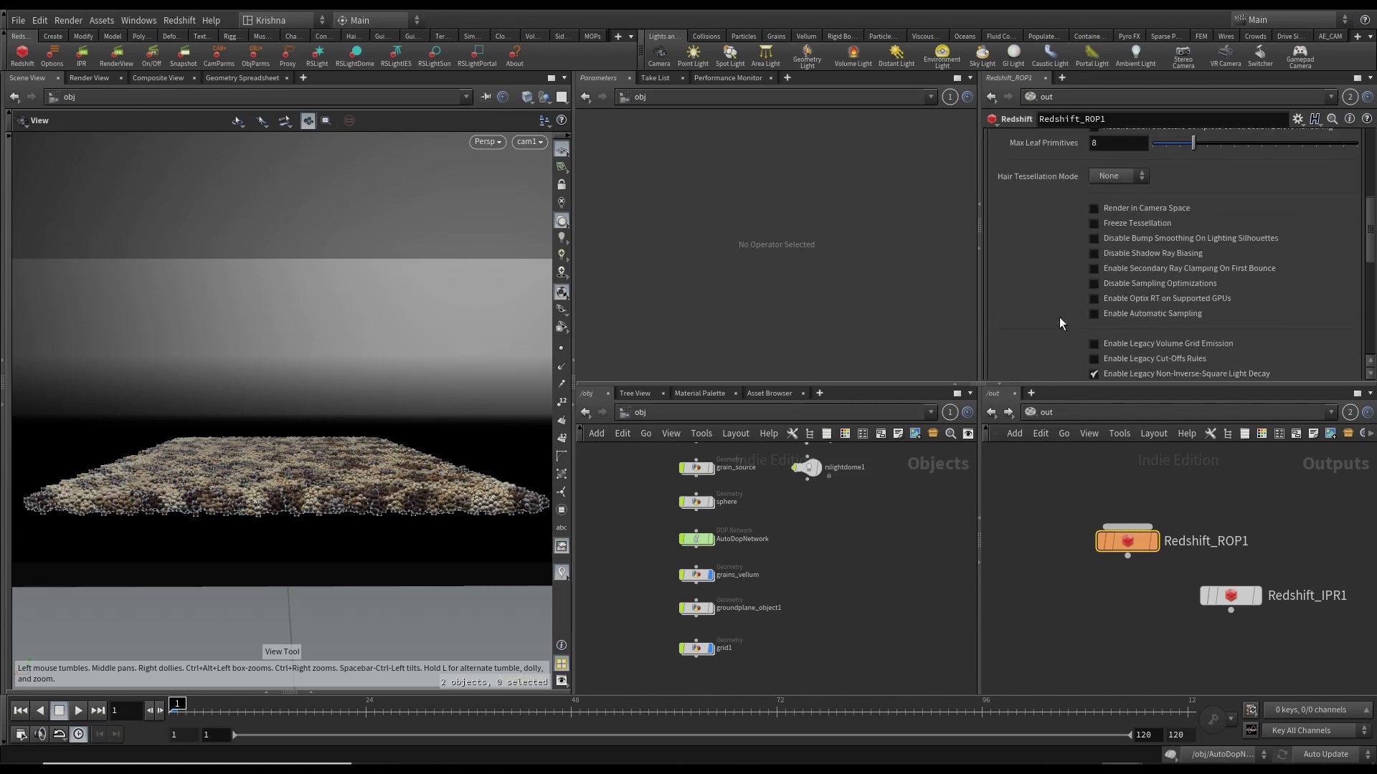
left_click(1116, 267)
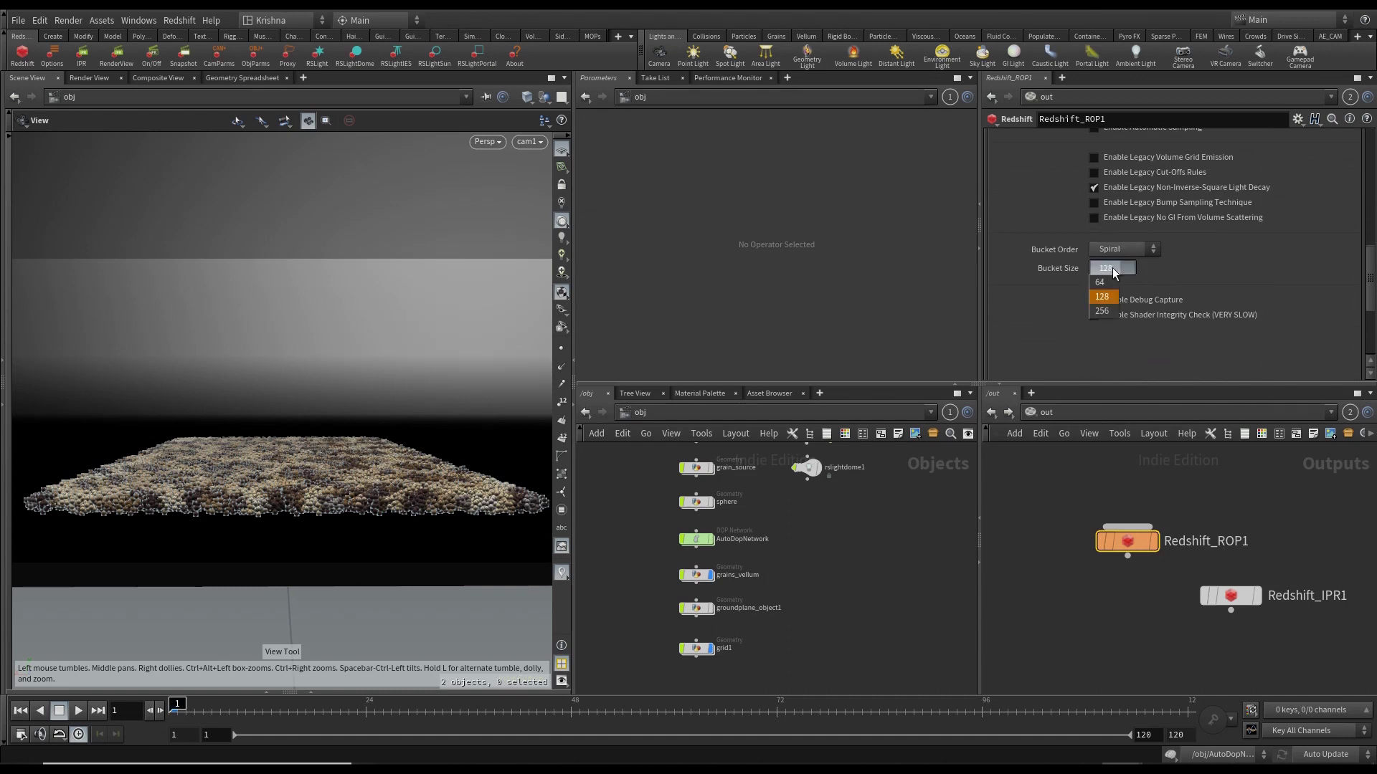
left_click(1106, 306)
Set both the primary and secondary GI engines of Redshift_ROP1 to Brute Force.
scroll(1082, 342, "up", 3)
scroll(1082, 342, "up", 5)
scroll(1083, 342, "down", 10)
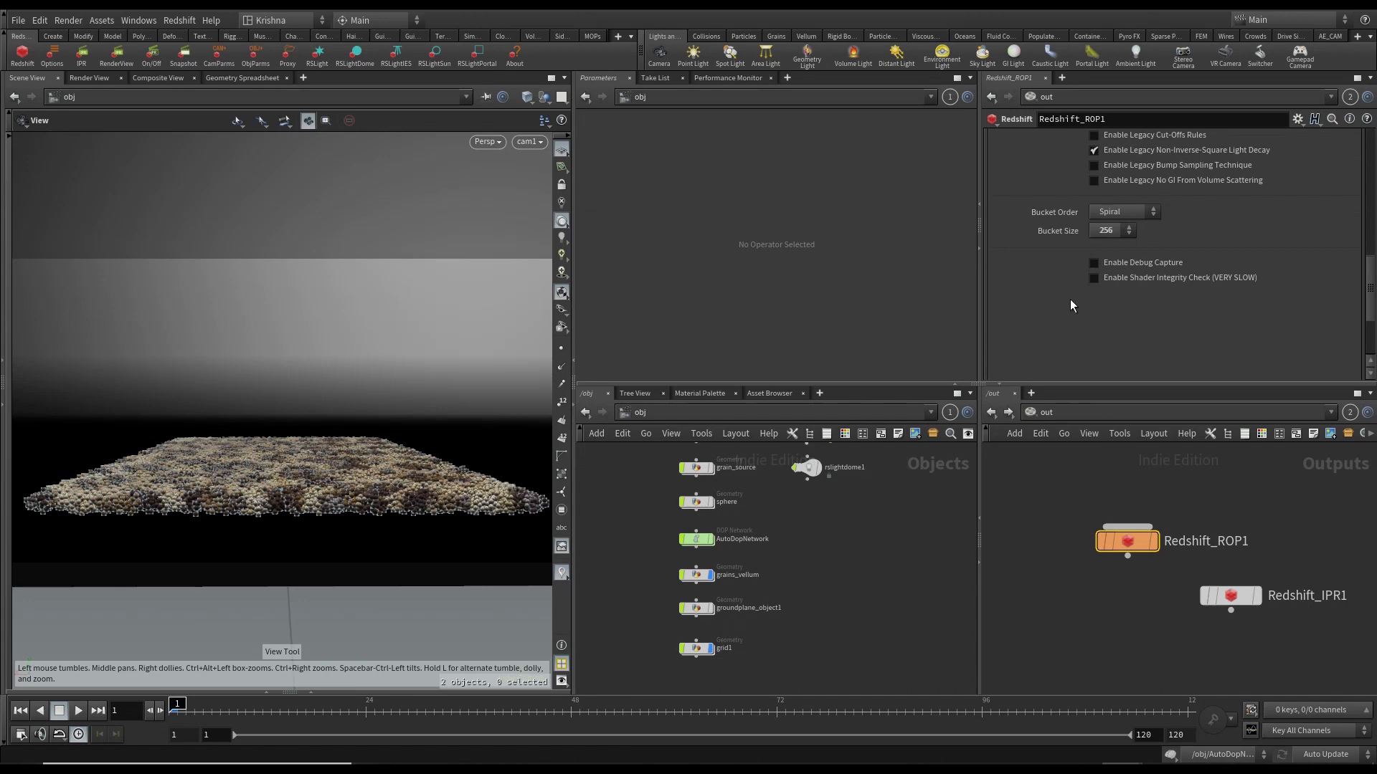
scroll(1071, 305, "up", 6)
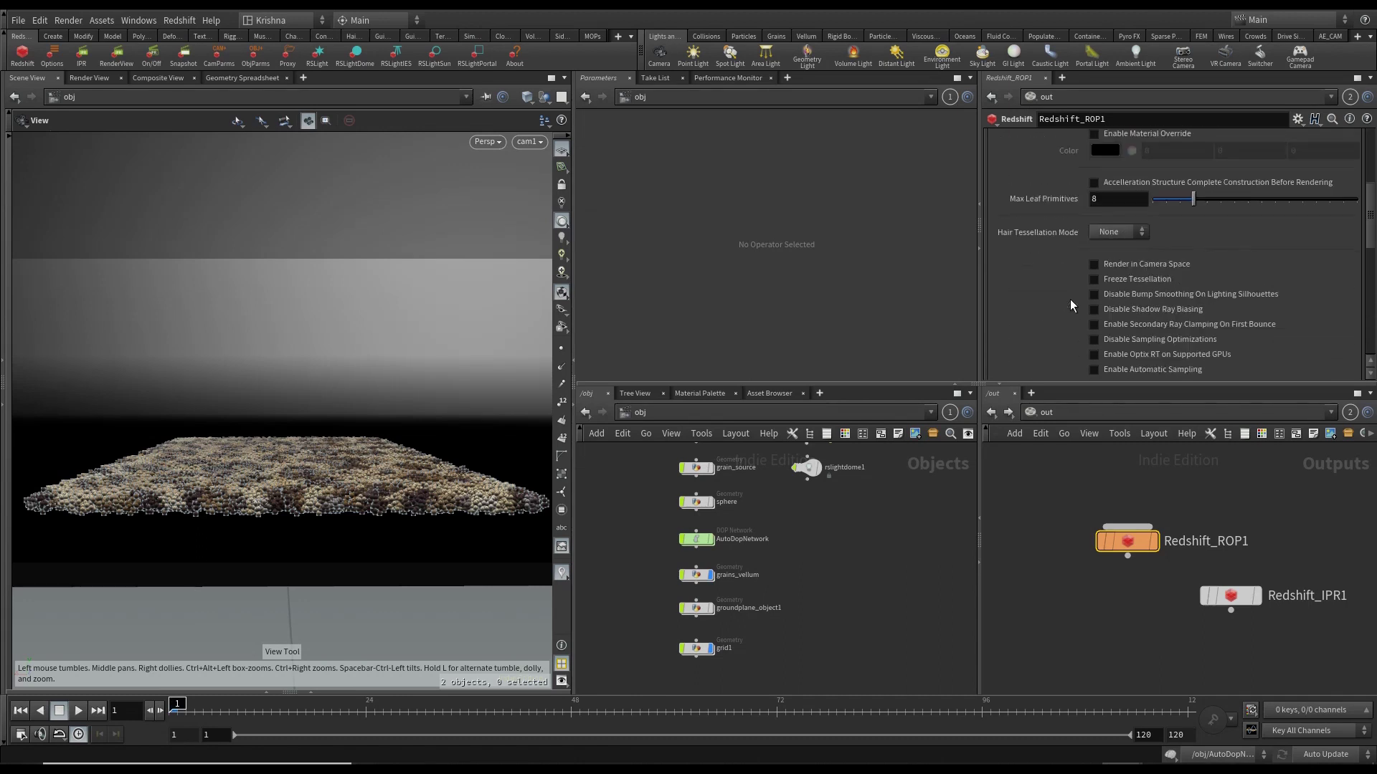
scroll(1070, 306, "up", 4)
left_click(1030, 207)
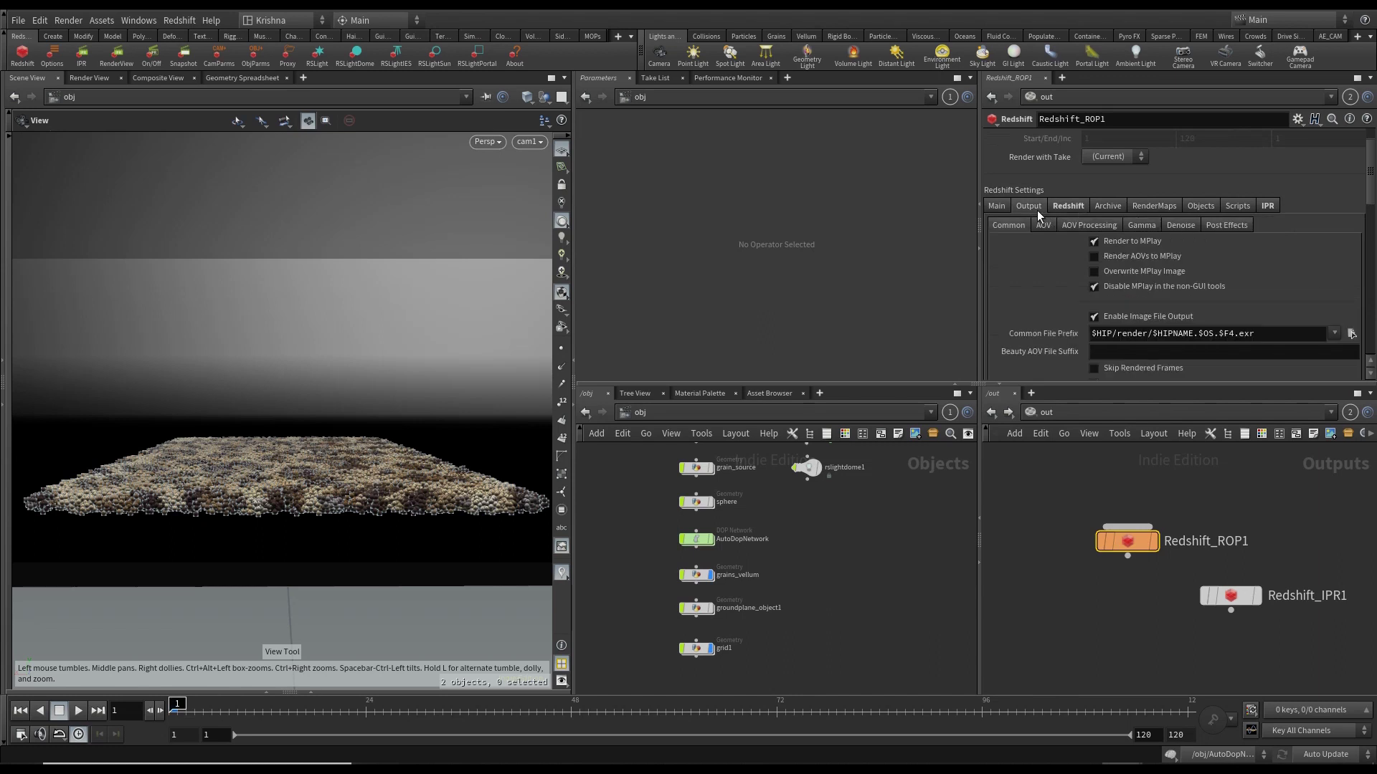
left_click(1078, 210)
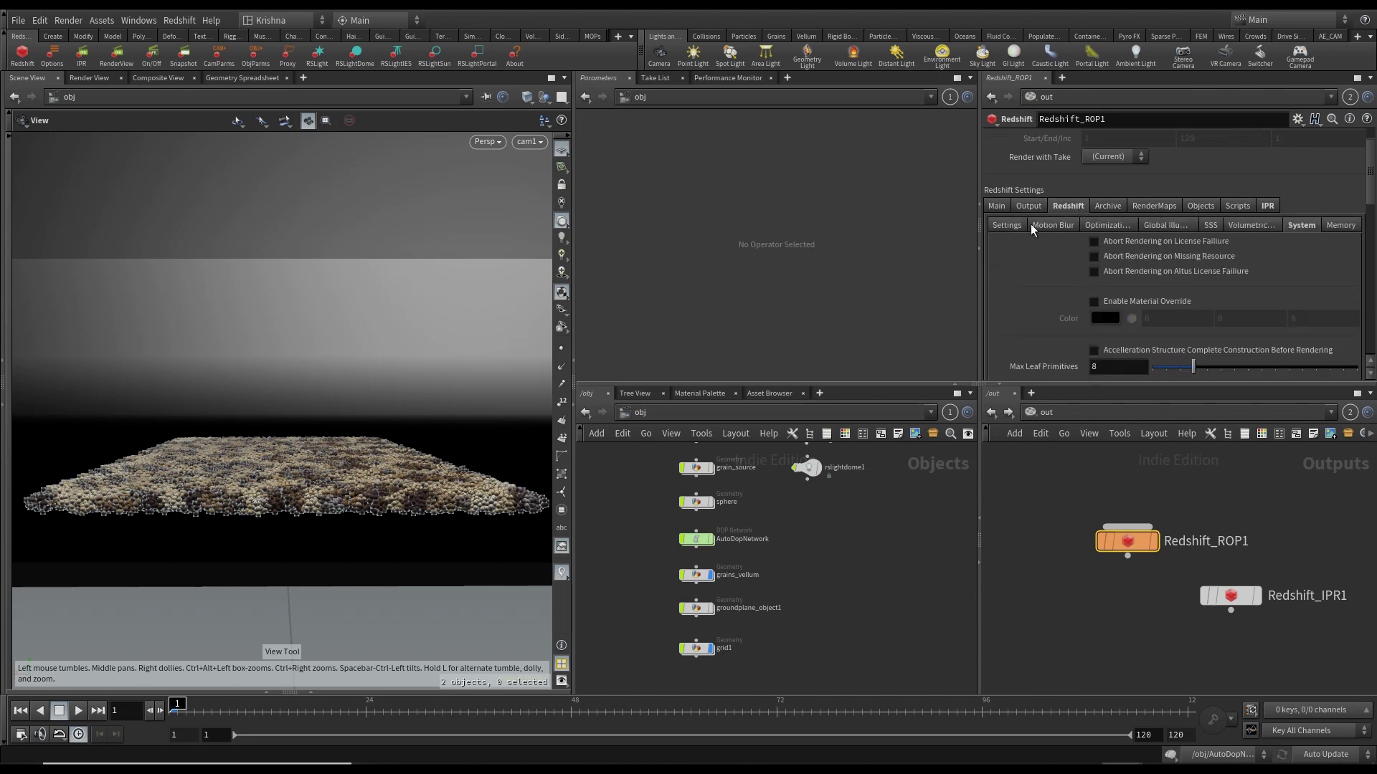
left_click(1033, 226)
left_click(1176, 225)
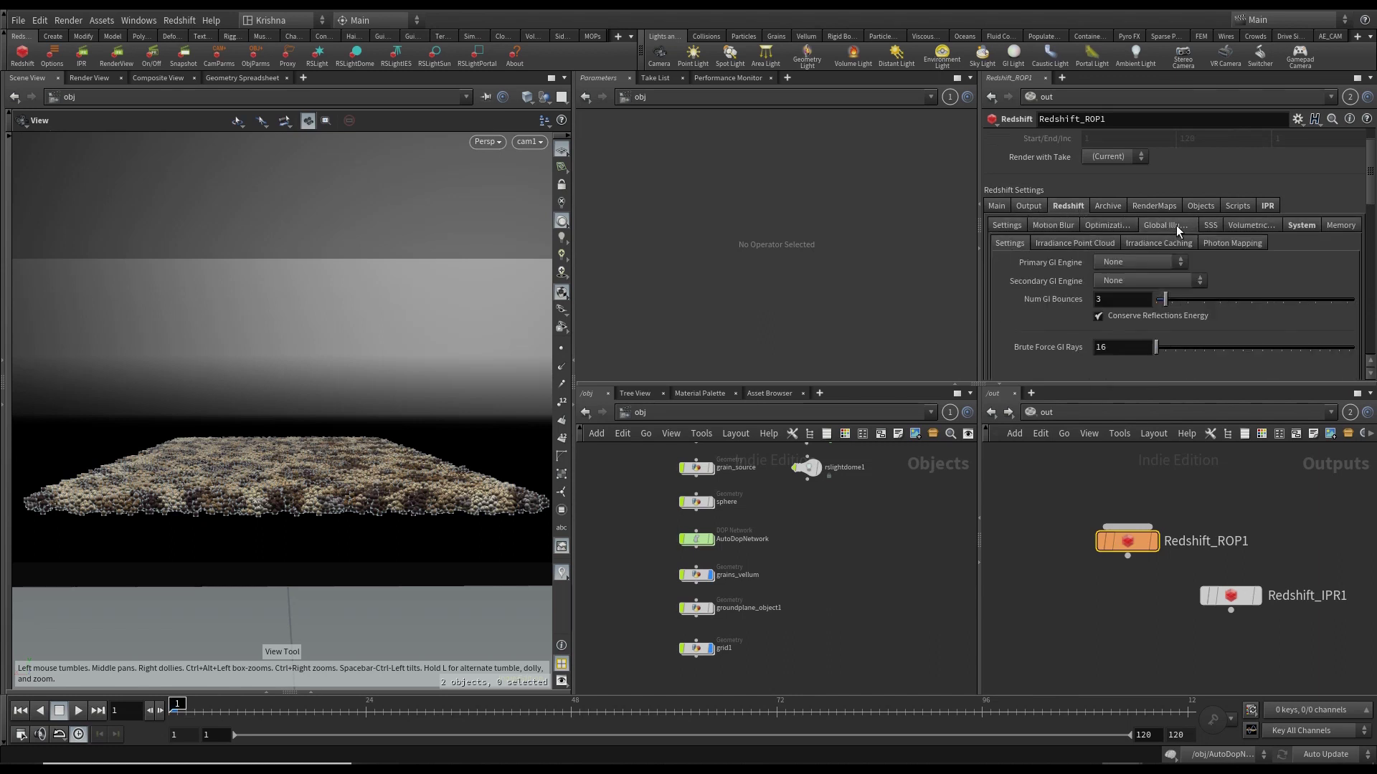
left_click(1134, 263)
left_click(1134, 320)
left_click(1152, 279)
left_click(1134, 335)
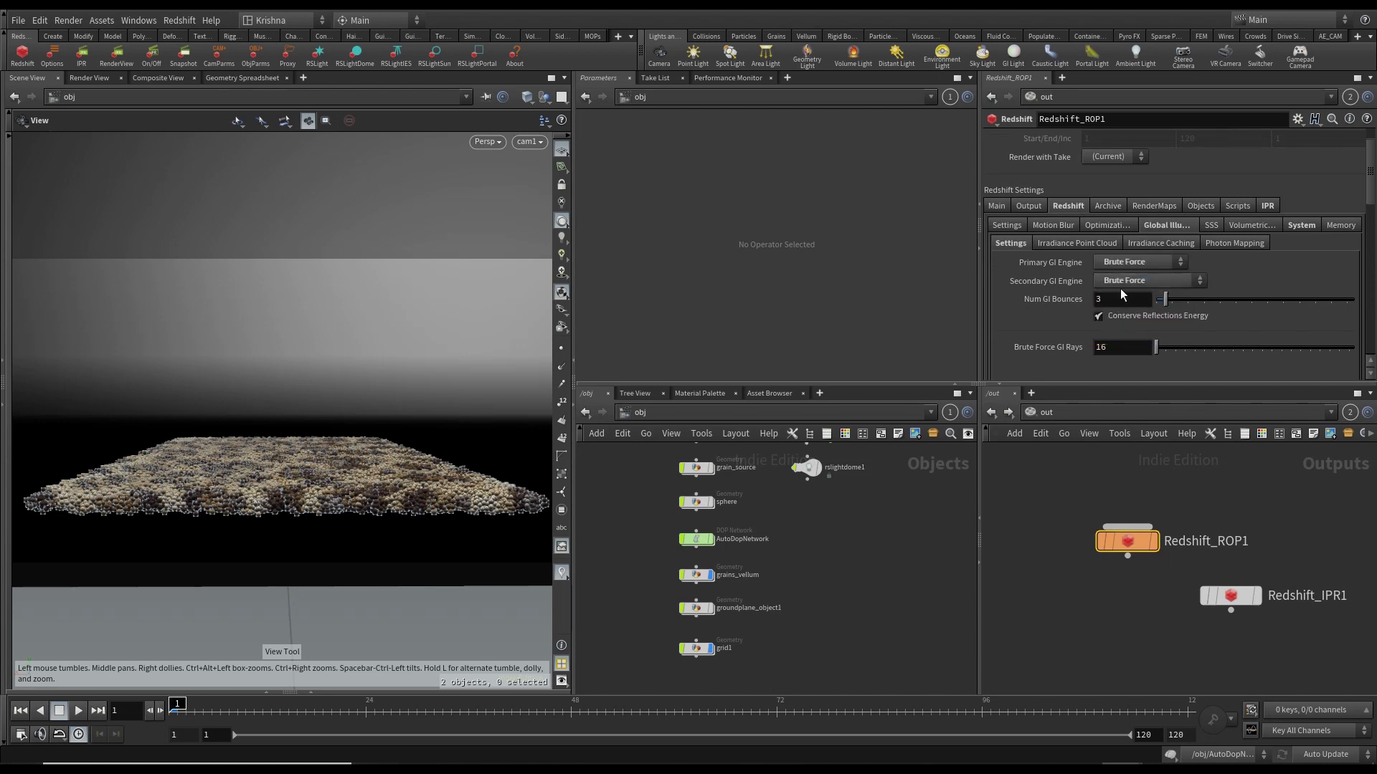
Enable motion blur on Redshift_ROP1, including mesh deformation blur and instances/particles blur.
left_click(1045, 226)
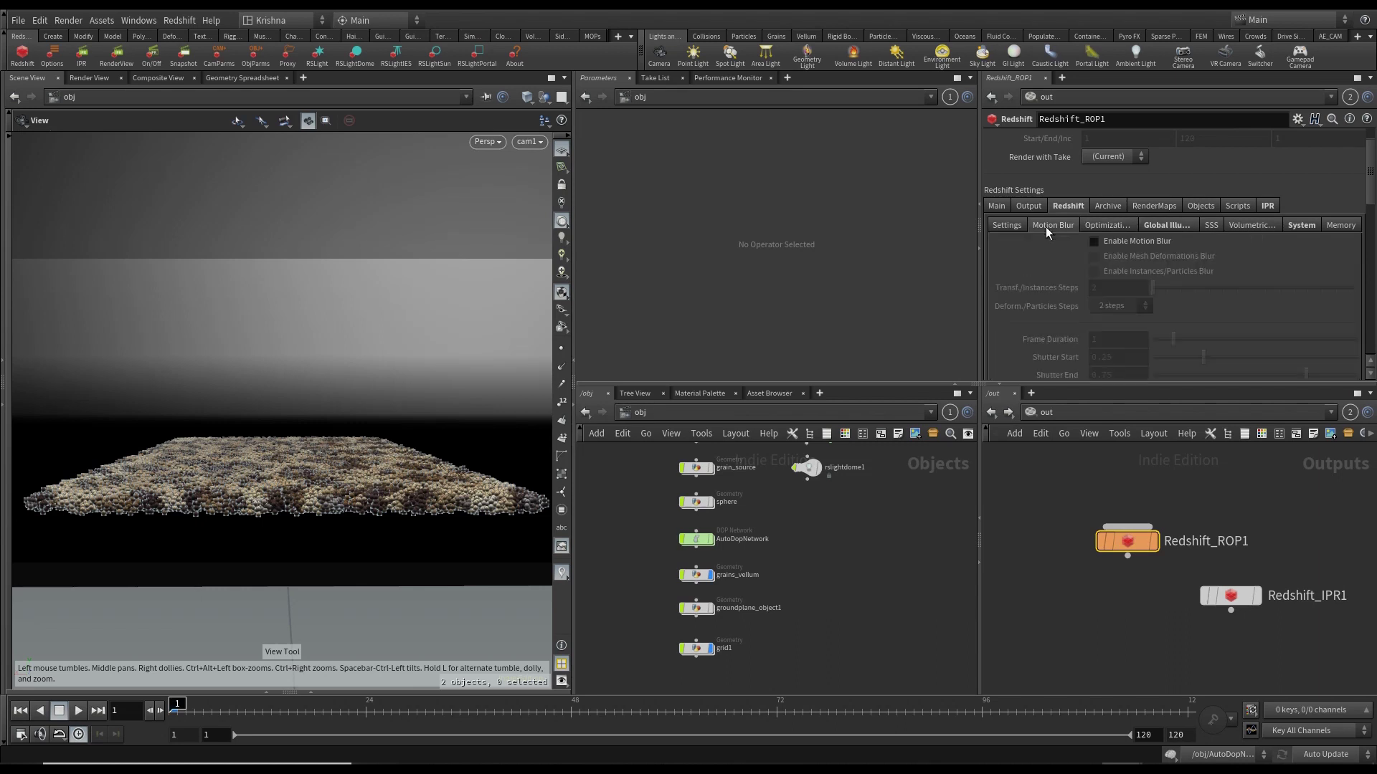
left_click(1095, 242)
left_click(1095, 256)
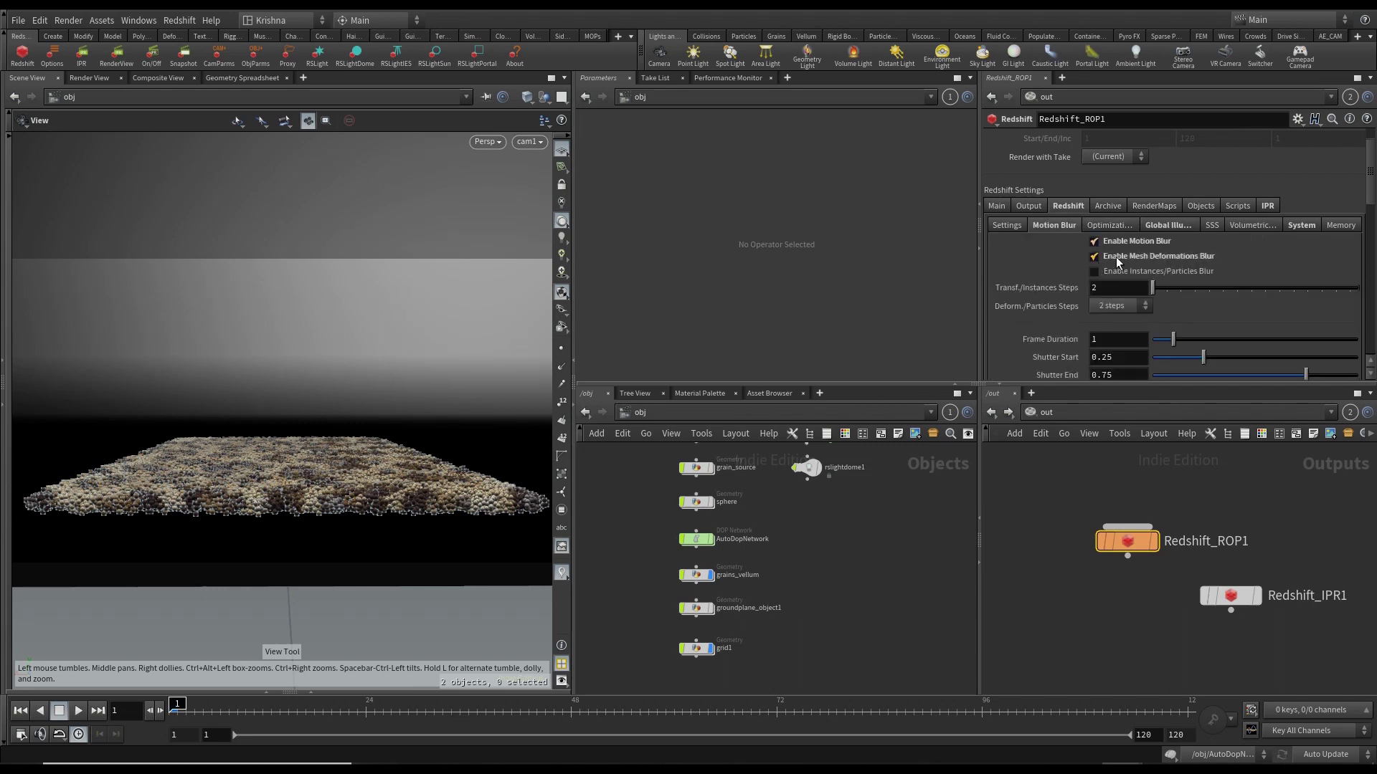
left_click(1094, 272)
Set the geometry velocity blur of the grains_vellum object to Velocity Blur in its render sampling settings.
left_click(696, 576)
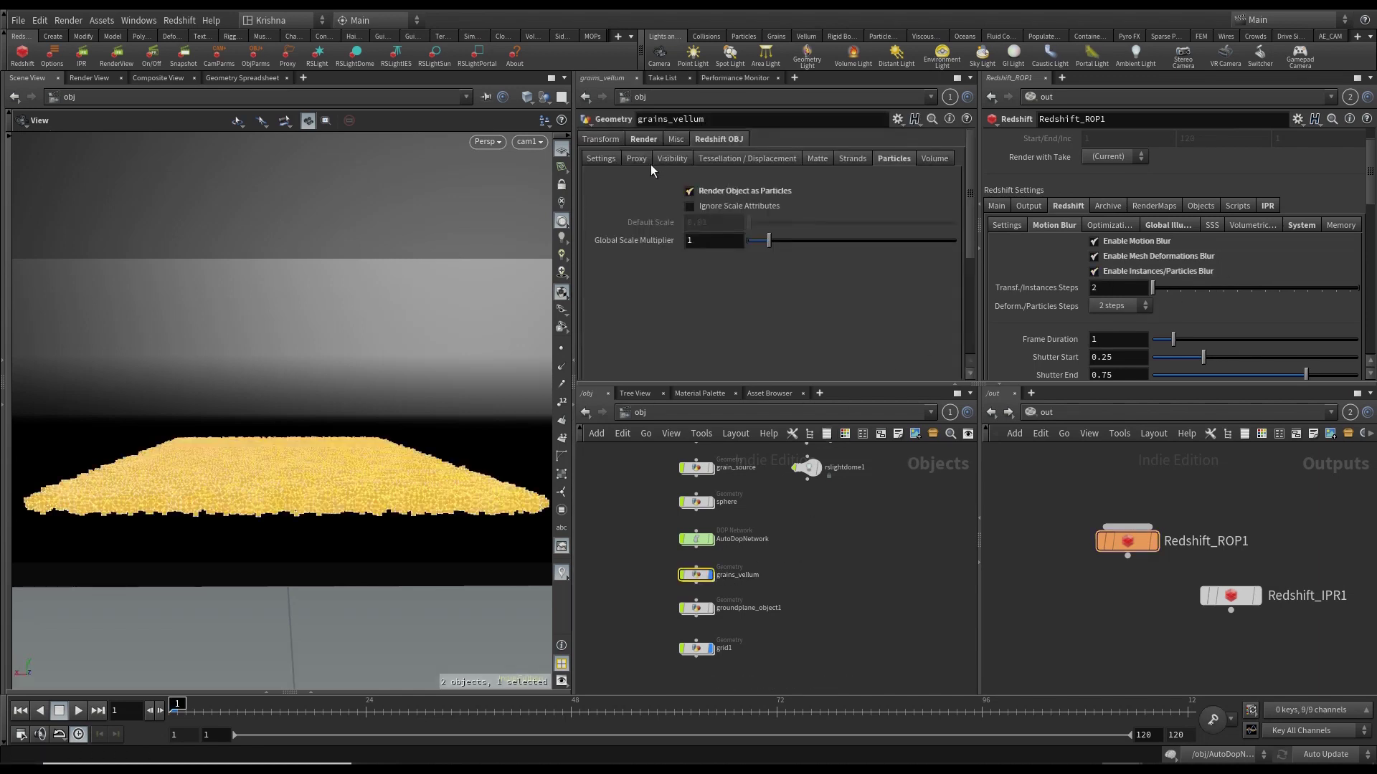
left_click(635, 140)
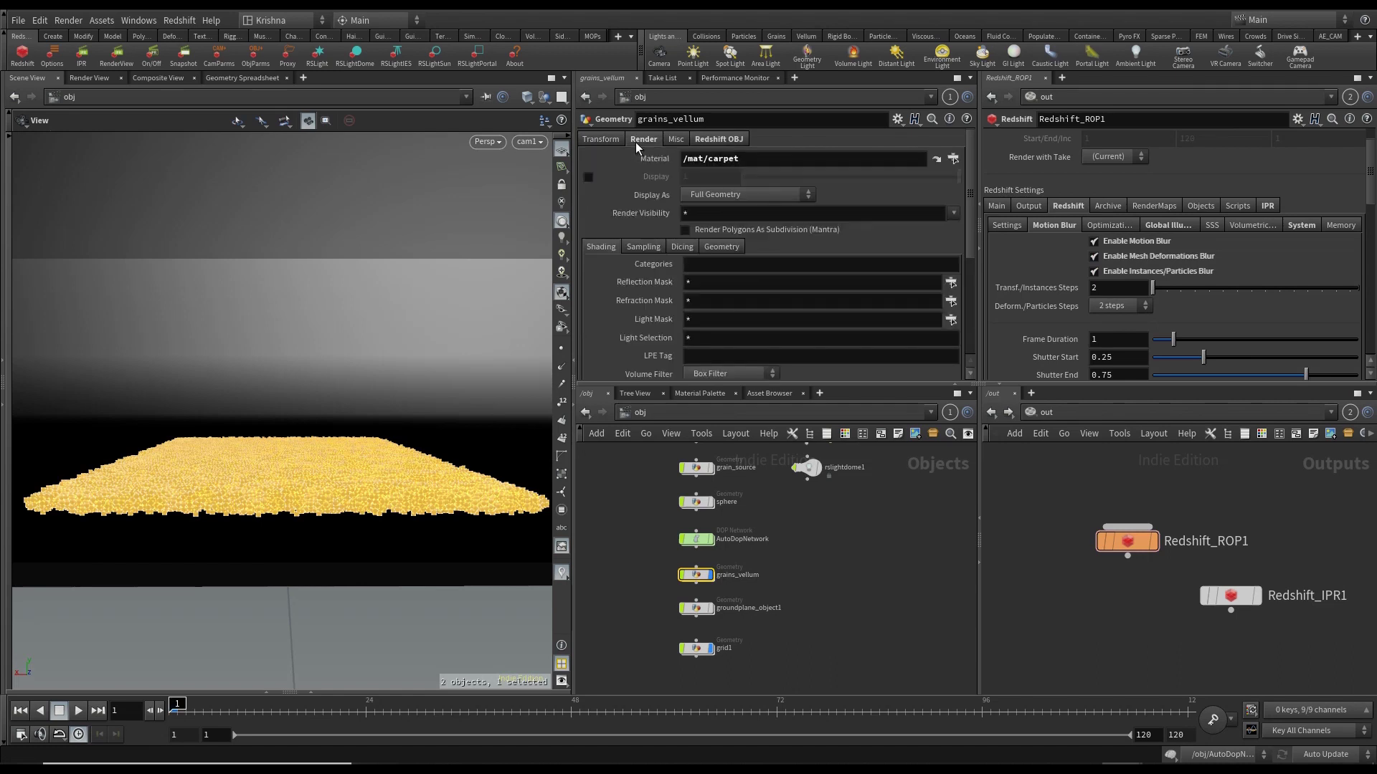
left_click(652, 248)
left_click(728, 265)
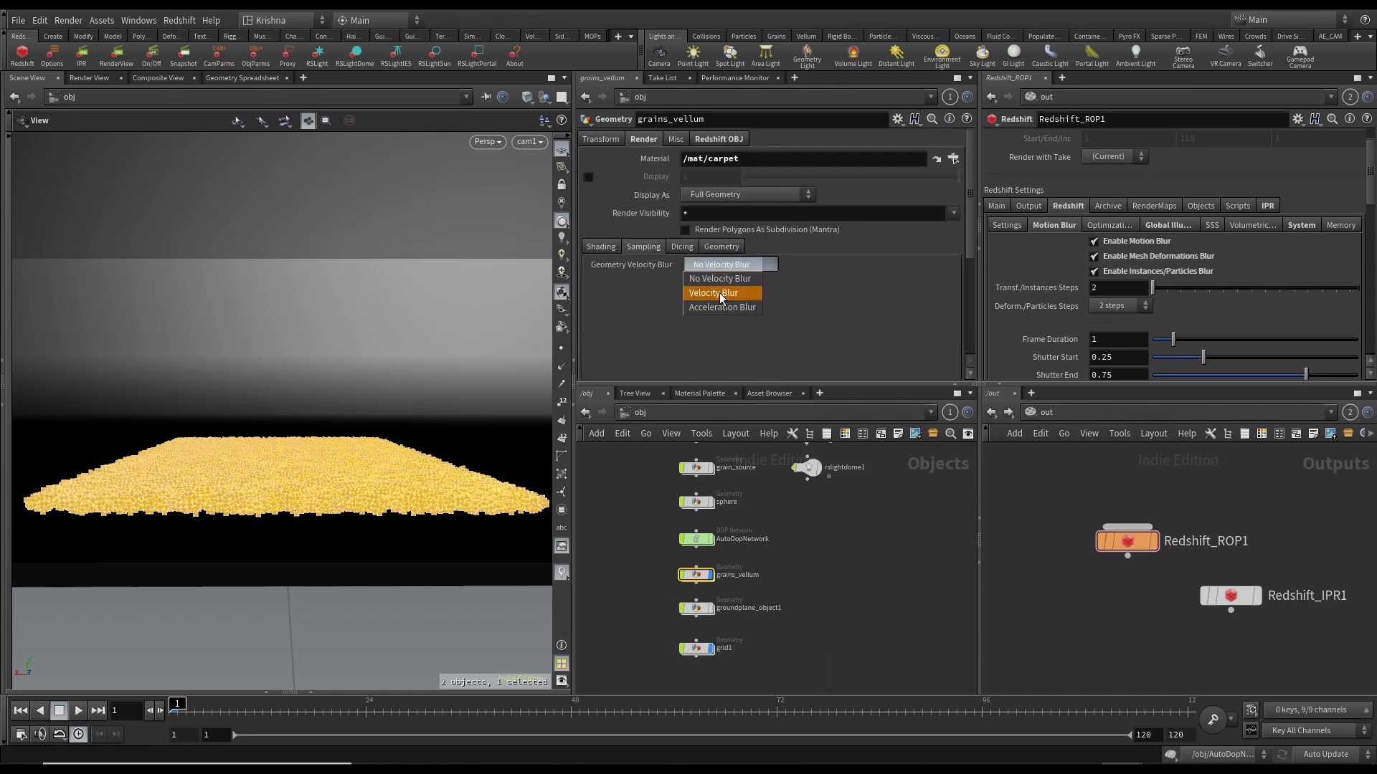
left_click(719, 281)
left_click_drag(747, 676, 691, 652)
scroll(755, 636, "up", 2)
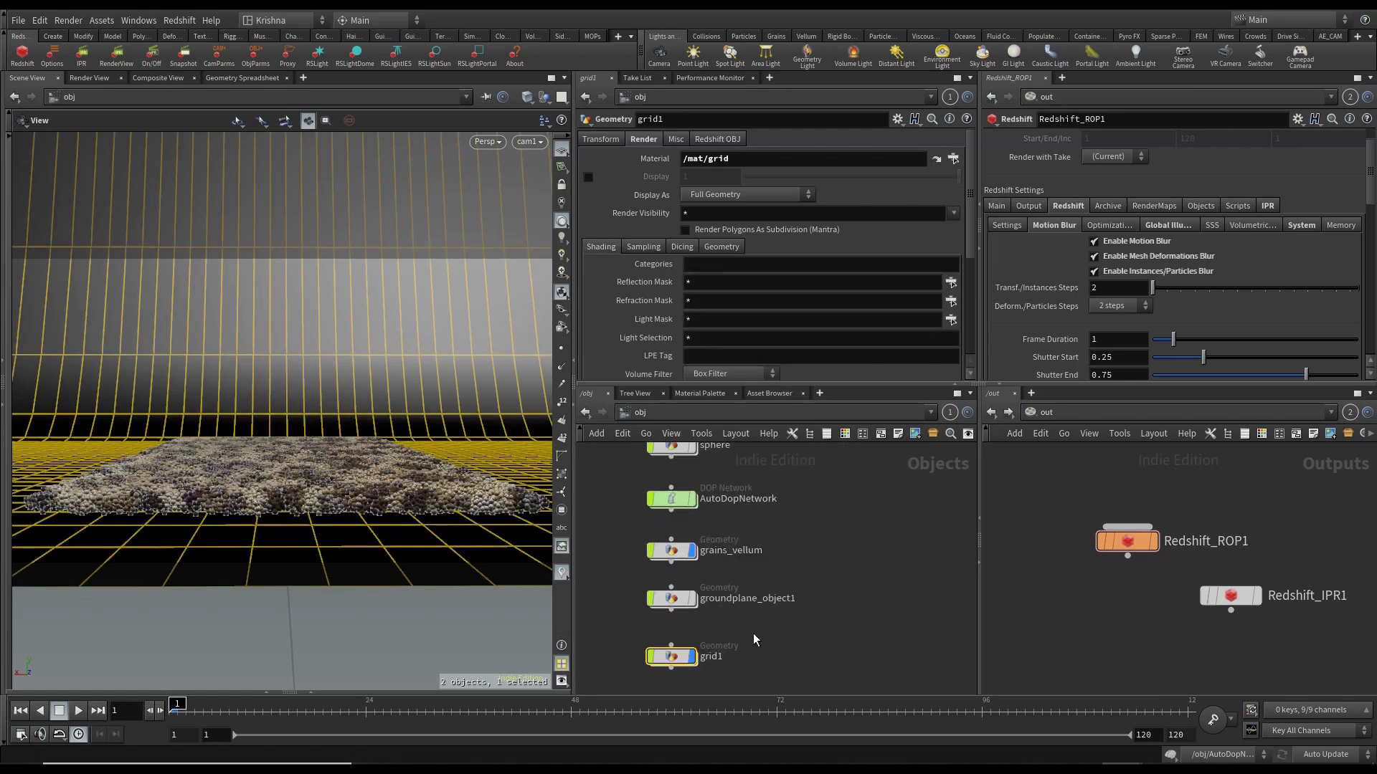
scroll(737, 630, "down", 2)
left_click(785, 642)
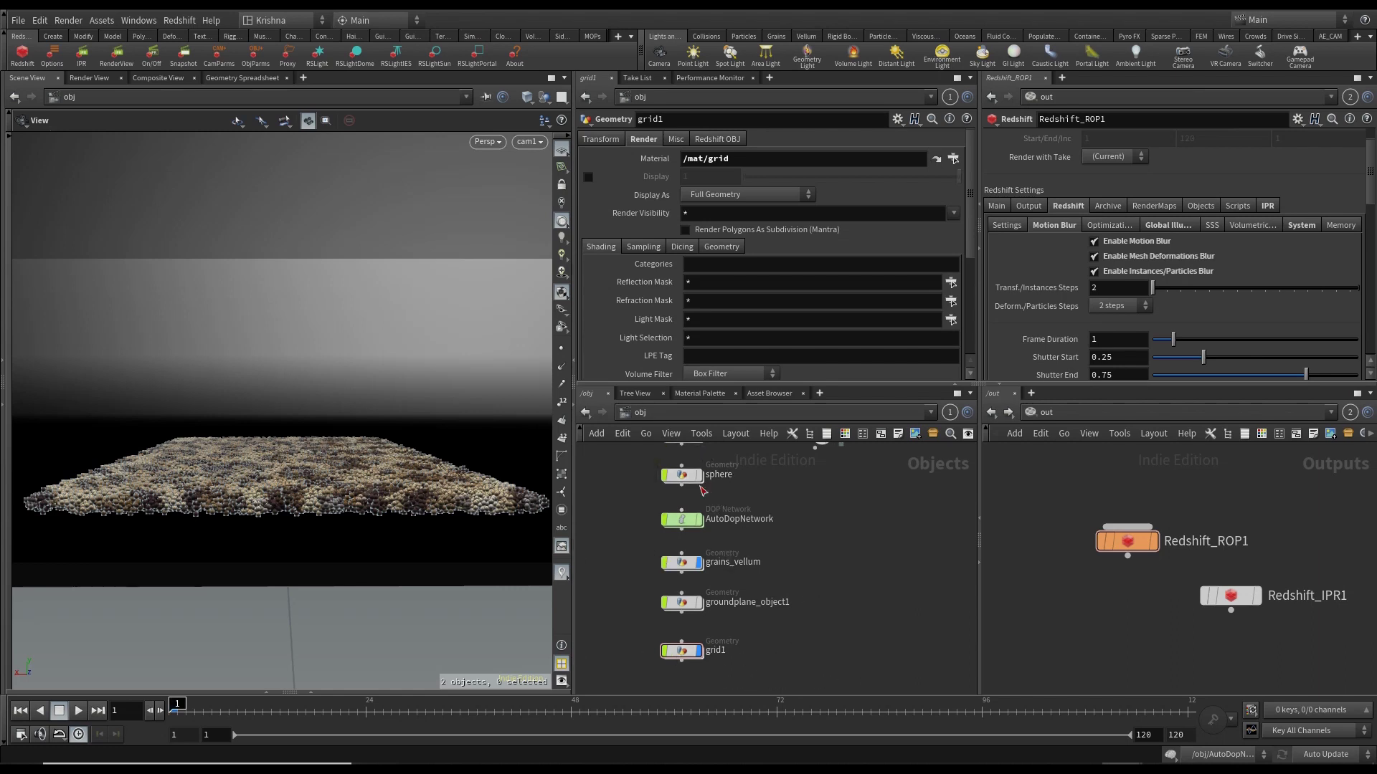
Inside grains_vellum, duplicate the delete1 node as a second branch from import_geometry and display the copy.
double_click(682, 563)
scroll(891, 529, "down", 2)
scroll(846, 616, "up", 4)
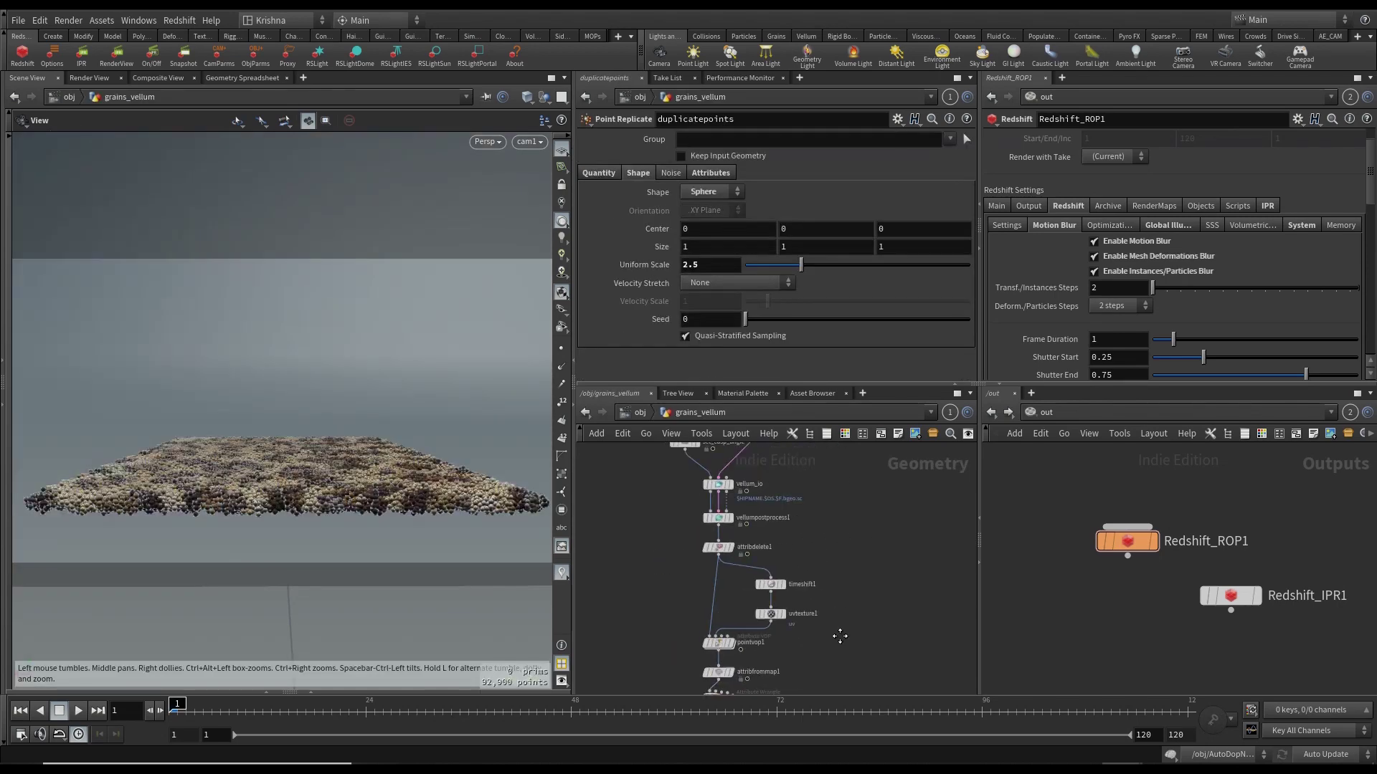
scroll(842, 642, "down", 1)
scroll(845, 640, "up", 4)
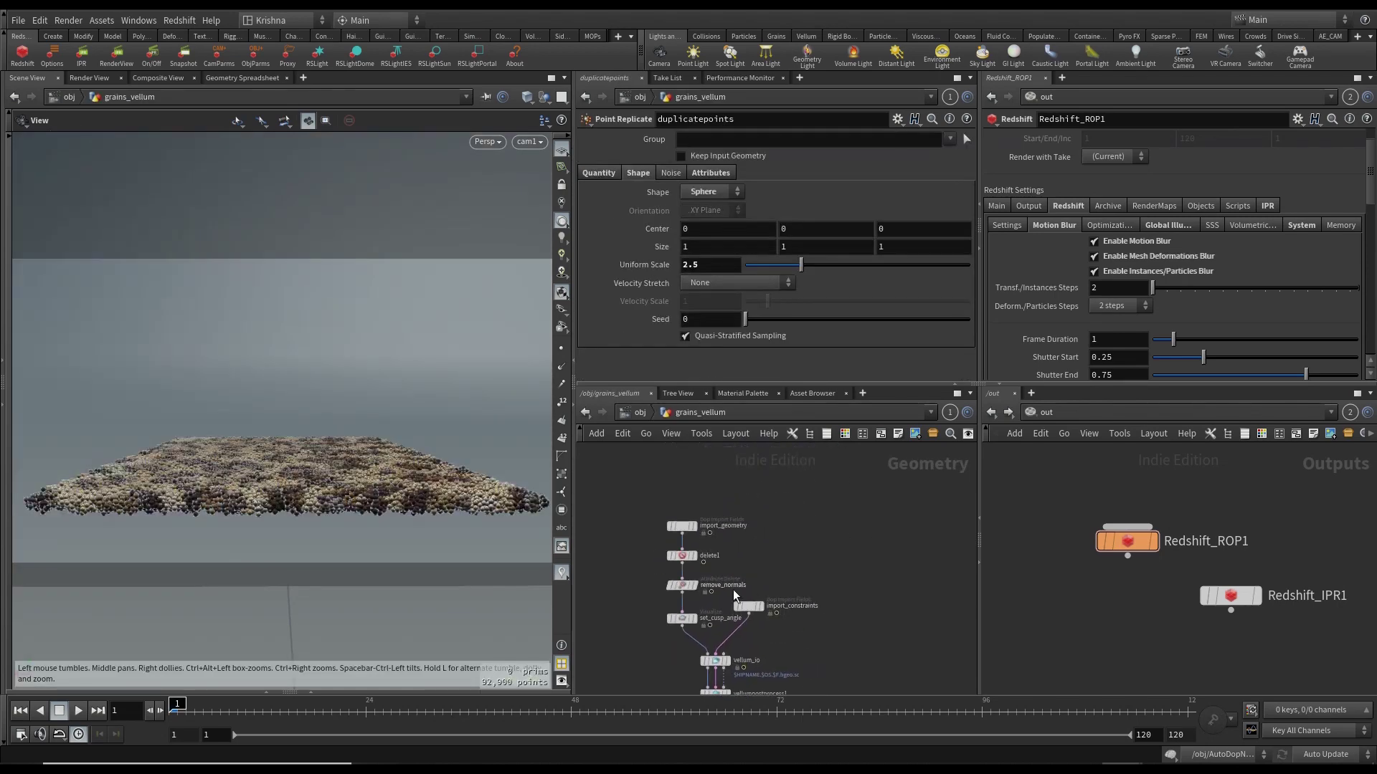
left_click(686, 559)
scroll(686, 559, "up", 3)
left_click_drag(684, 559, 815, 564, "alt")
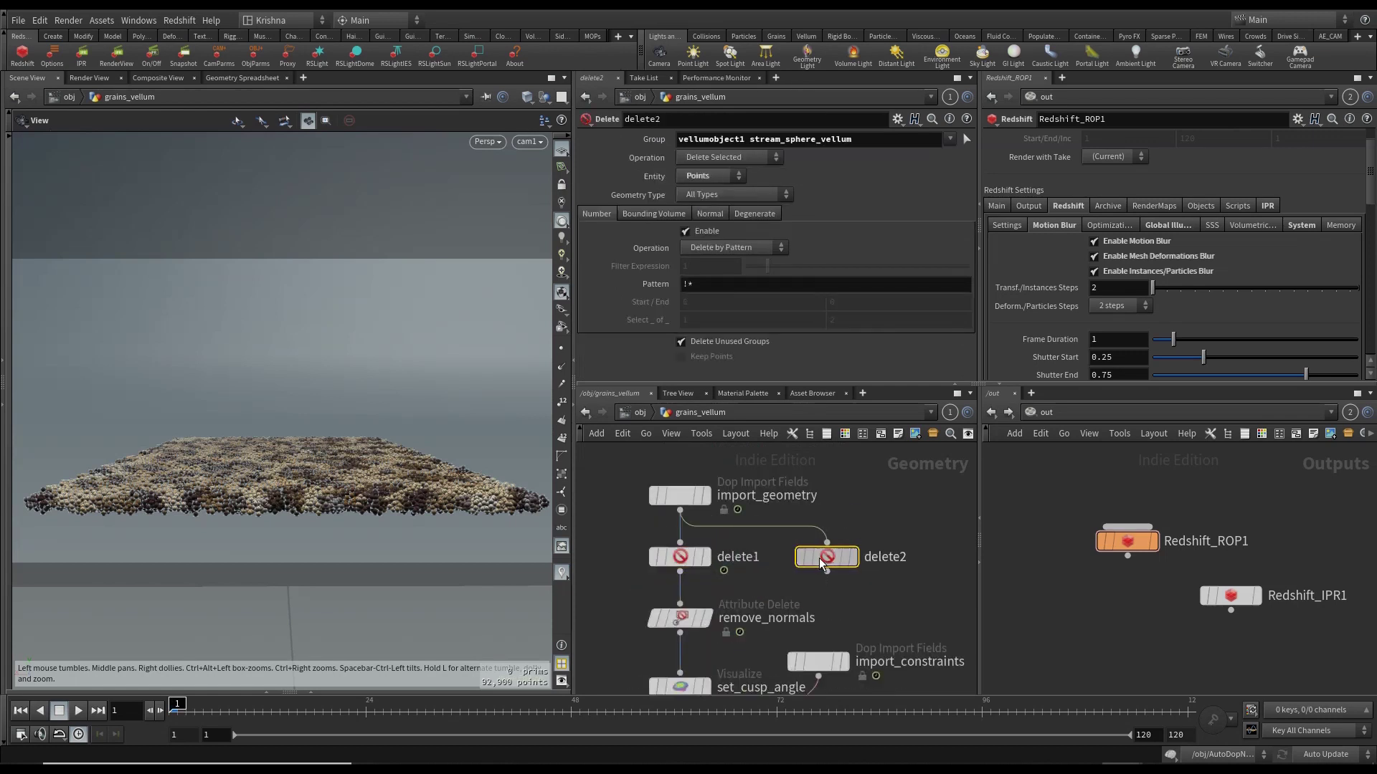
left_click(852, 557)
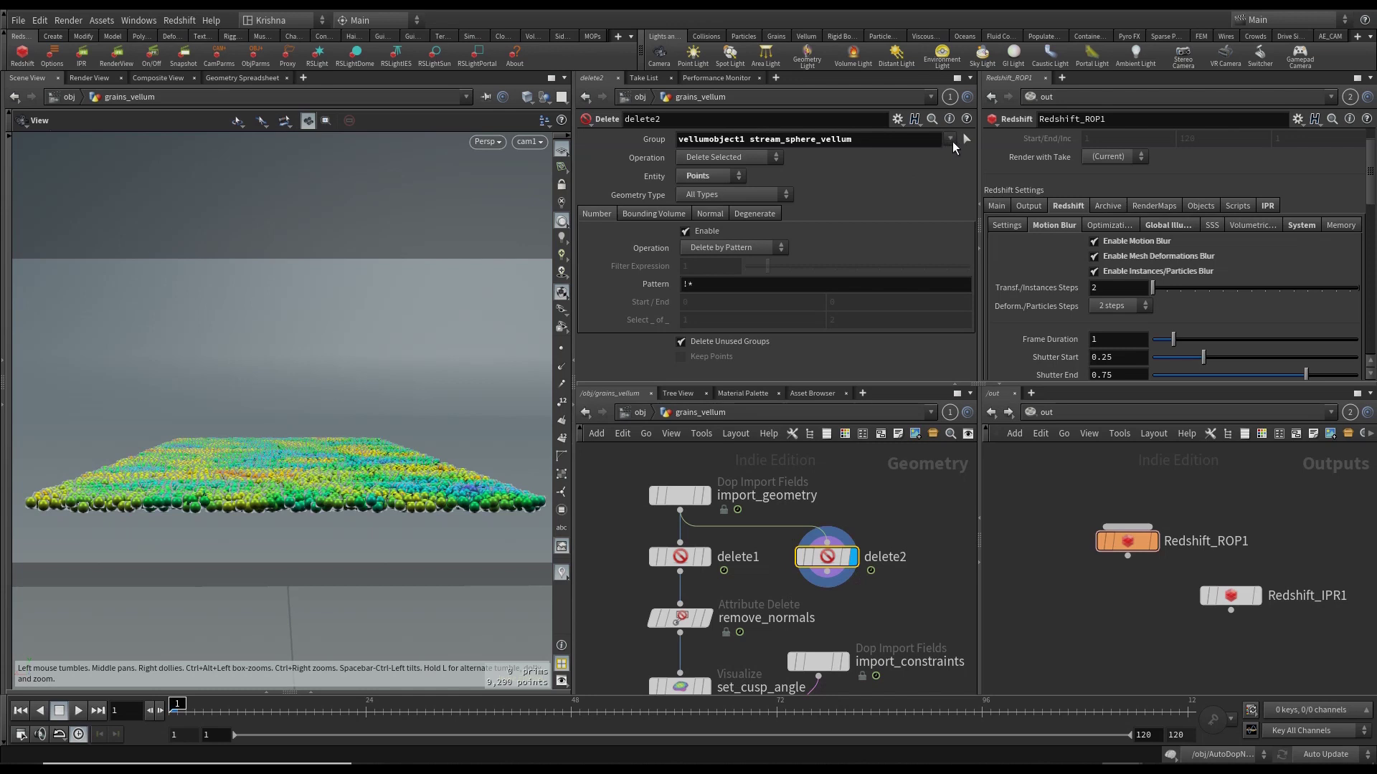
Change the delete2 group to vellumobject1 stream_grain_source_vellum, replacing the sphere stream so that only the sphere is kept.
left_click(951, 139)
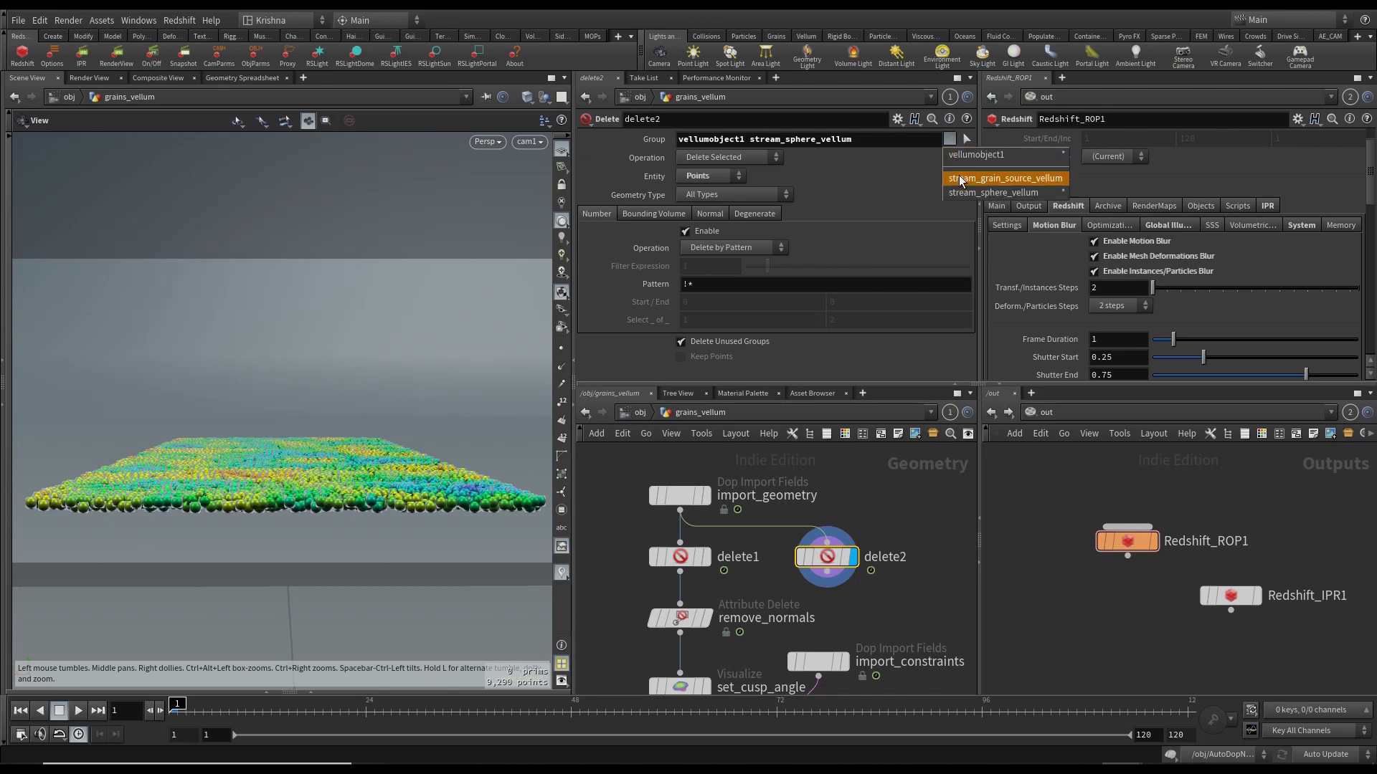
left_click(961, 179)
left_click(951, 139)
left_click(971, 191)
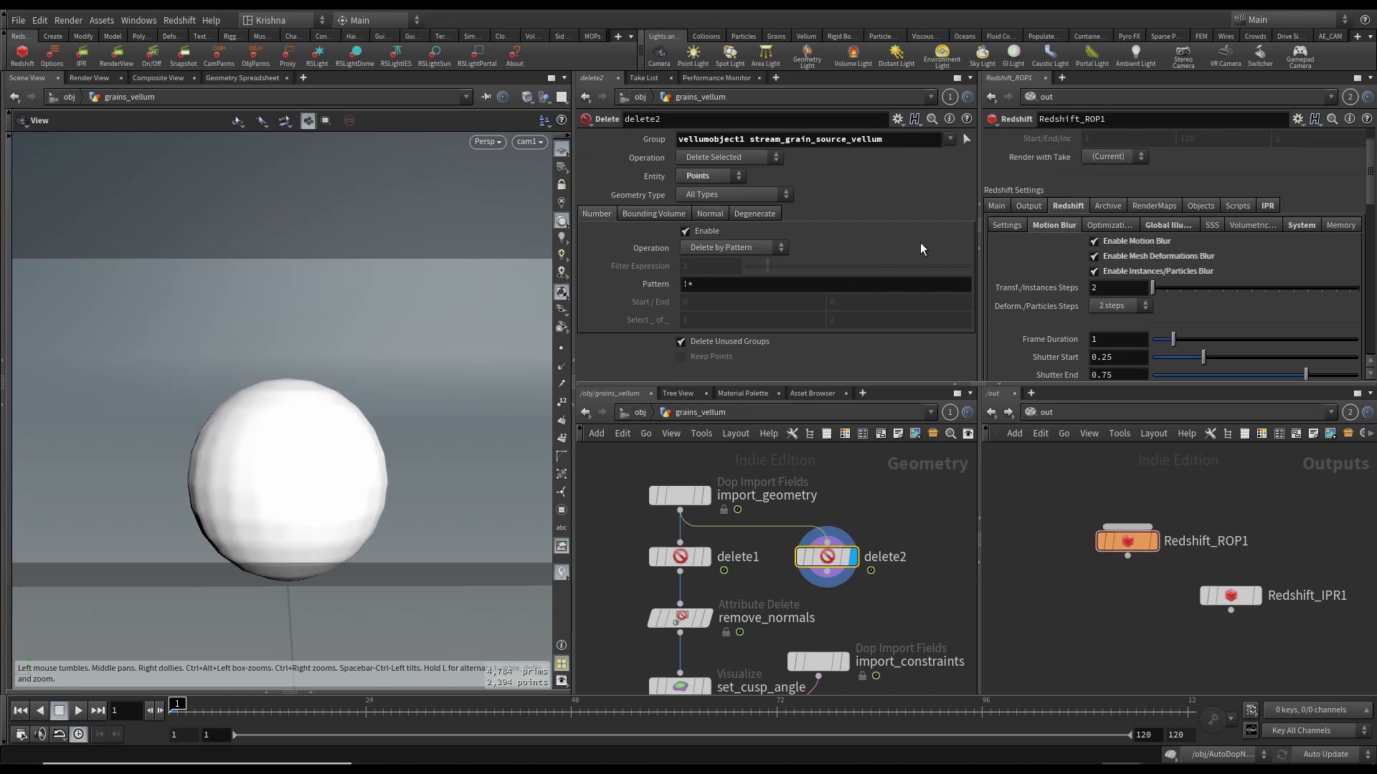
scroll(337, 449, "down", 5)
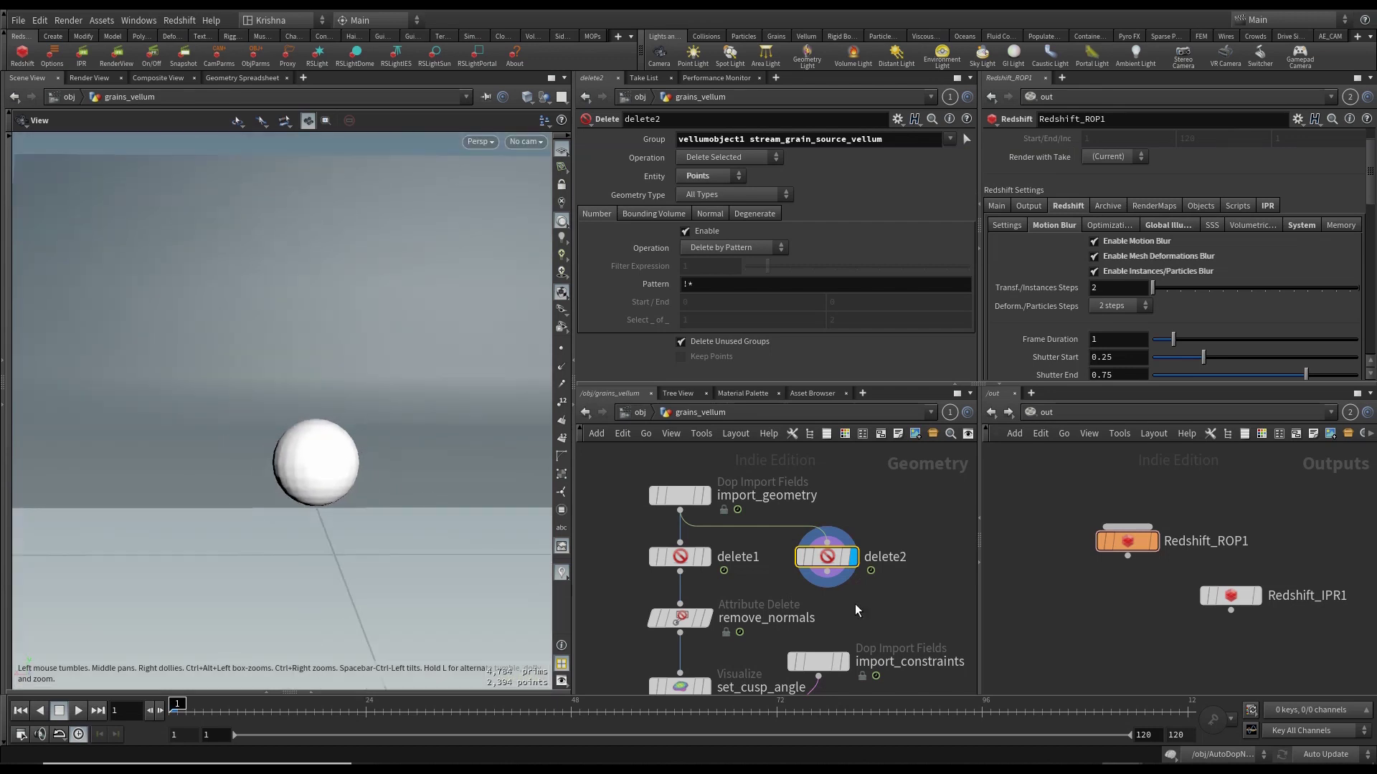
Add a Null named OUT_SPHERE after delete2 and move the display back to setseed_adjust_pscale.
scroll(845, 588, "down", 5)
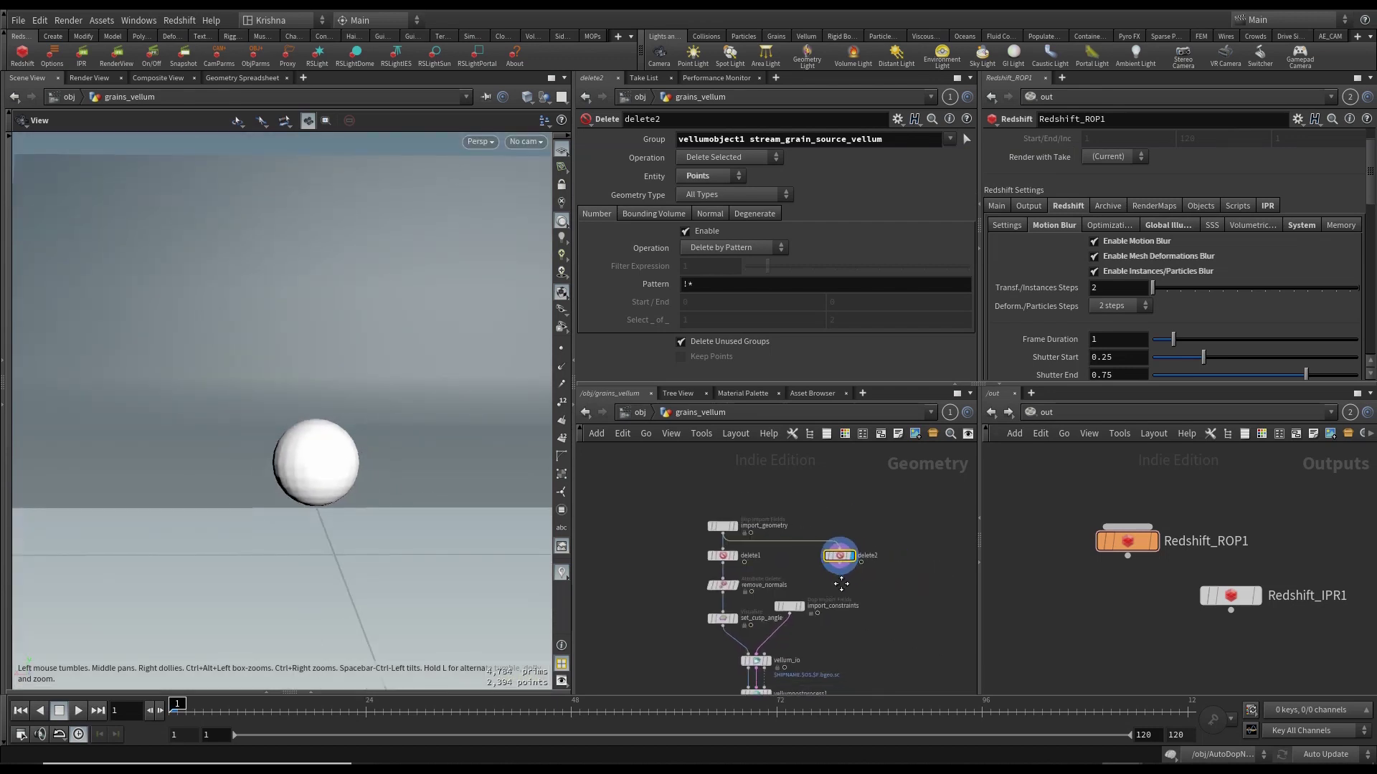
key("Tab")
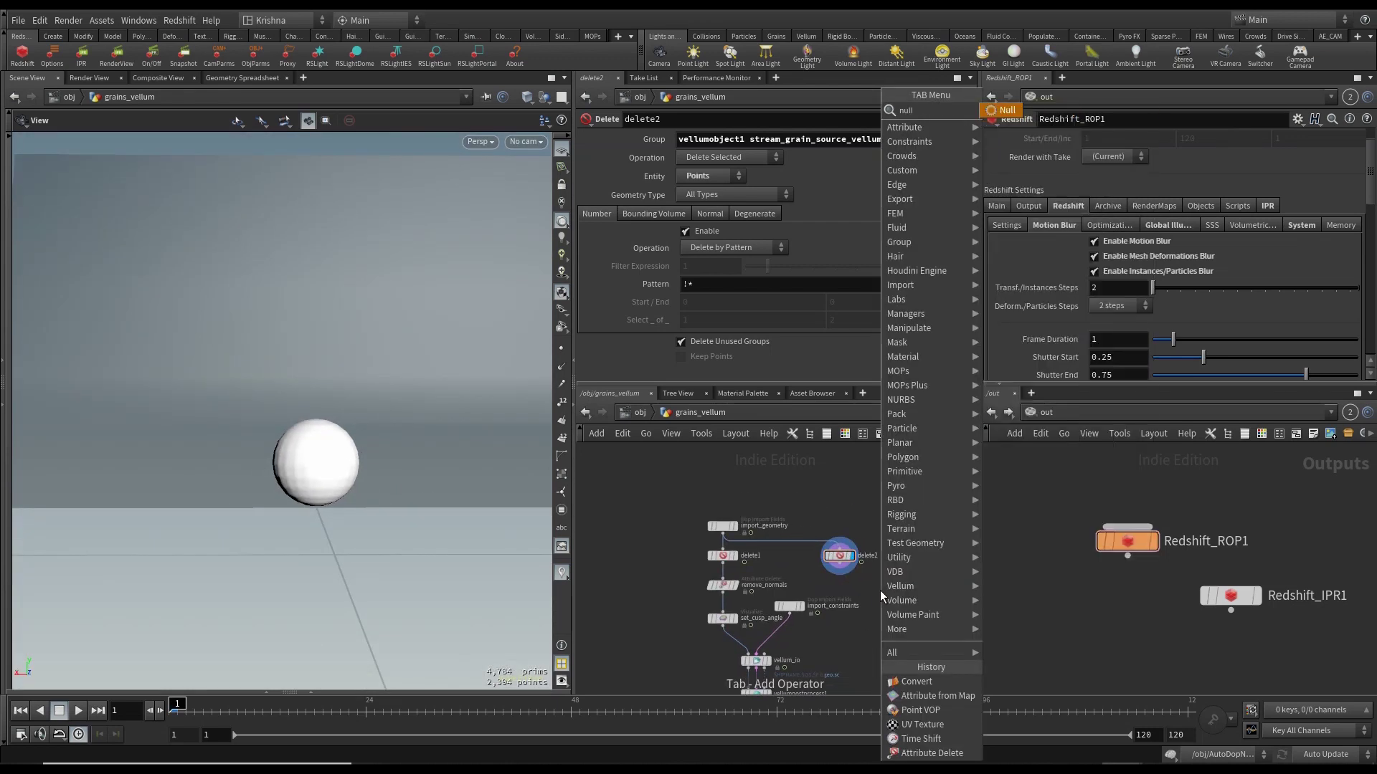
key("Return")
left_click(880, 591)
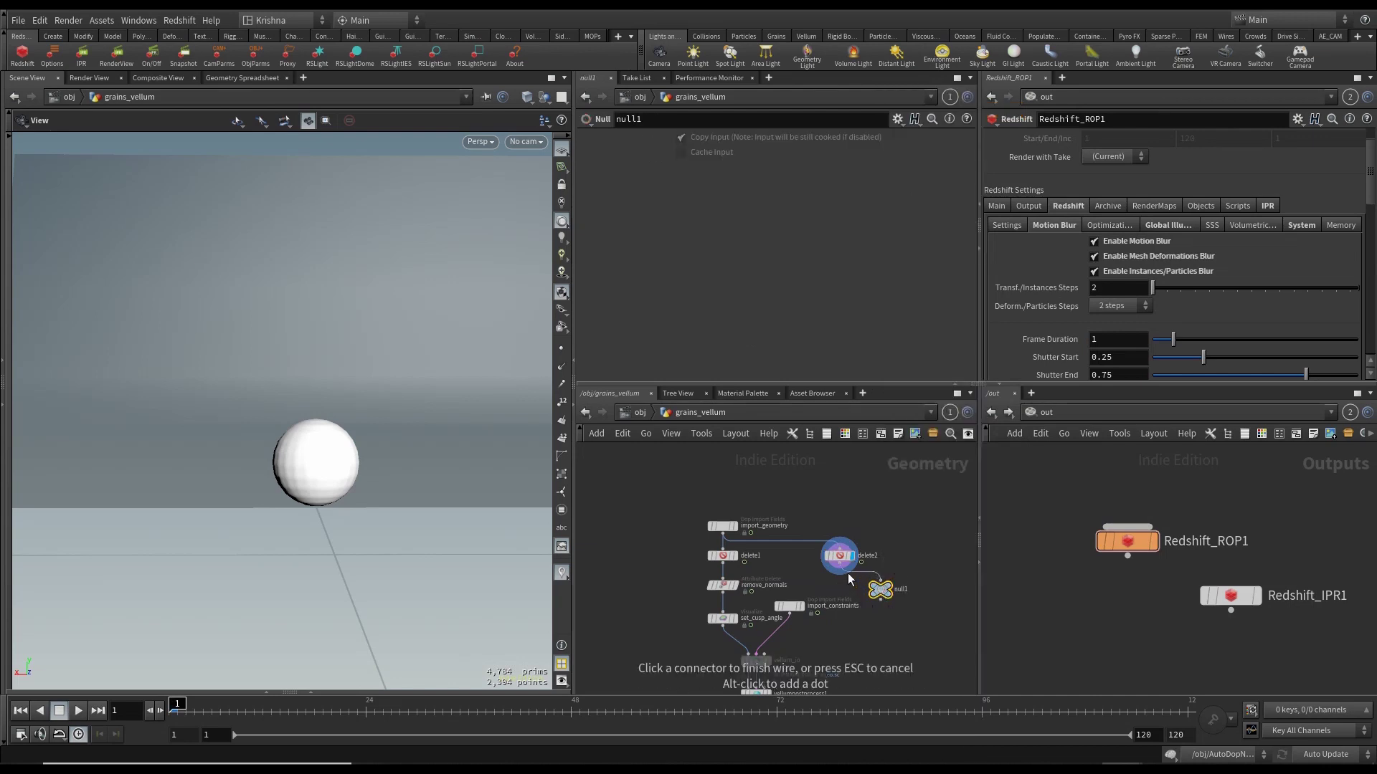
double_click(905, 588)
type("OUT_SPHERE")
key("Return")
scroll(708, 522, "down", 10)
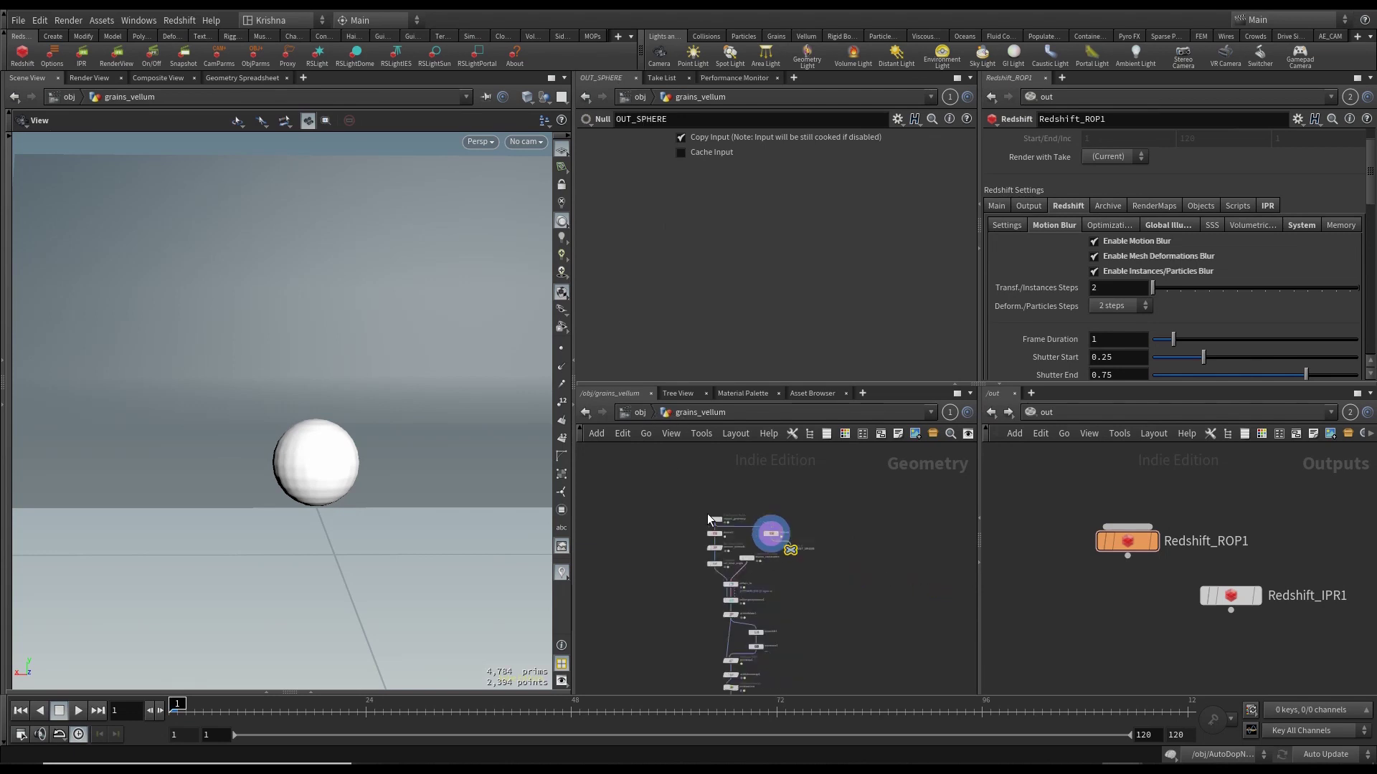
left_click(757, 623)
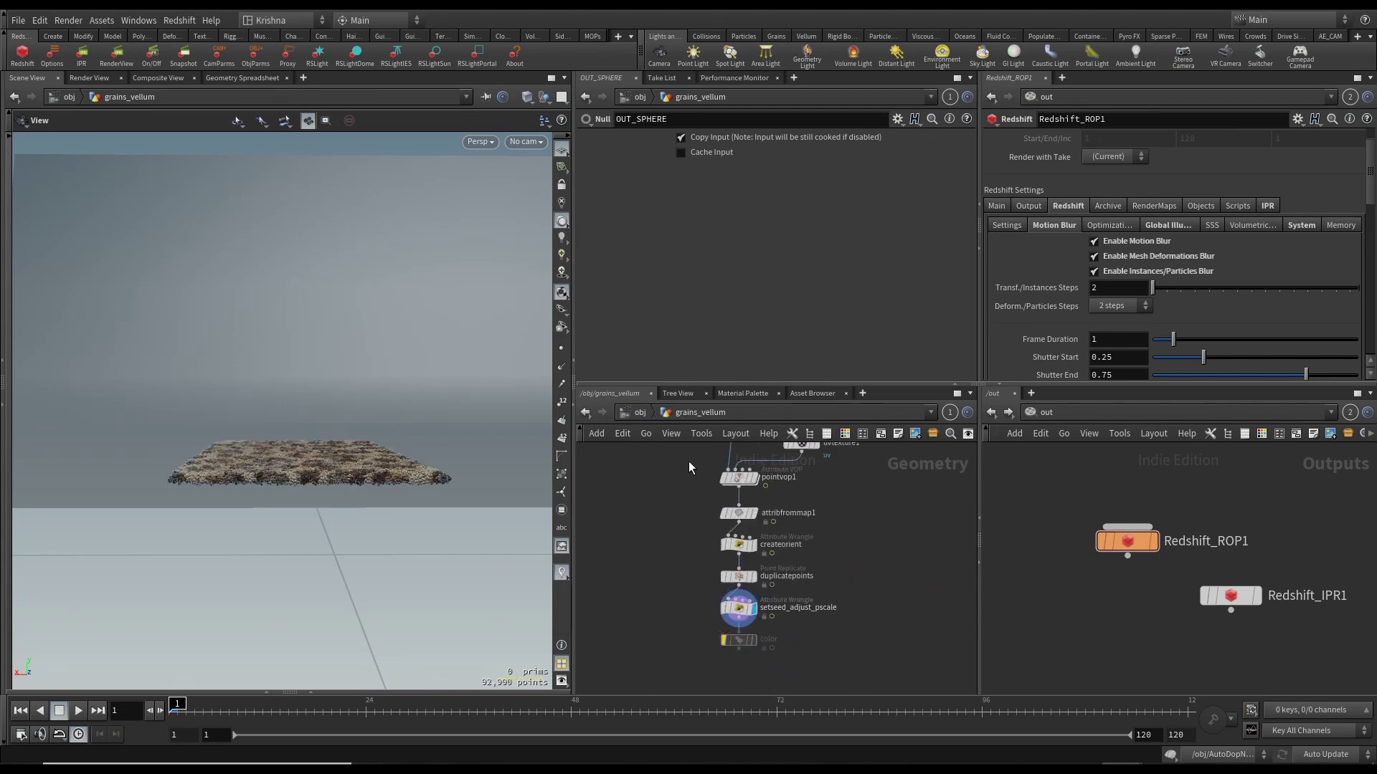
Create a new Geometry object at the obj level and name it sphere_rndr.
key("u")
key("Tab")
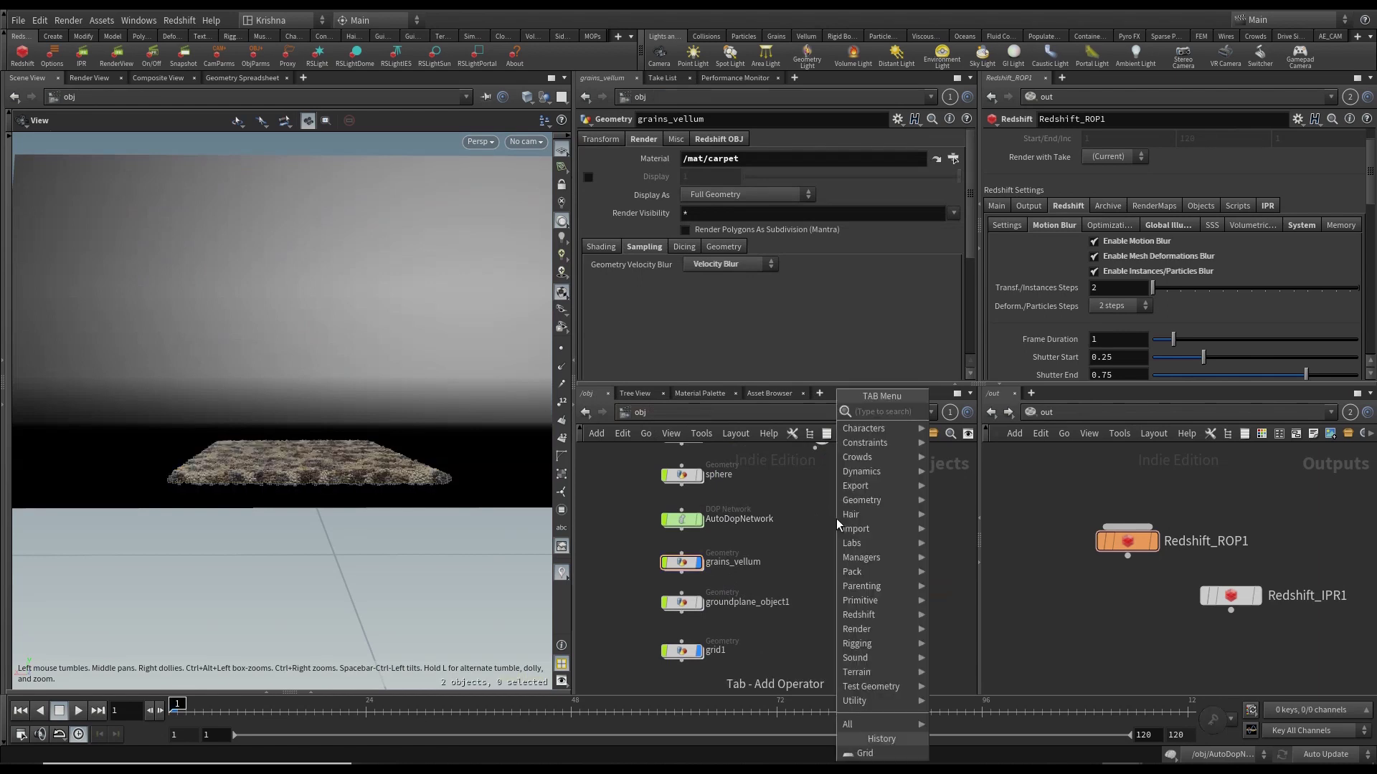
key("Return")
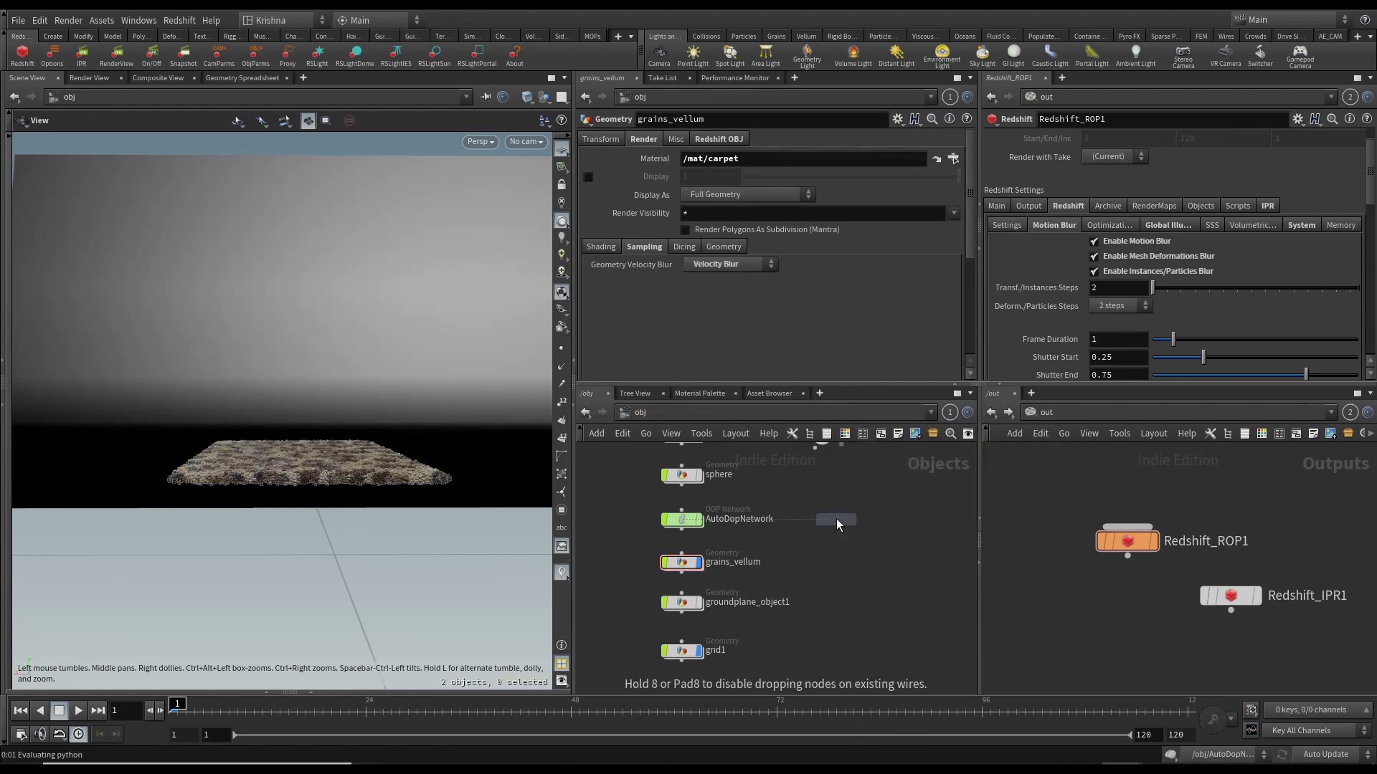
left_click(836, 519)
double_click(868, 520)
type("sphere")
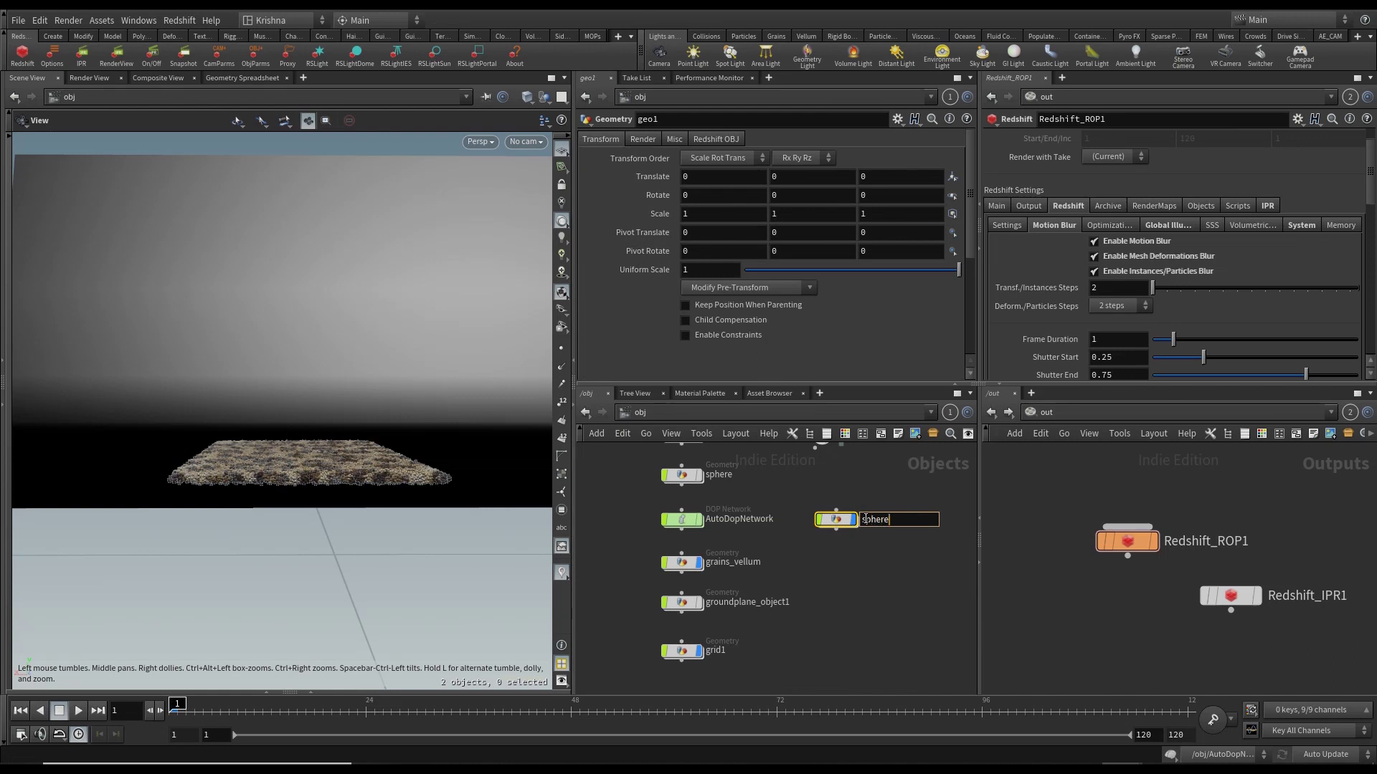
type("_rndr")
key("Return")
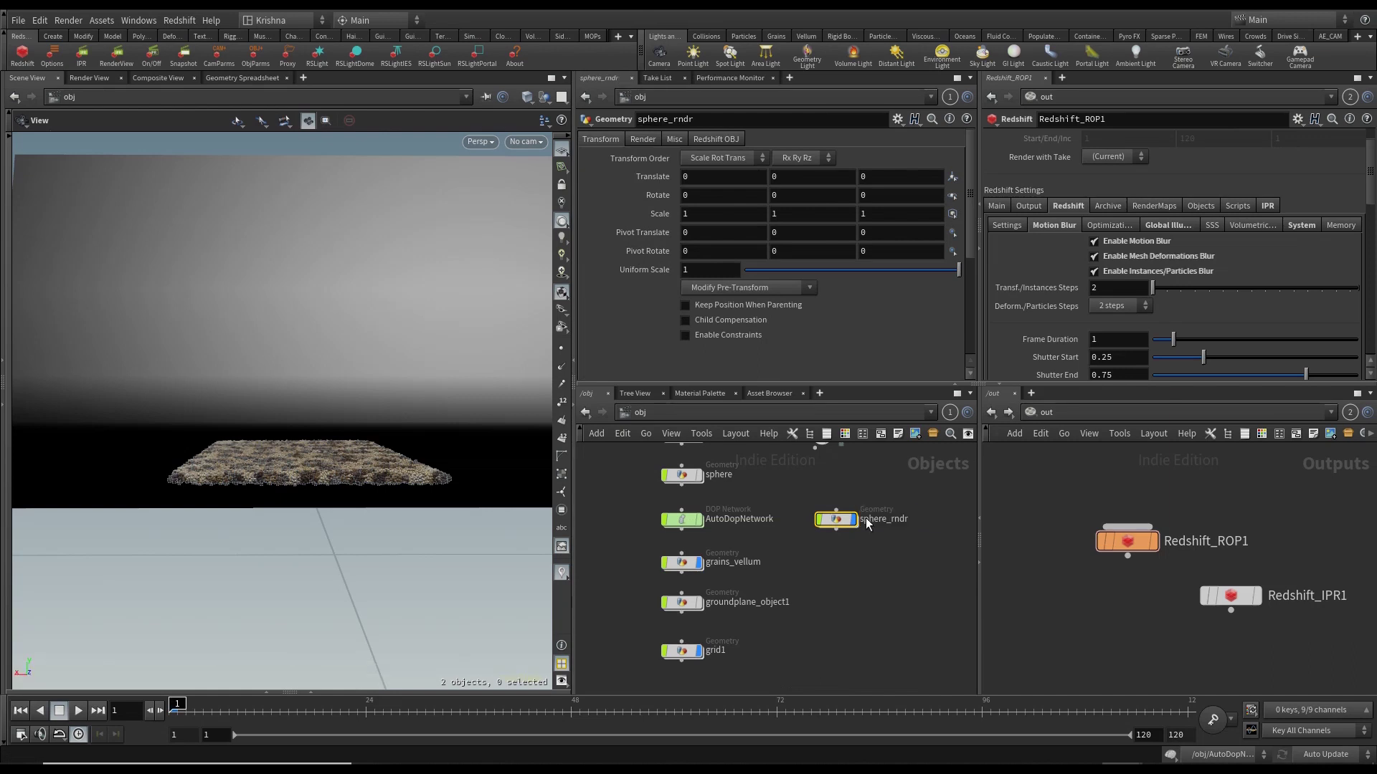
Inside sphere_rndr, add an Object Merge that references OUT_SPHERE from grains_vellum and change its transform mode.
double_click(832, 521)
key("Tab")
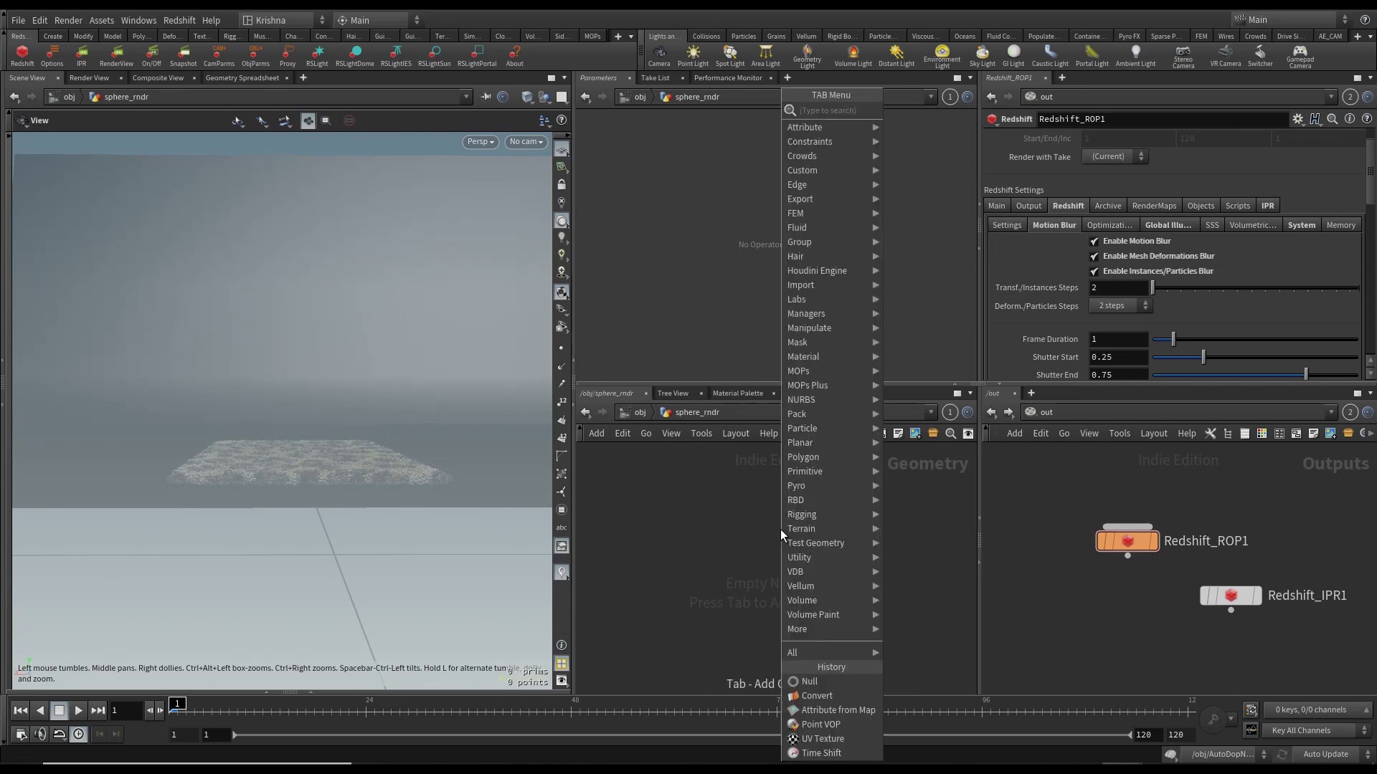
type("obje")
key("Return")
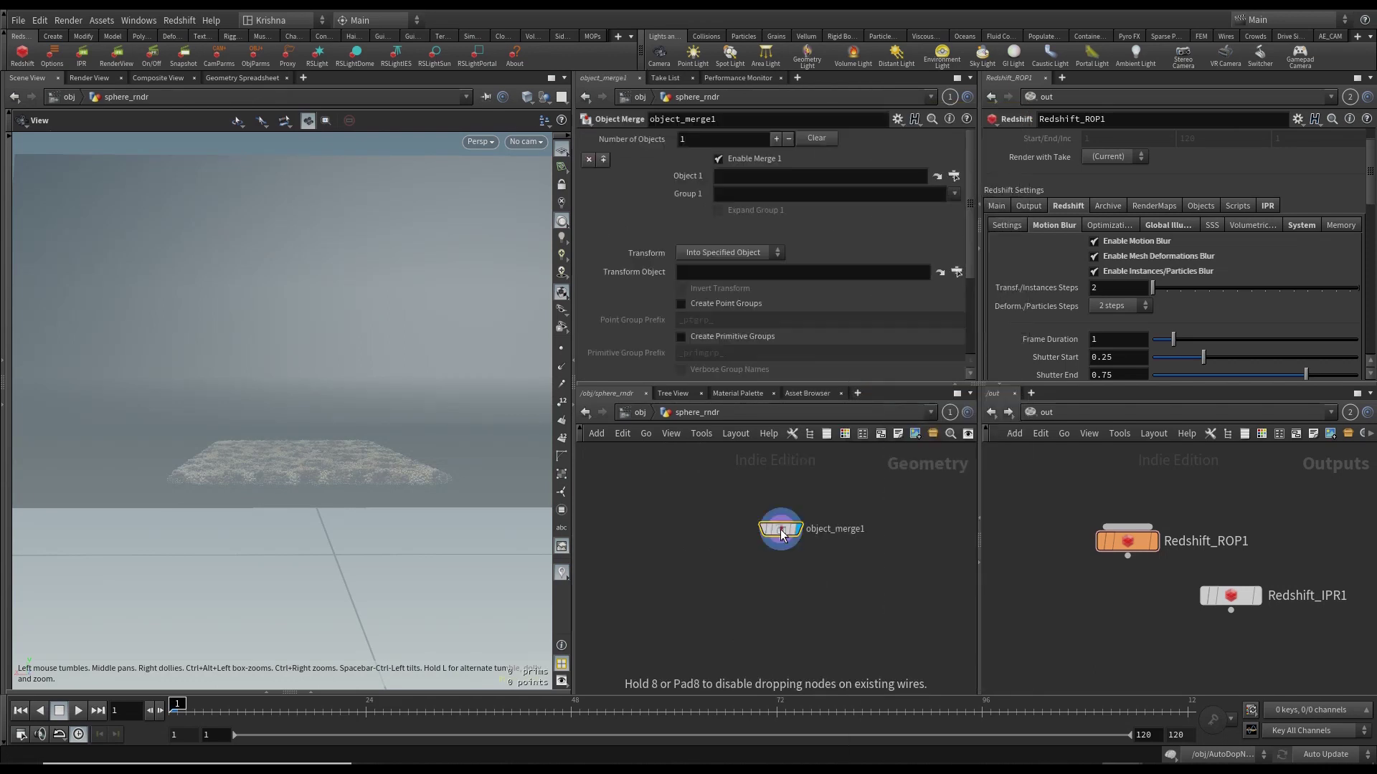
left_click(782, 534)
left_click(953, 176)
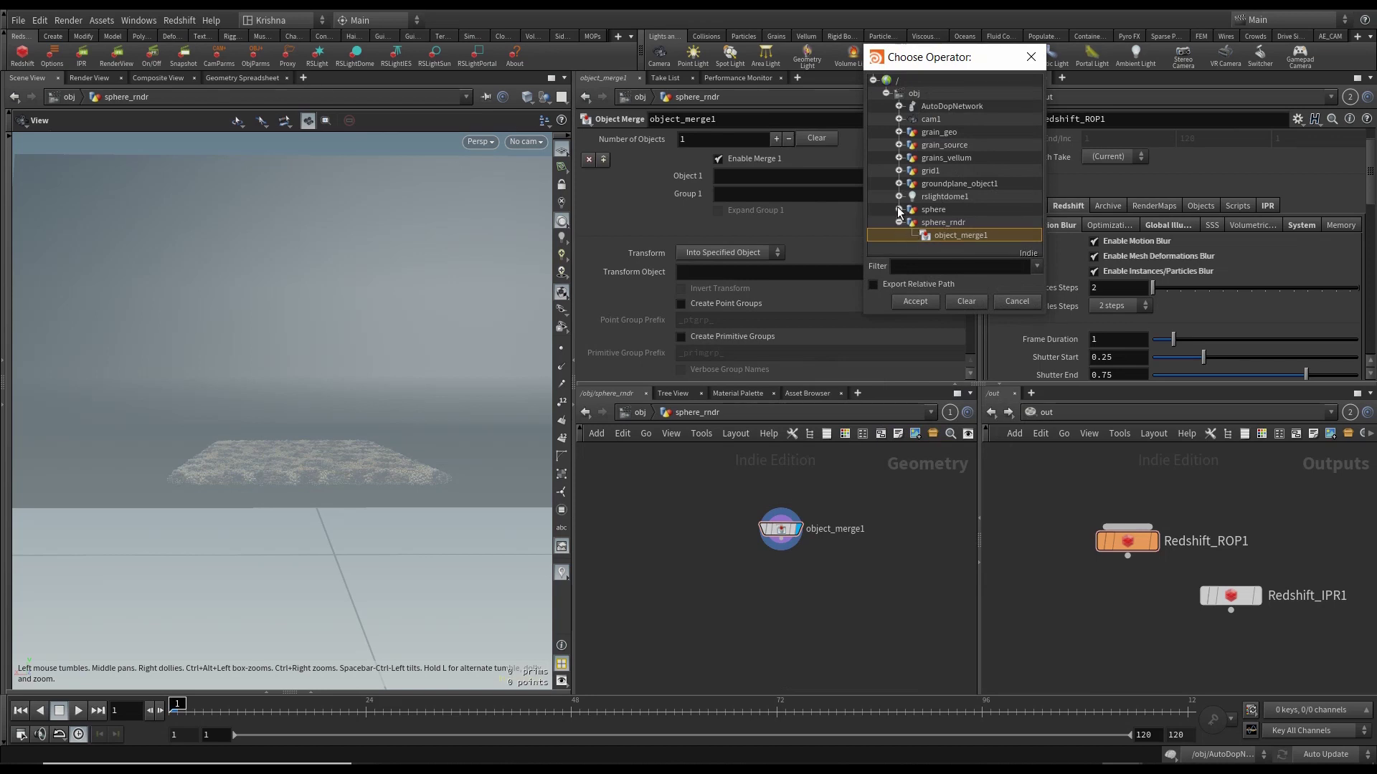
left_click(901, 161)
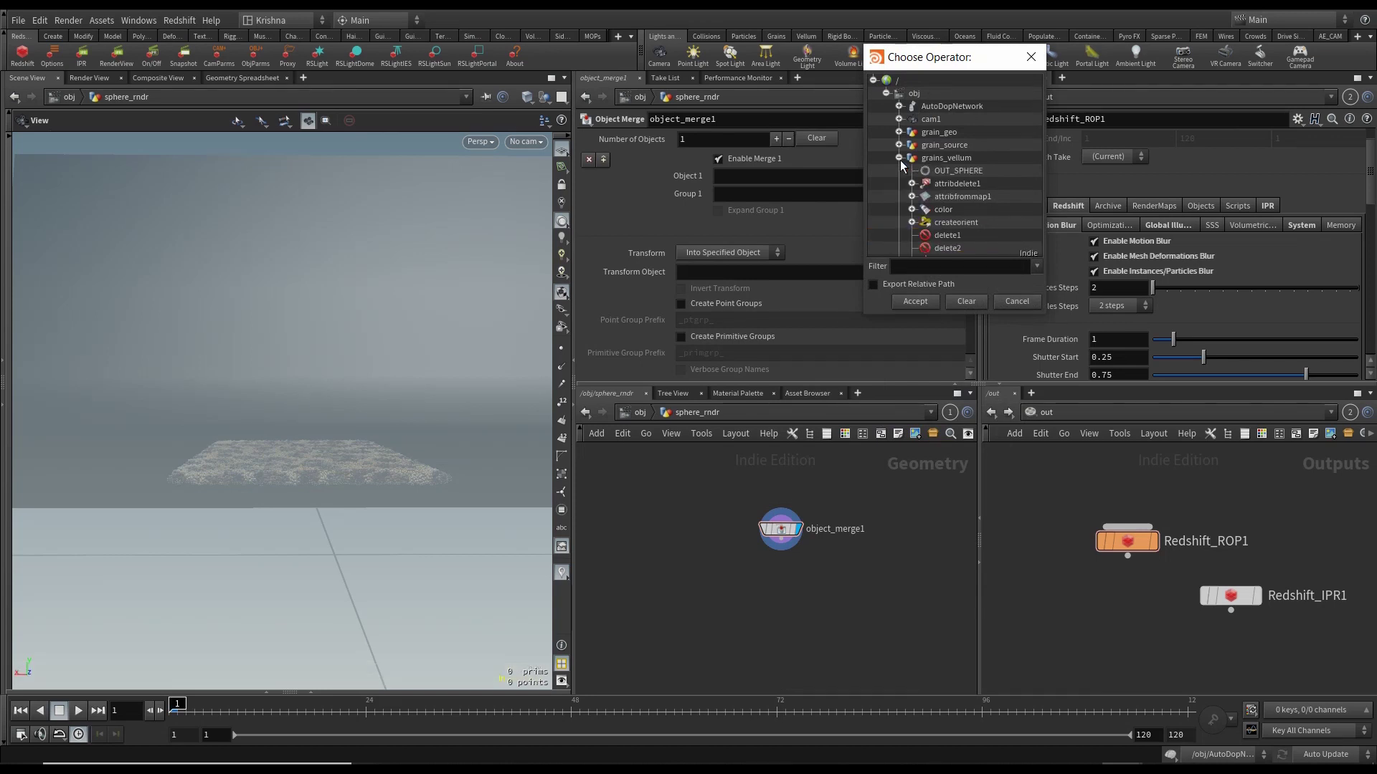
double_click(941, 174)
left_click(738, 251)
left_click(724, 279)
In the mat network, add an RS Material below carpet and name it sphere.
left_click(635, 414)
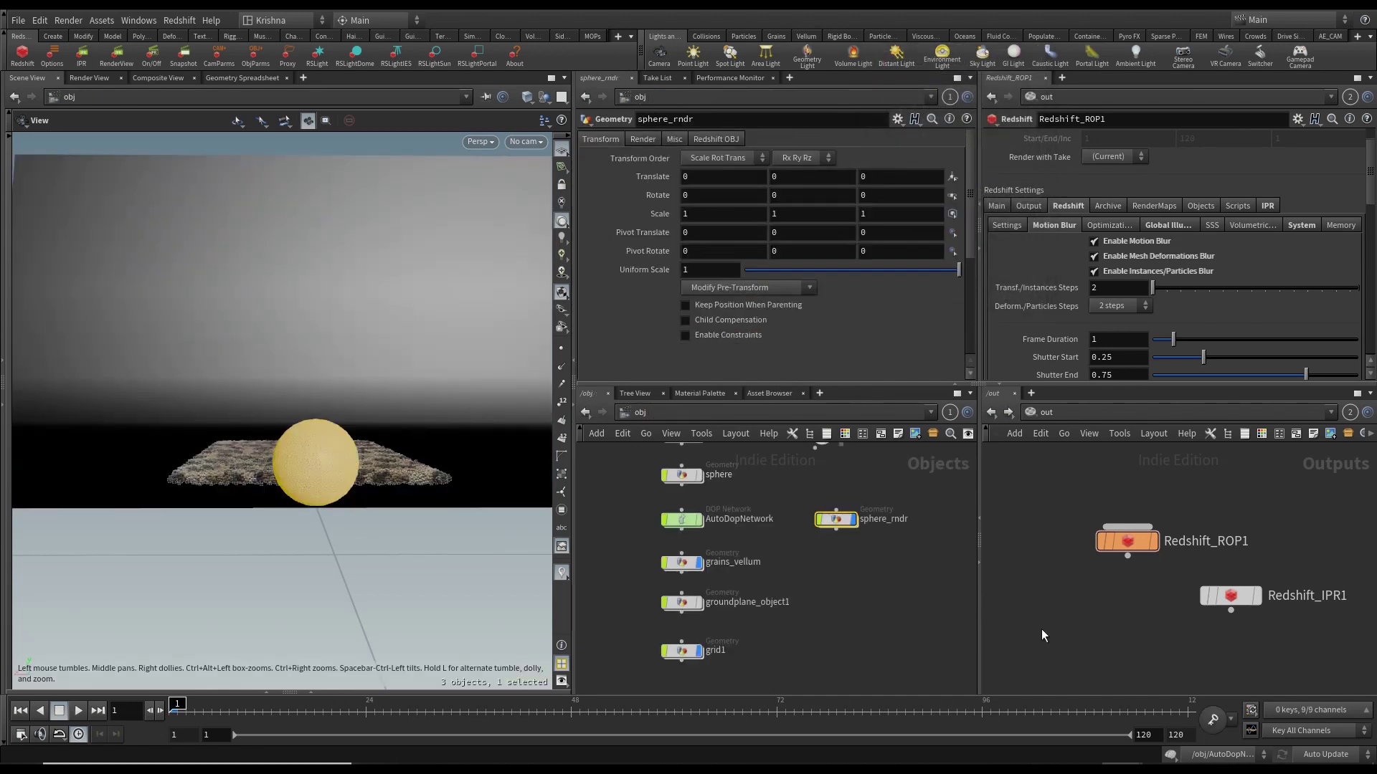
left_click(1044, 412)
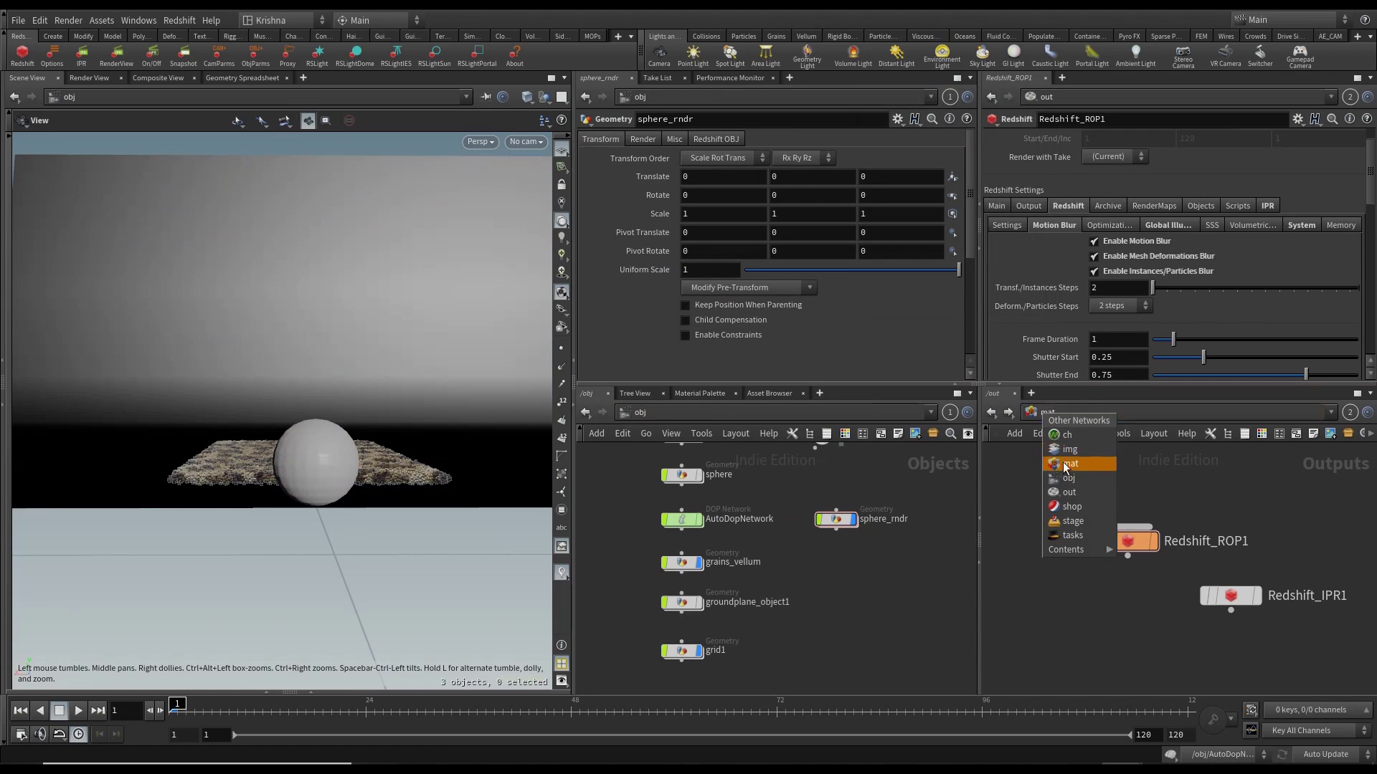
left_click(1062, 462)
scroll(1119, 488, "down", 3)
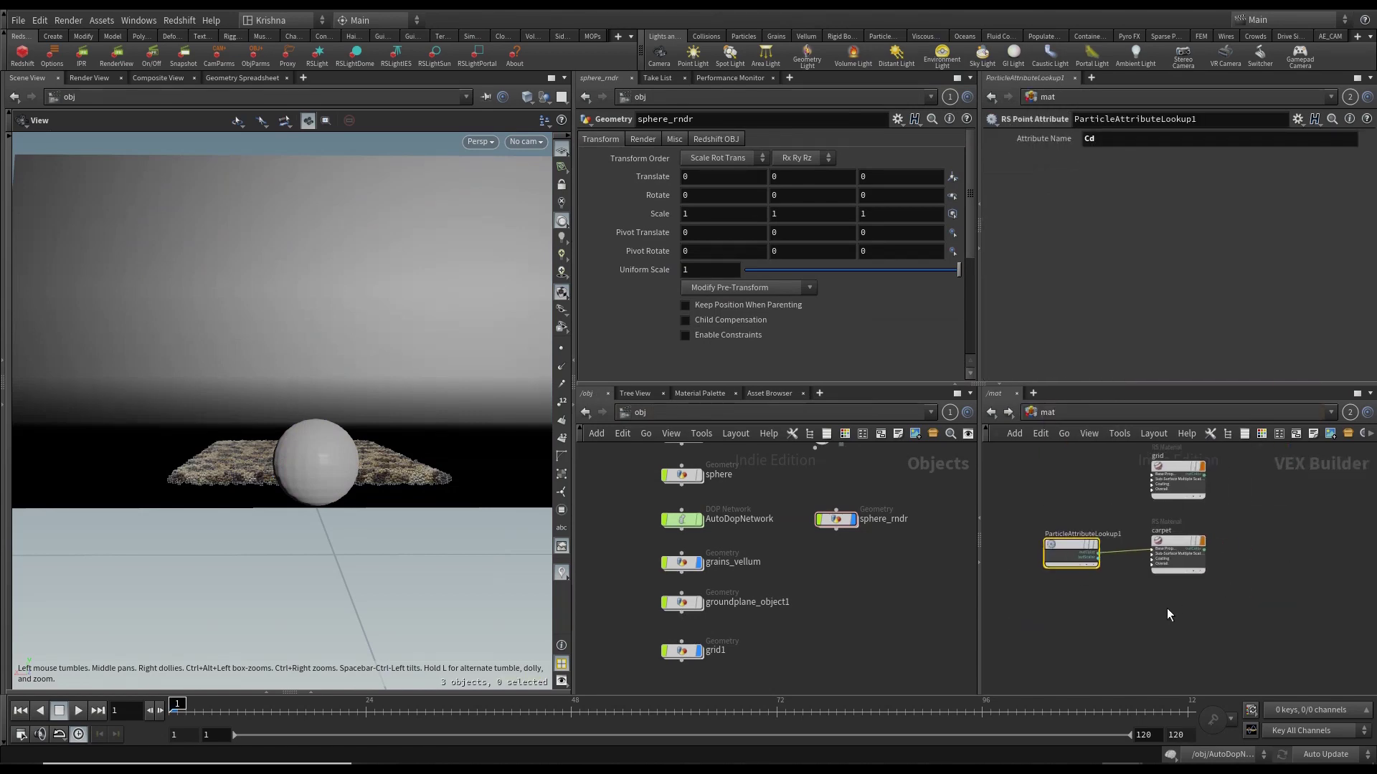
key("Tab")
type("rs ma")
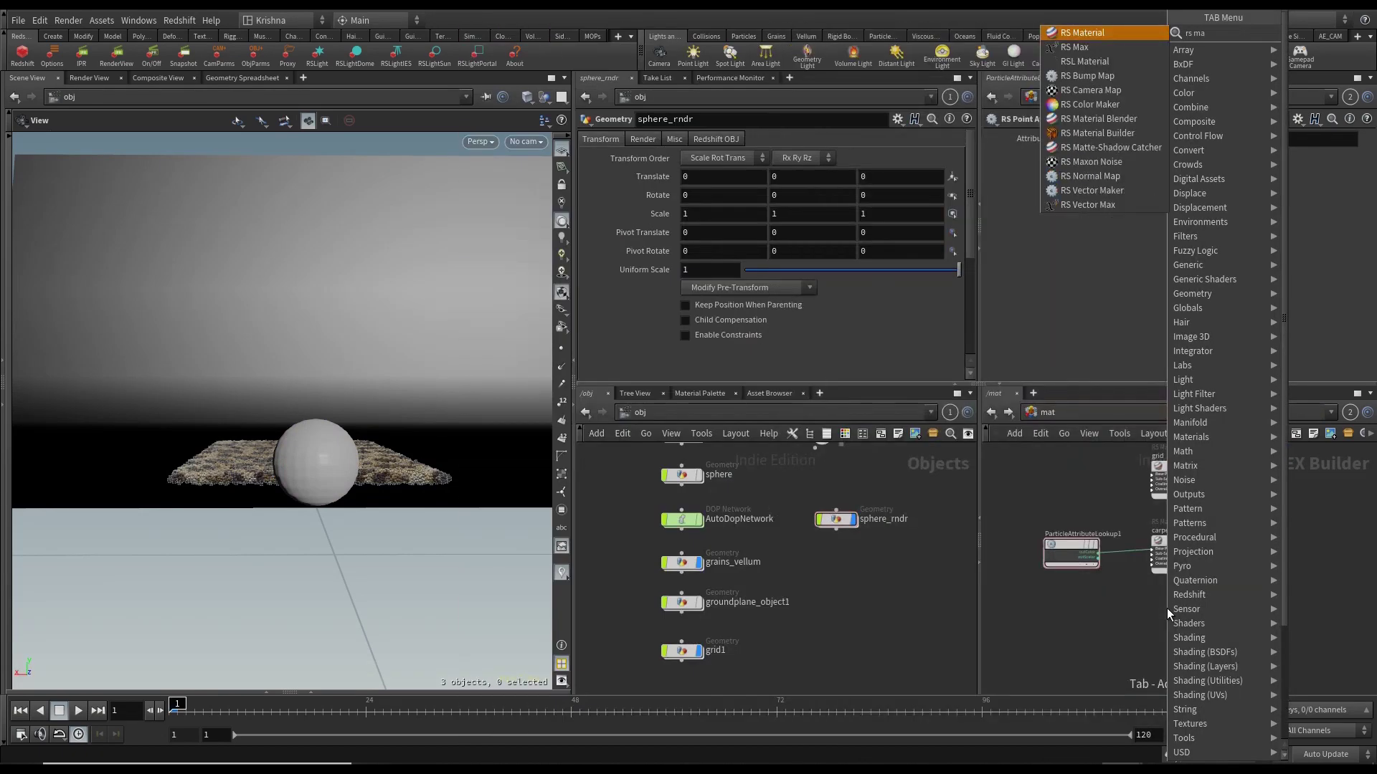
key("Return")
left_click(1167, 608)
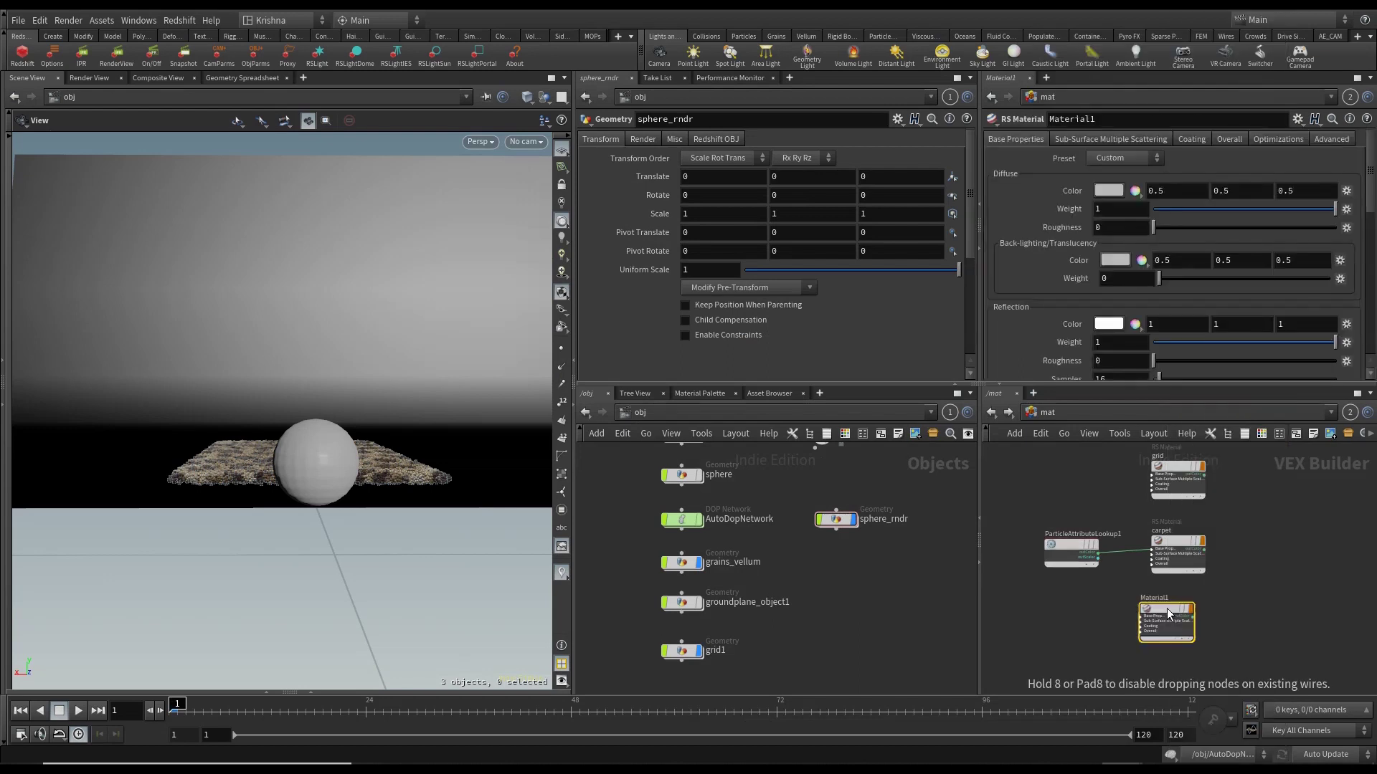
double_click(1165, 599)
type("sphere")
key("Return")
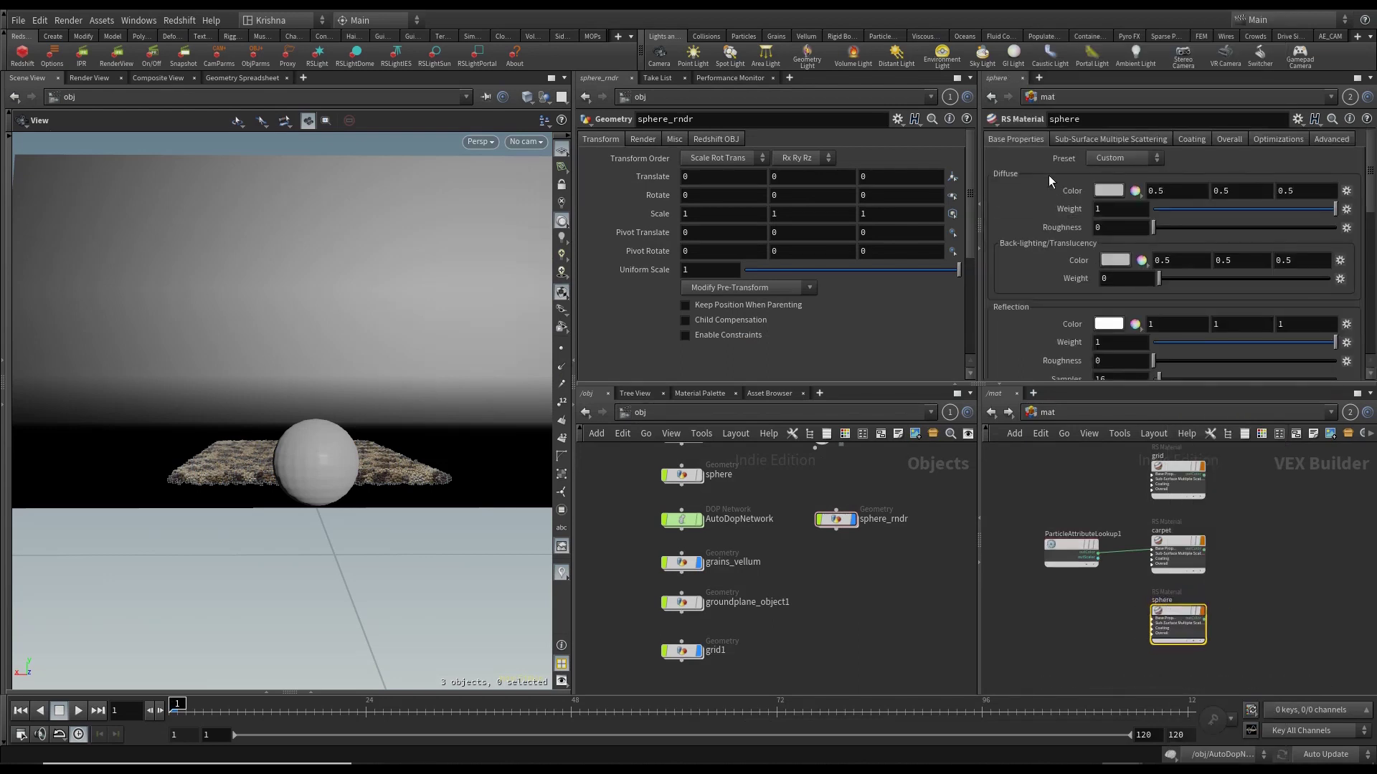
Apply the Iron preset to the sphere material and assign /mat/sphere as the render material of sphere_rndr.
left_click(1102, 159)
left_click(1111, 290)
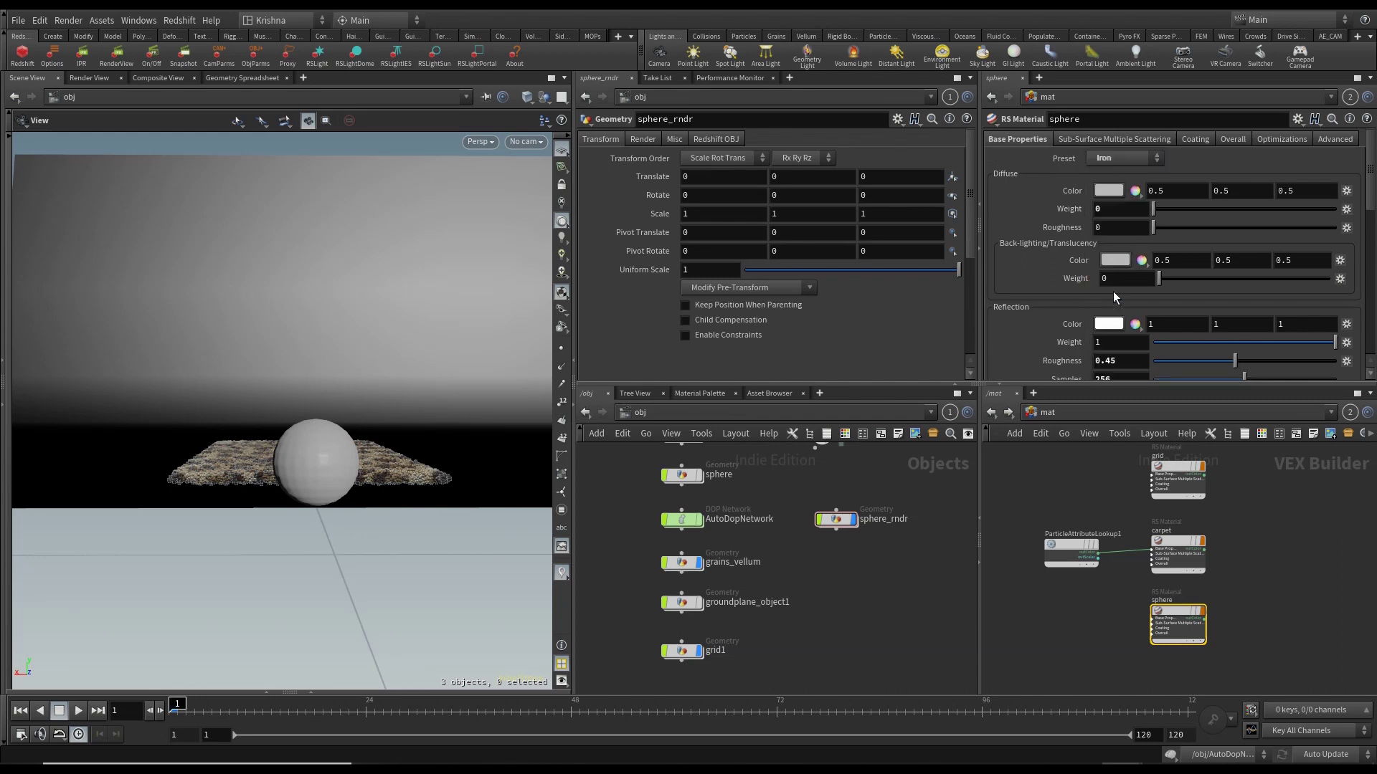
left_click(846, 514)
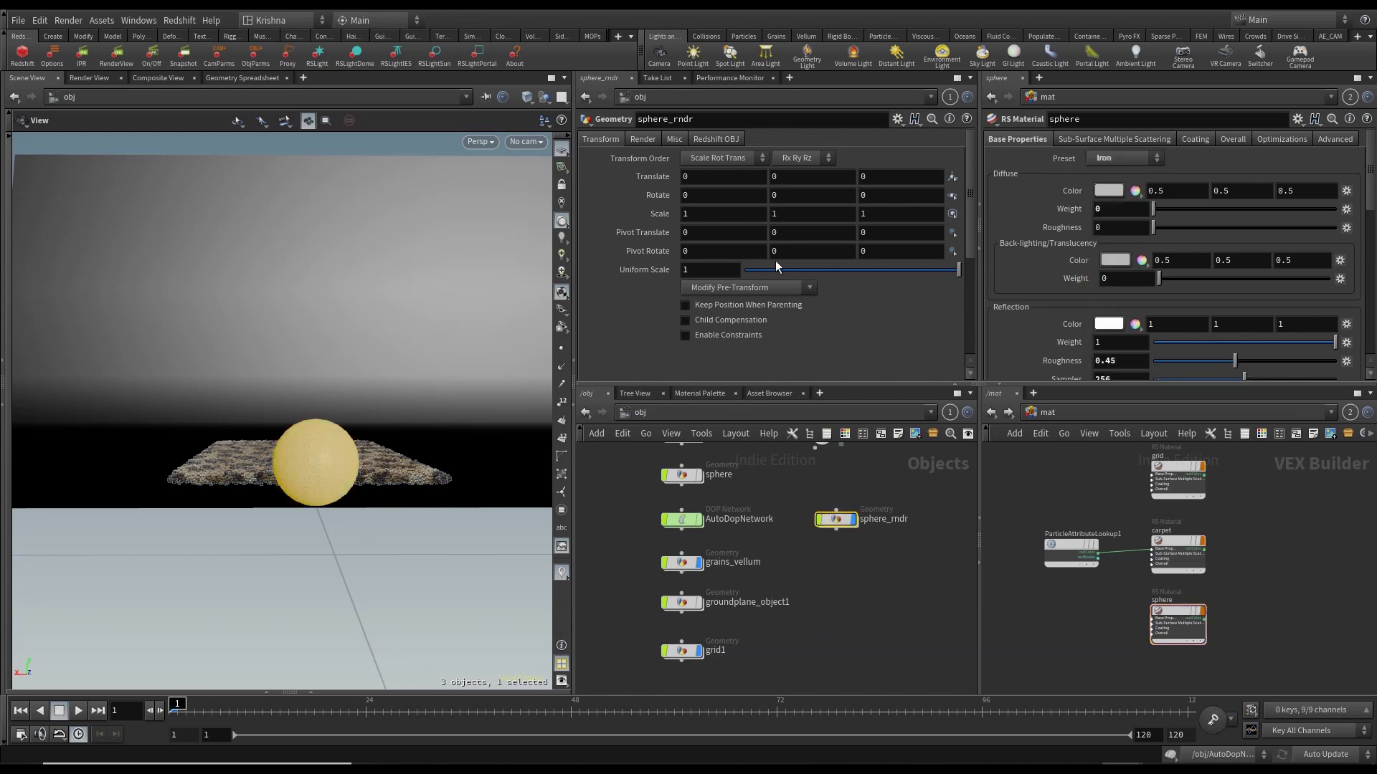
left_click(643, 139)
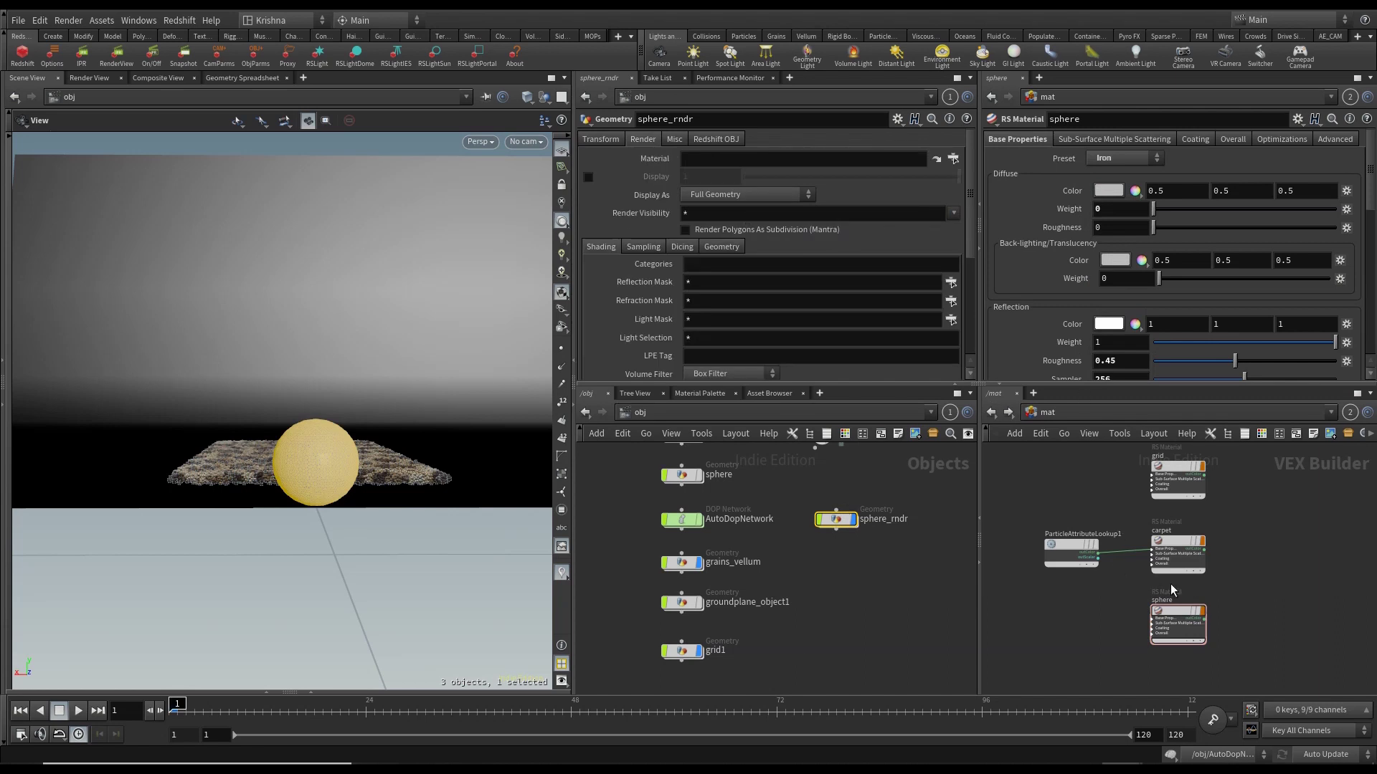
mouse_move(1190, 609)
left_mouse_down()
mouse_move(937, 351)
mouse_move(716, 160)
left_mouse_up()
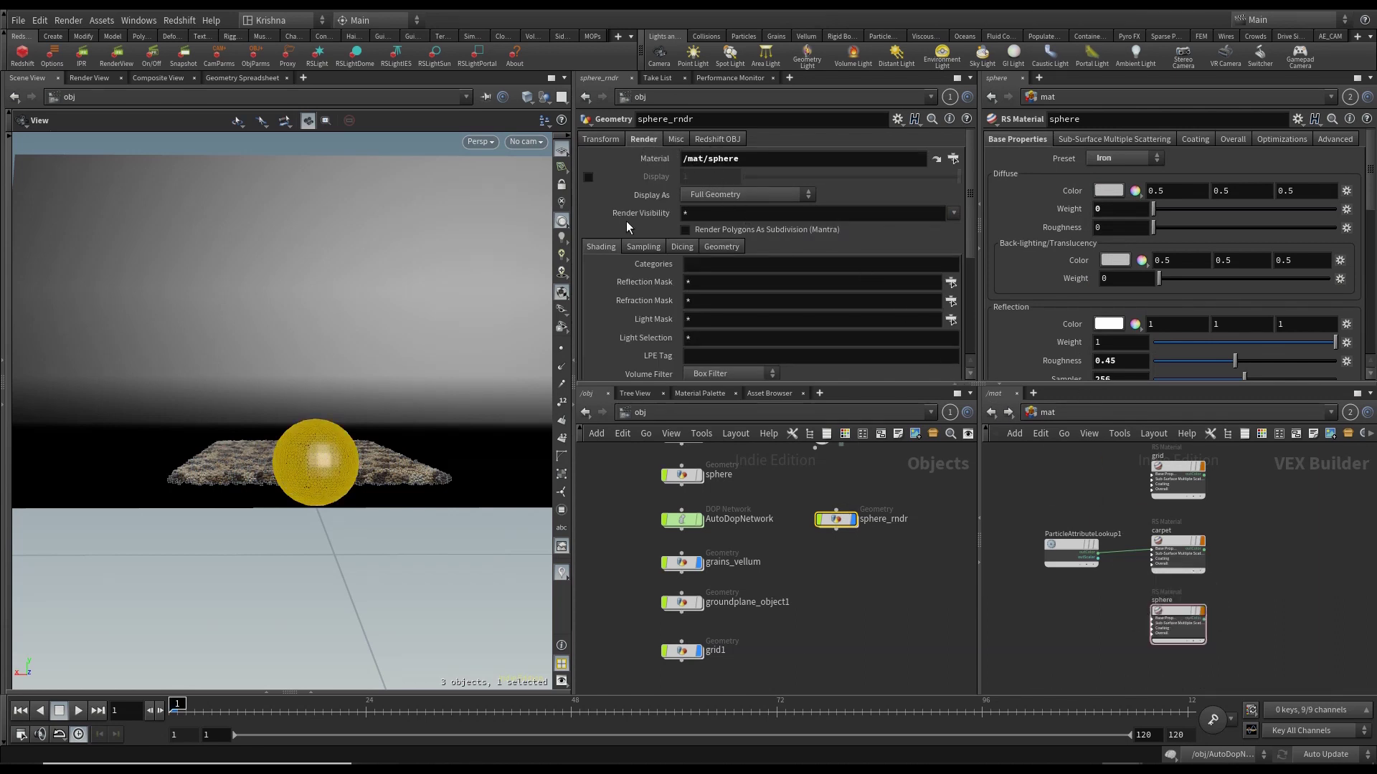
Set the Geometry Velocity Blur sampling of sphere_rndr to Velocity Blur.
left_click(643, 246)
left_click(692, 270)
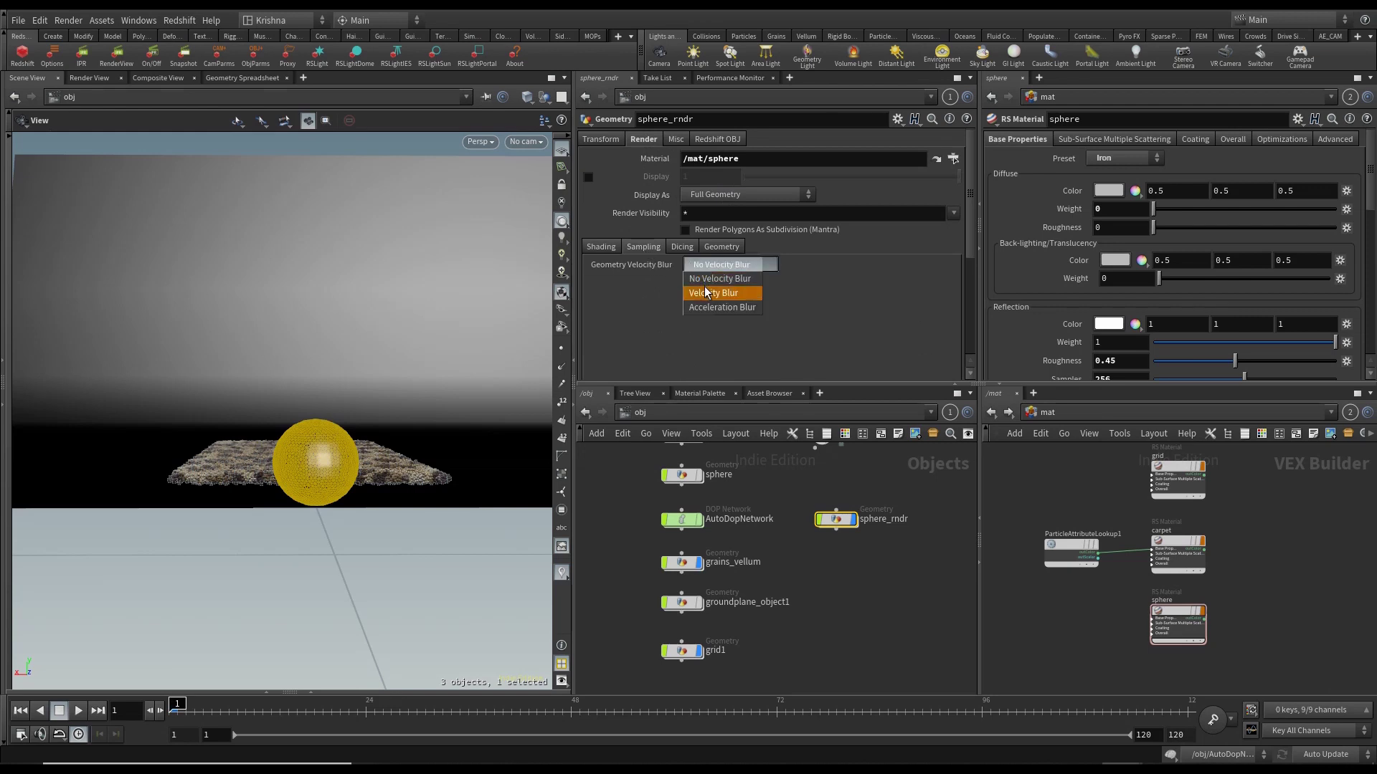
left_click(705, 298)
left_click(851, 629)
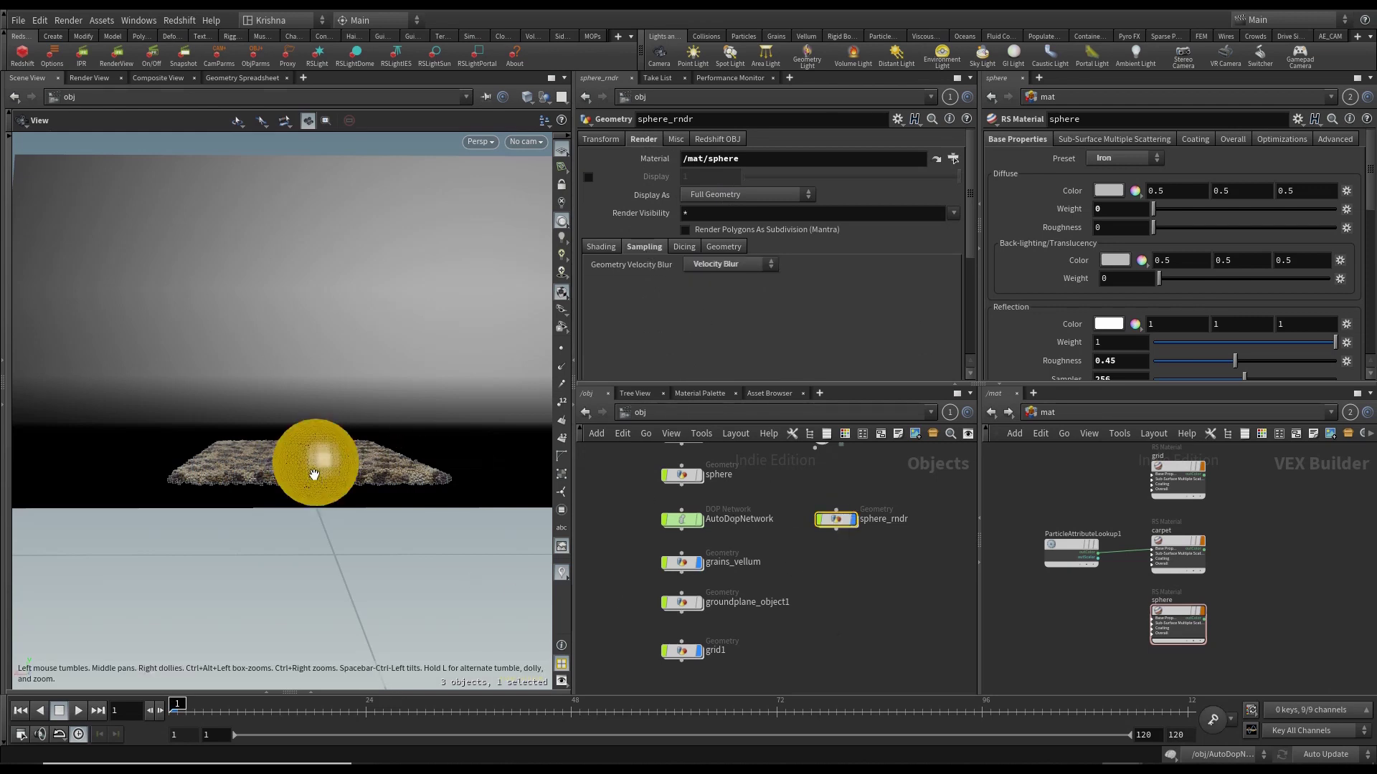
Enable Redshift tessellation on the sphere_rndr object so its faceted surface is subdivided.
scroll(323, 459, "up", 3)
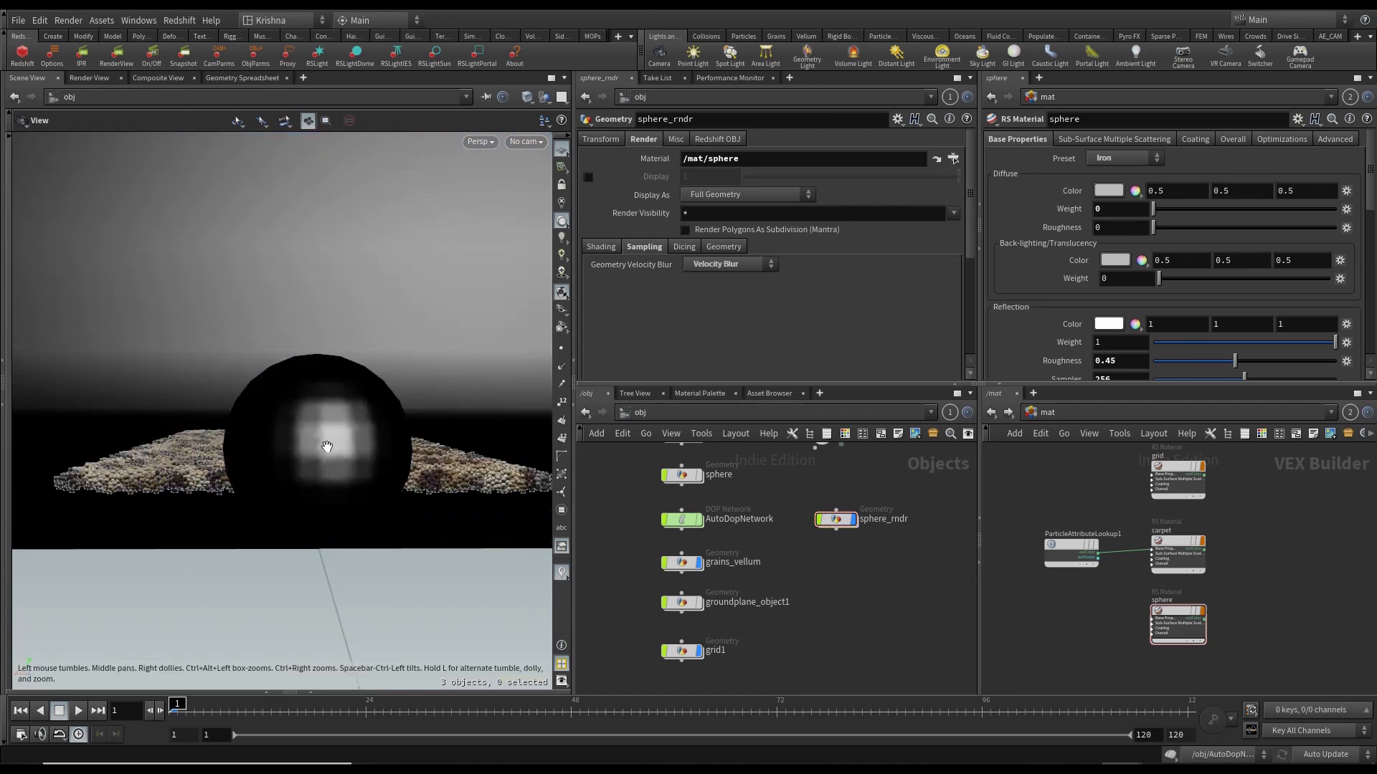
left_click(704, 143)
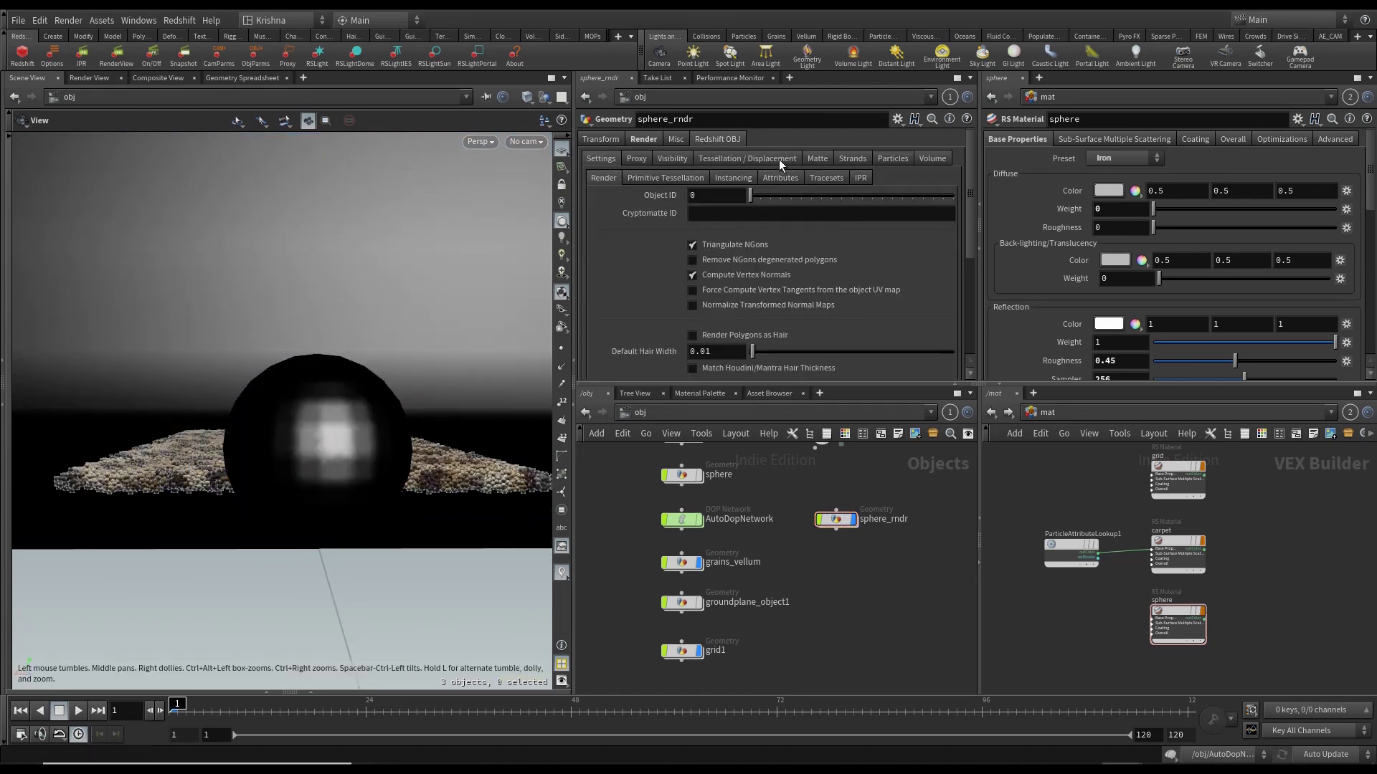
left_click(716, 160)
left_click(720, 188)
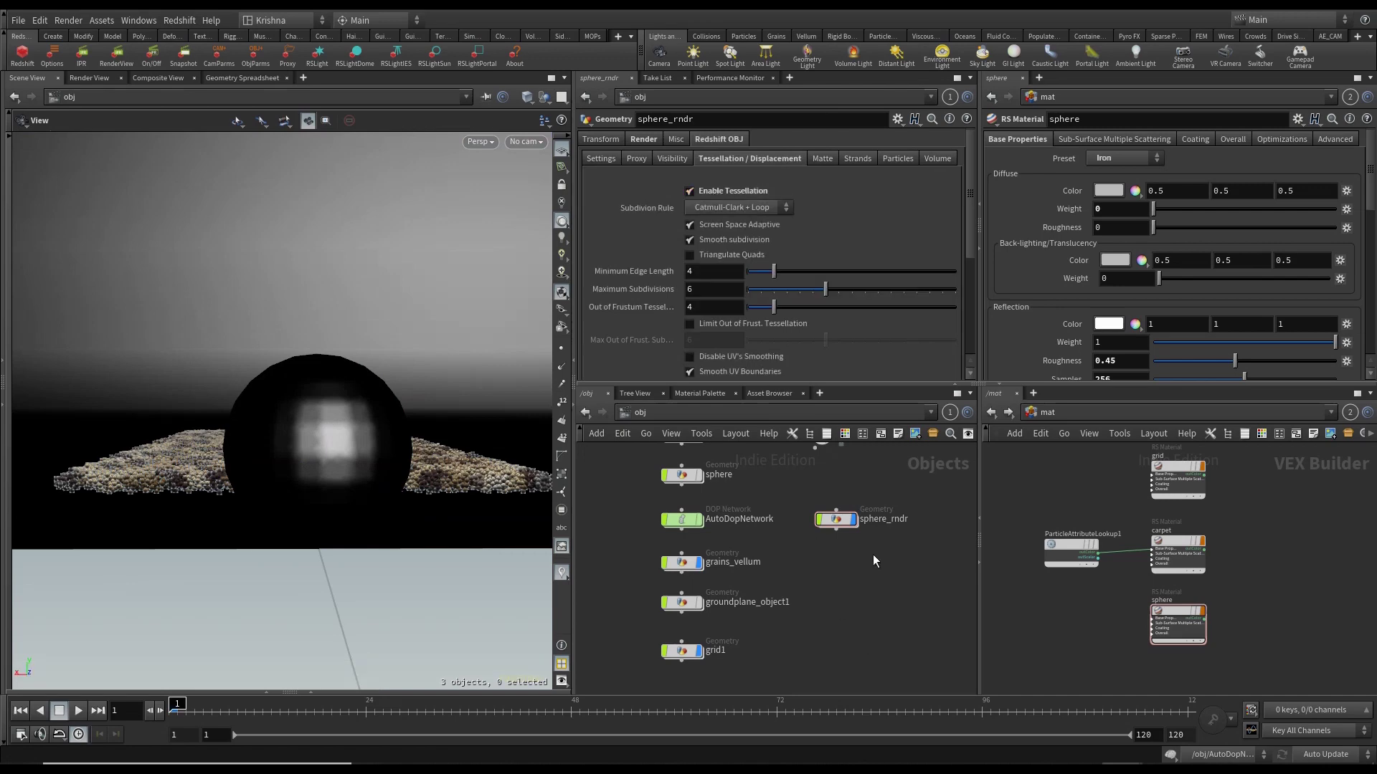
Try adding a Normal node after object_merge1 inside sphere_rndr and delete it again.
double_click(835, 518)
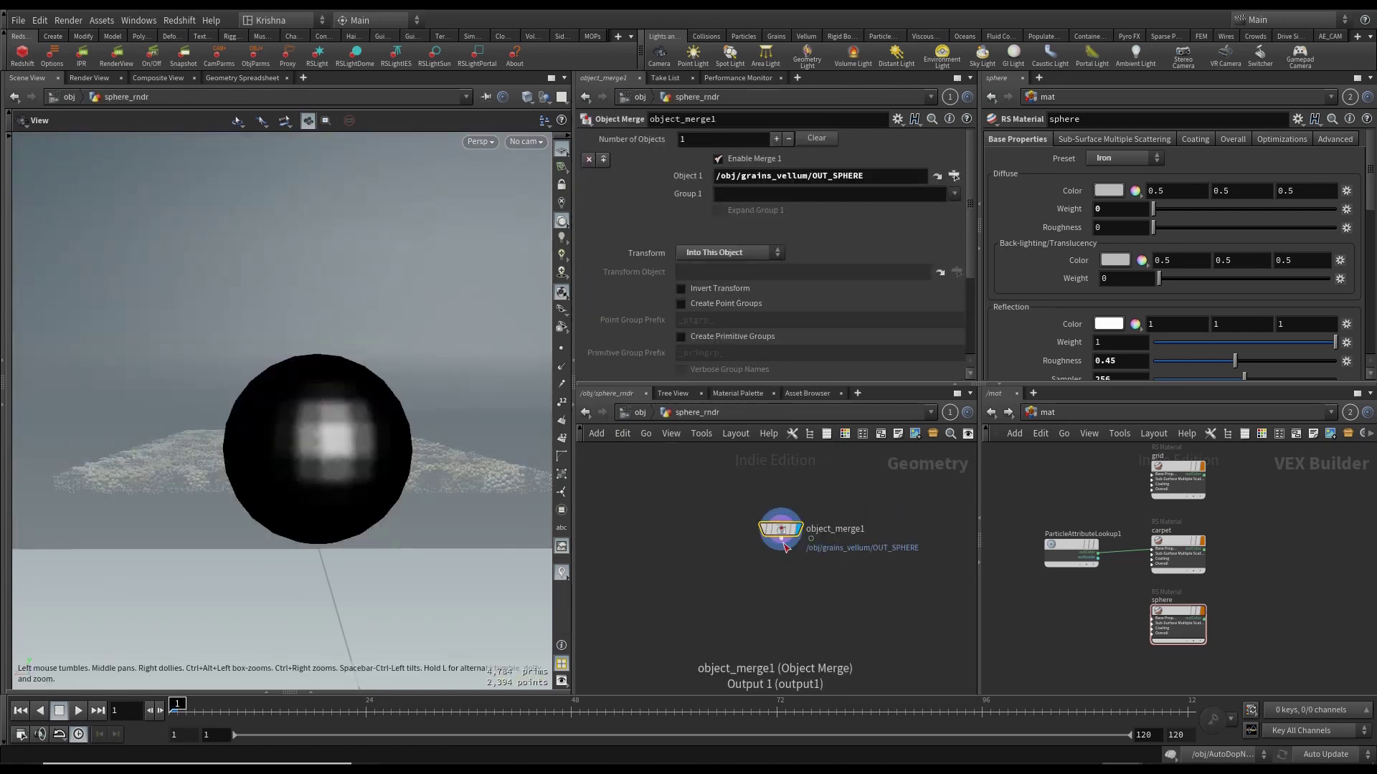
key("Tab")
type("normal")
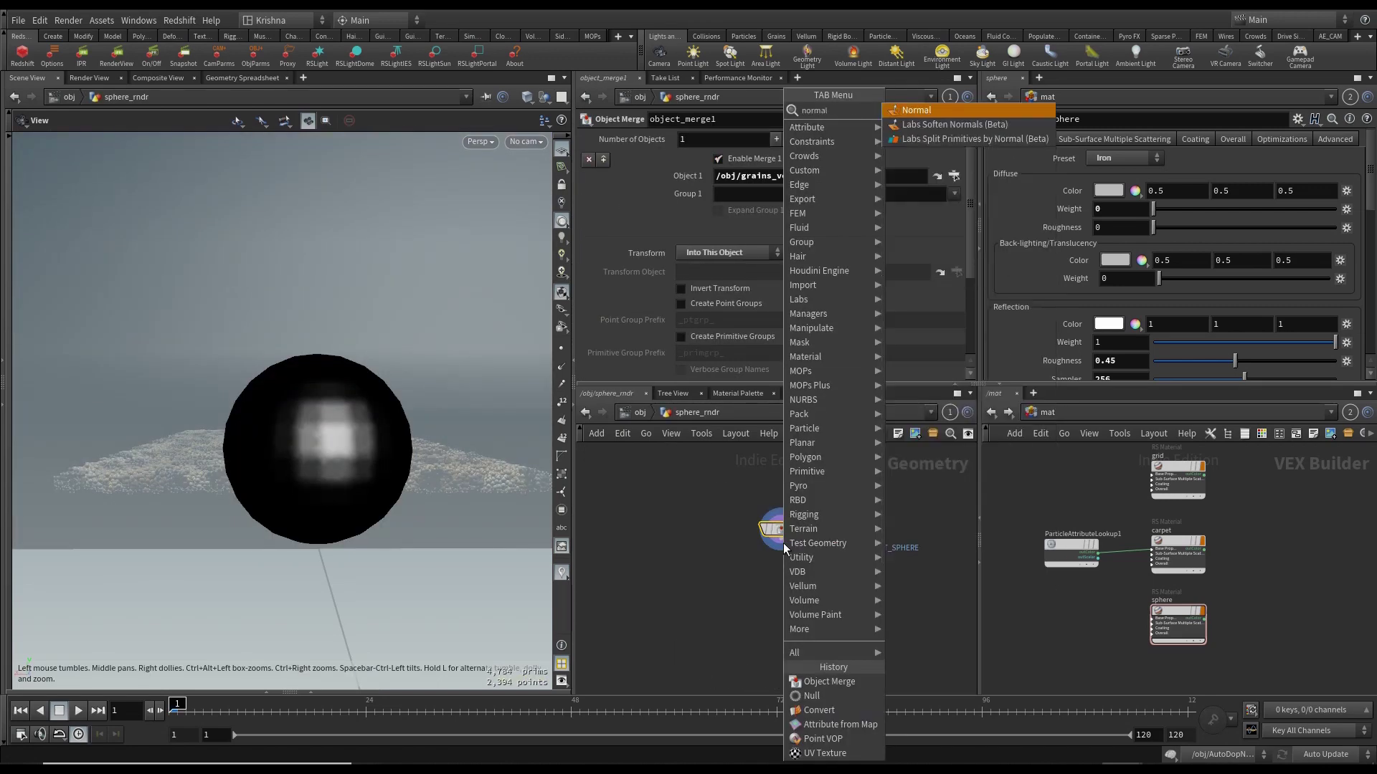
key("Return")
left_click(785, 547)
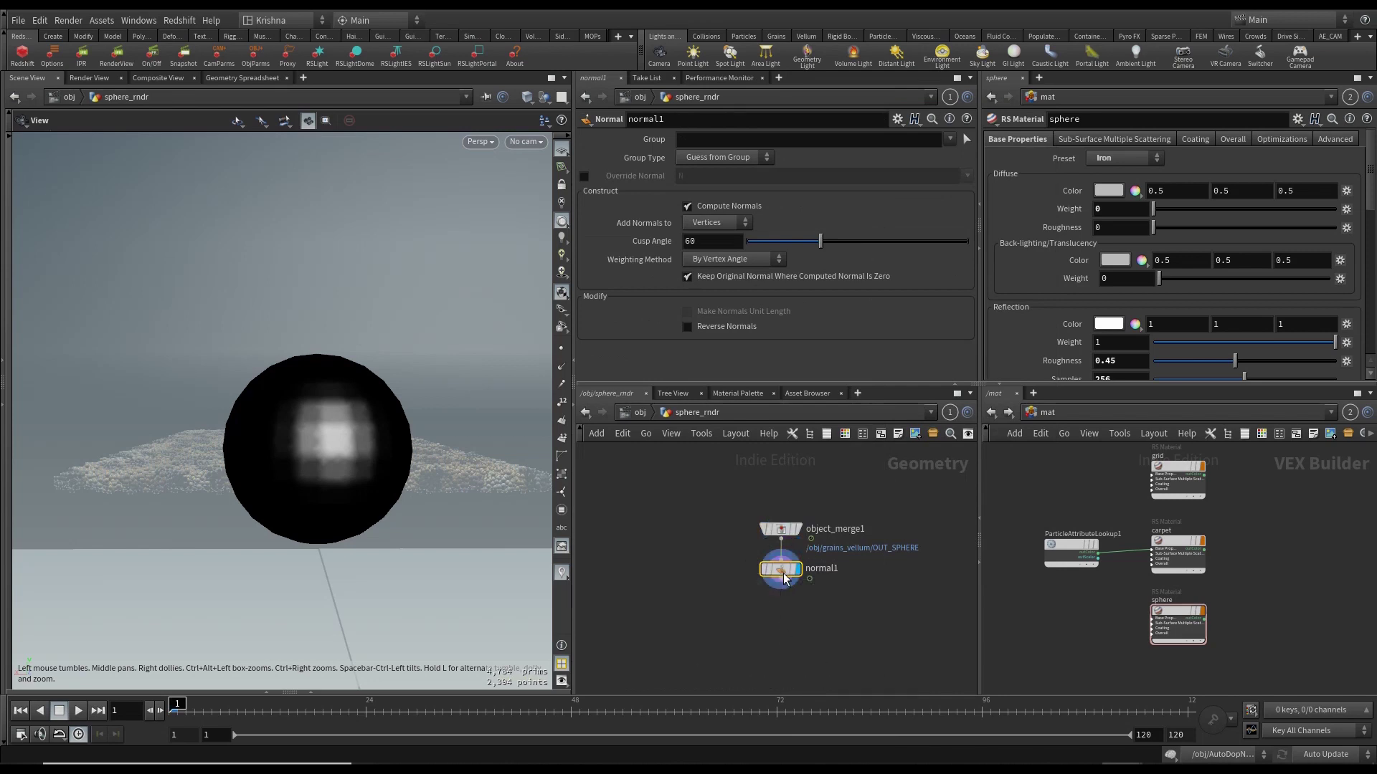
key("Delete")
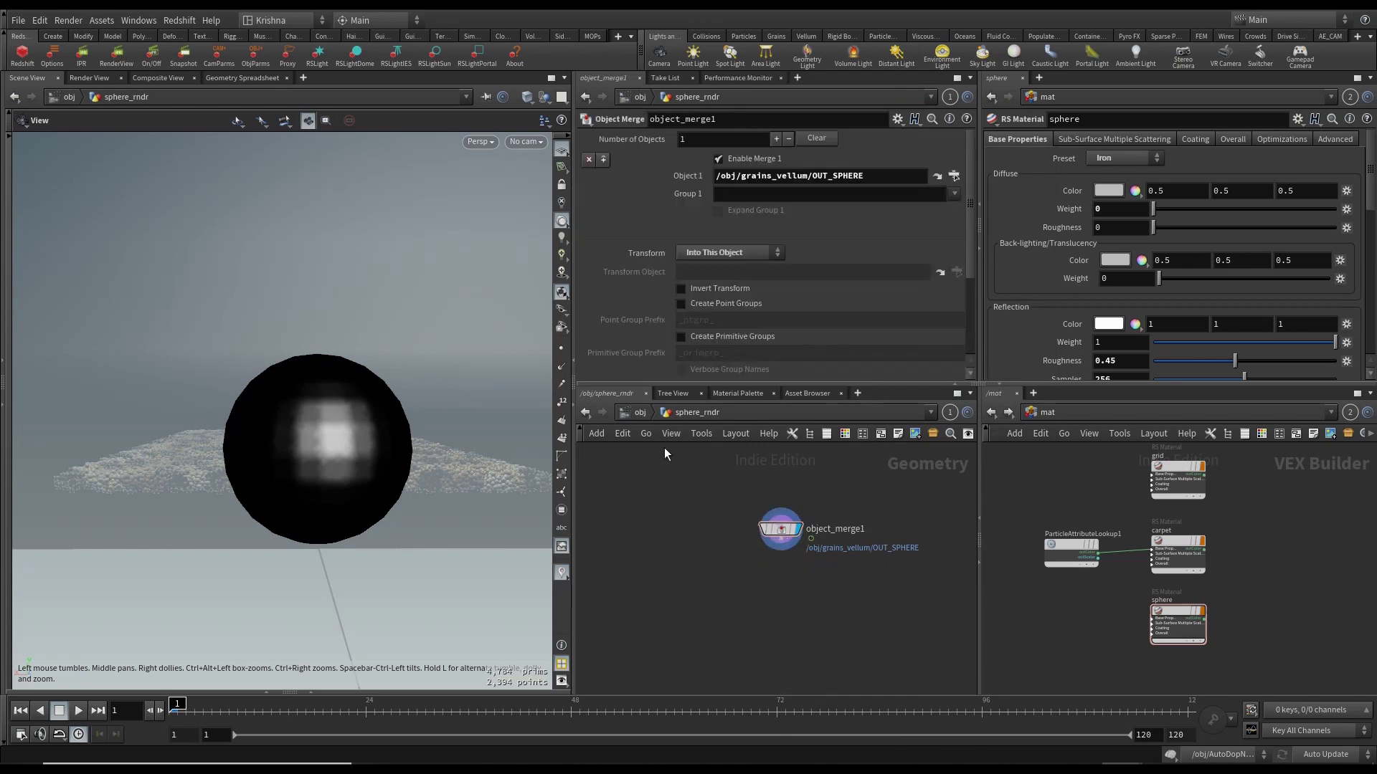
Return to the obj level and move the sphere_rndr node up beneath rslightdome1.
left_click(640, 412)
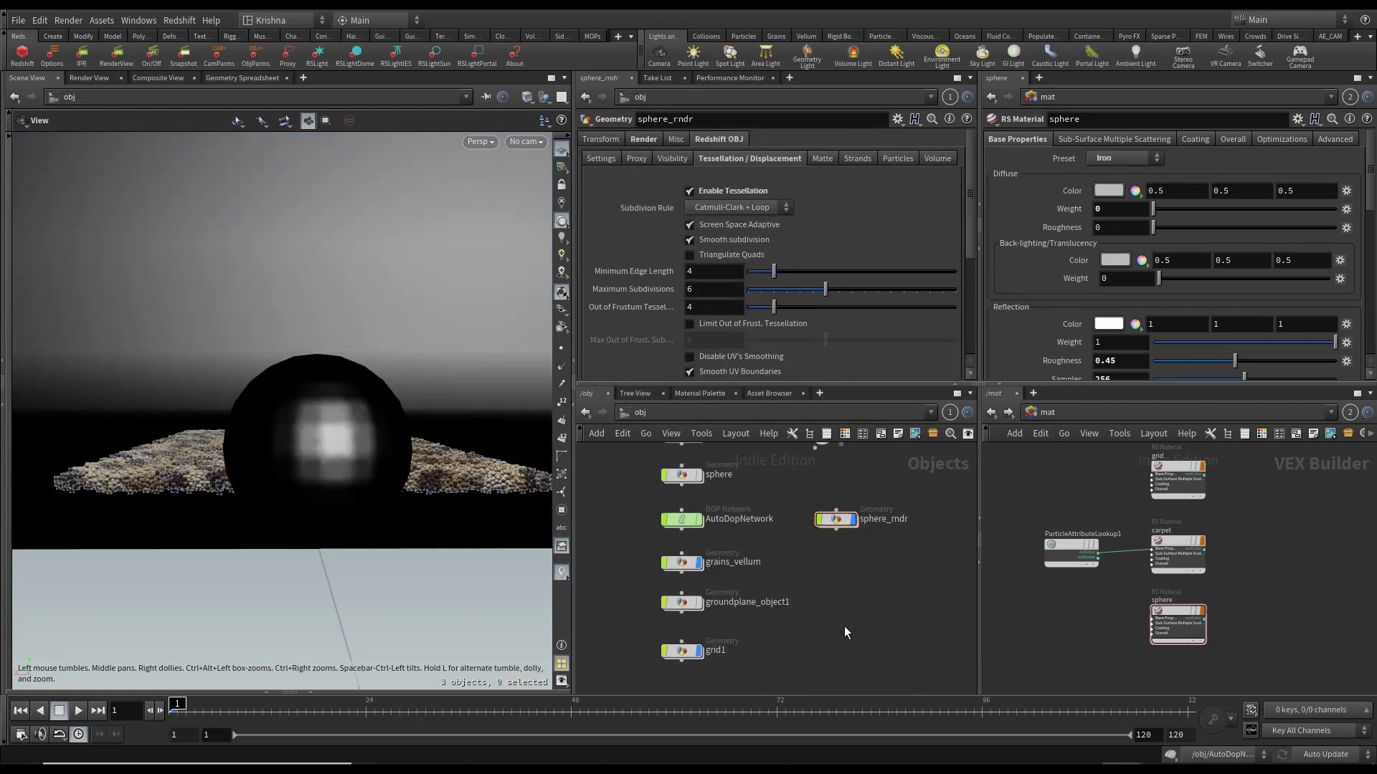
scroll(847, 576, "down", 3)
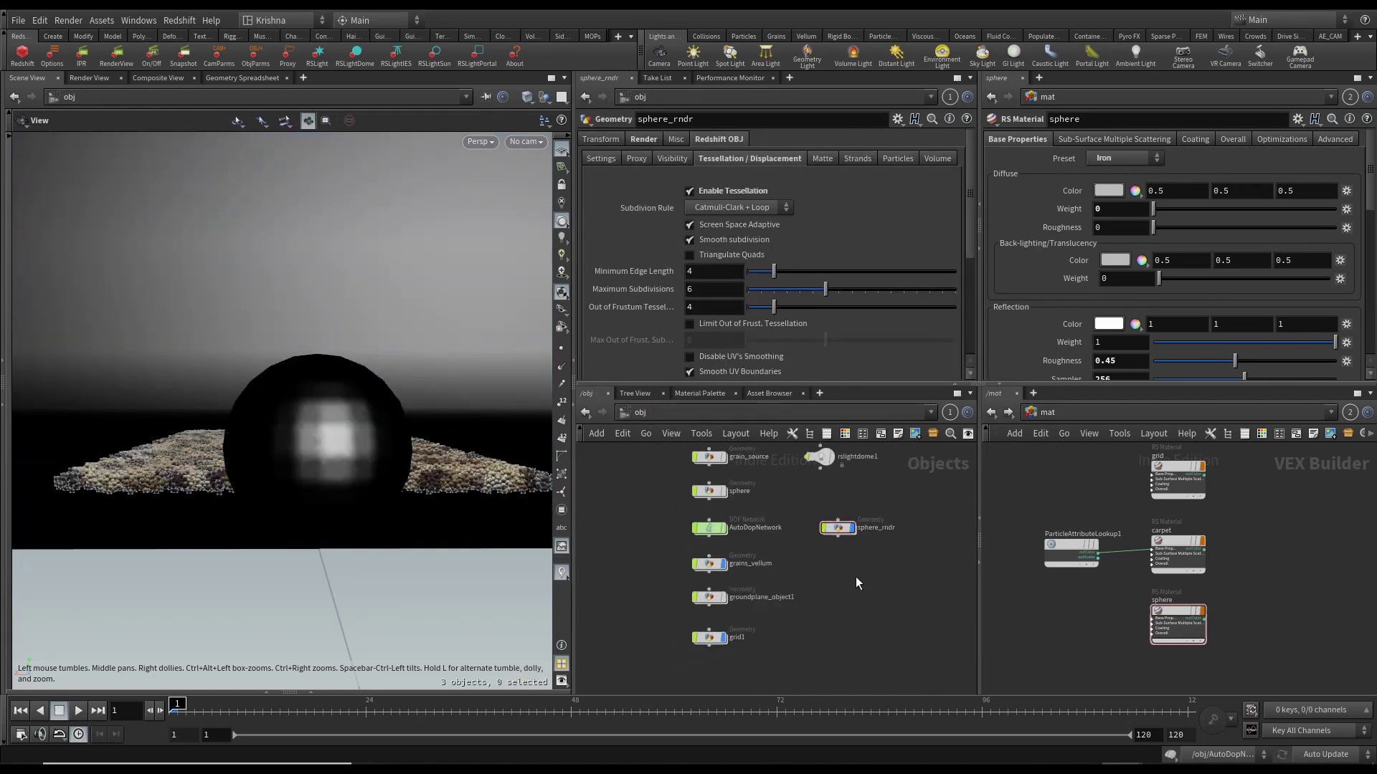
left_click_drag(834, 534, 832, 524)
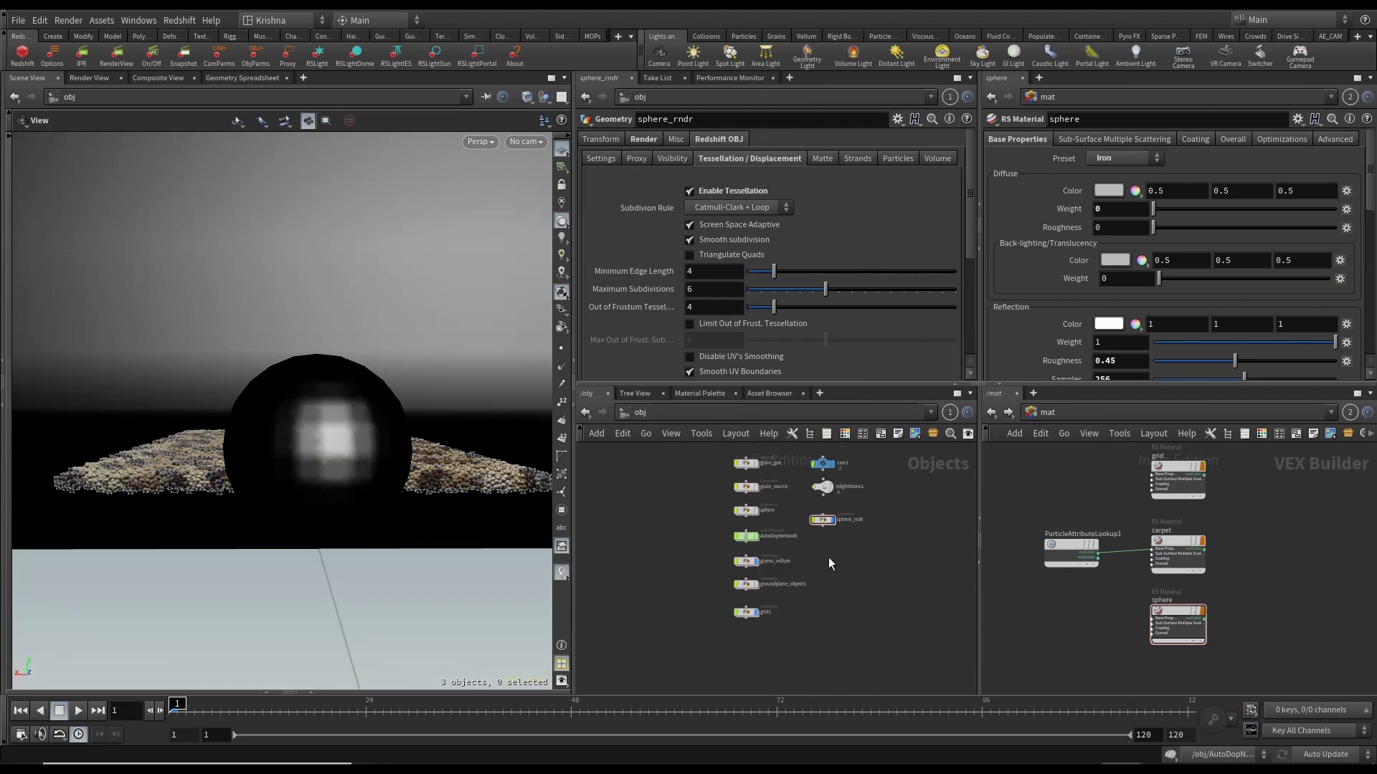
Examine the grain_source network, checking the grain_constraints settings, the OUT_COLLISION branch and the GEO output branch.
scroll(734, 516, "up", 3)
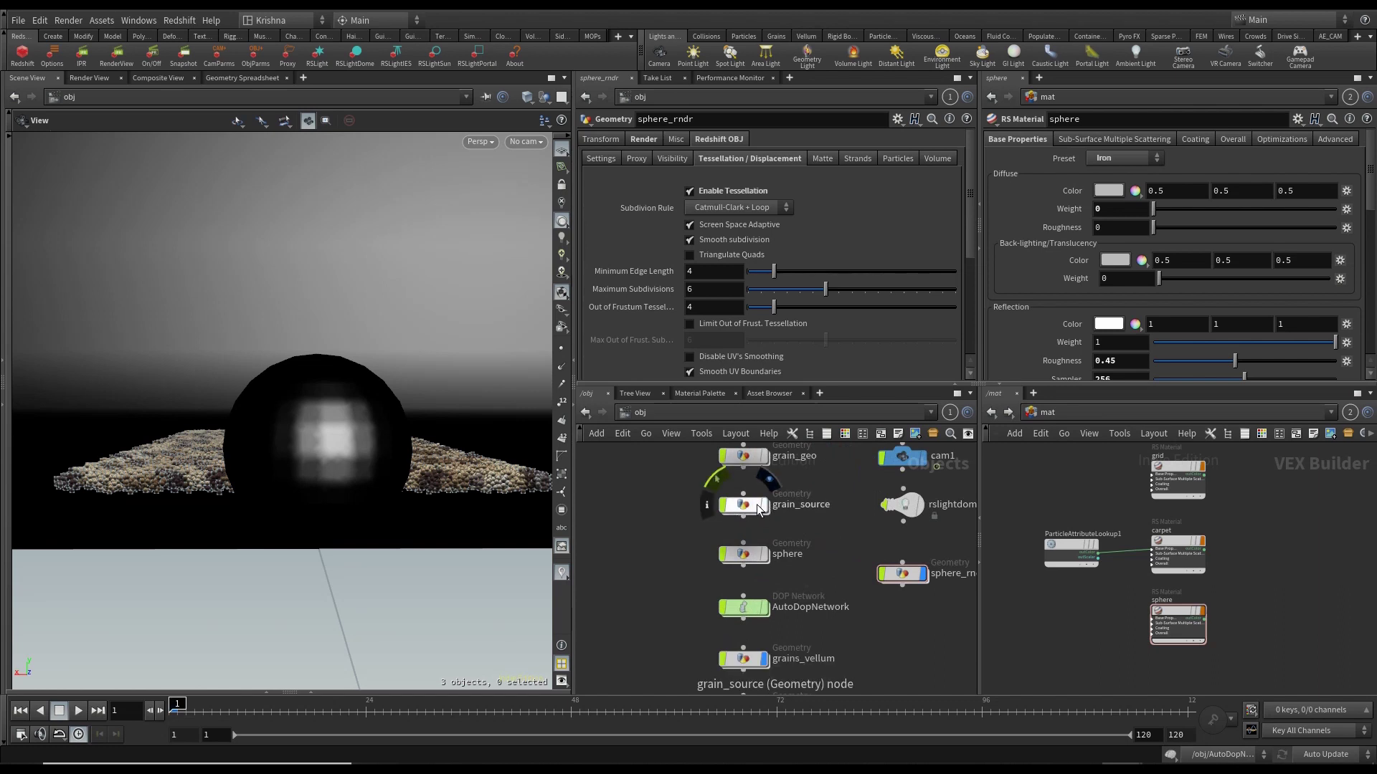
double_click(735, 511)
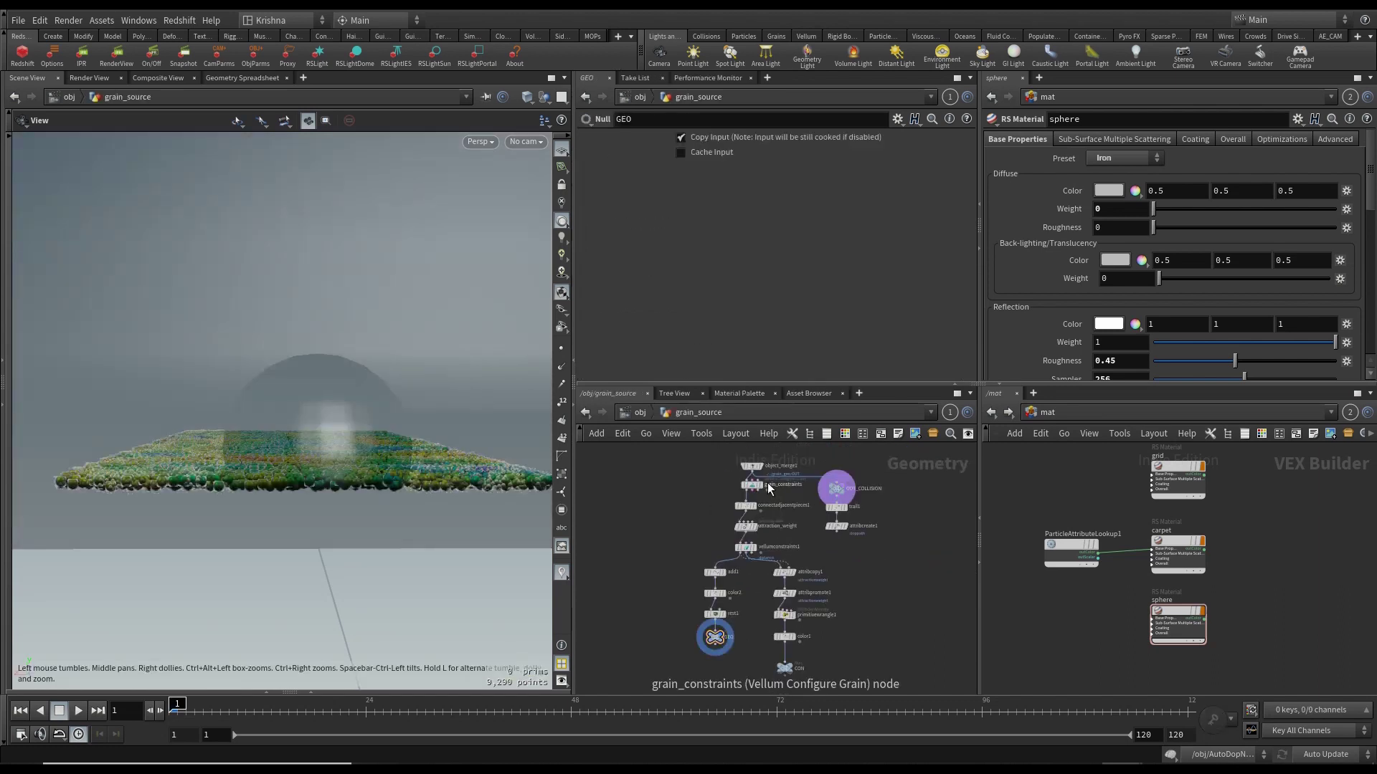
left_click(751, 485)
scroll(728, 629, "up", 3)
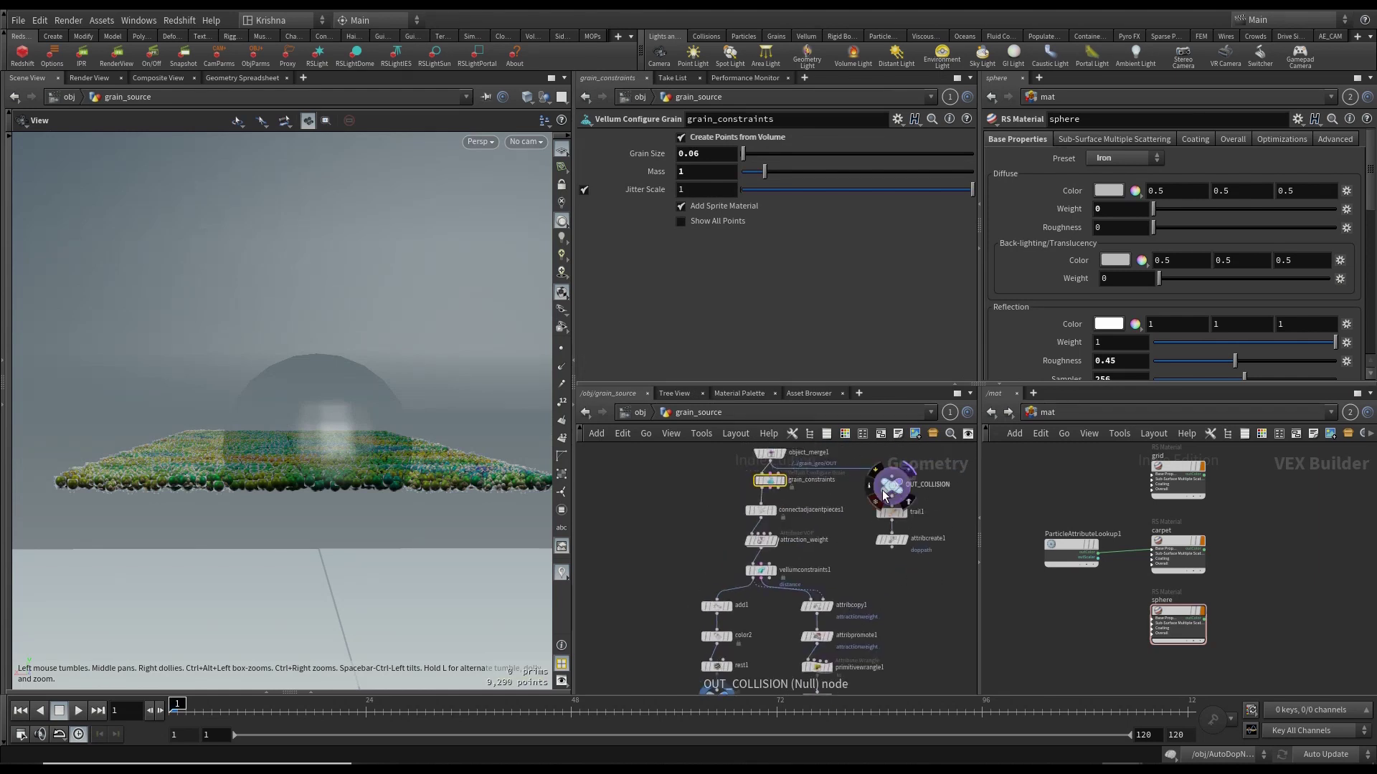
scroll(720, 684, "up", 4)
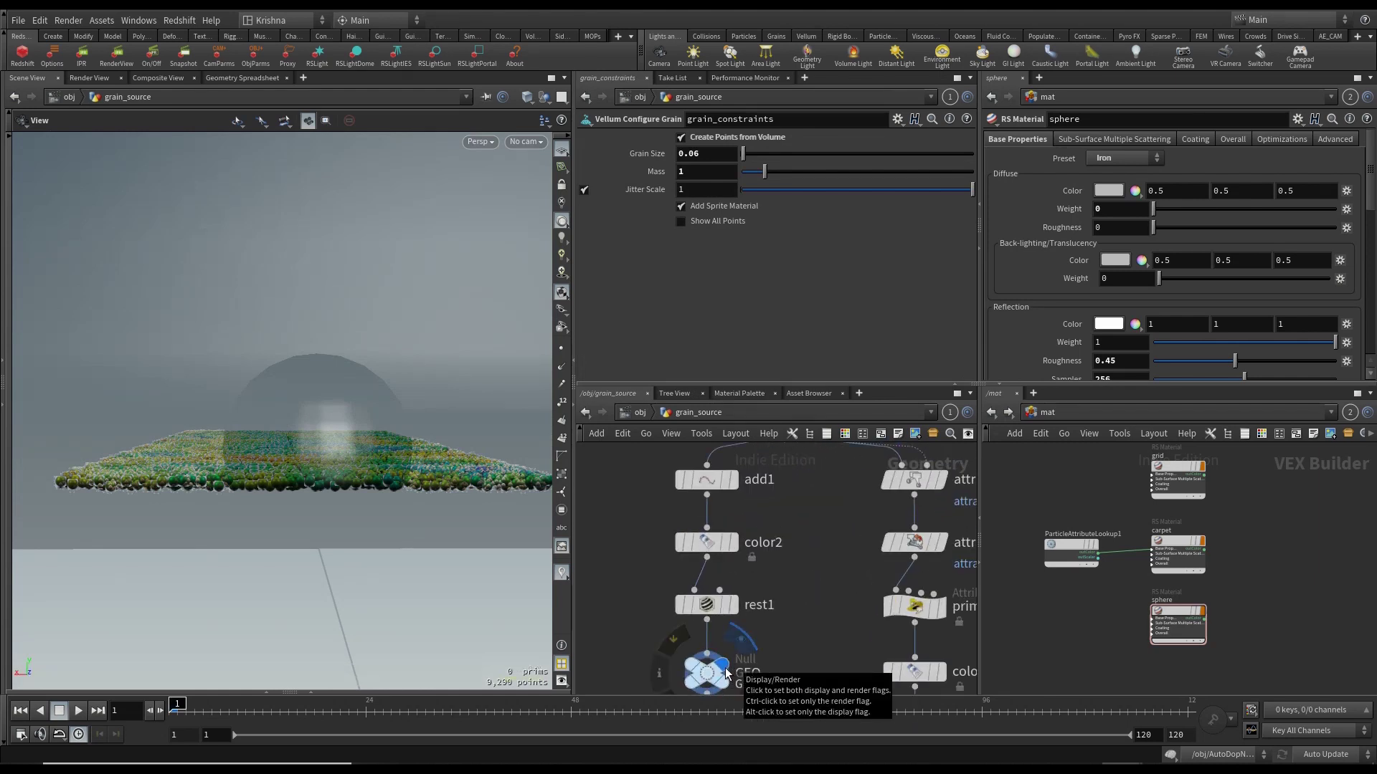
scroll(767, 645, "down", 5)
scroll(906, 532, "down", 3)
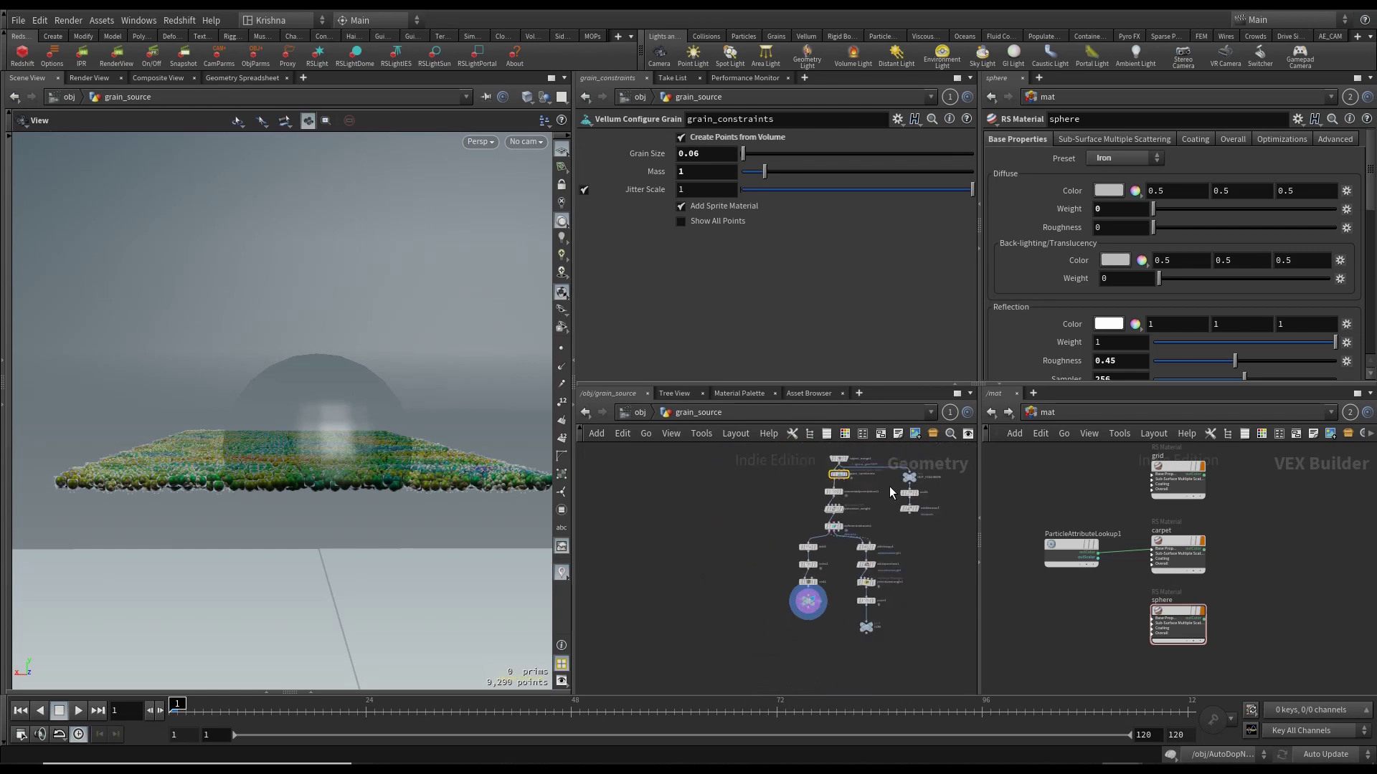
scroll(914, 513, "up", 5)
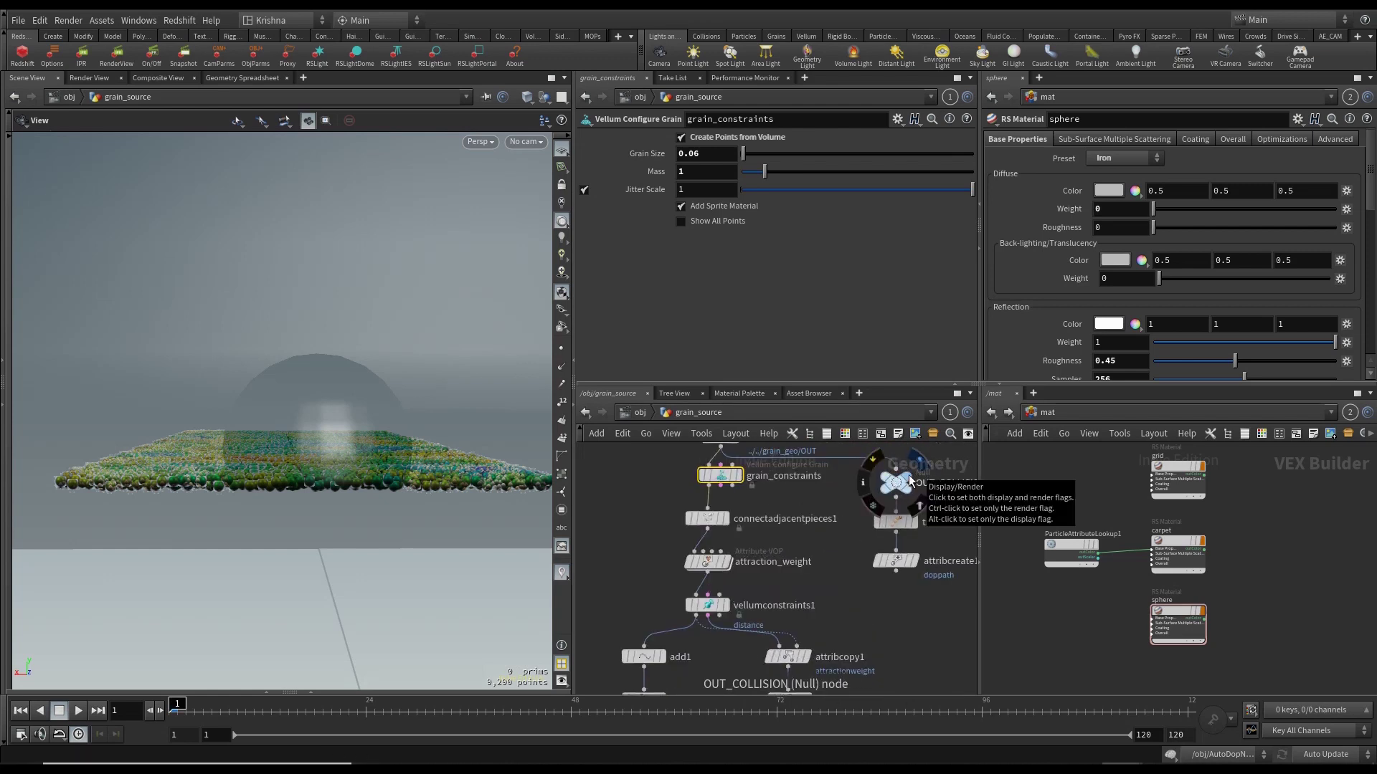
left_click(640, 412)
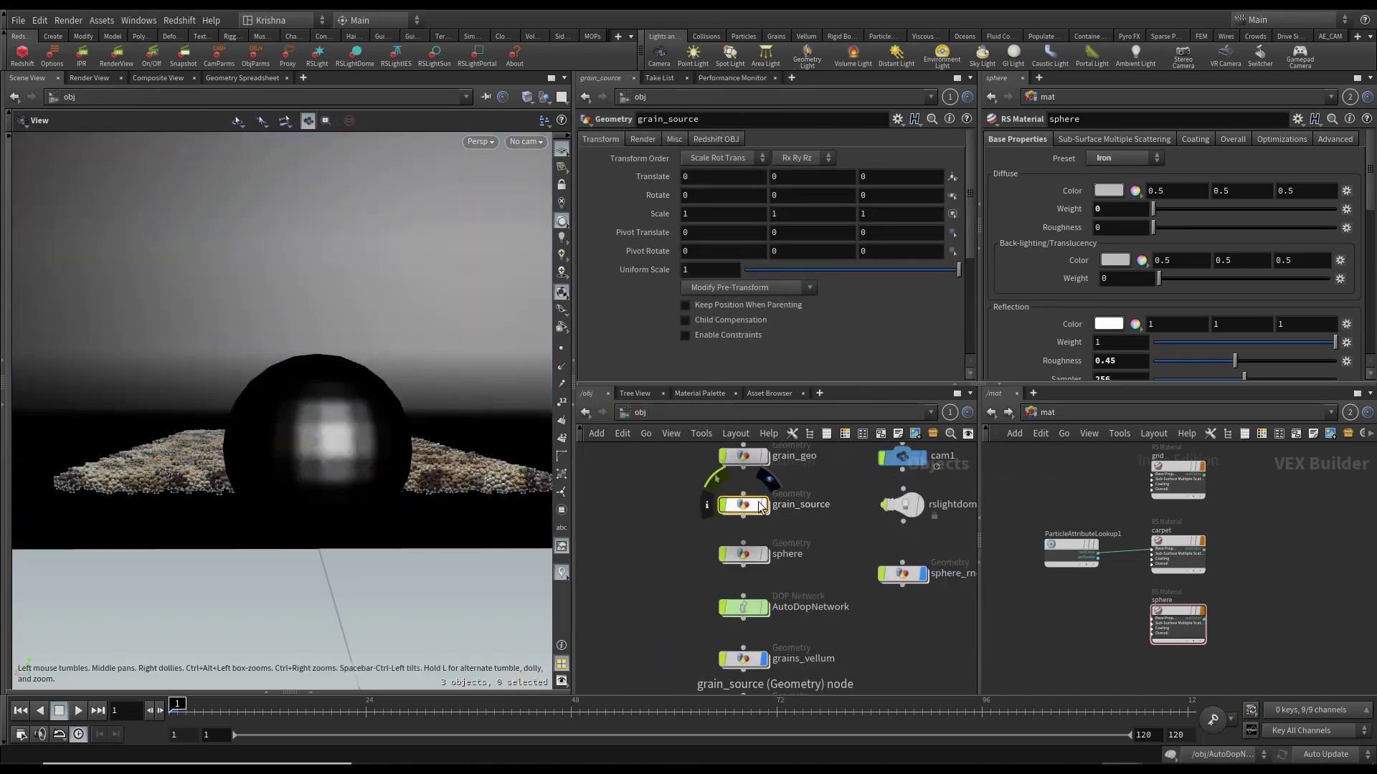
left_click(586, 412)
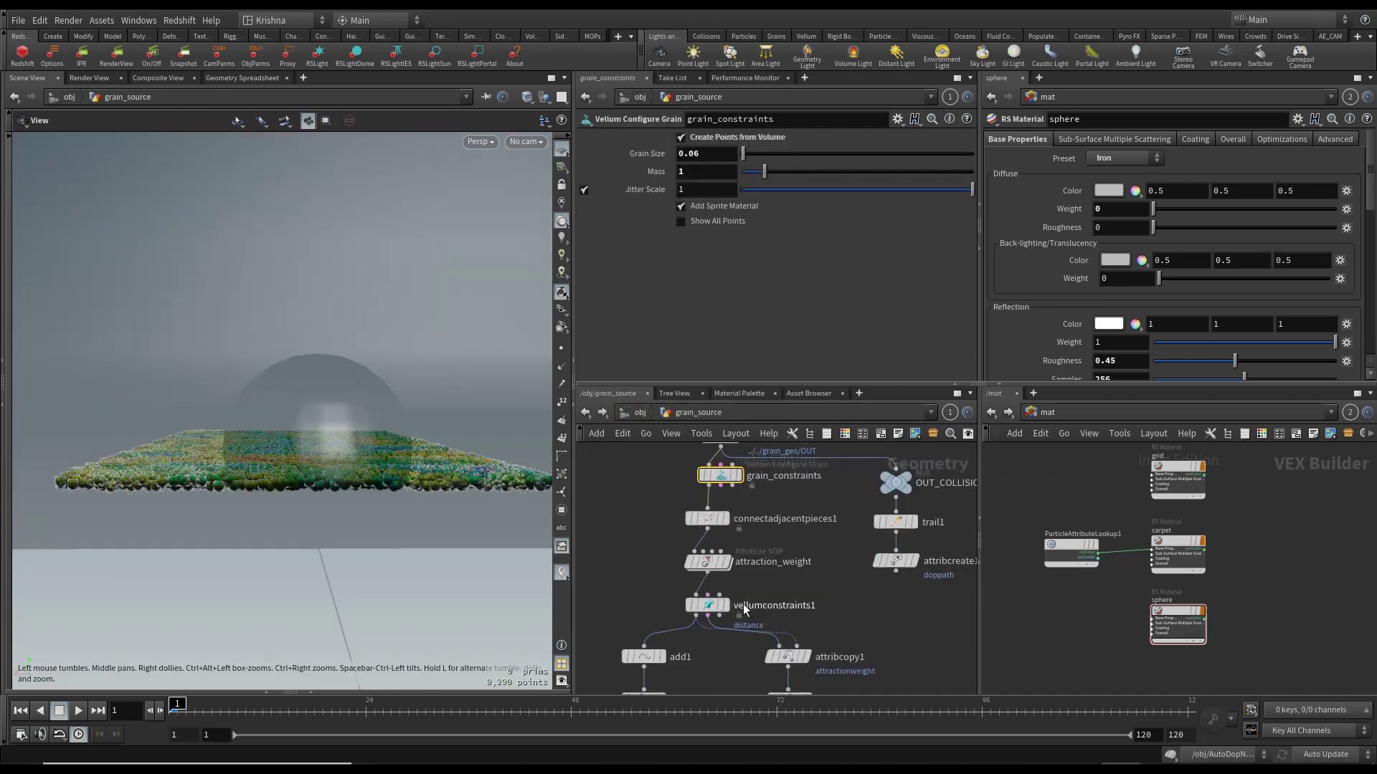
middle_click_drag(649, 631, 686, 621)
scroll(882, 617, "down", 4)
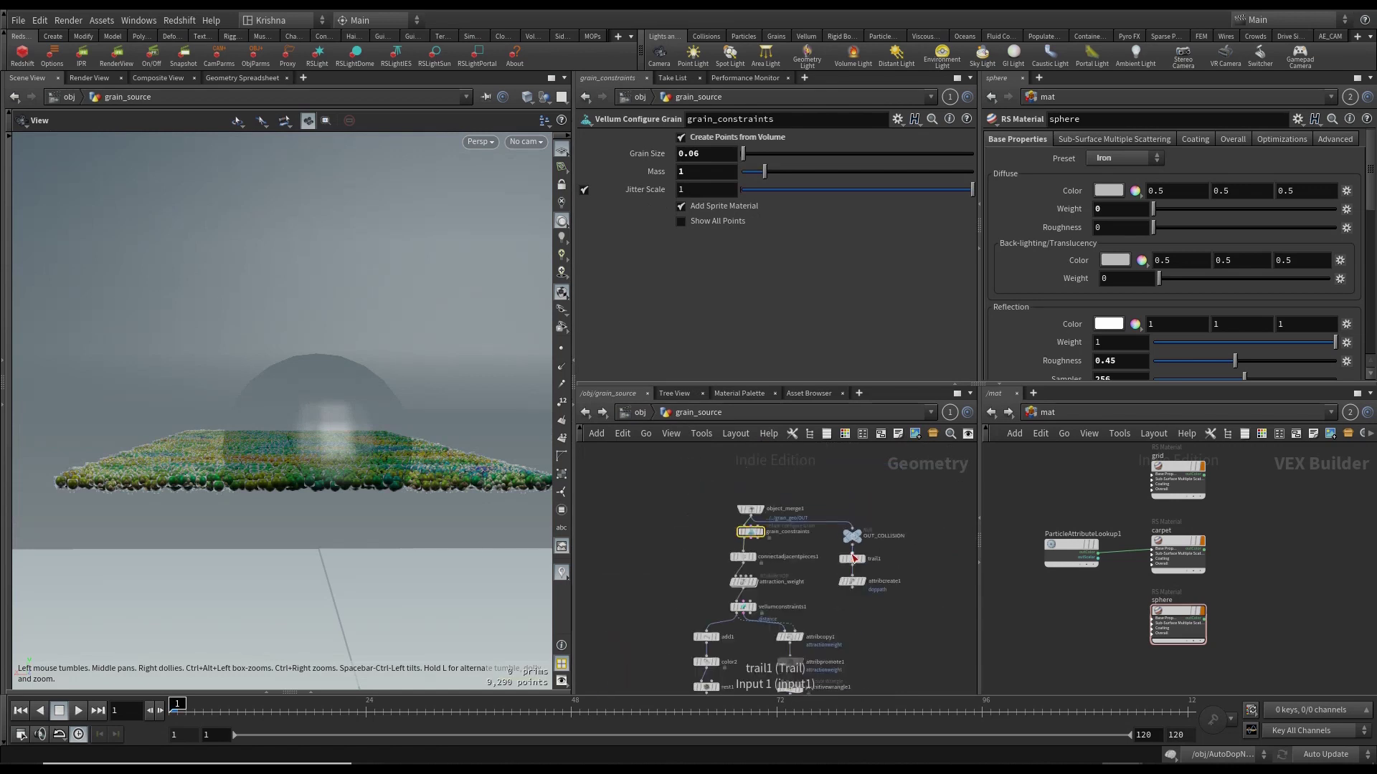
scroll(781, 631, "up", 8)
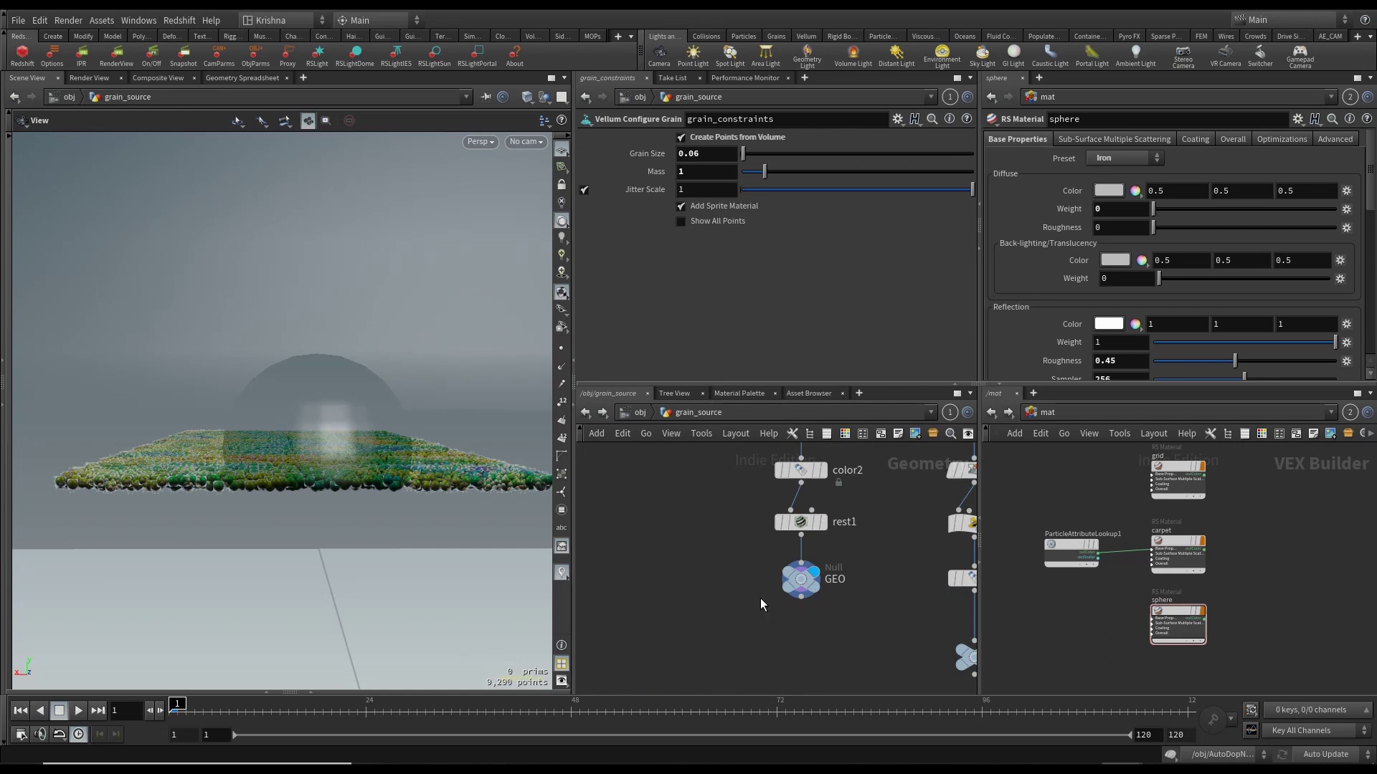
scroll(762, 604, "down", 3)
scroll(717, 541, "up", 1)
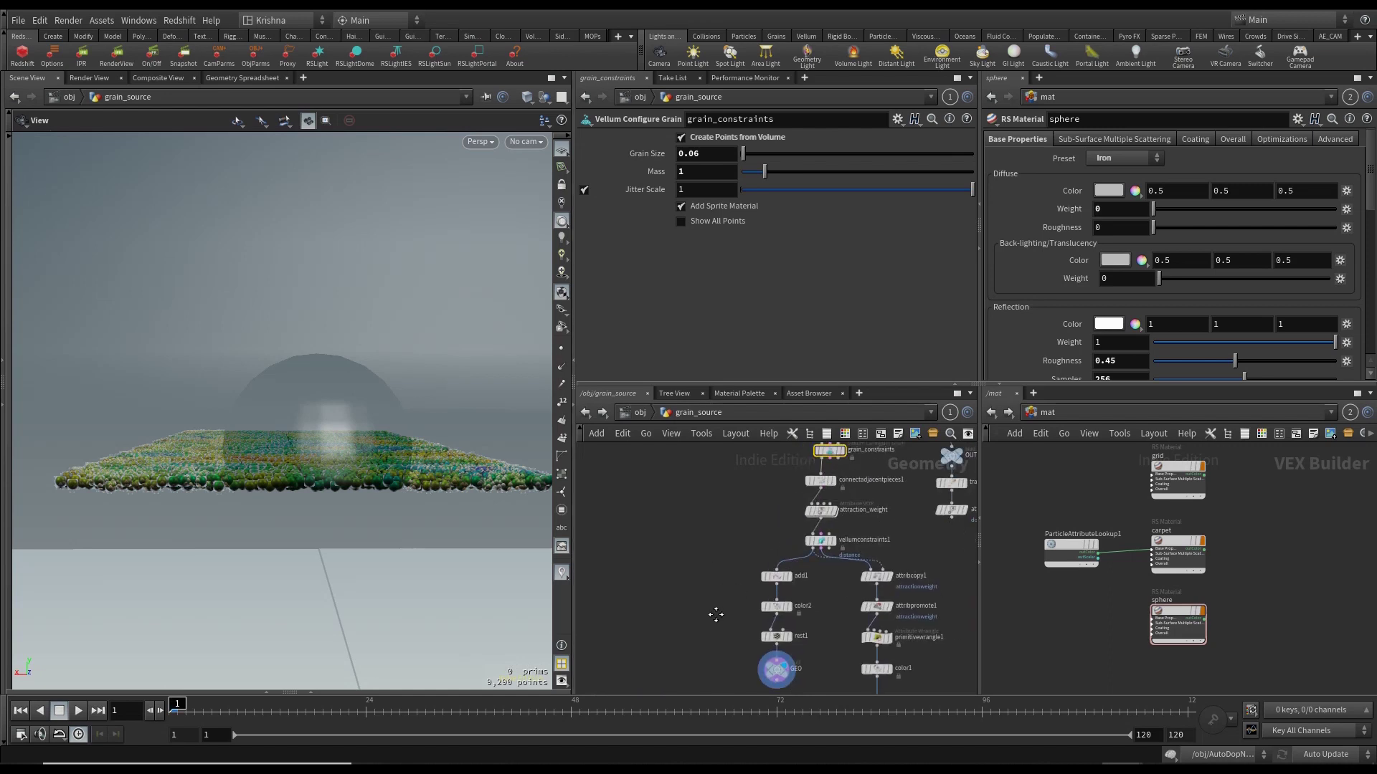
left_click(640, 414)
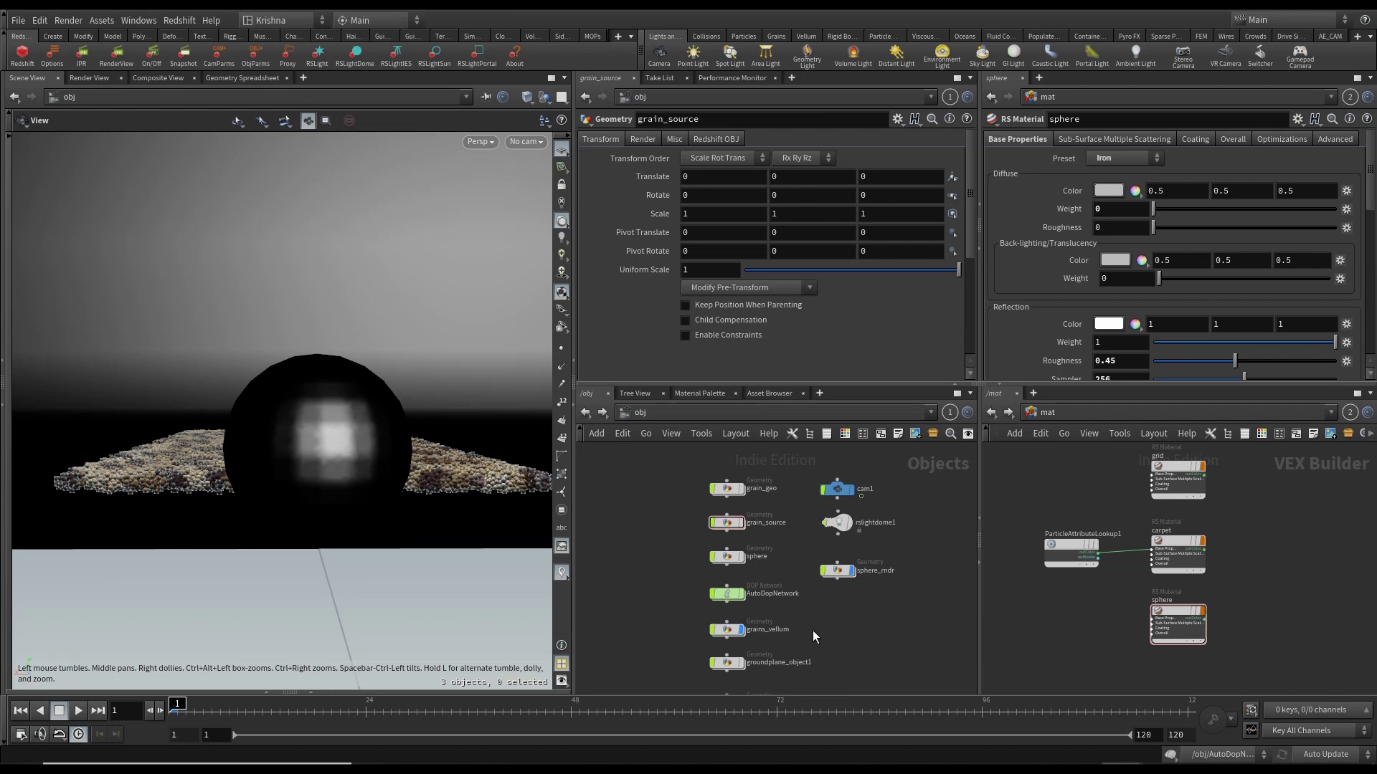
double_click(738, 528)
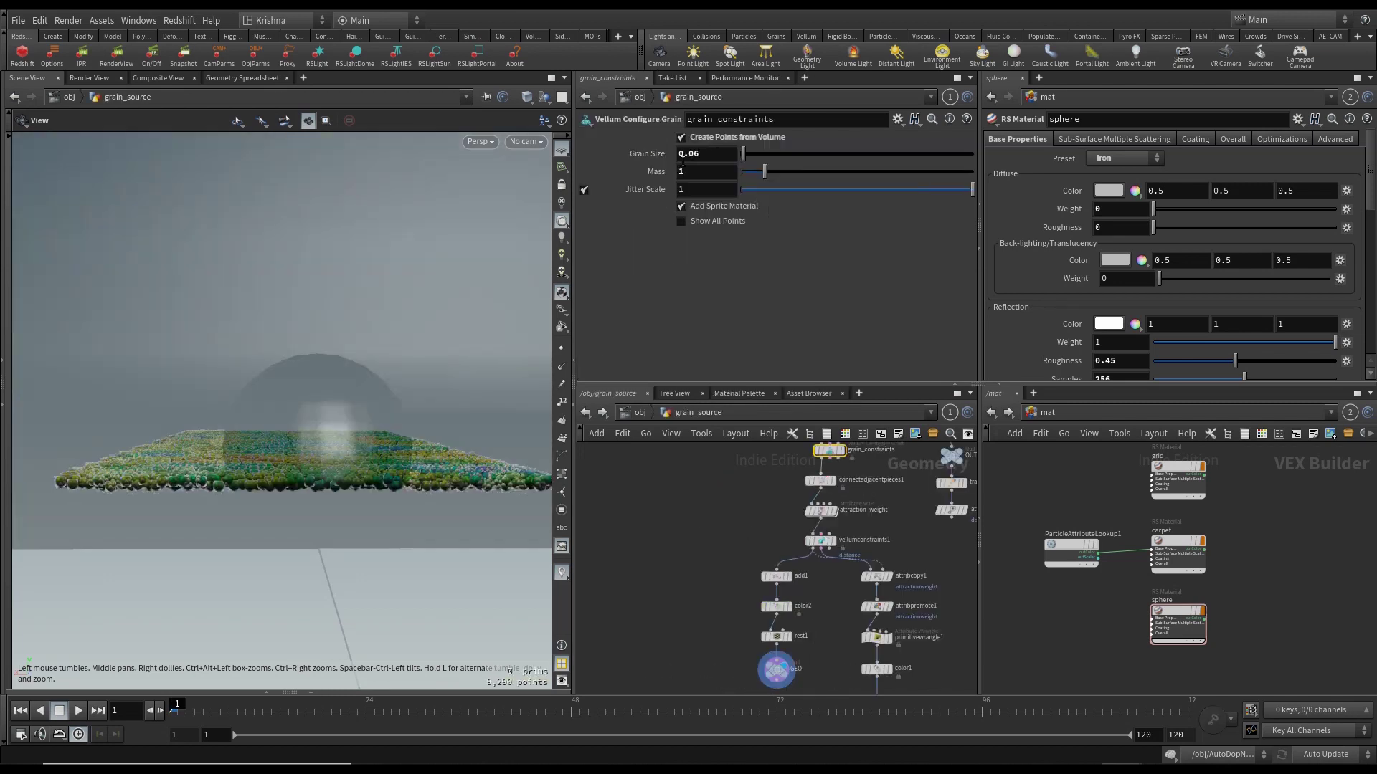
Set the Grain Size of grain_constraints to 0.02.
left_click(705, 155)
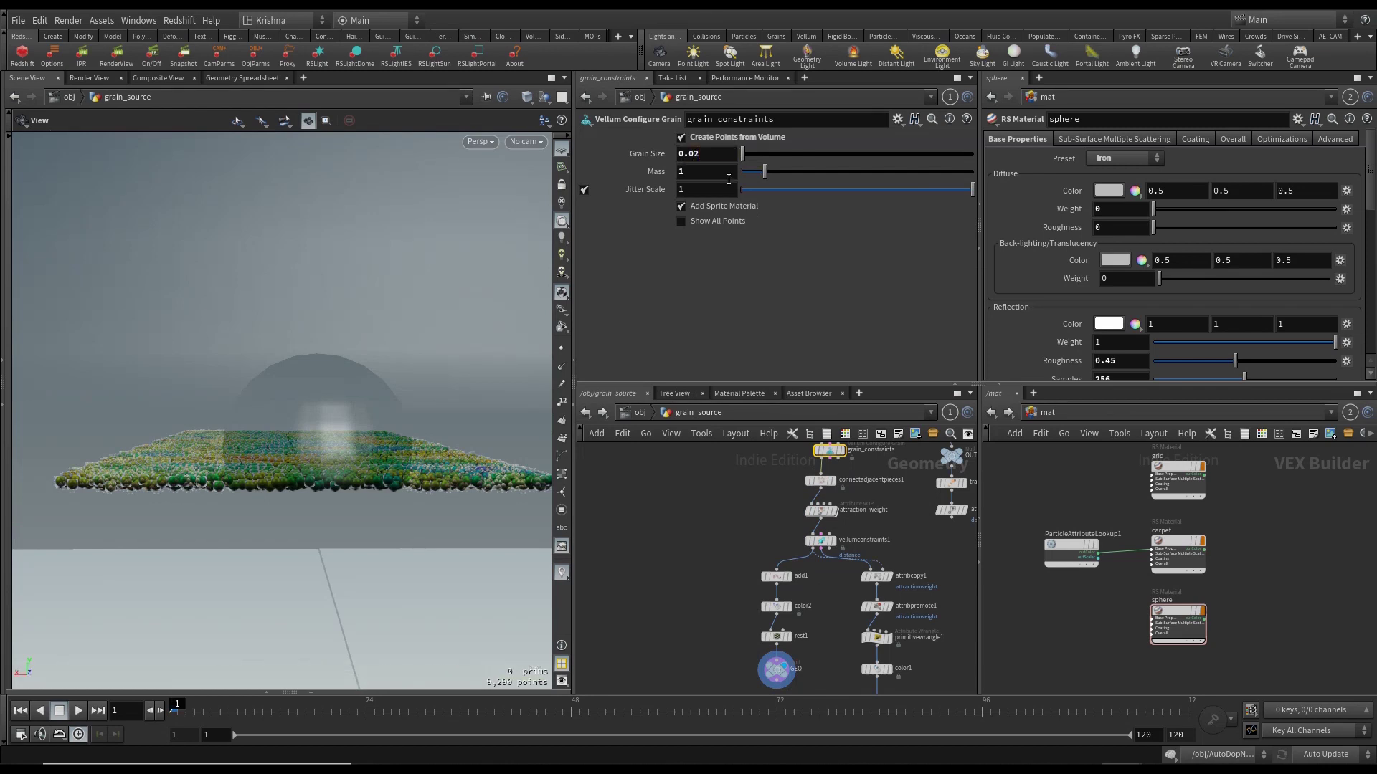
key("Return")
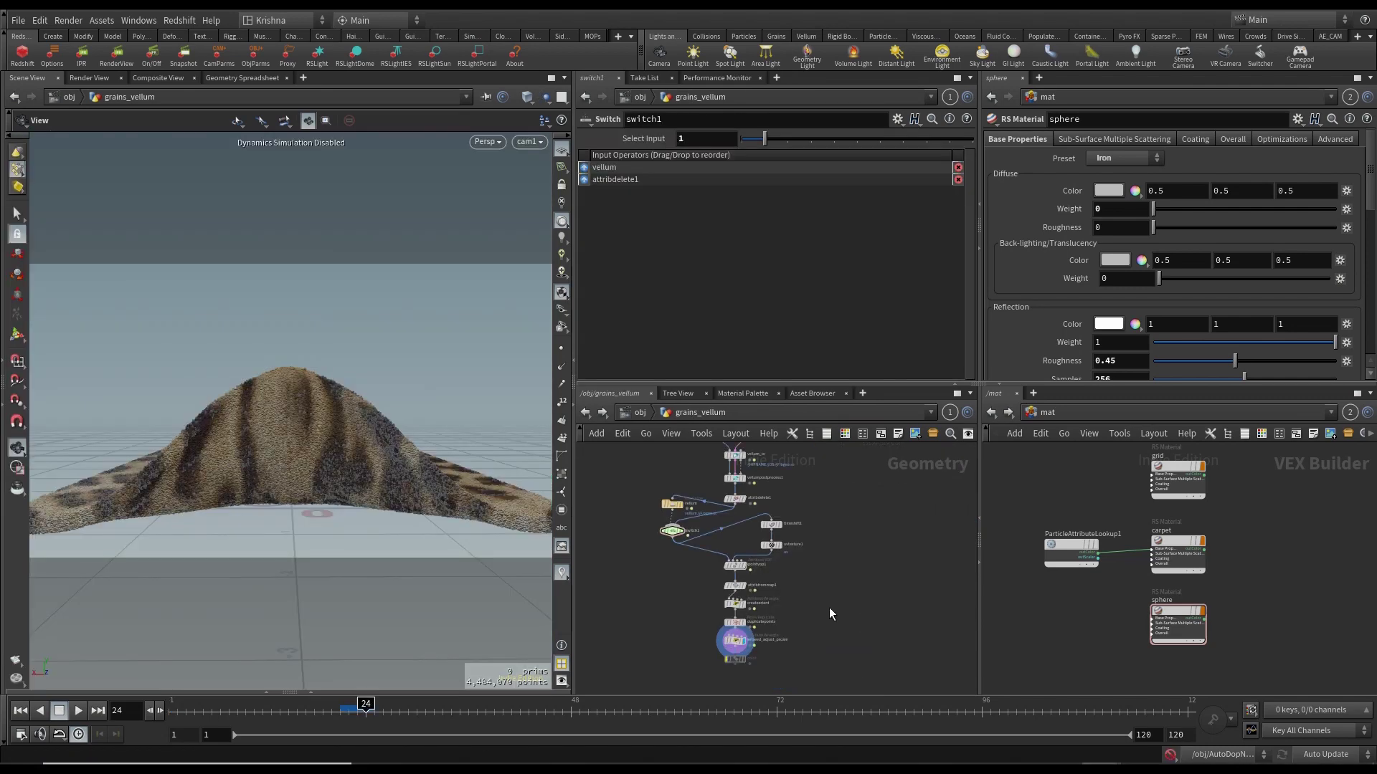
Scrub the timeline between frames 22 and 24 and check the settings of the vellum file cache in grains_vellum.
left_click(350, 711)
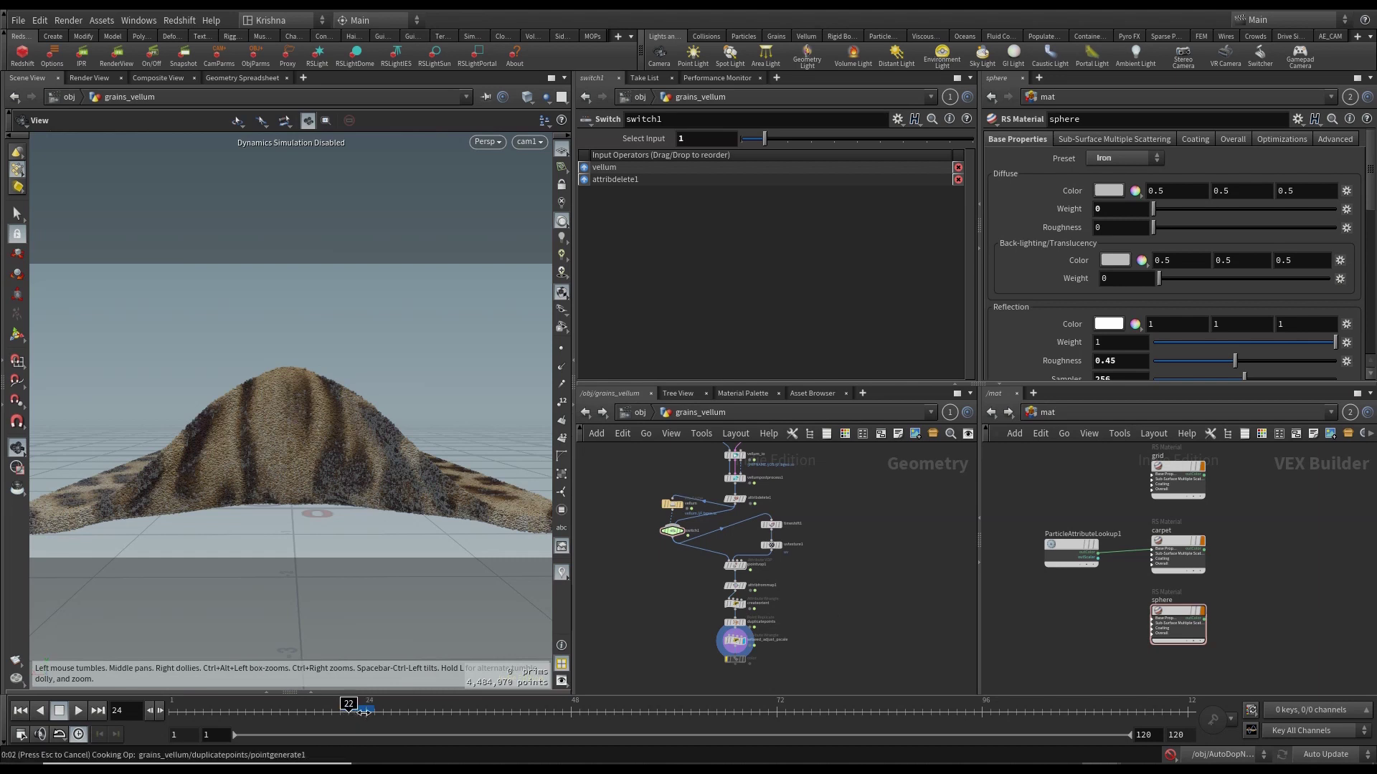
left_click(366, 712)
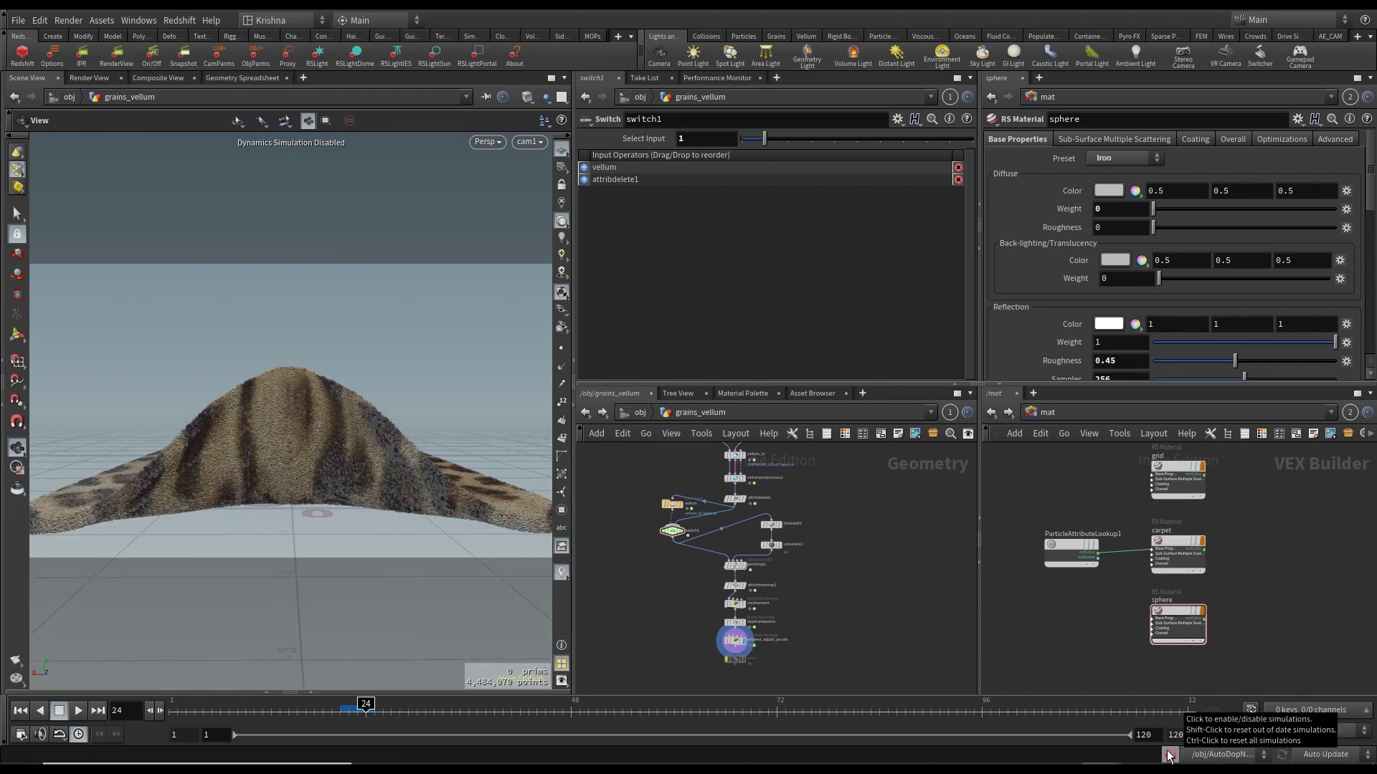
scroll(697, 531, "up", 3)
left_click(643, 477)
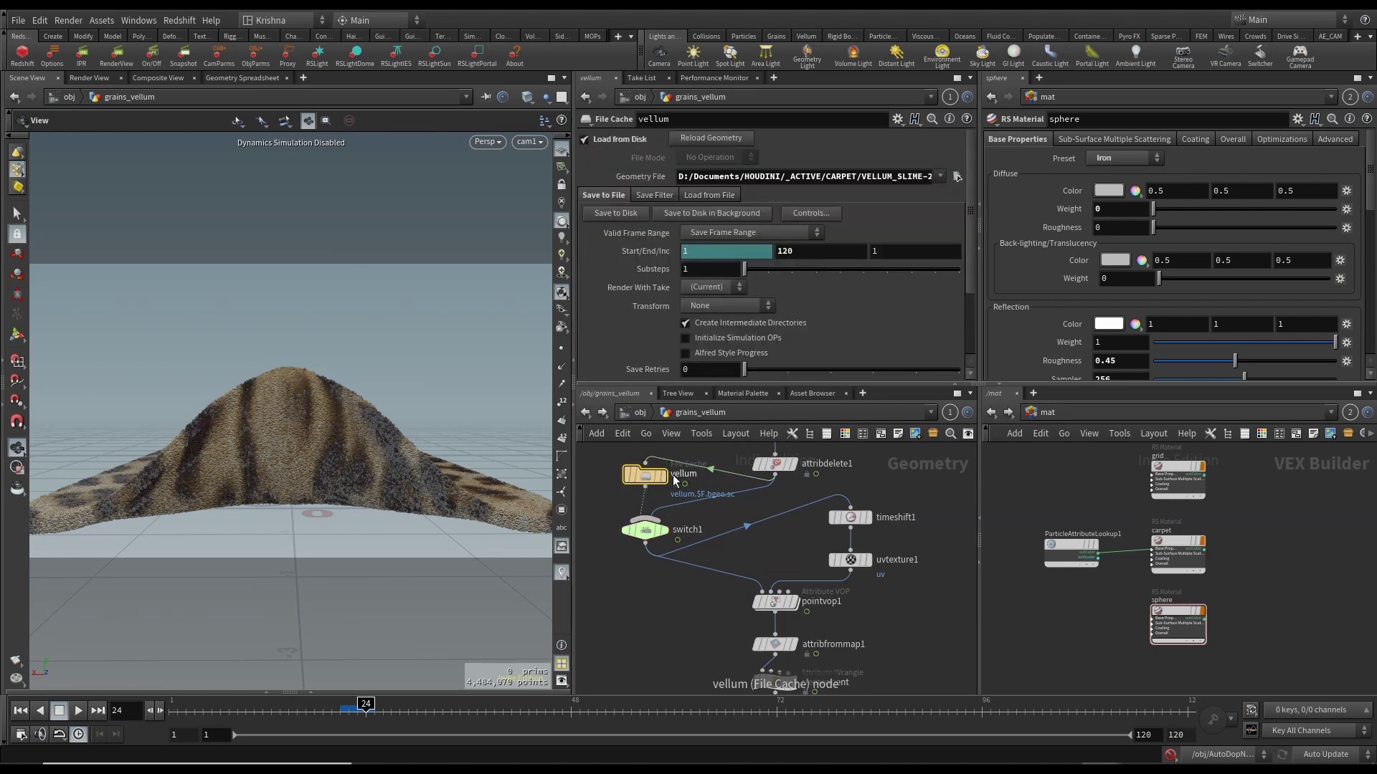
mouse_move(652, 538)
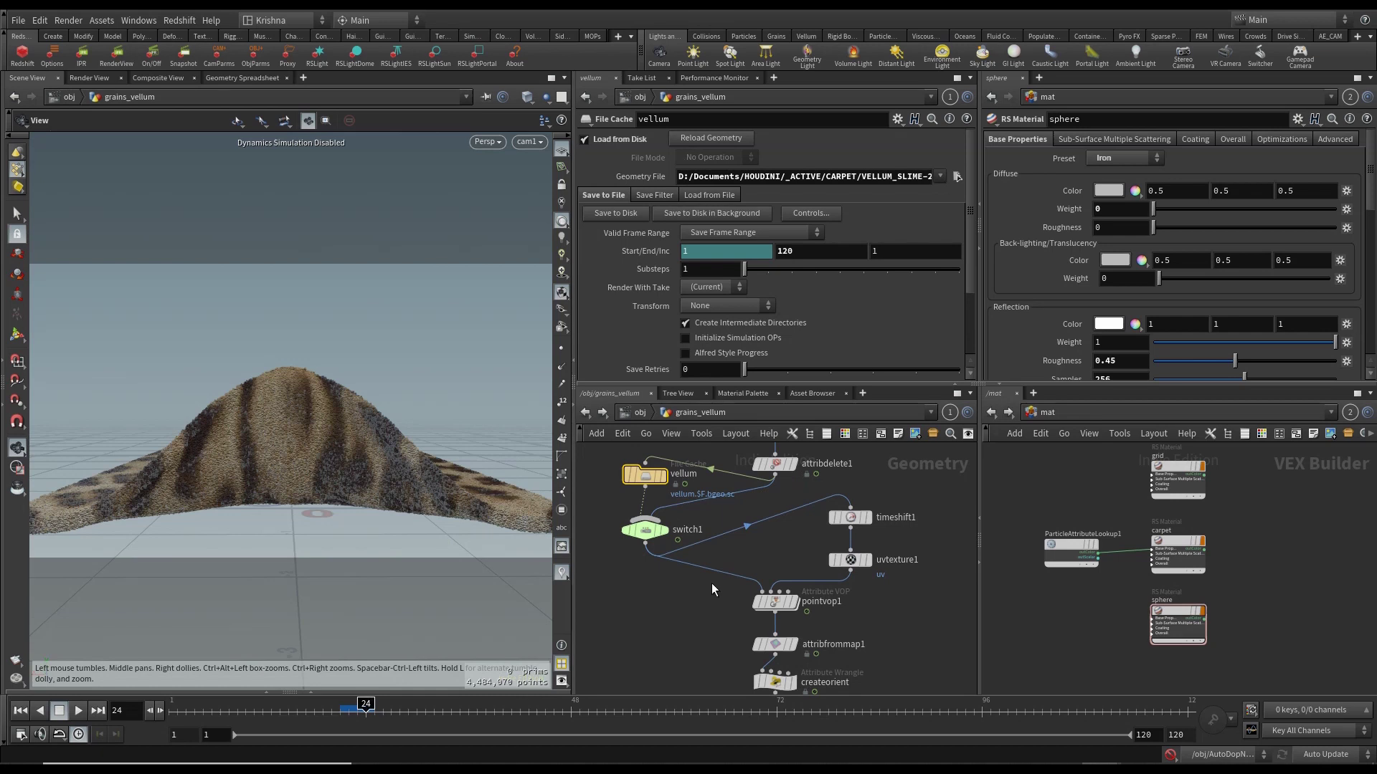
Compare the two inputs of switch1 by setting Select Input to 0 and returning it to 1.
left_click(645, 530)
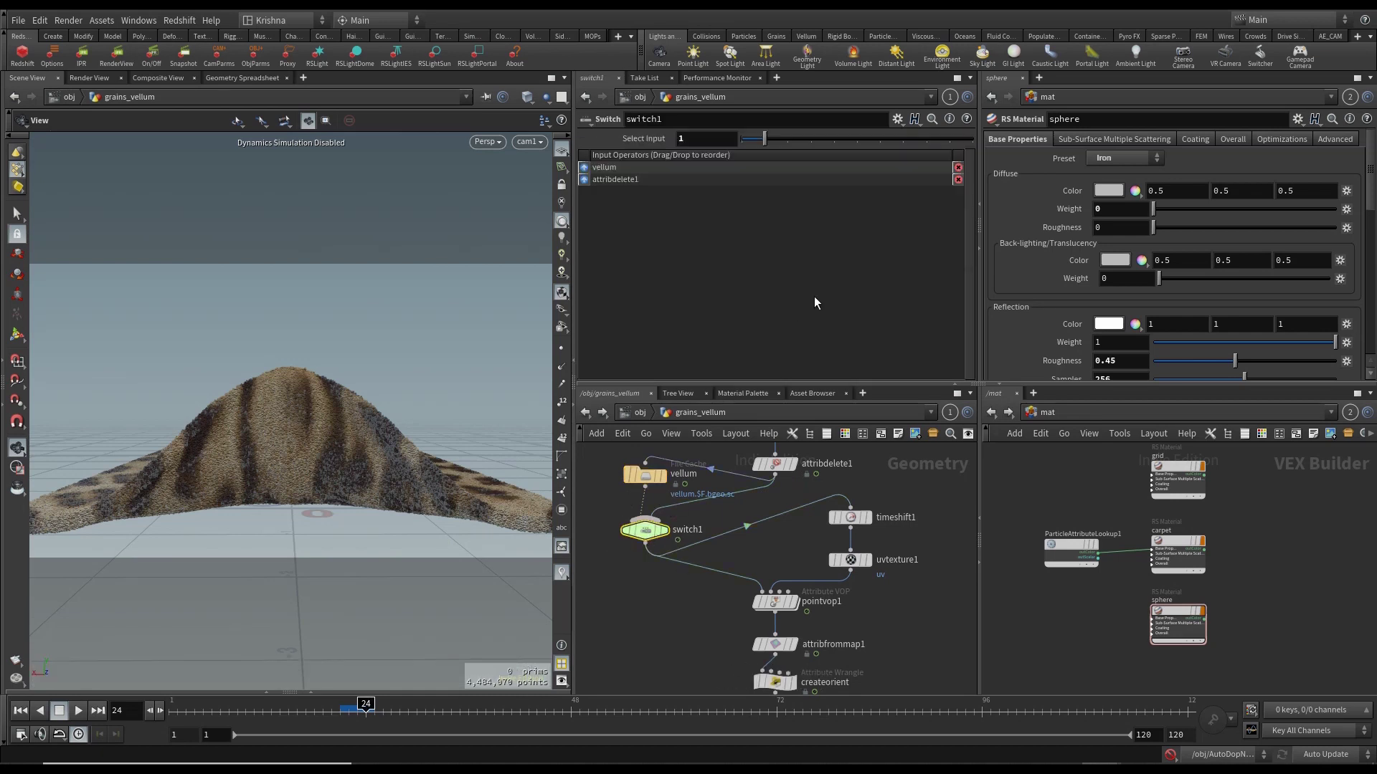
left_click(743, 138)
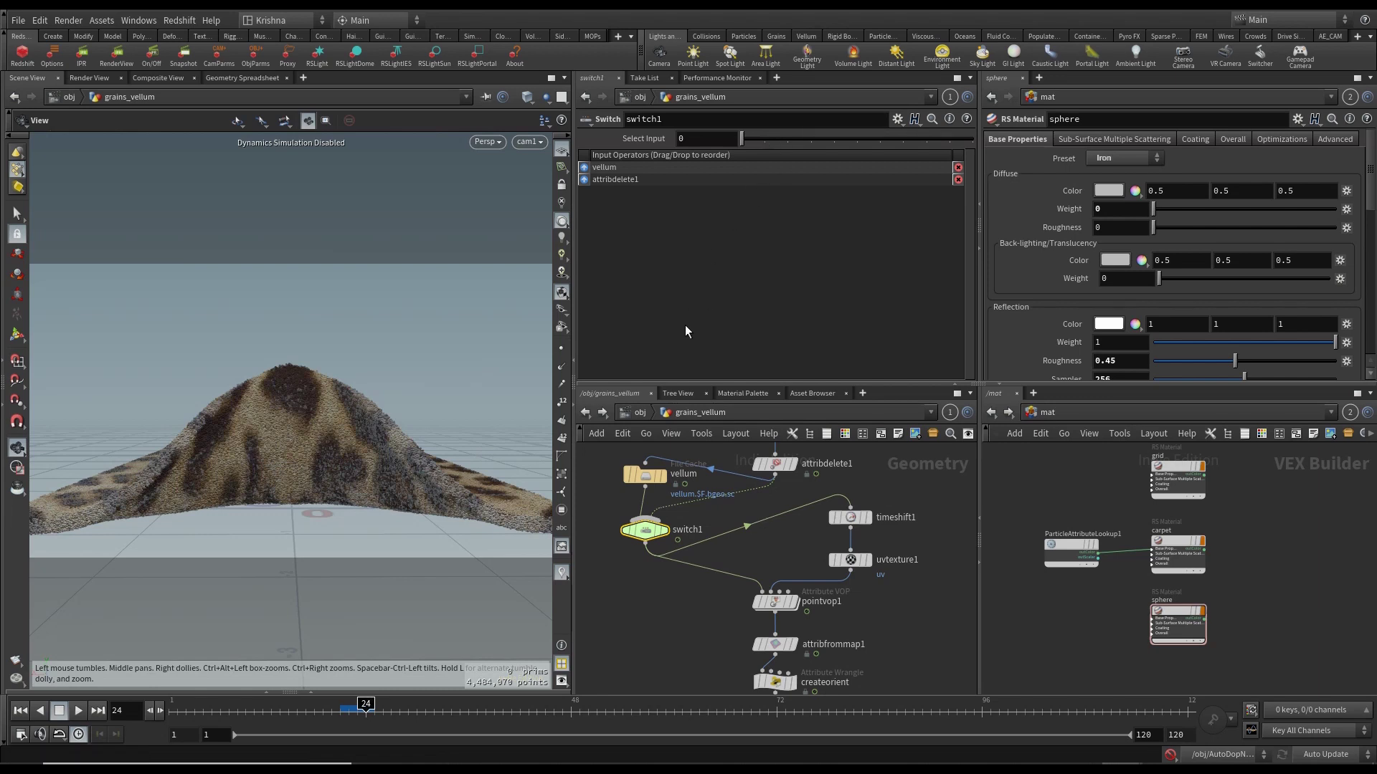
left_click_drag(741, 138, 765, 137)
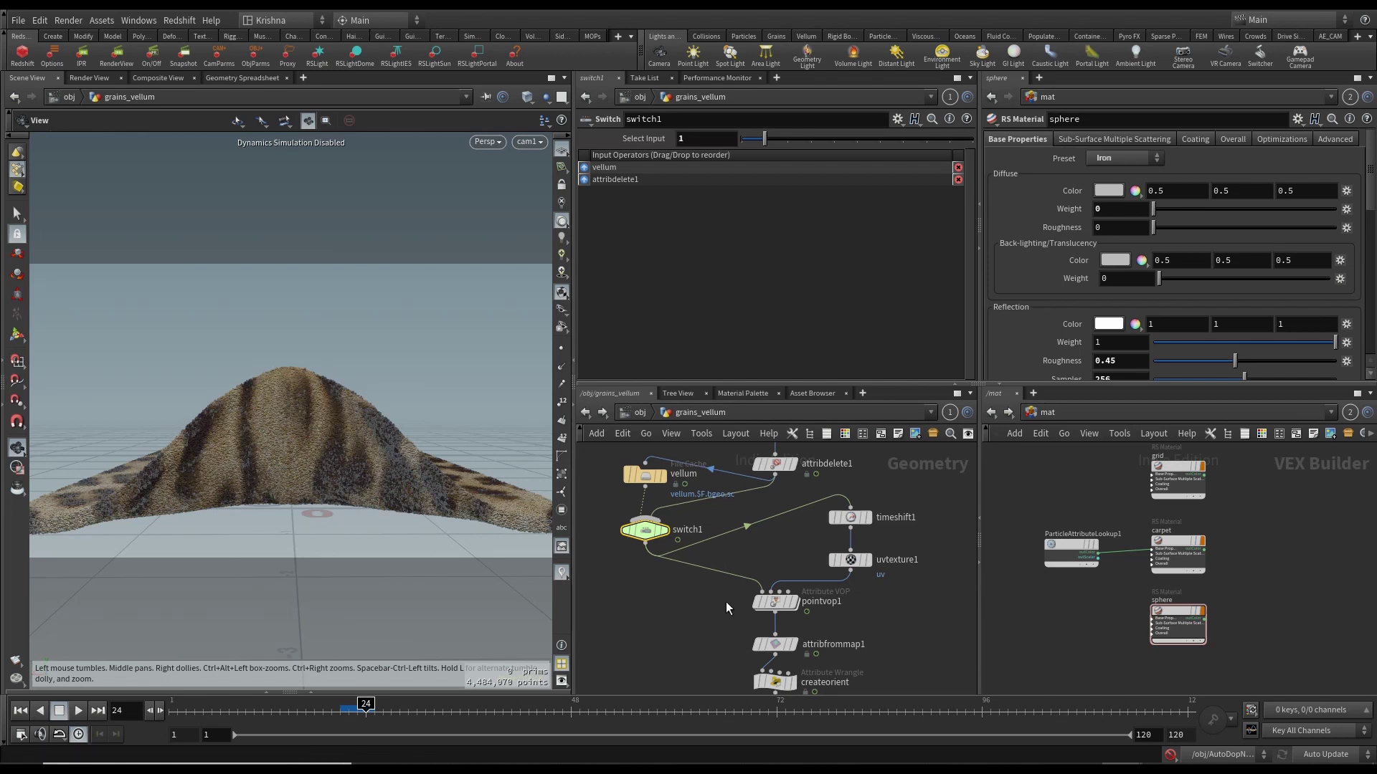
Rewind the timeline to frame 1 and go from grains_vellum into the grain_source network.
left_click(21, 710)
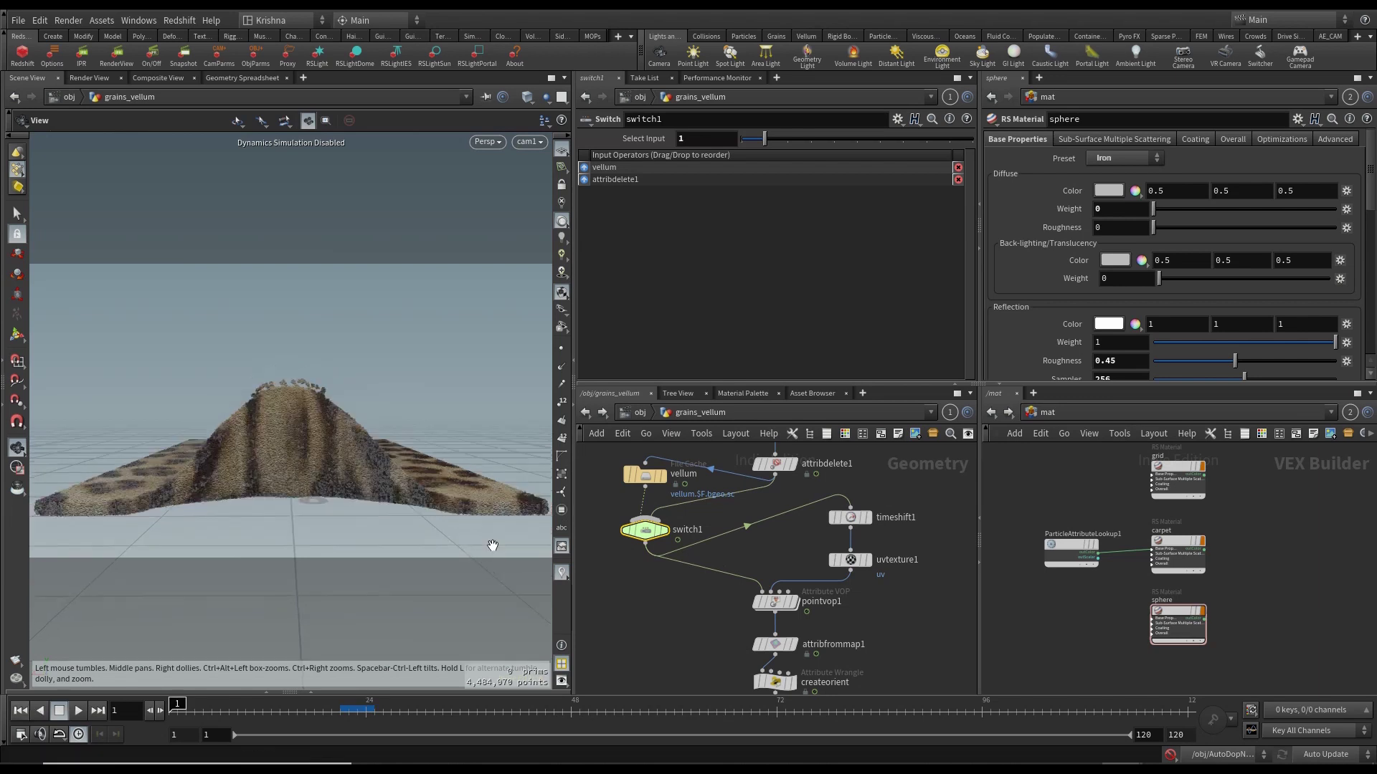
scroll(759, 572, "down", 3)
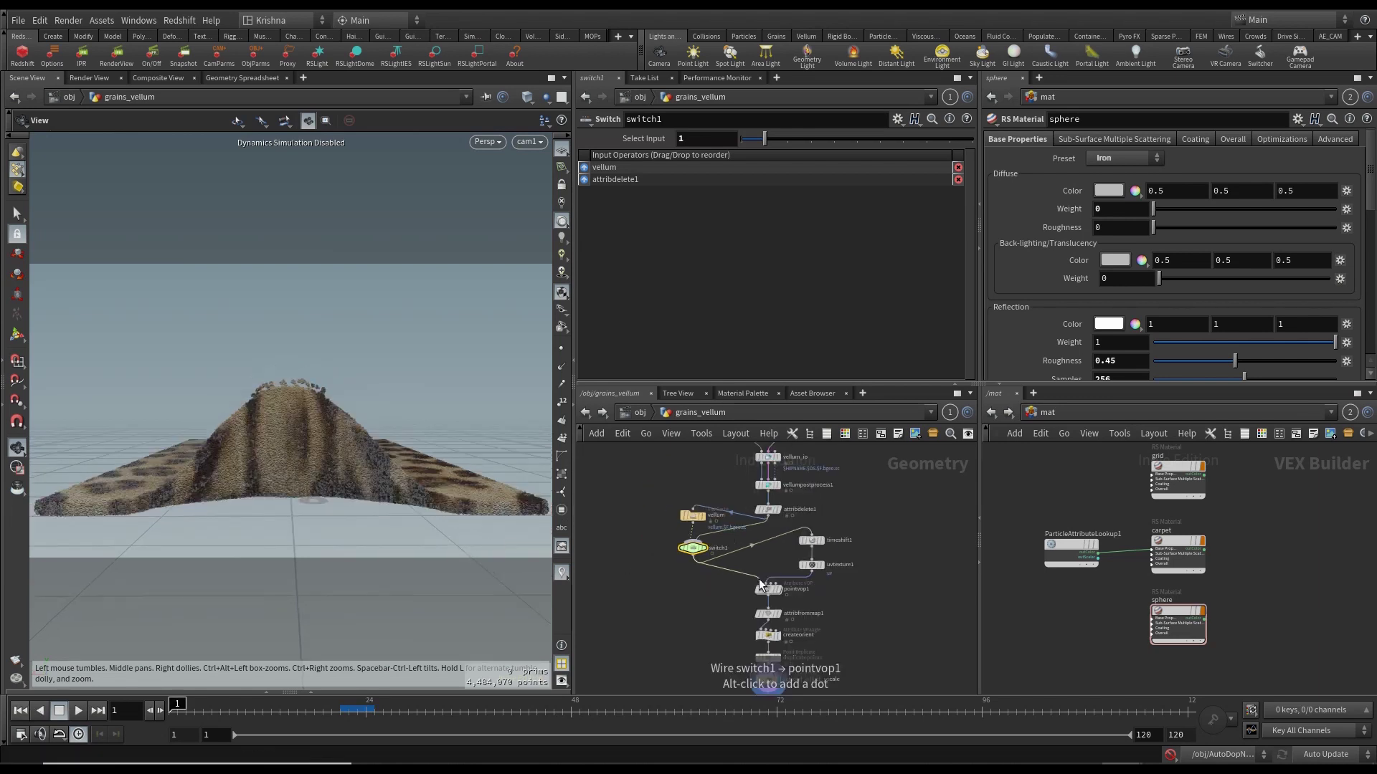
left_click(636, 414)
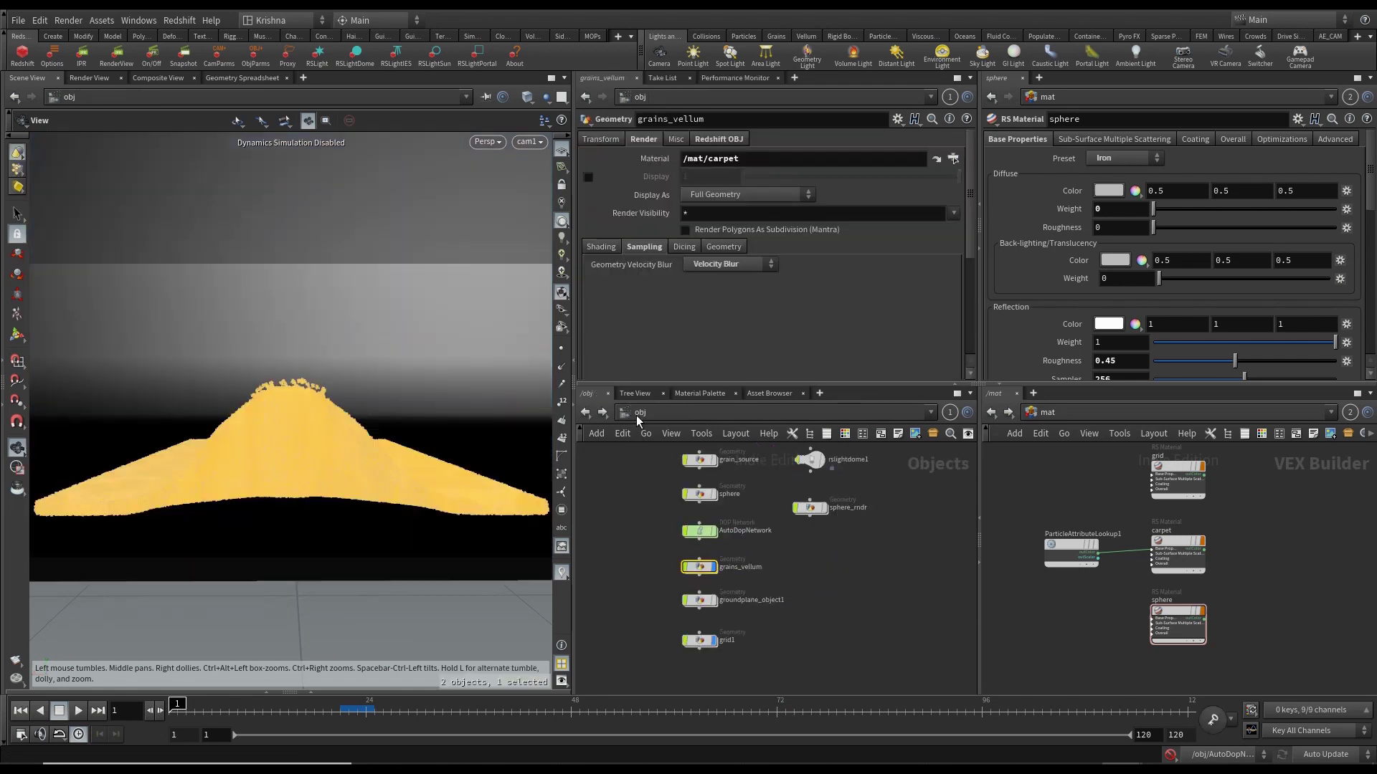
scroll(715, 558, "up", 3)
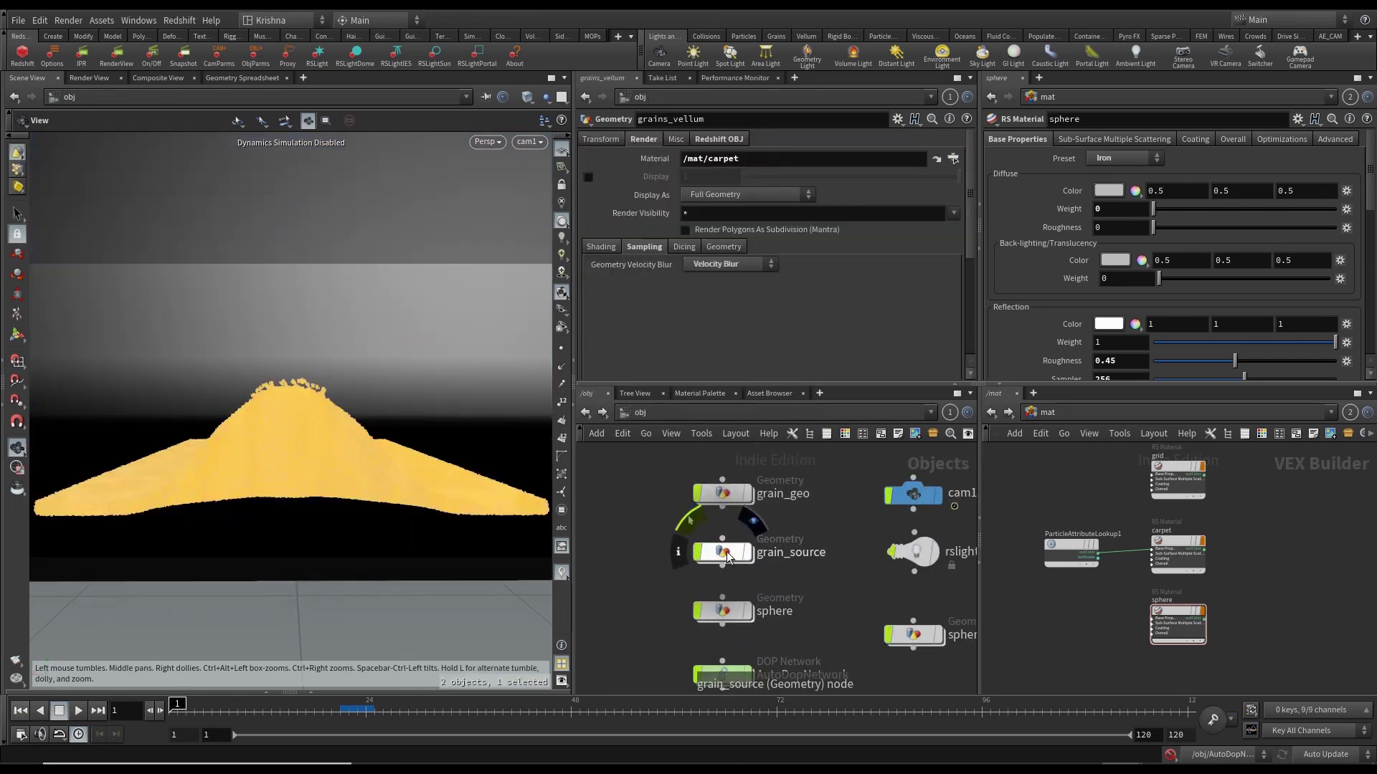
double_click(726, 553)
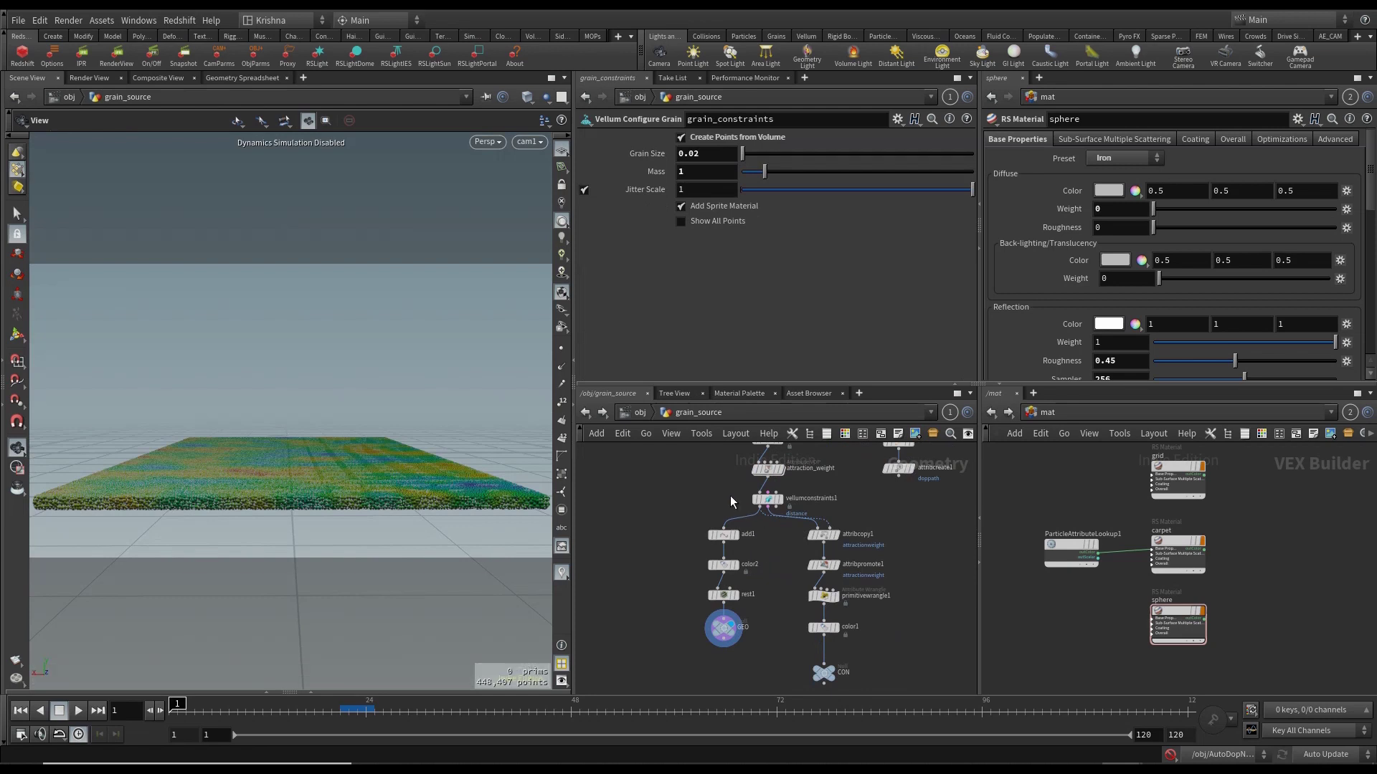
Show the vellumconstraints1 parameters and re-enable the dynamics simulation.
left_click(767, 498)
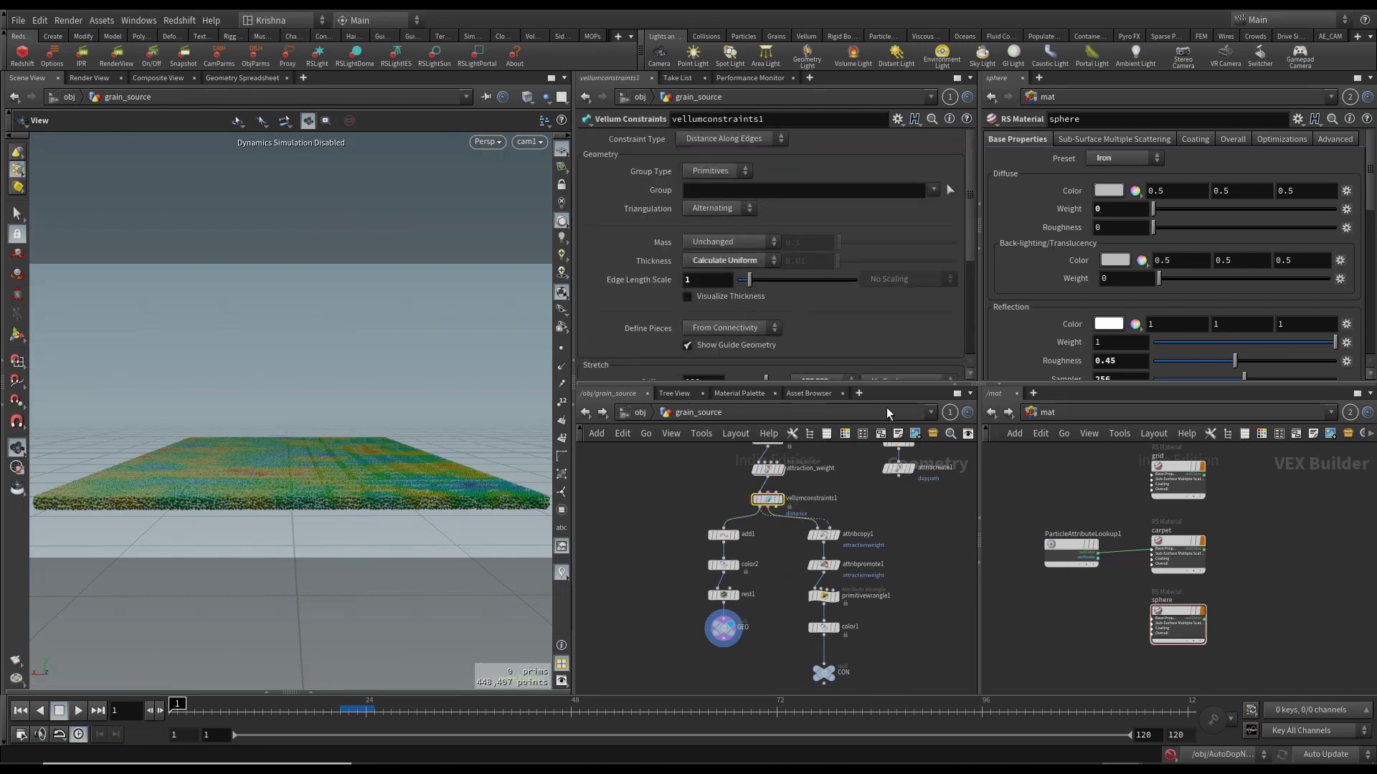
left_click(1171, 757)
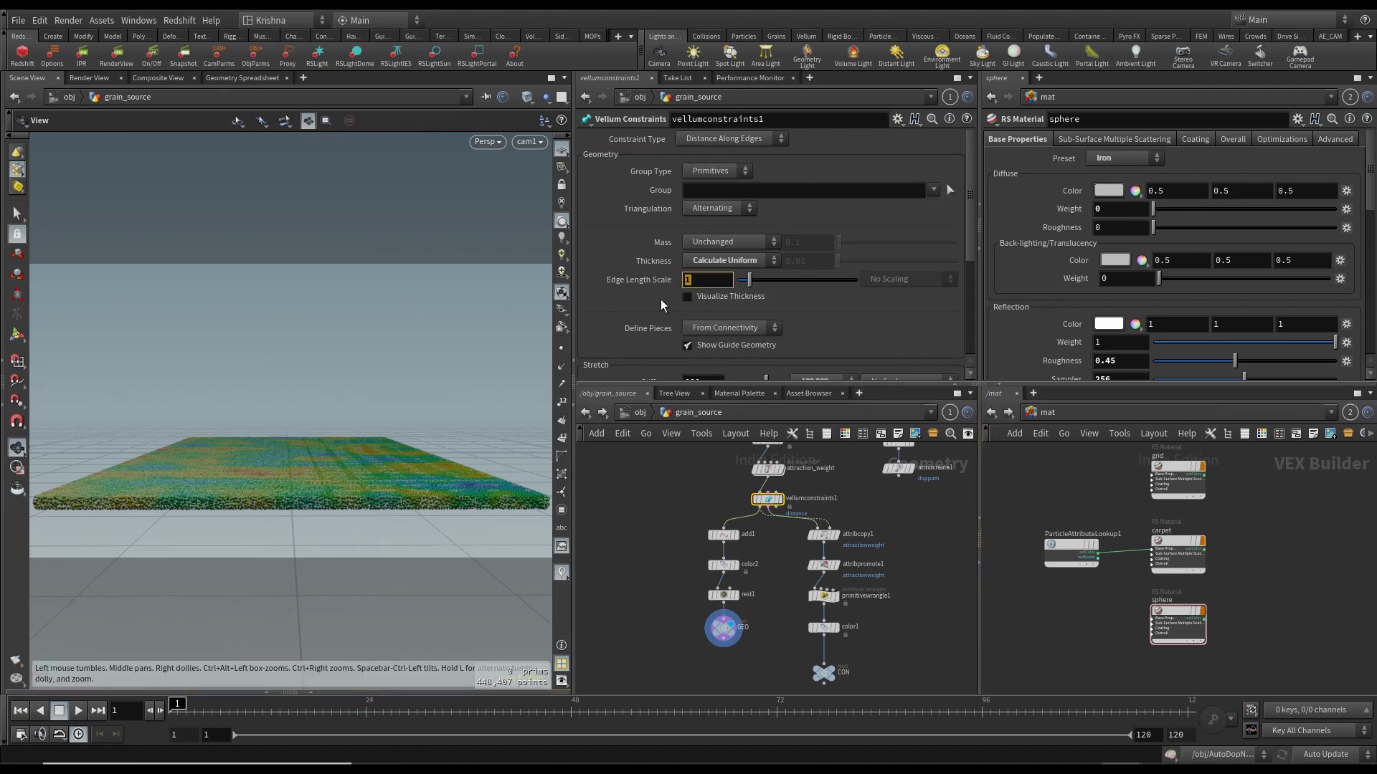
Try Edge Length Scale values of 0.1 and 2 on vellumconstraints1, restoring the value to 1 after each.
type("0.1")
key("Return")
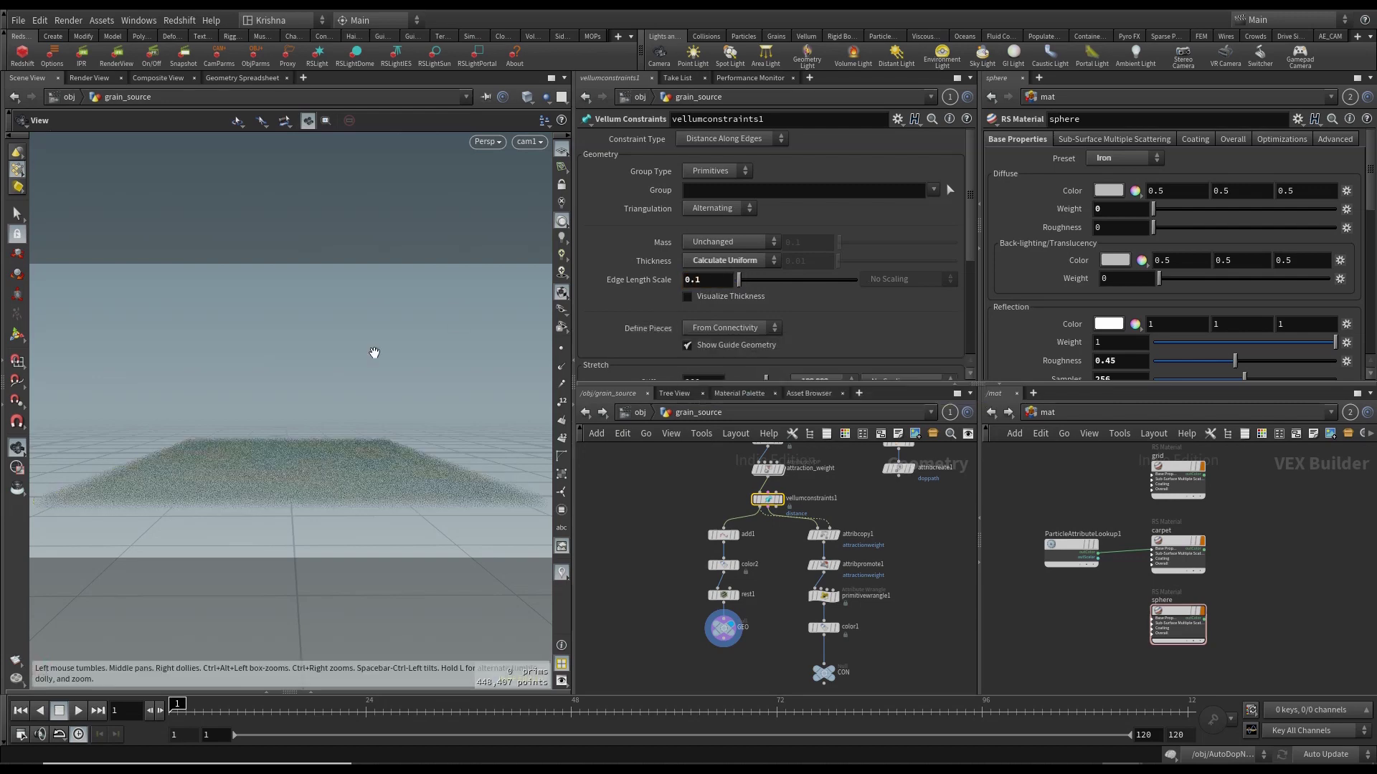
left_click_drag(702, 279, 686, 279)
type("1")
key("Return")
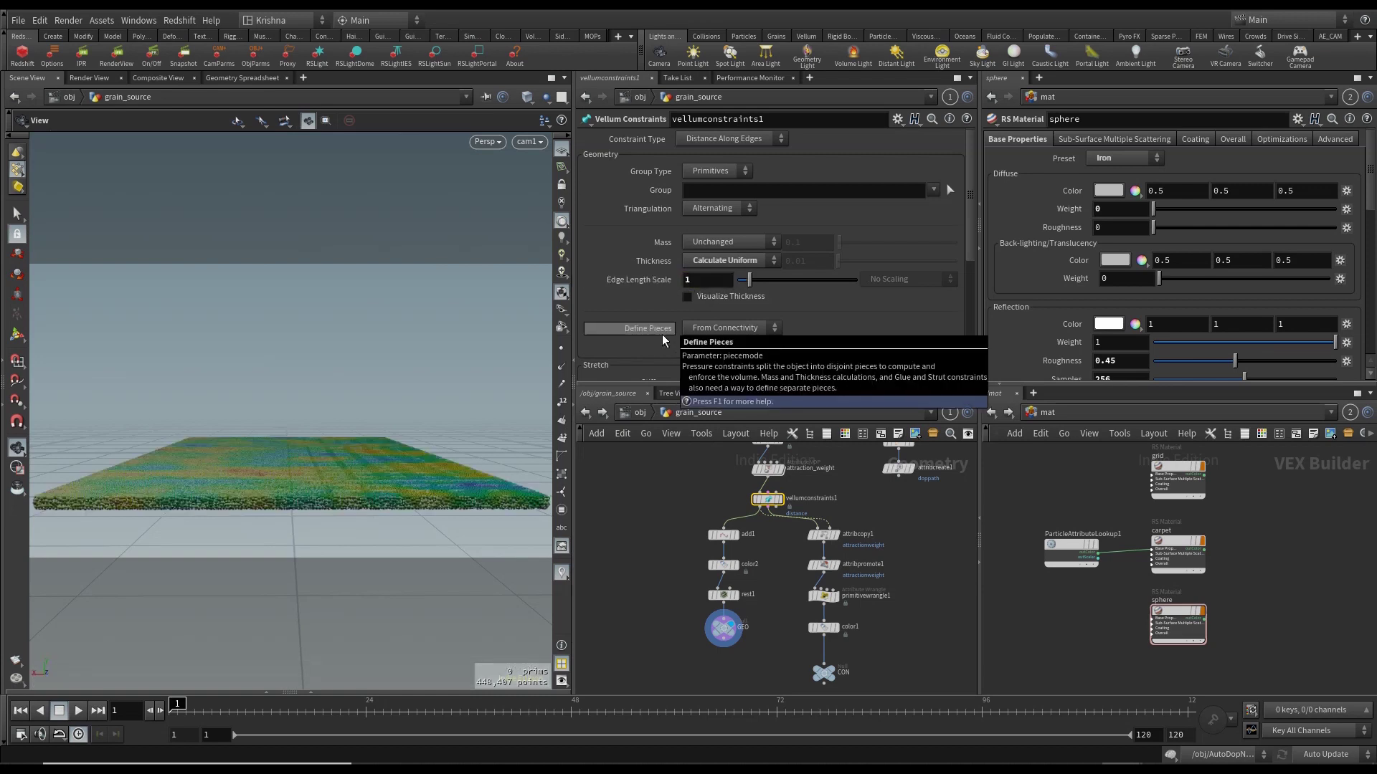
left_click(706, 285)
key("Return")
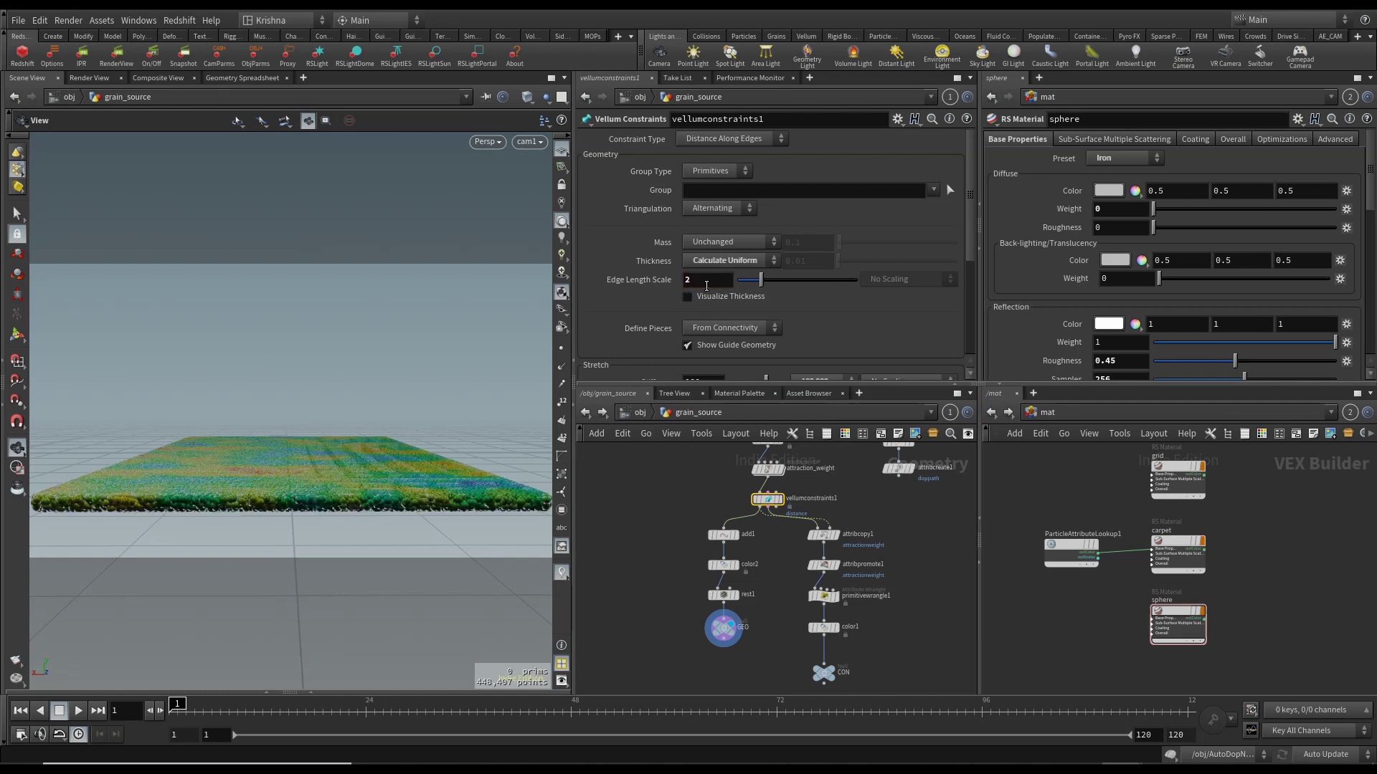
middle_click(661, 281, "ctrl")
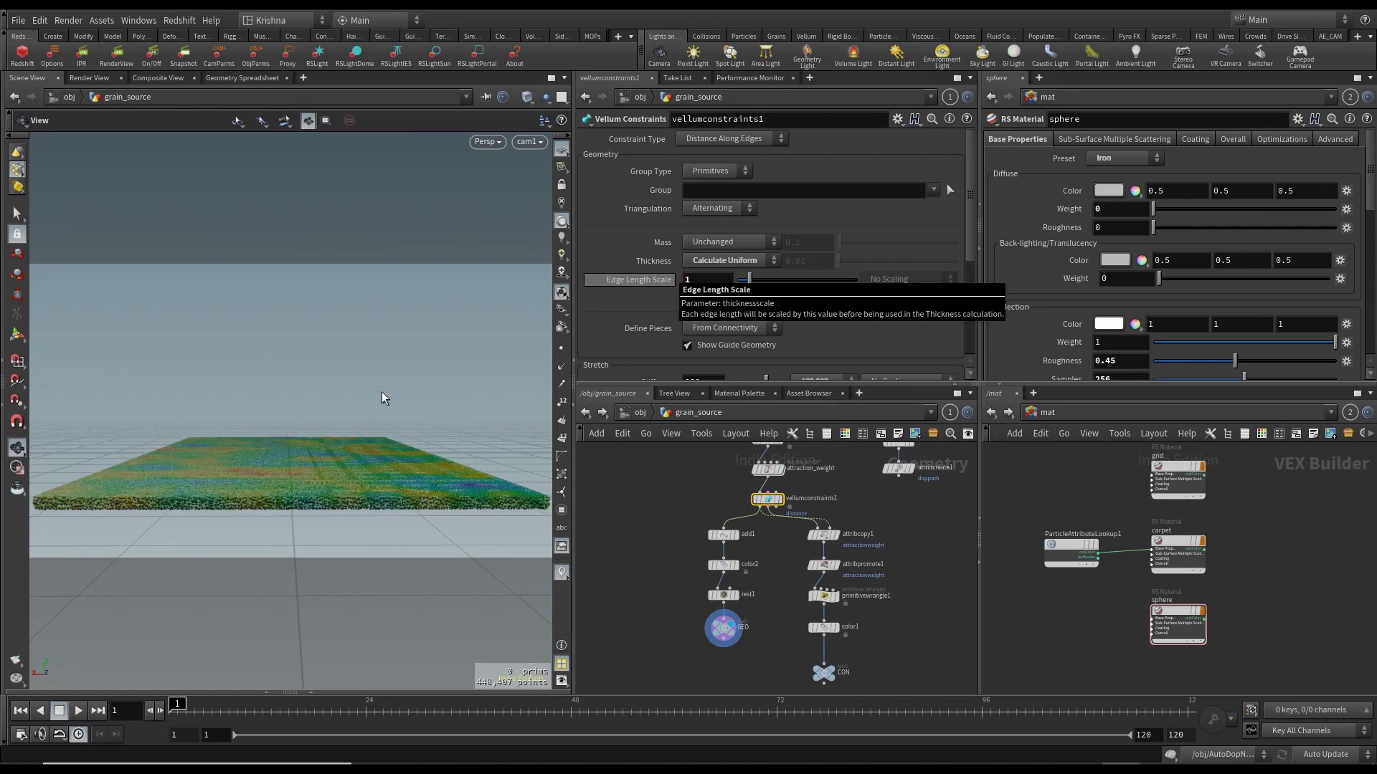
left_click_drag(354, 476, 350, 522)
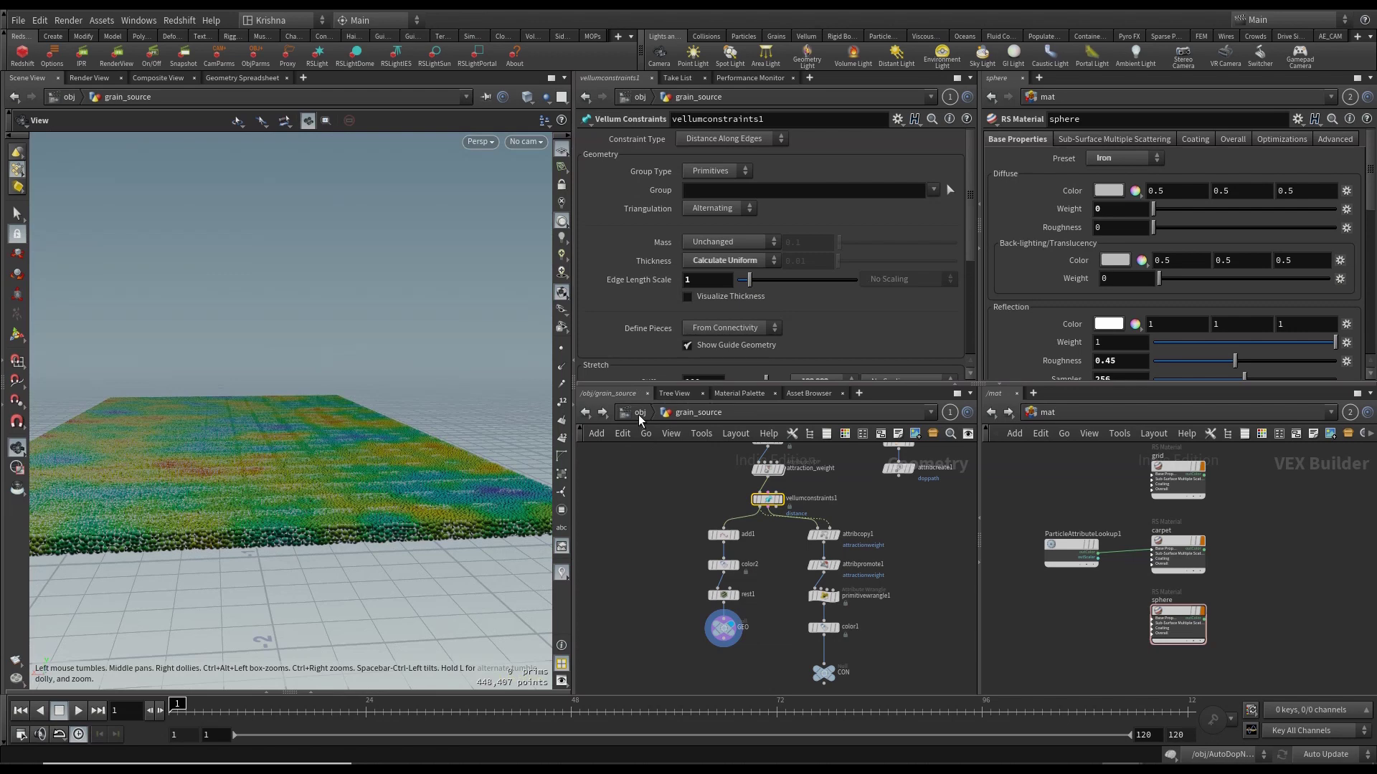
Re-enter grain_source from the obj level and set the Grain Size of grain_constraints to 0.06.
left_click(639, 413)
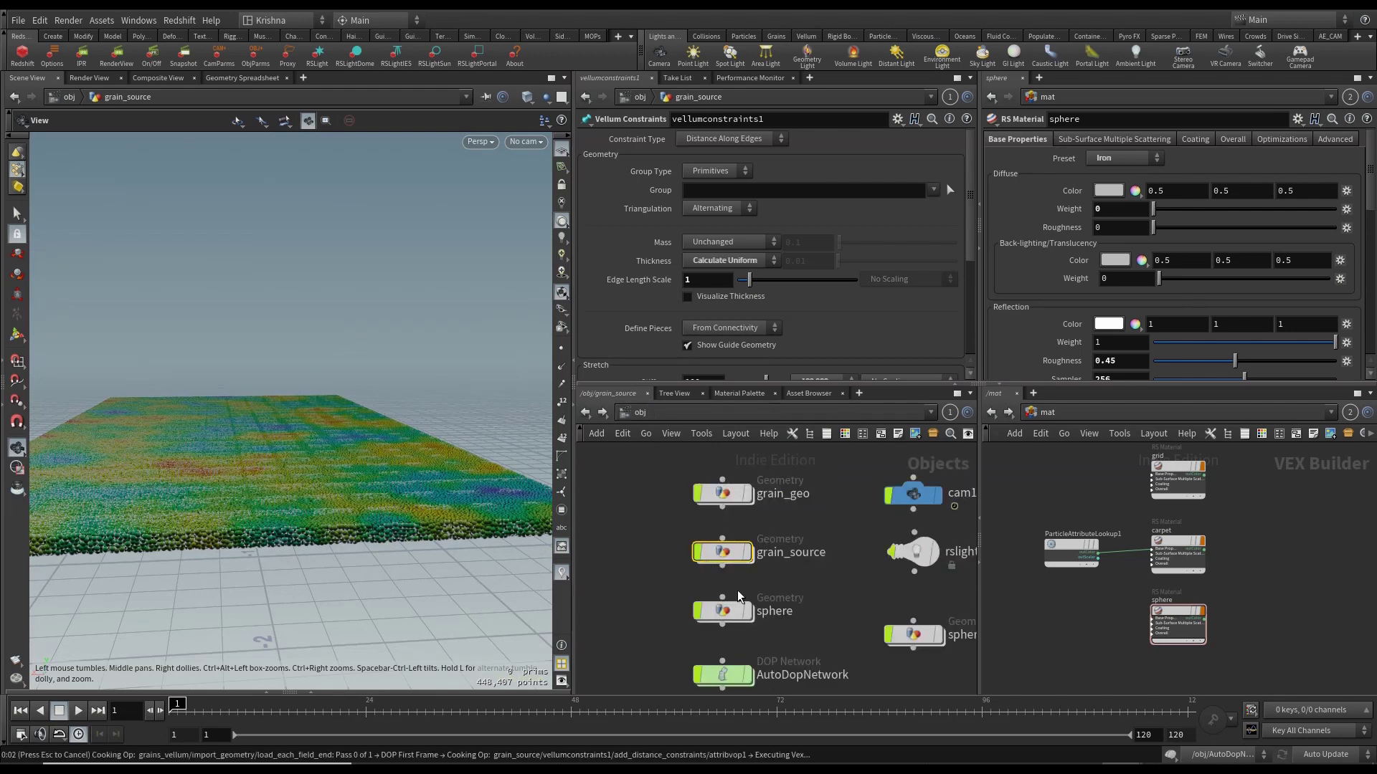
left_click(722, 559)
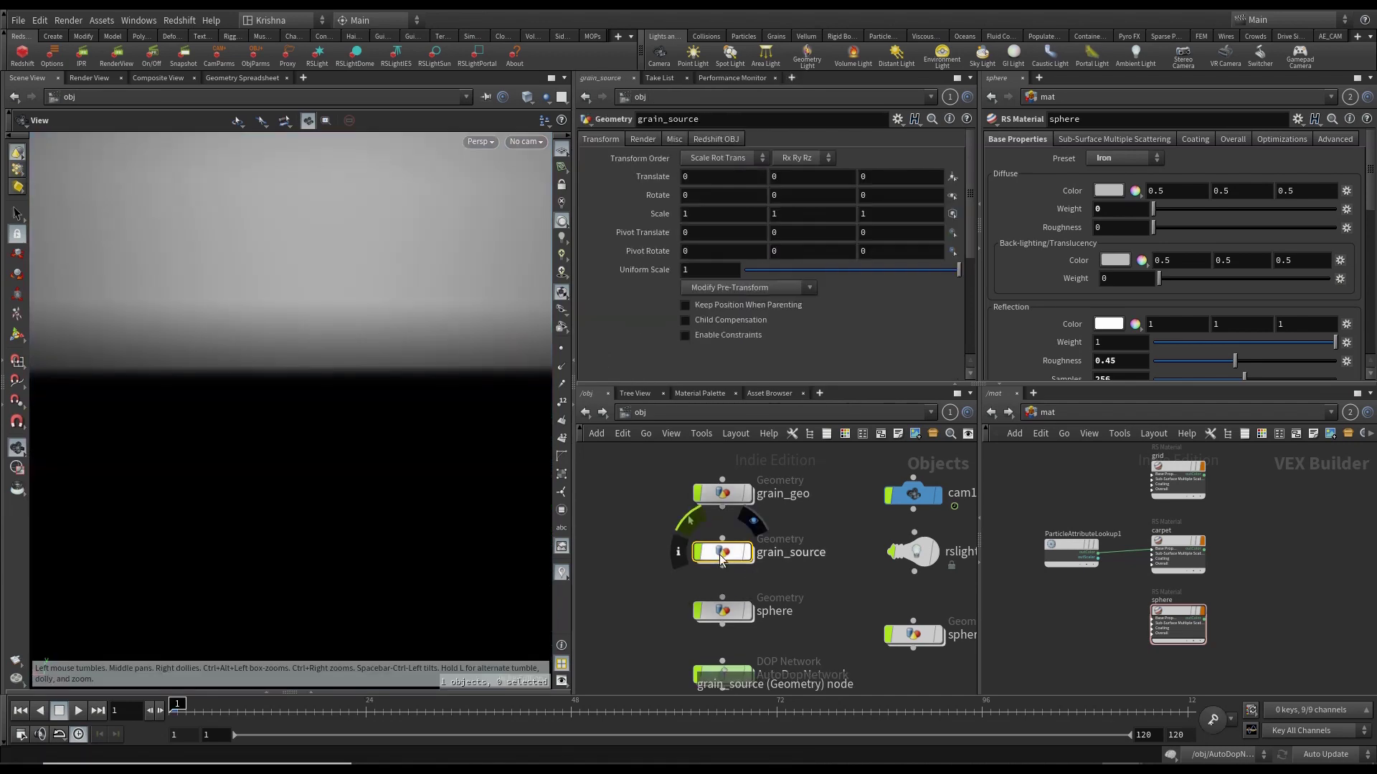
double_click(722, 559)
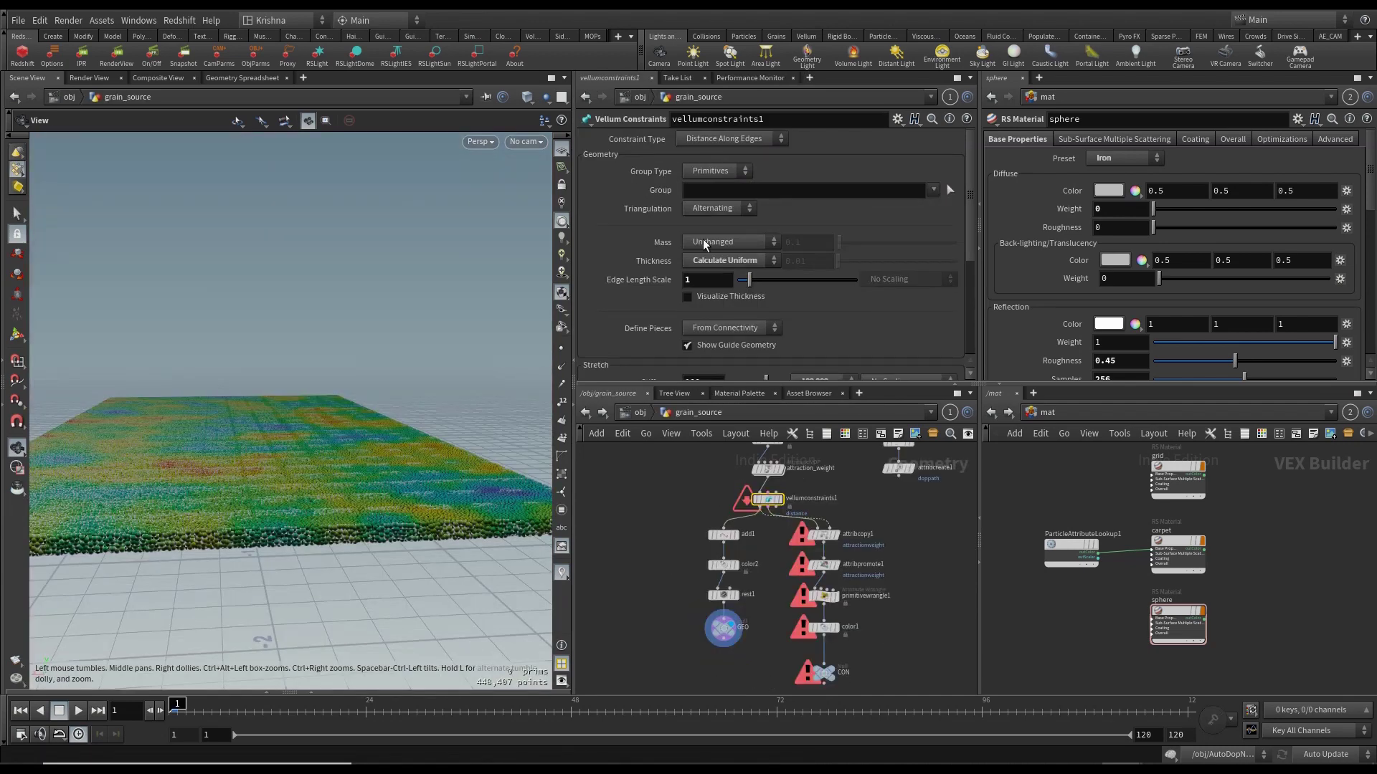
middle_click_drag(725, 455, 684, 586)
scroll(796, 520, "up", 3)
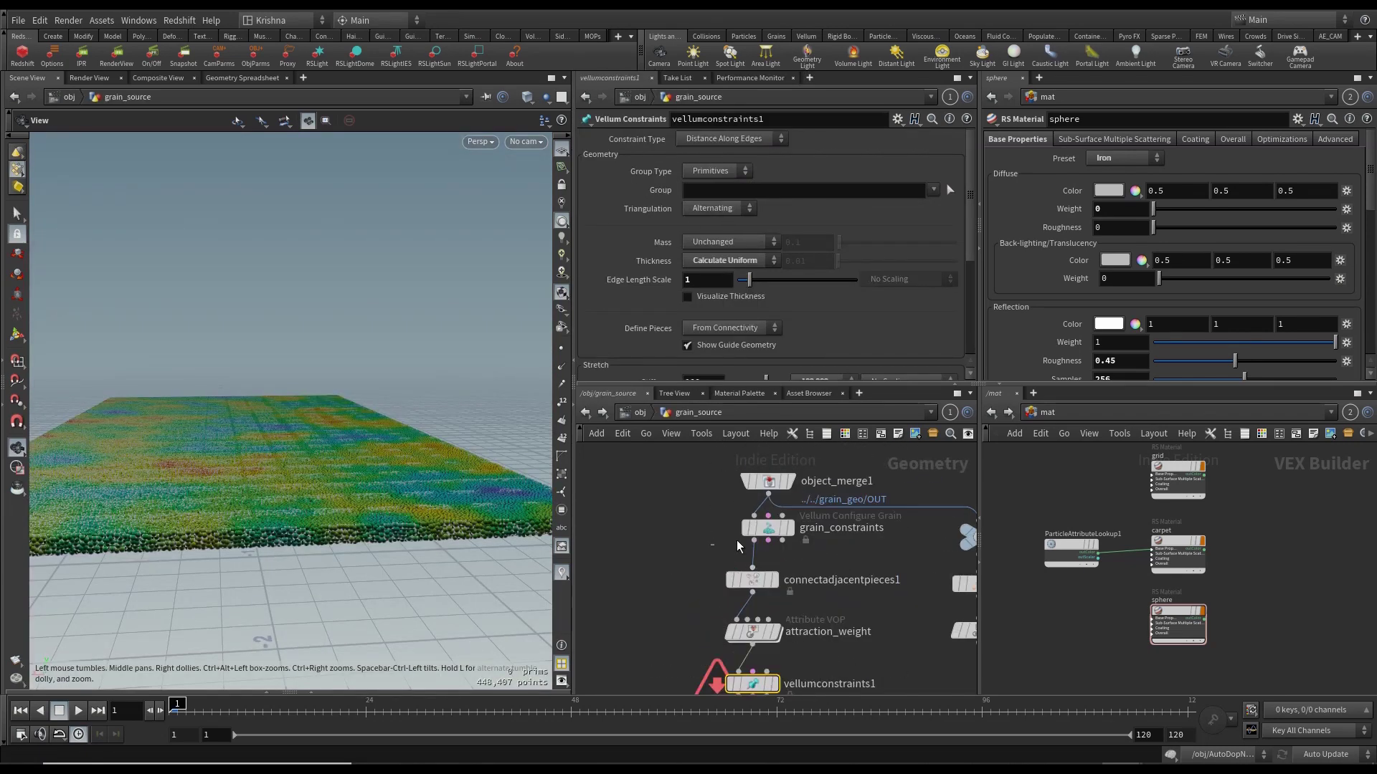
left_click(789, 527)
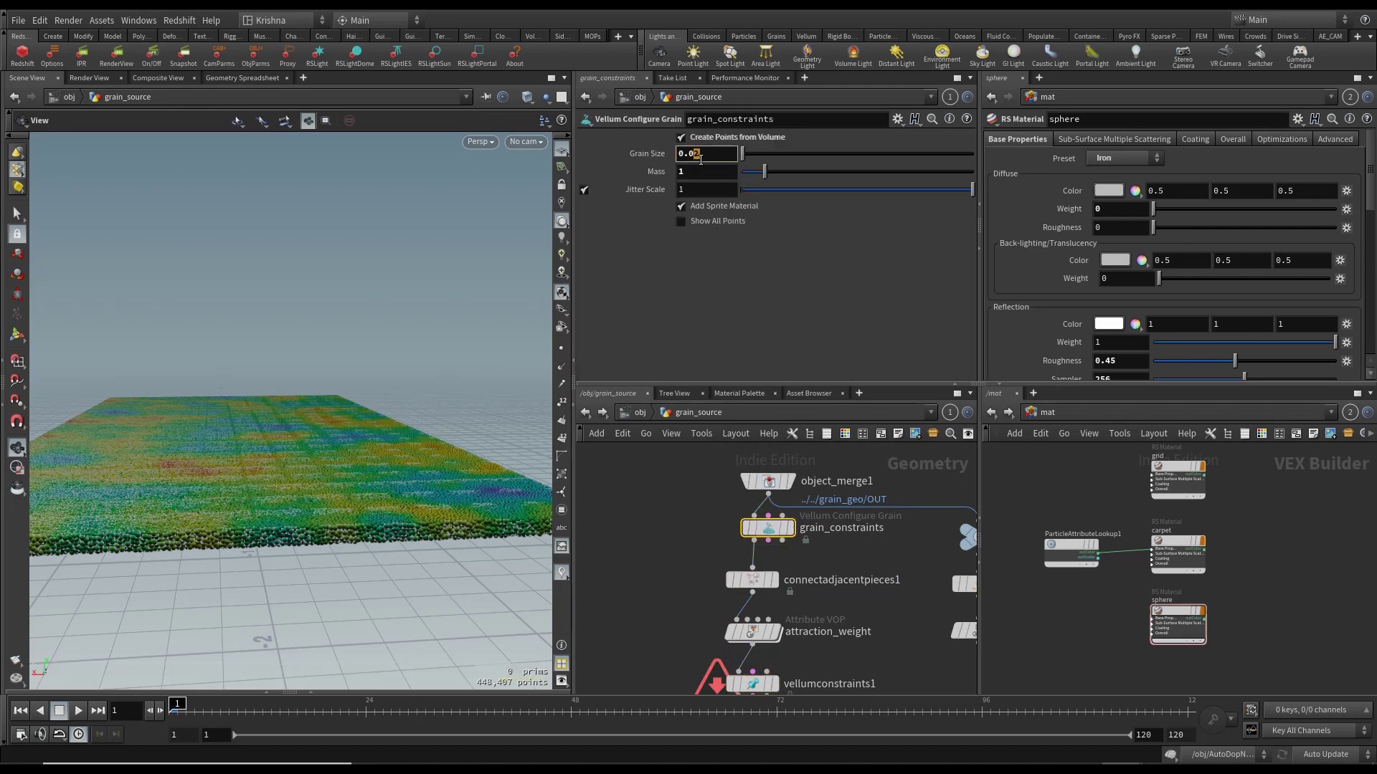
key("Return")
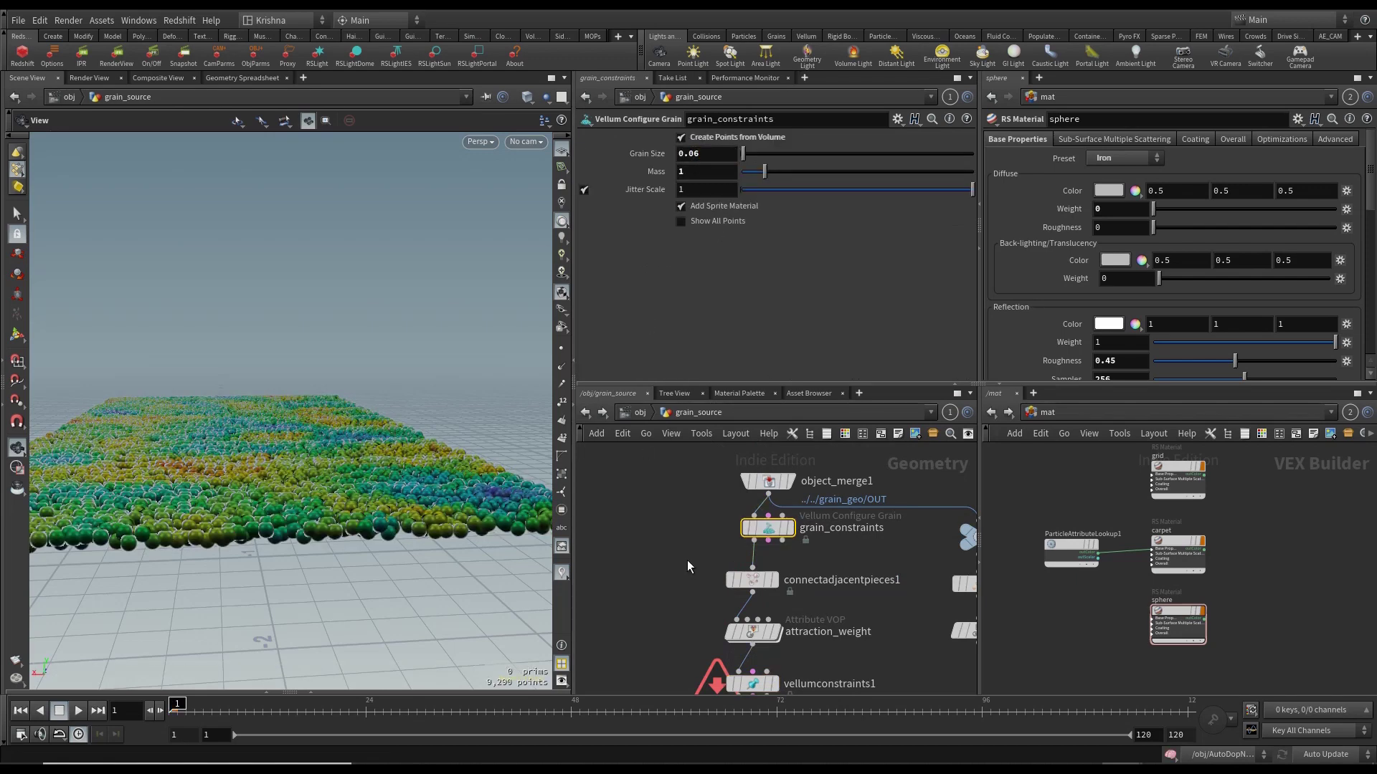
Examine the whole carpet from above and open the grains_vellum network through the obj level to check its grains.
scroll(686, 557, "down", 3)
middle_click_drag(430, 502, 342, 495)
left_click_drag(342, 494, 347, 523)
key("h")
left_click(640, 413)
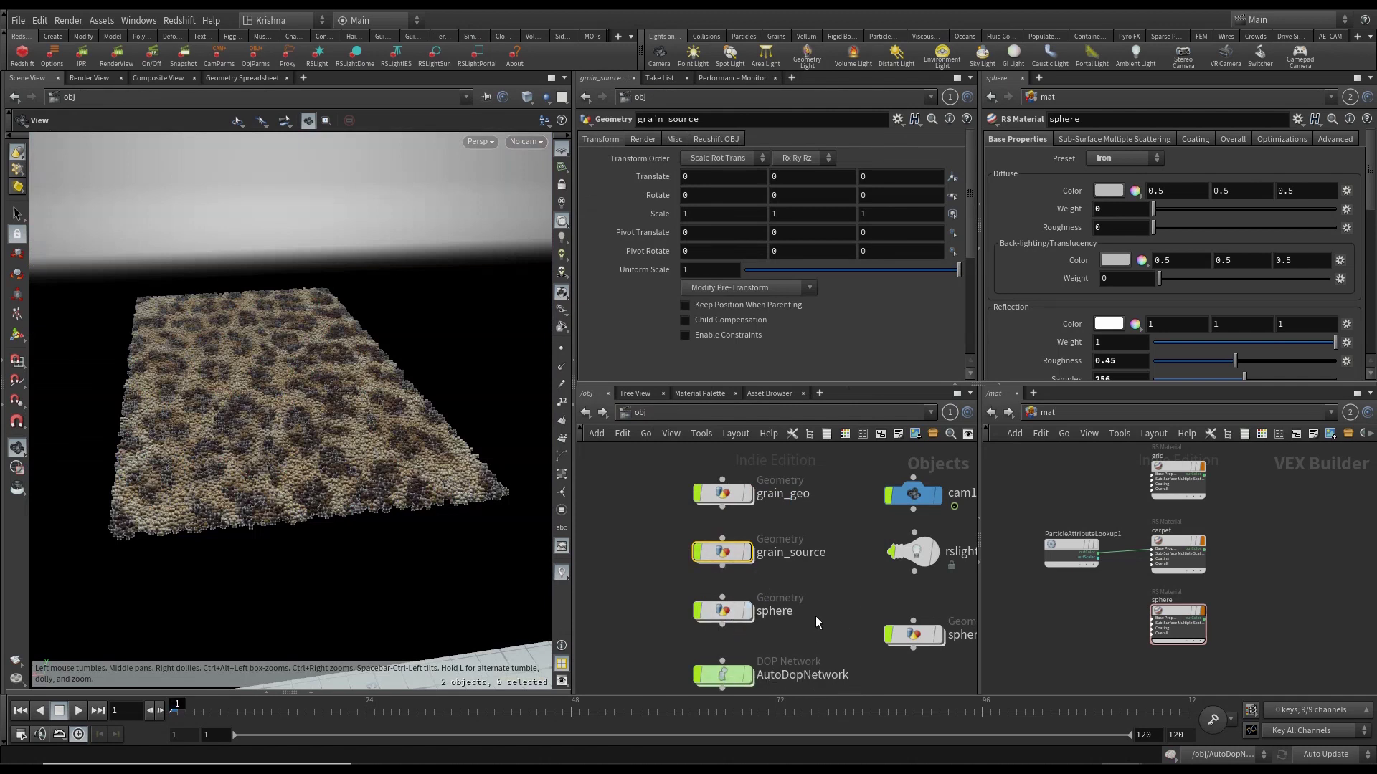
scroll(815, 617, "down", 3)
middle_click_drag(815, 617, 796, 533)
scroll(765, 614, "up", 4)
mouse_move(731, 588)
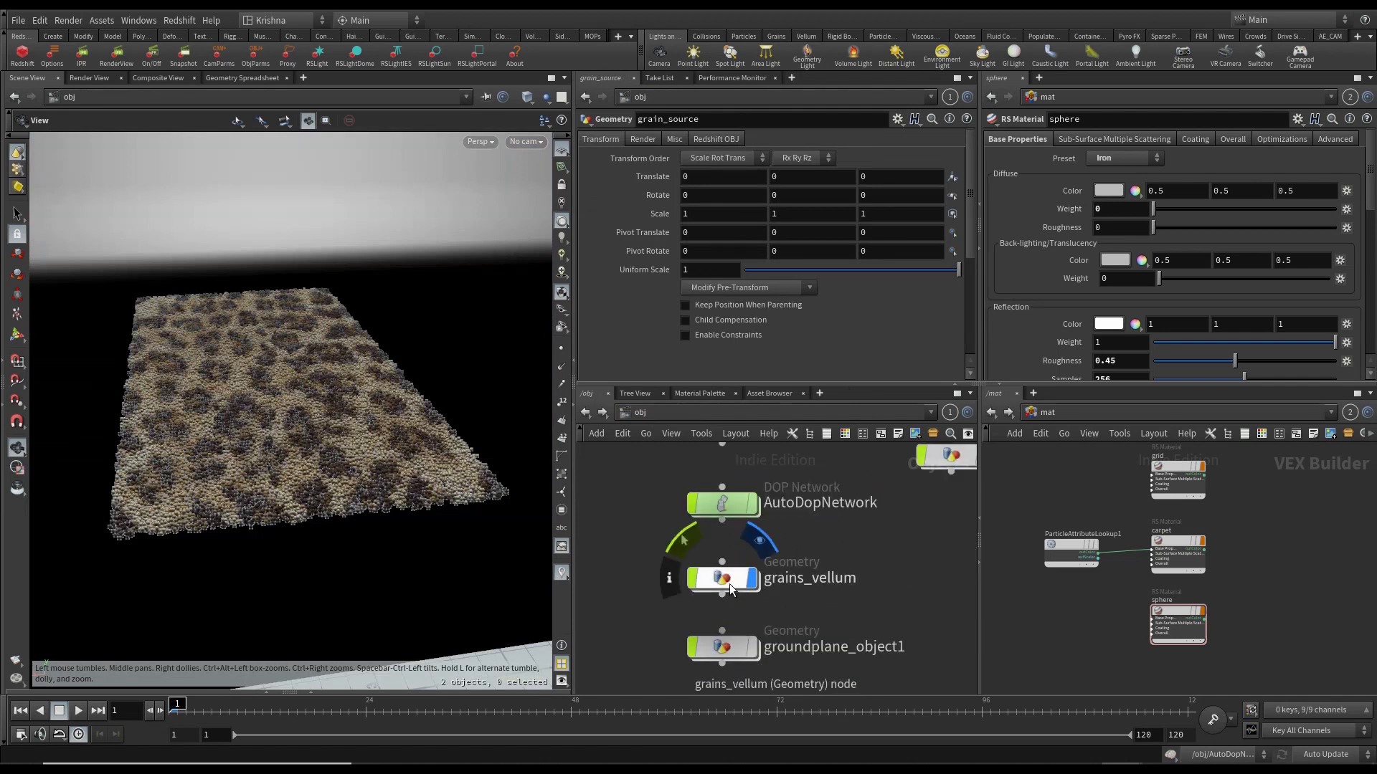
scroll(732, 588, "down", 3)
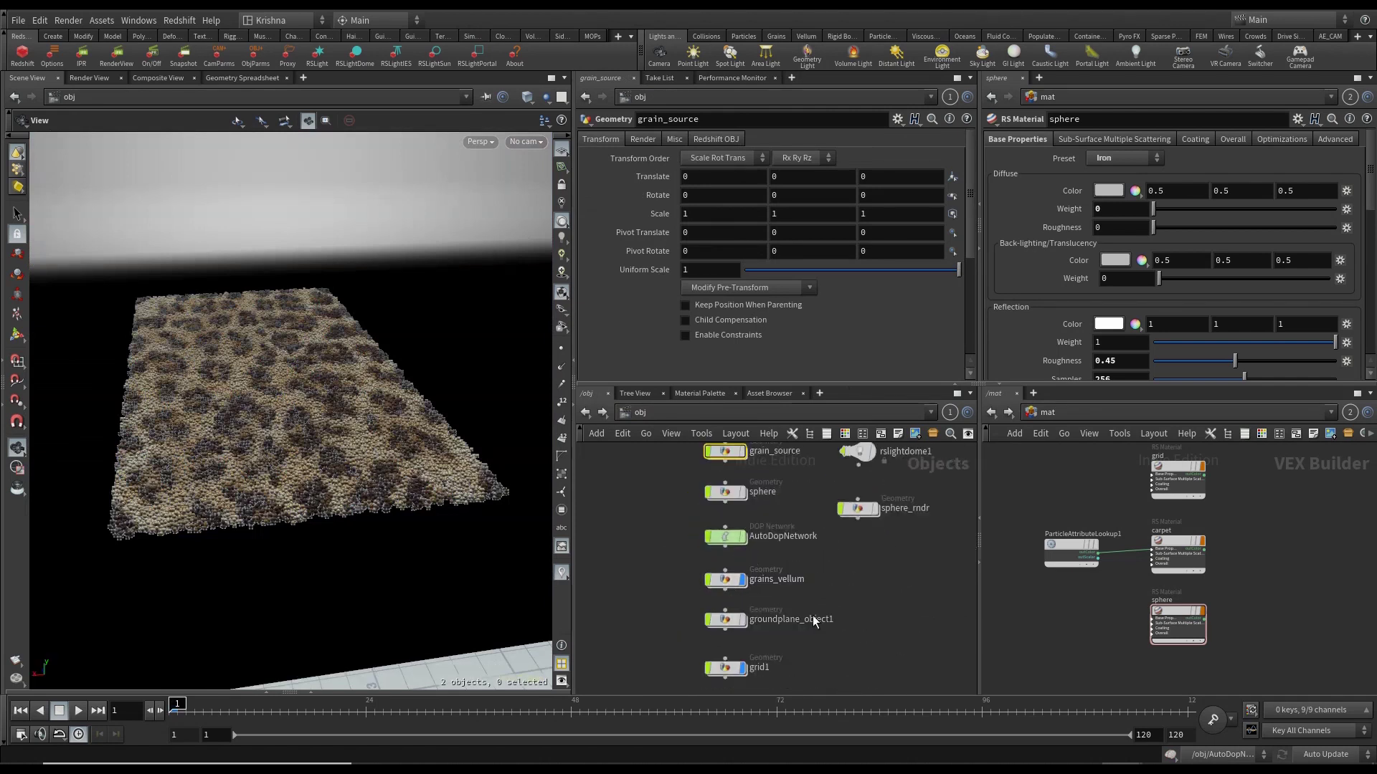
middle_click_drag(727, 581, 735, 543)
double_click(734, 541)
mouse_move(783, 504)
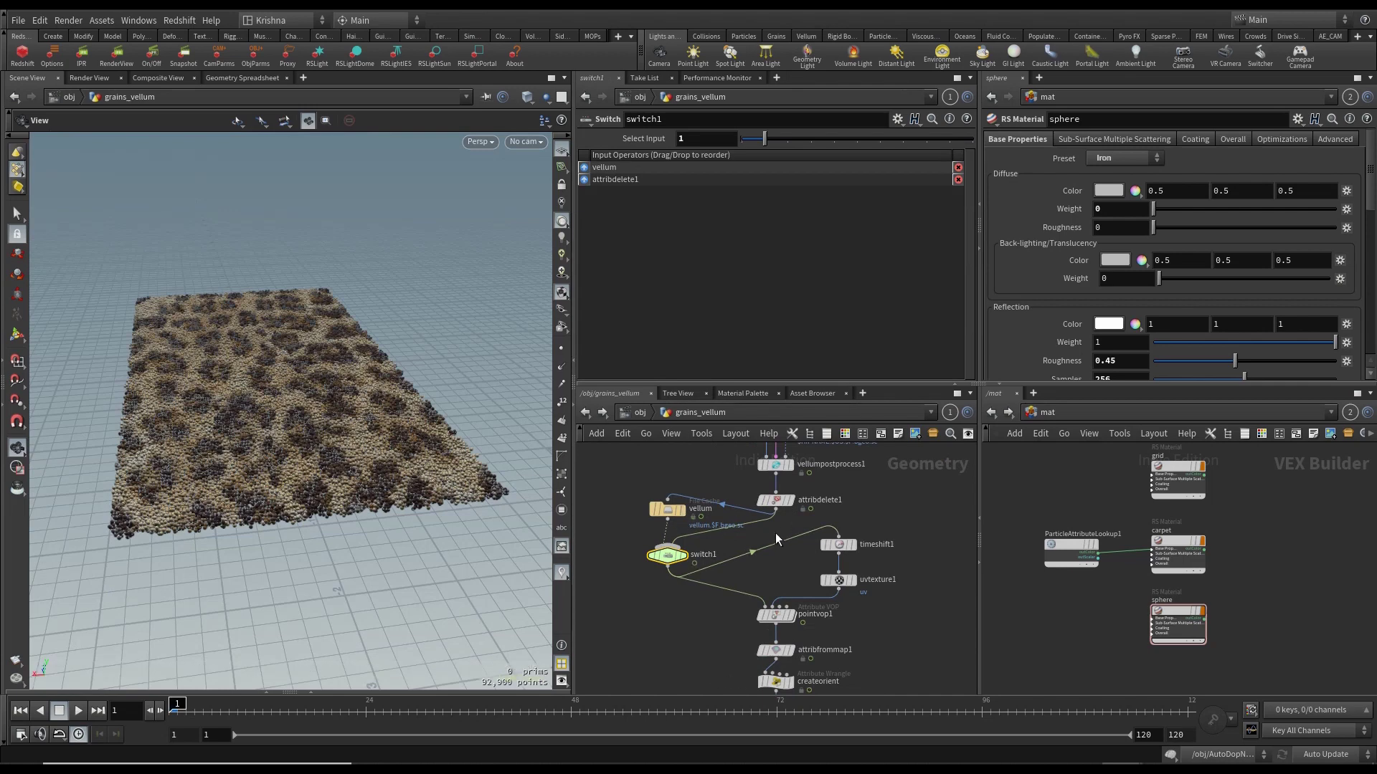
Look over the grain_source network again and return to the obj level.
left_click(640, 412)
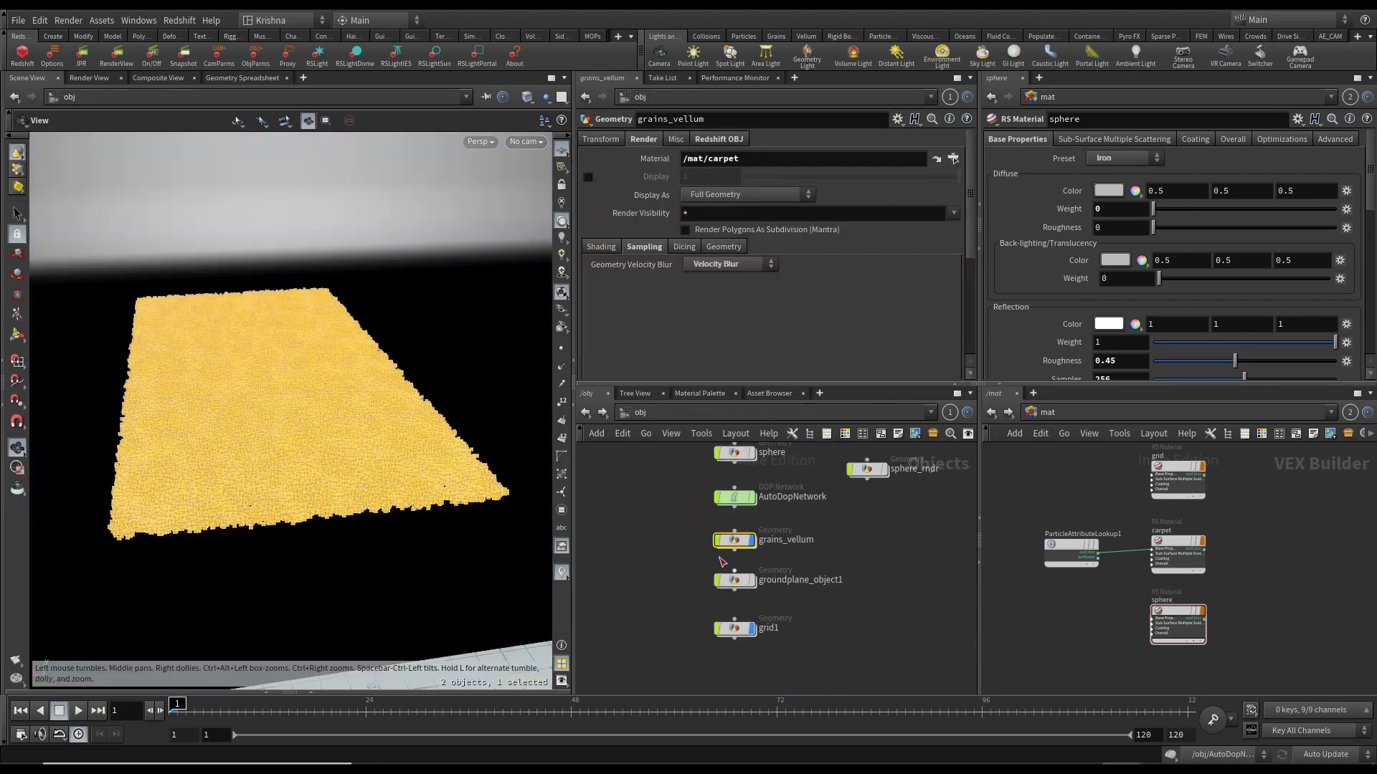
middle_click_drag(685, 516, 686, 591)
middle_click_drag(685, 518, 730, 570)
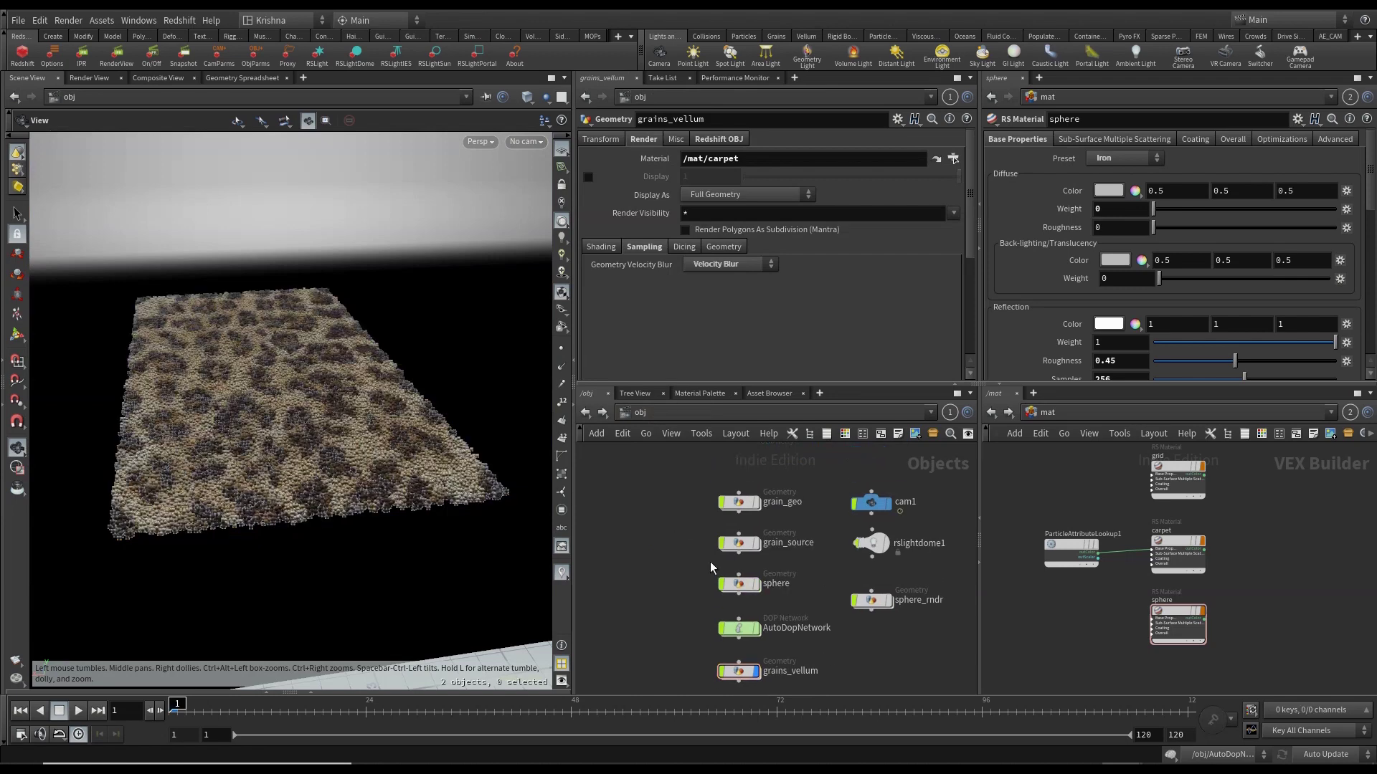
double_click(739, 542)
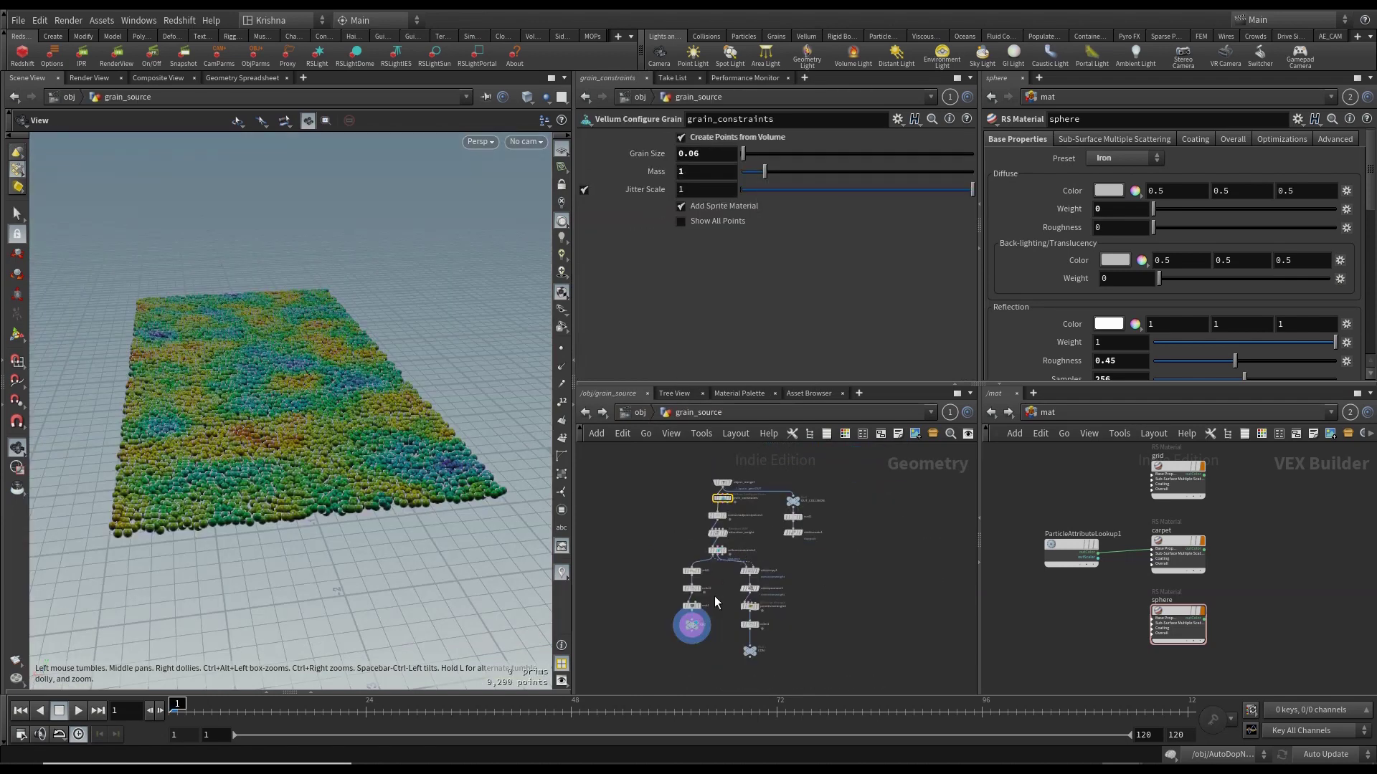
left_click(631, 412)
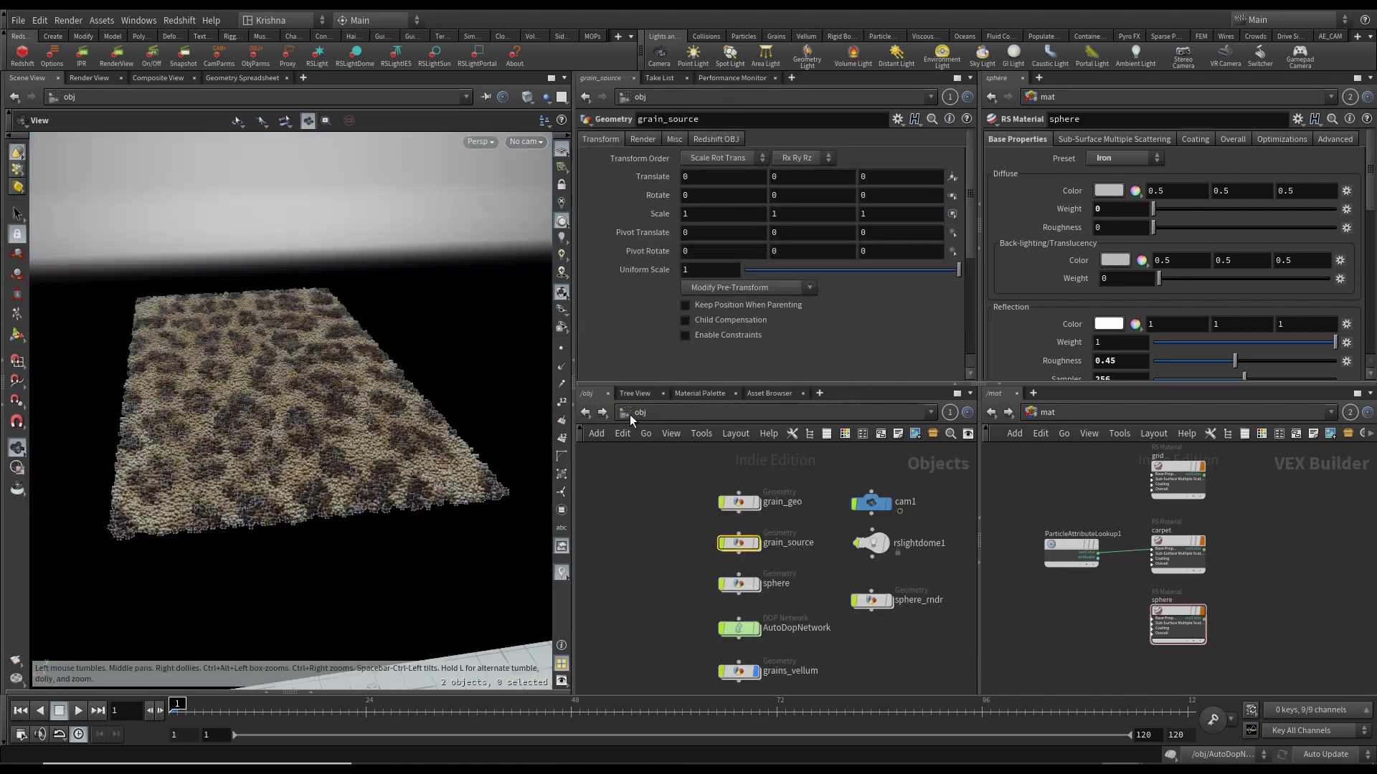
Set Mult of primitivewrangle1 in the grain_source network to 1 for testing the break threshold.
double_click(742, 546)
left_click(754, 608)
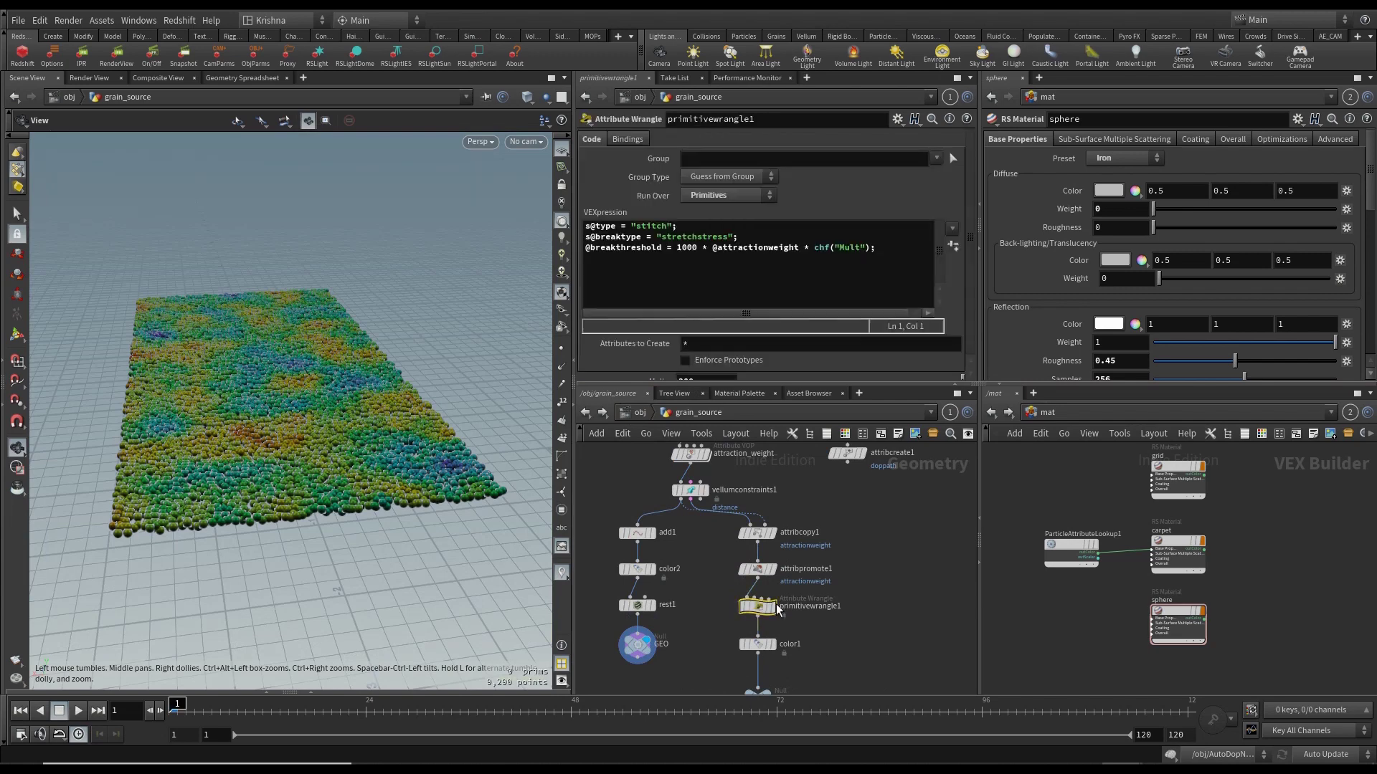
scroll(652, 338, "down", 1)
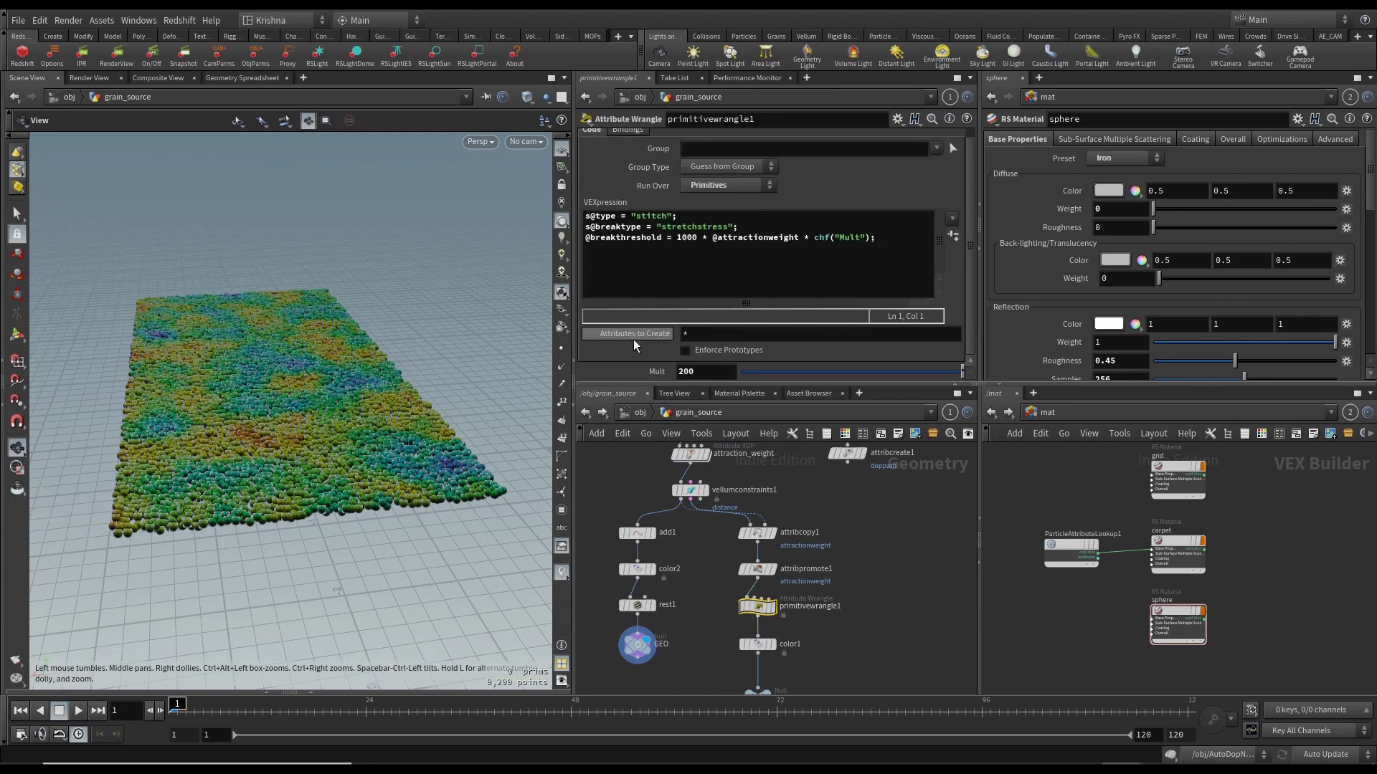
left_click(700, 372)
type("10")
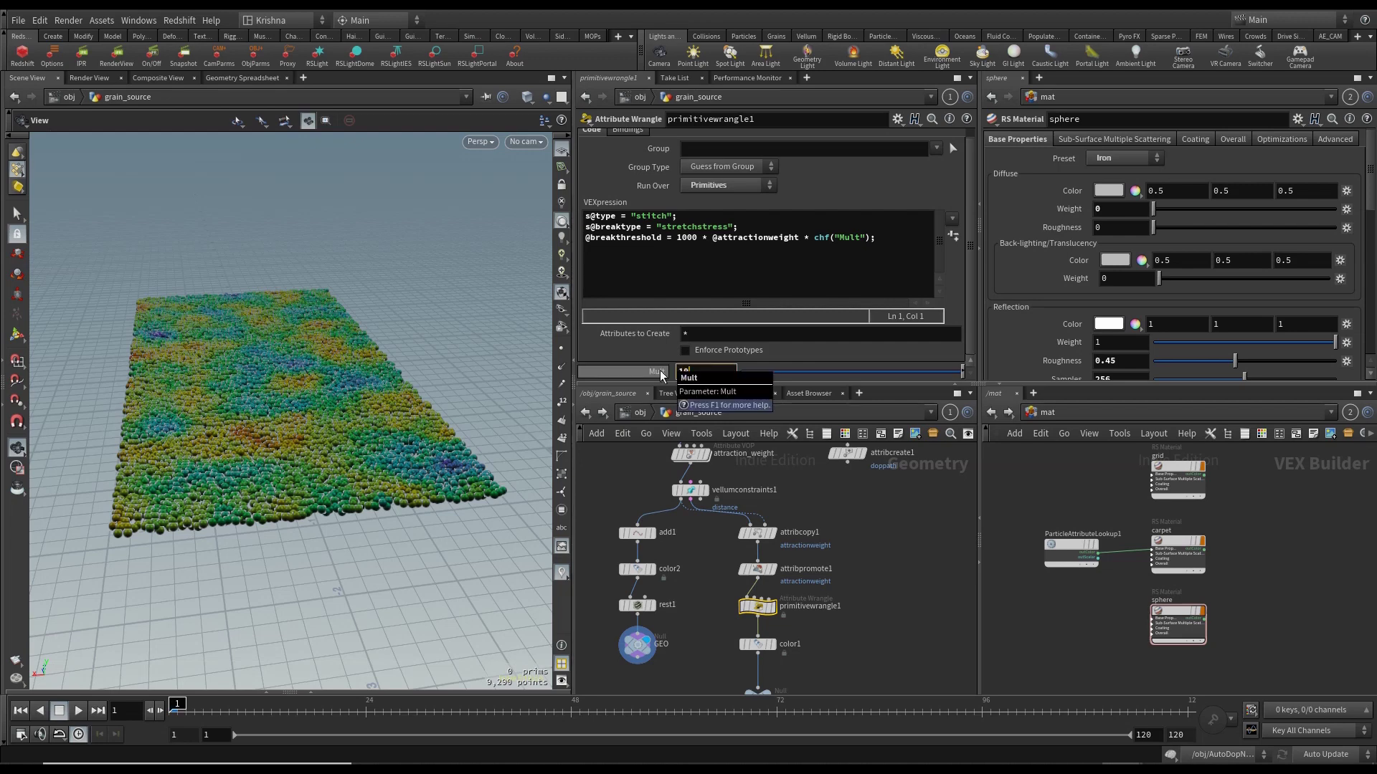
key("Return")
Return to the obj level, simulate the first frames of the carpet and hide grid1.
left_click(638, 412)
left_click_drag(287, 438, 246, 646)
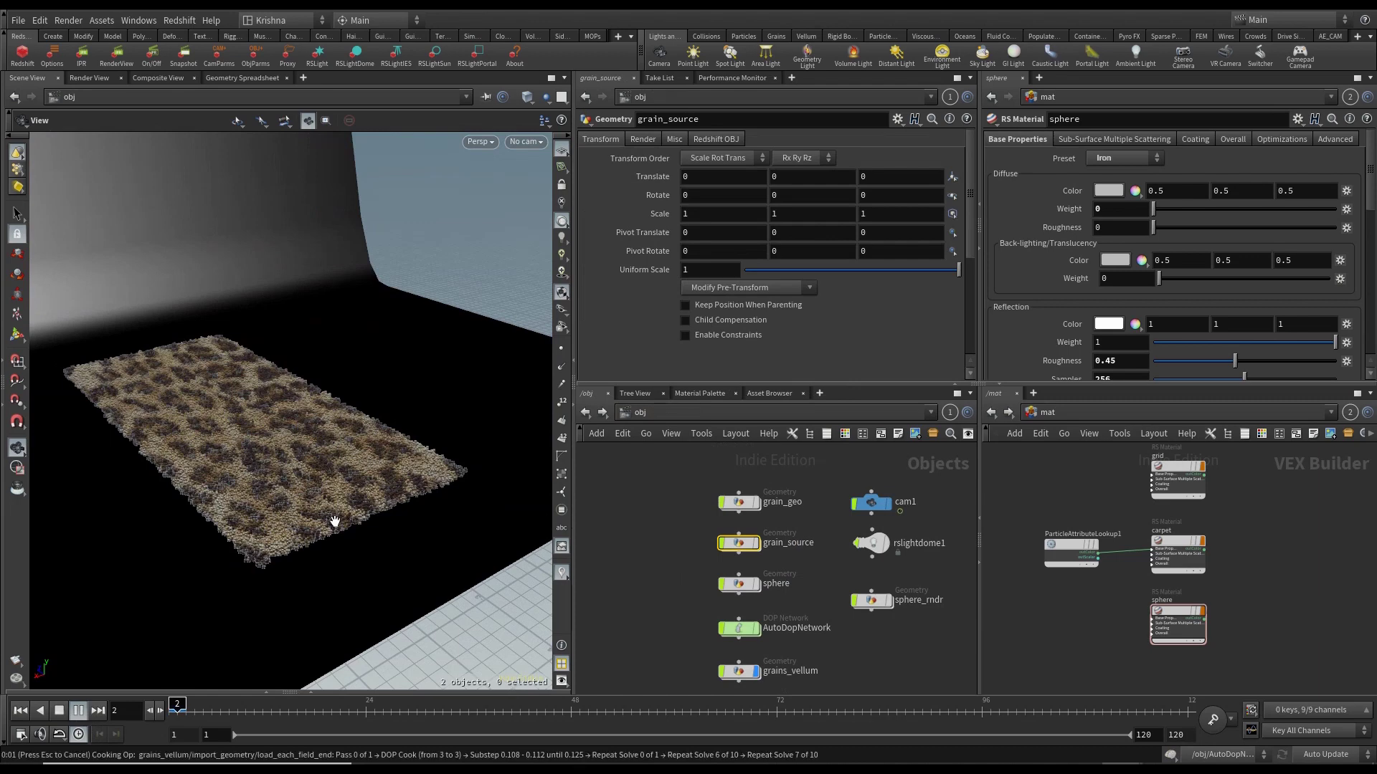
key("h")
key("ctrl+Up")
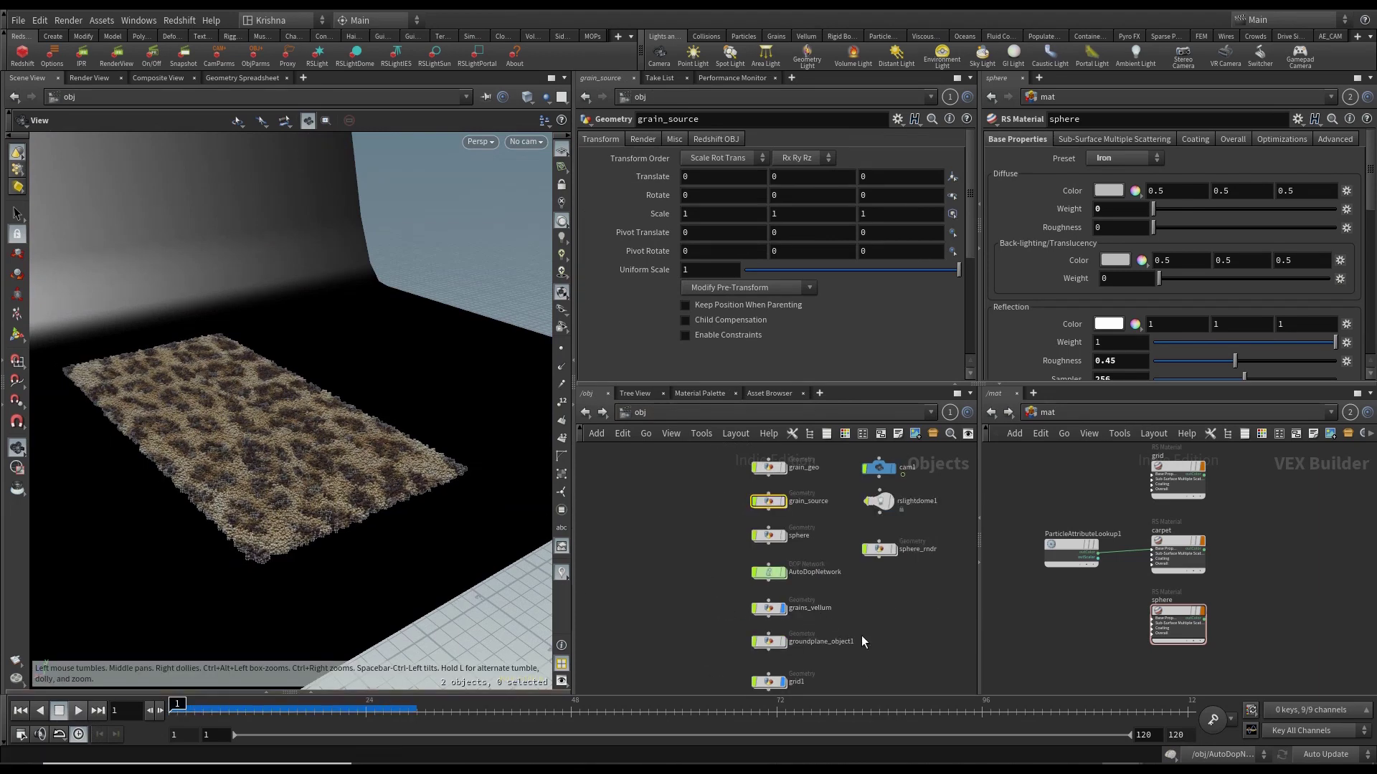
left_click(781, 682)
Play back the simulated frames, examine how the carpet breaks from low and raised views, and return to frame 1.
left_click_drag(363, 563, 343, 500)
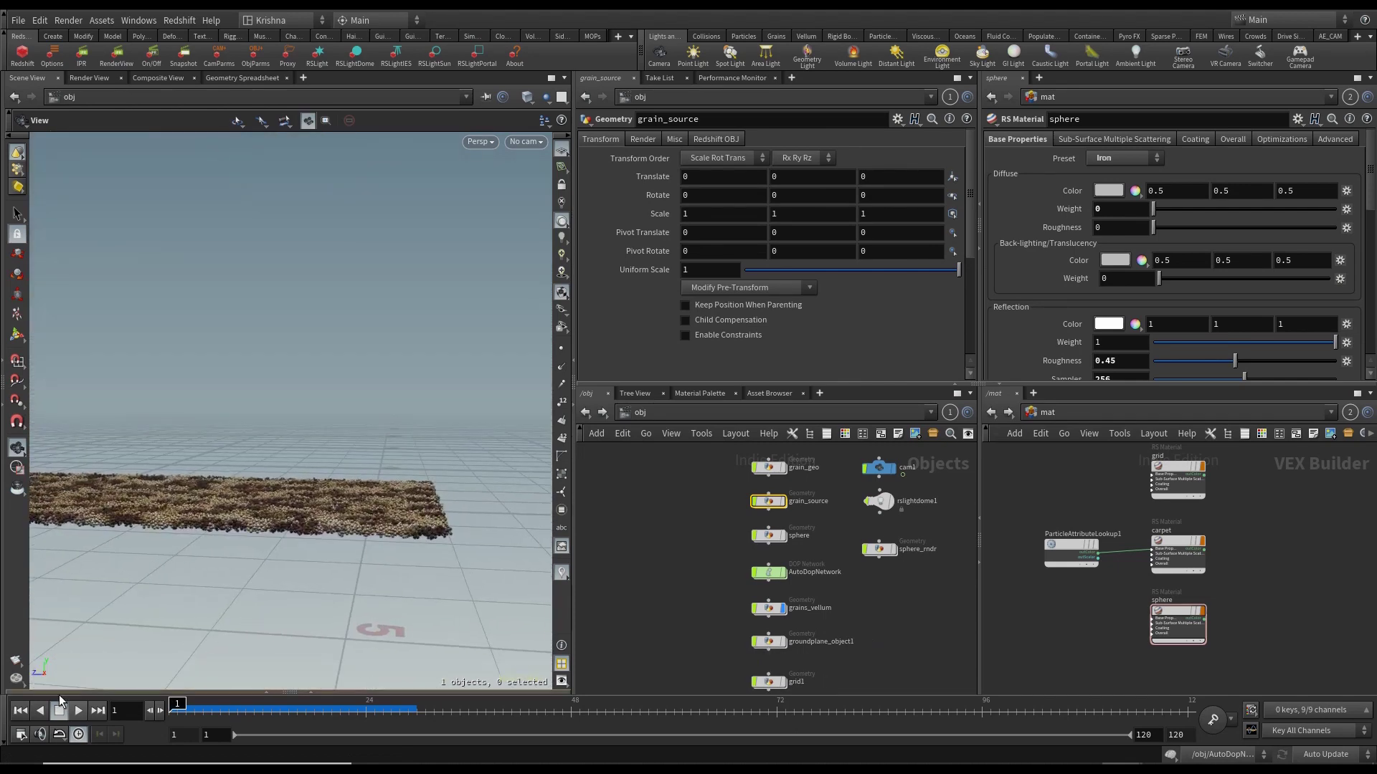
left_click(77, 711)
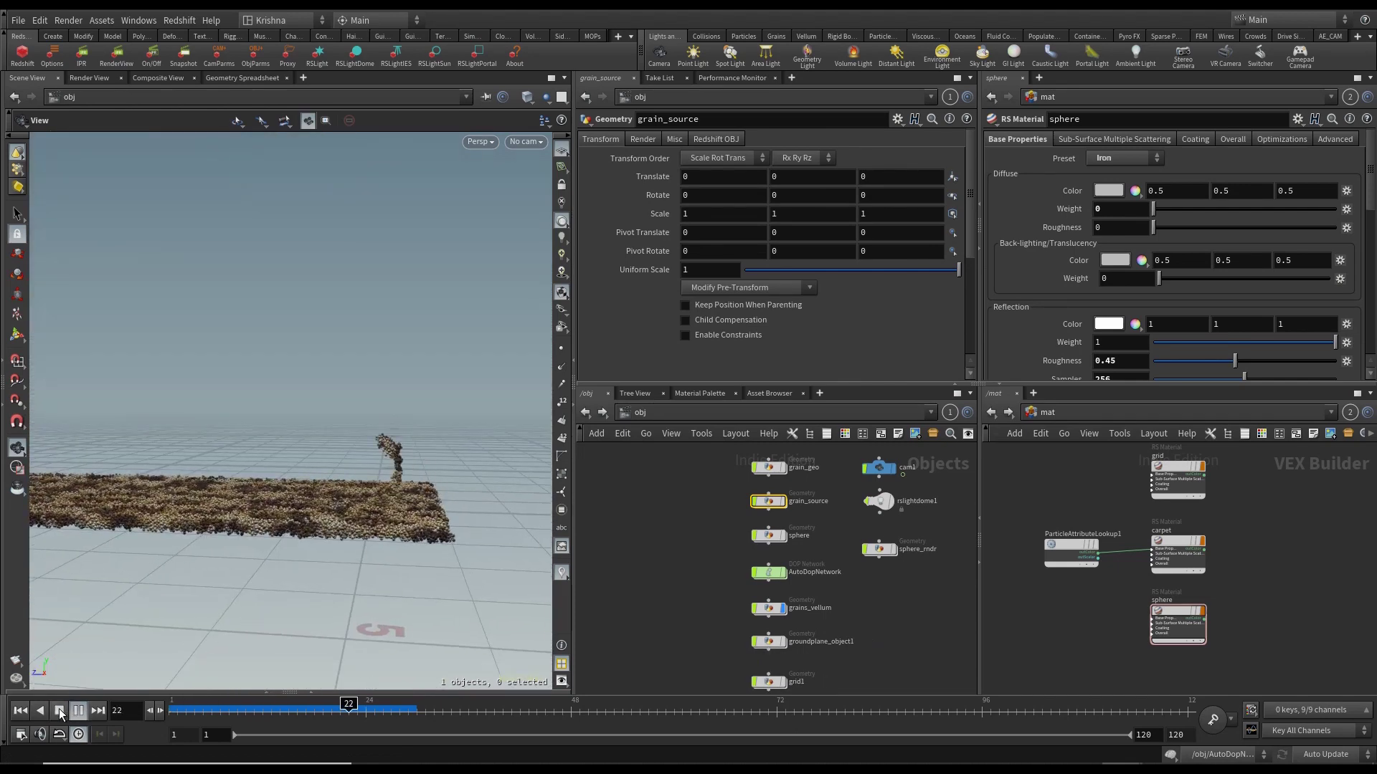
left_click_drag(133, 660, 534, 602)
scroll(298, 544, "up", 6)
scroll(298, 504, "down", 6)
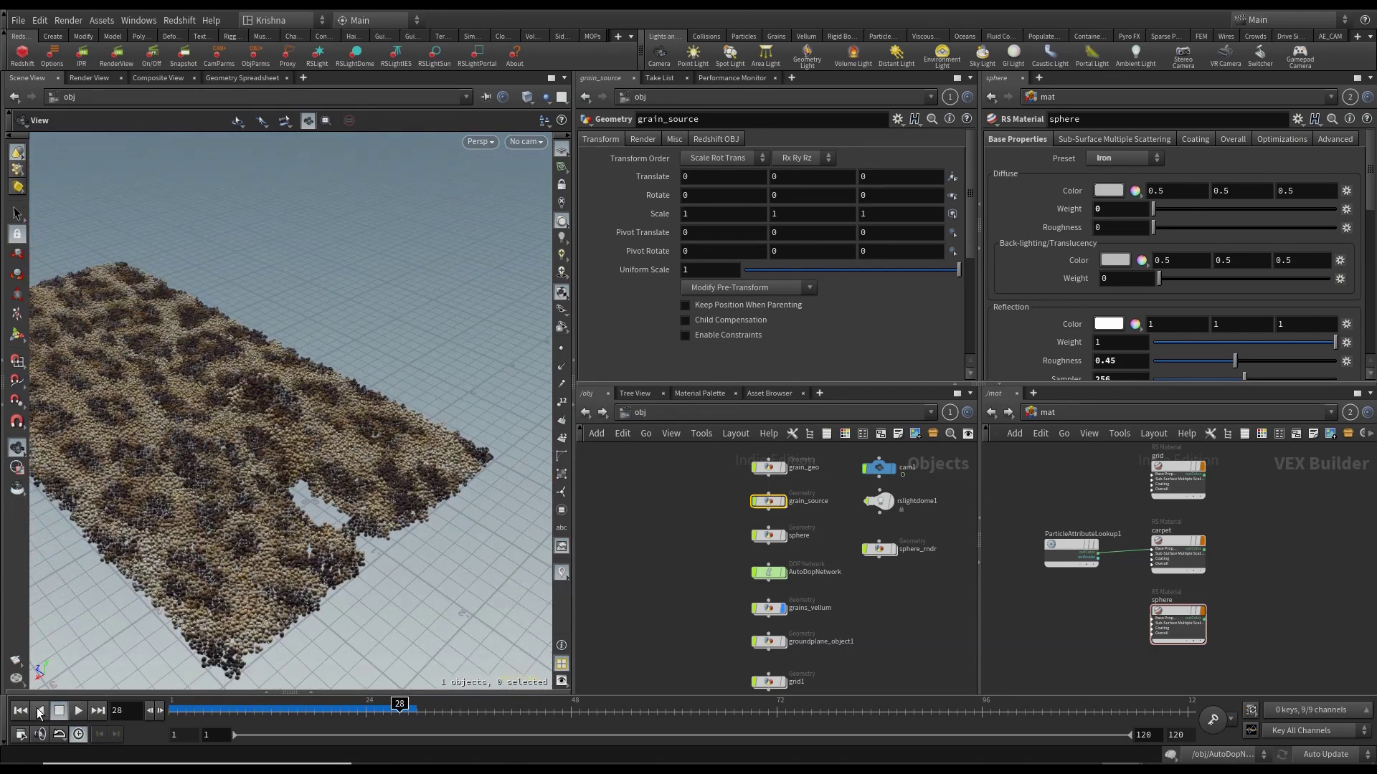
key("ctrl+Up")
Re-enter grain_source and set Mult of primitivewrangle1 to 10.
double_click(776, 503)
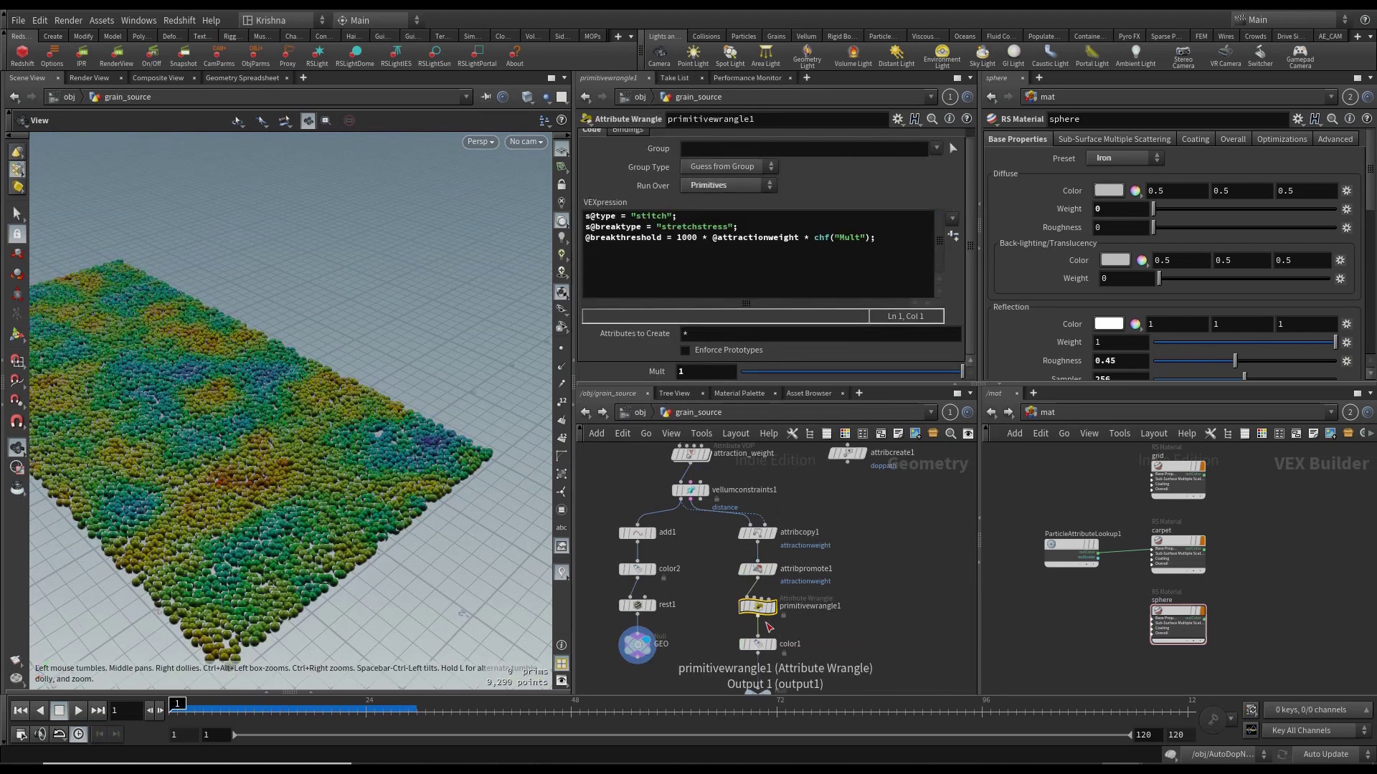
left_click(712, 375)
type("0")
key("Return")
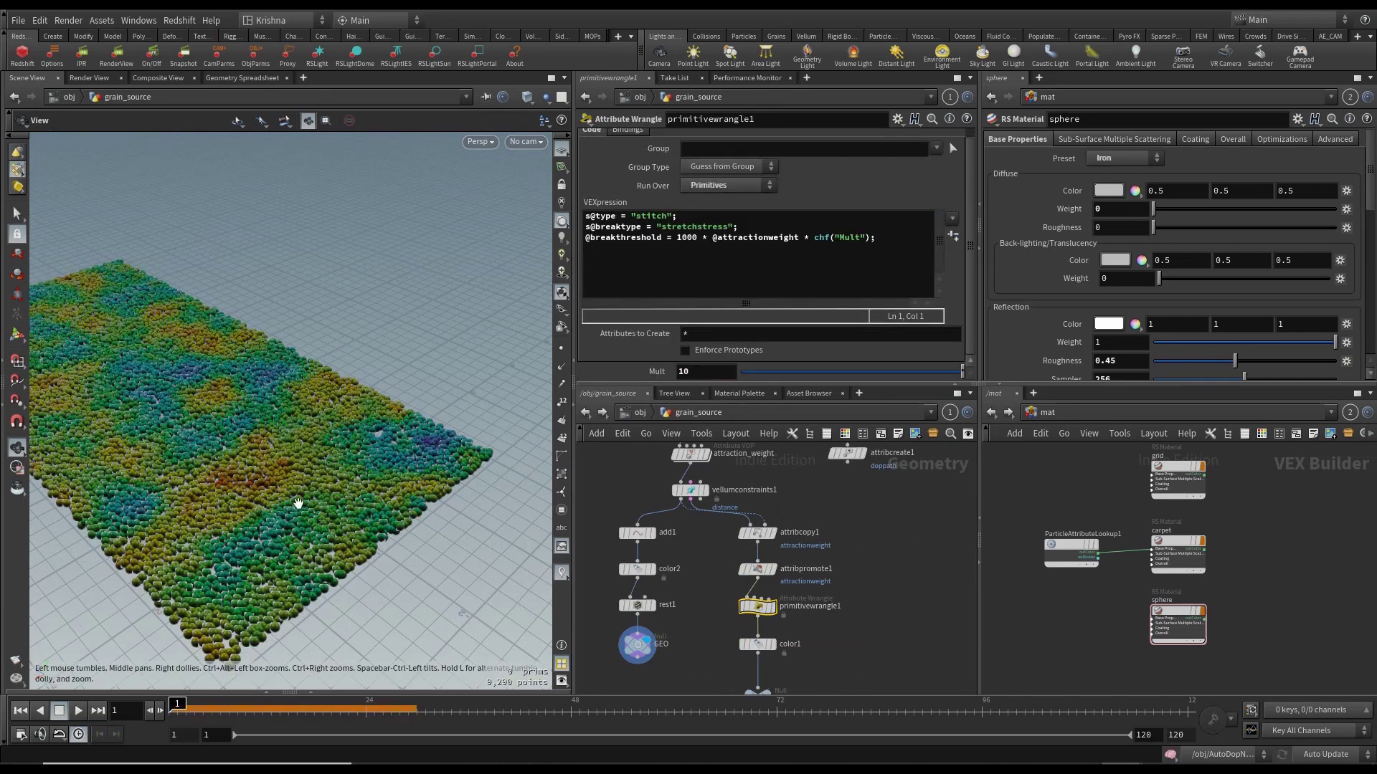
Resimulate the carpet from the obj level, play back the frames to examine its tearing, and rewind to frame 1.
left_click(20, 710)
scroll(266, 491, "down", 3)
left_click_drag(265, 491, 323, 468)
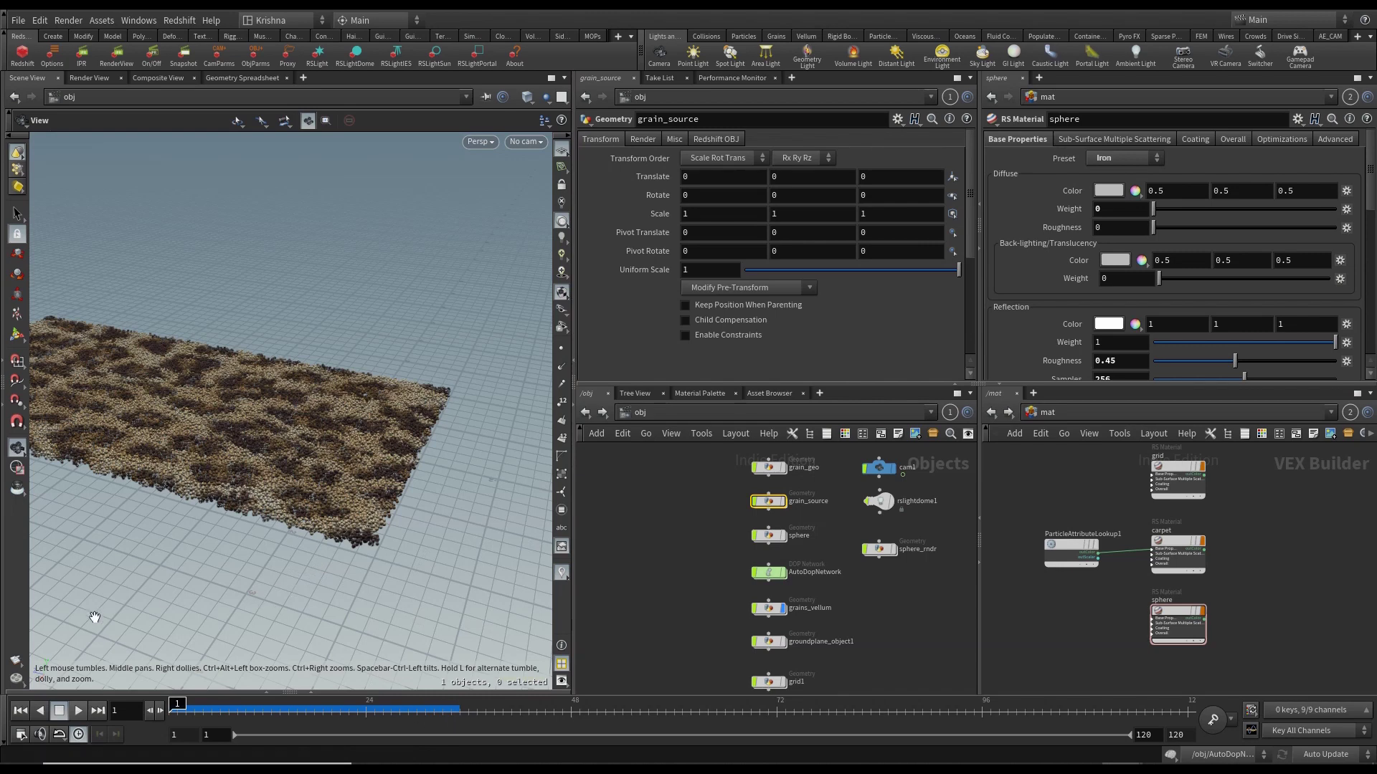
left_click(78, 711)
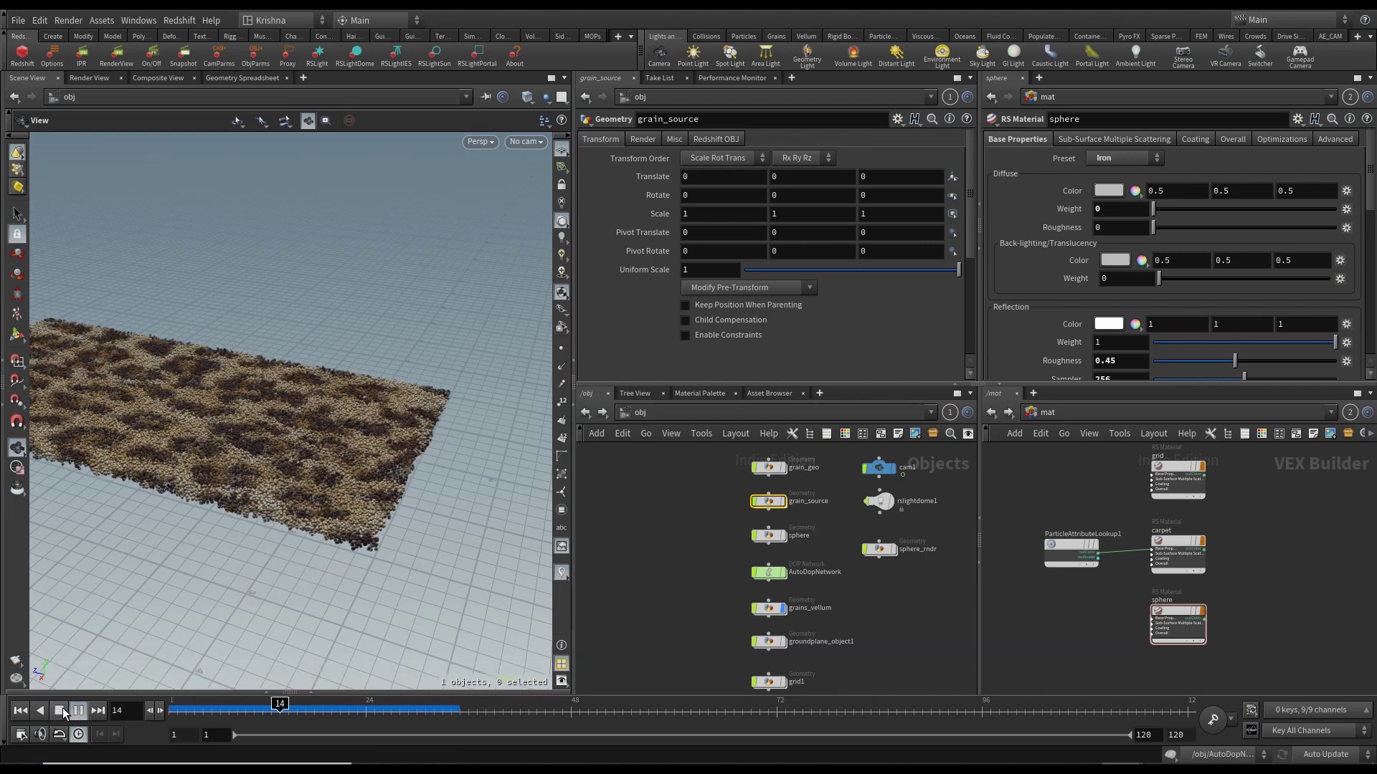
left_click(60, 711)
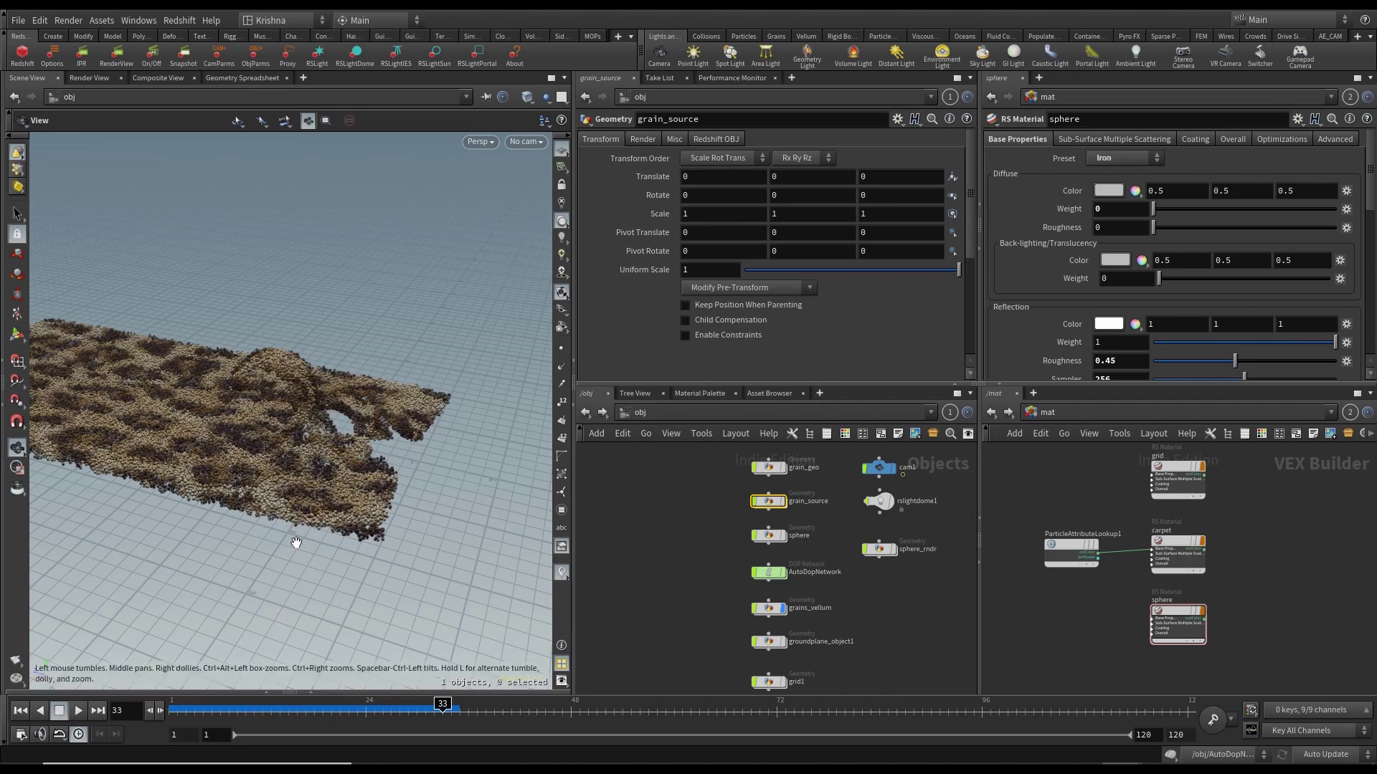
left_click_drag(316, 502, 359, 390)
left_click_drag(442, 708, 113, 715)
Re-enter grain_source and check the break threshold code and Mult parameter of primitivewrangle1.
double_click(768, 500)
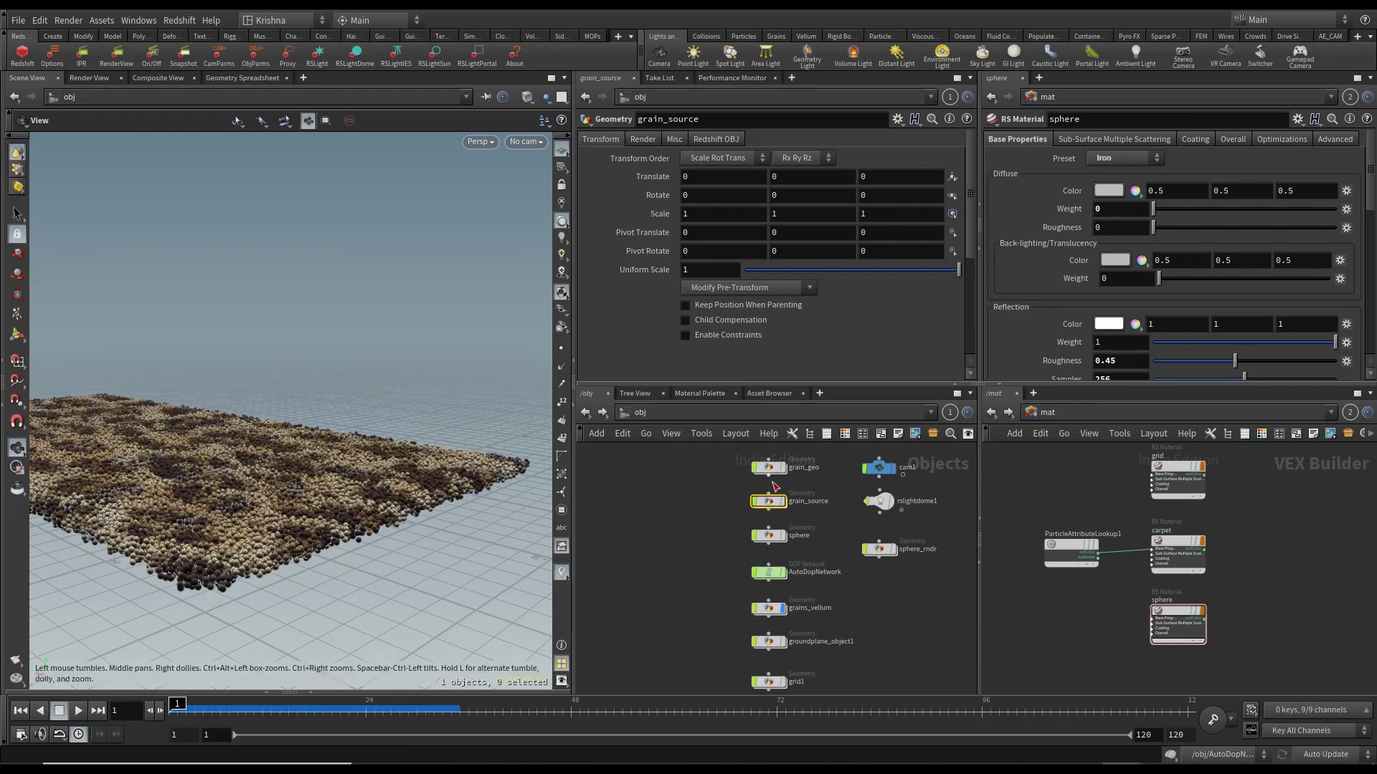
left_click(757, 606)
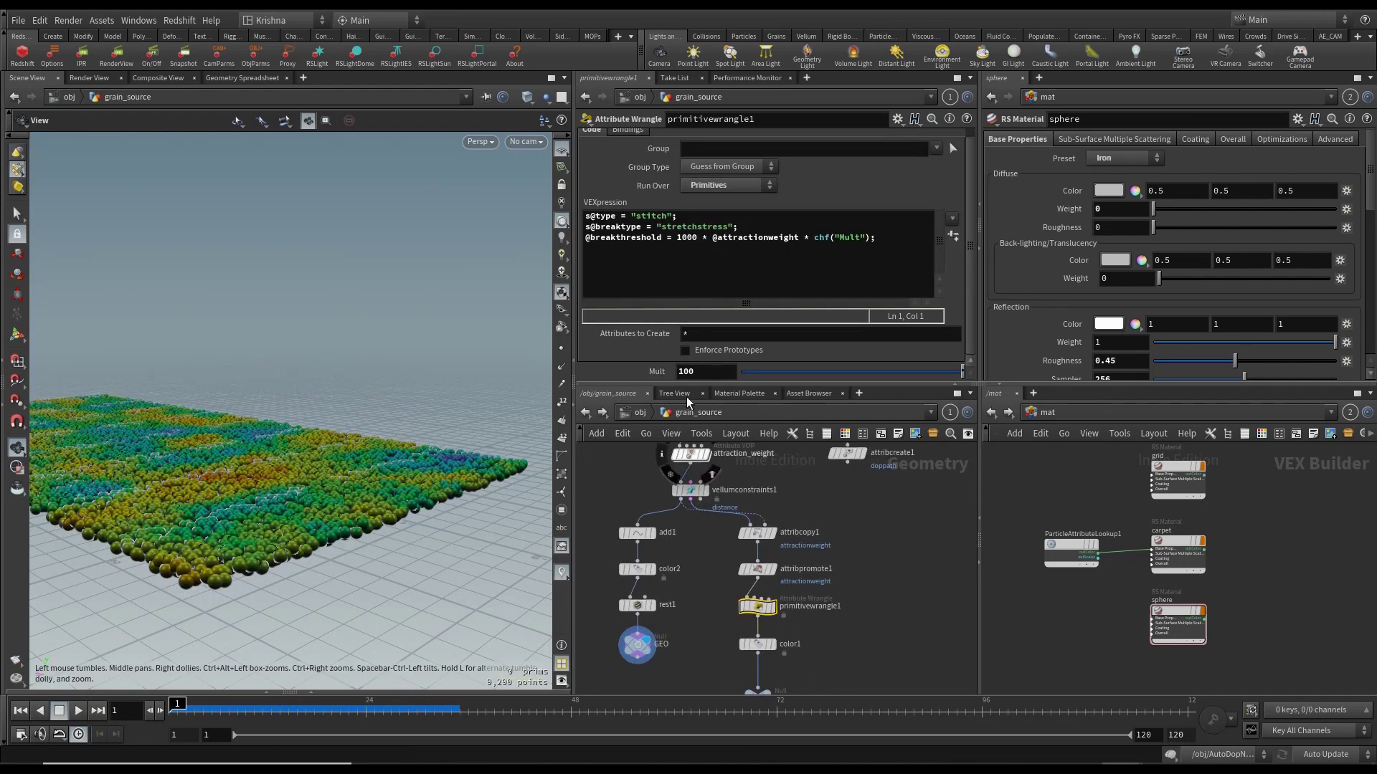
left_click(701, 376)
key("Return")
double_click(687, 372)
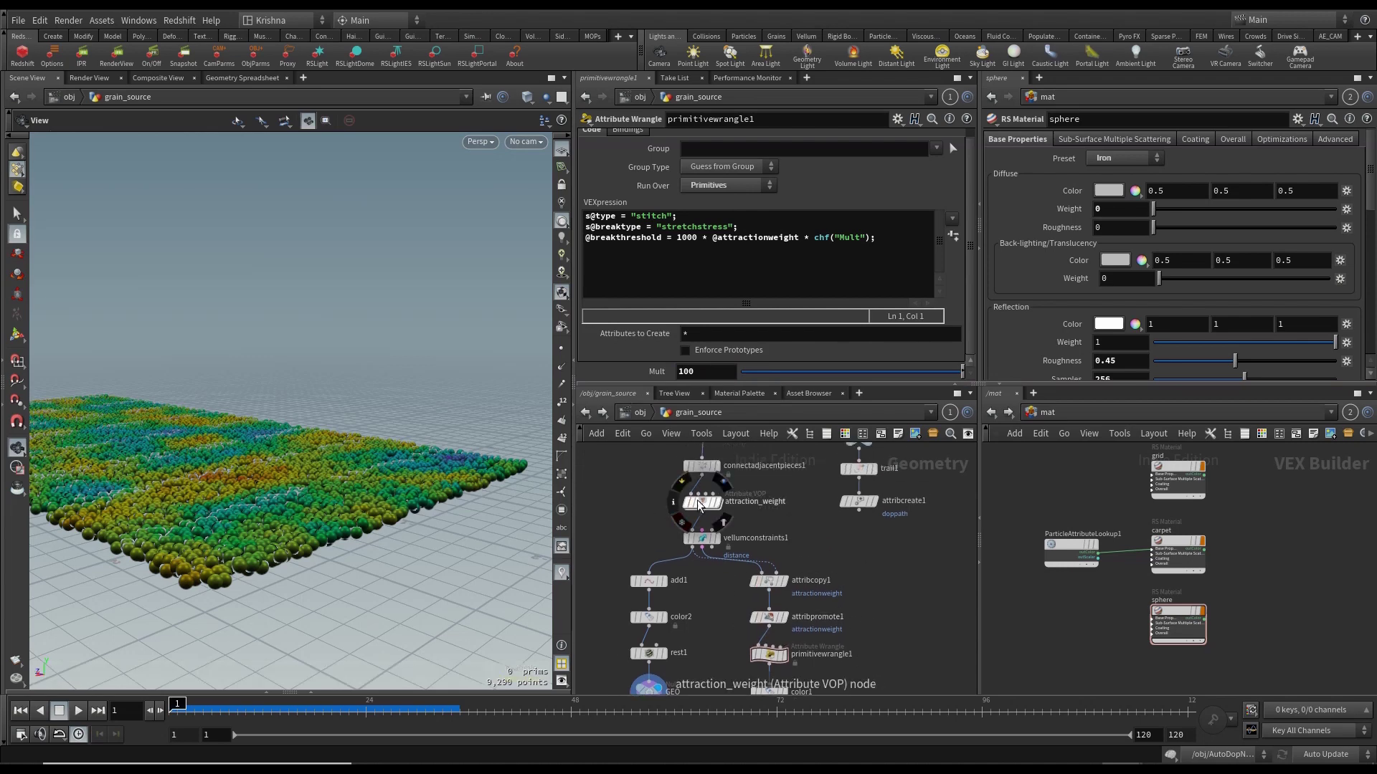
Check the fit1 range inside attraction_weight, entering 1 as Destination Min, and return to grain_source.
double_click(696, 505)
left_click(784, 559)
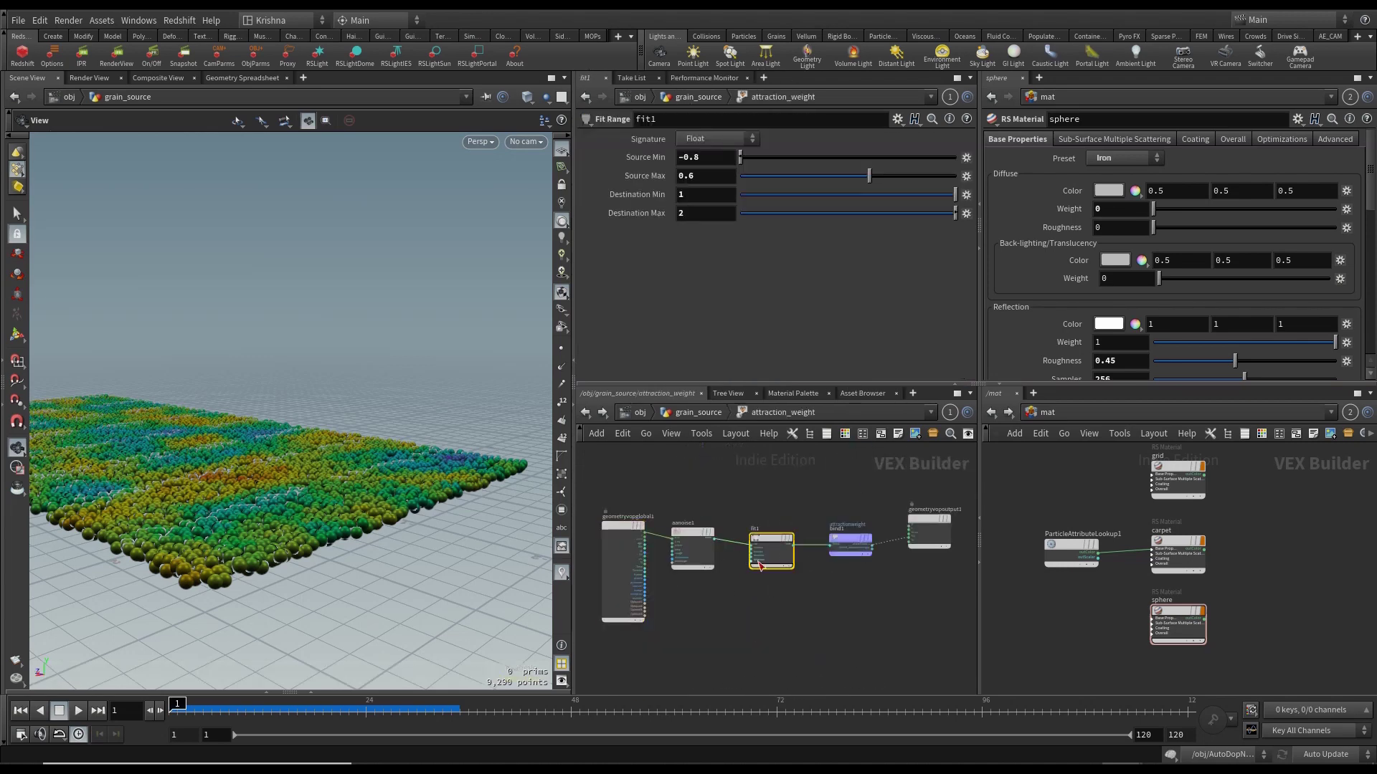
left_click(692, 195)
type("1")
key("Return")
left_click(748, 493)
left_click(690, 415)
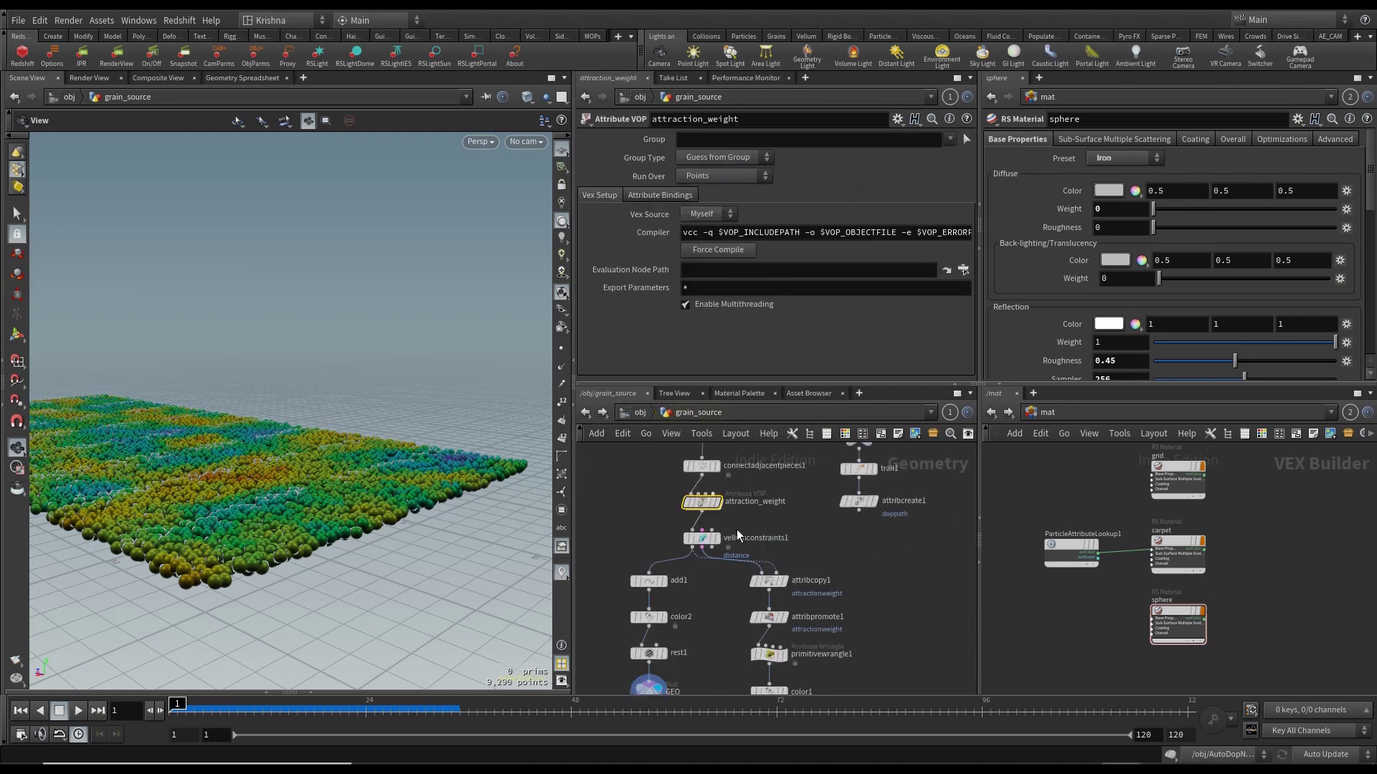
Set Mult of primitivewrangle1 to 200 and return to the obj level.
left_click(768, 654)
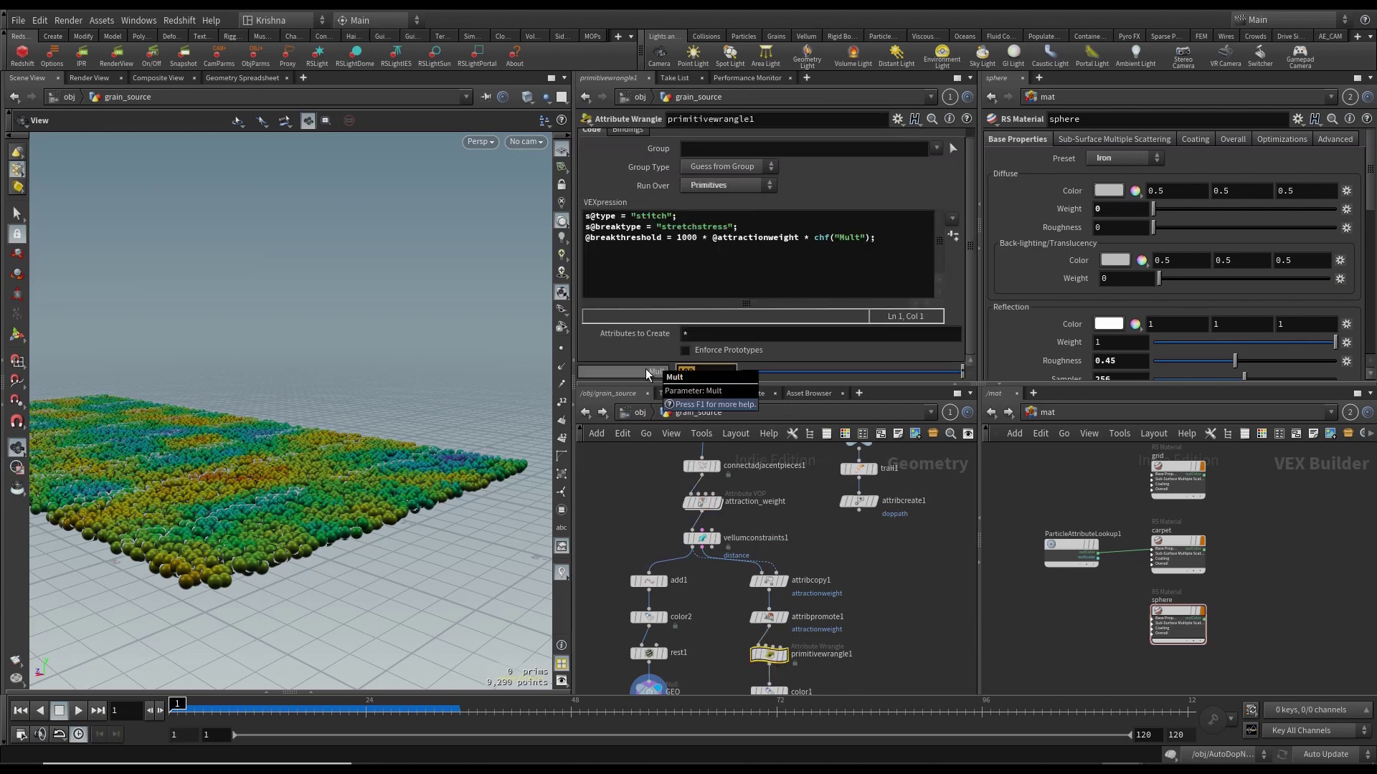
type("200")
key("Return")
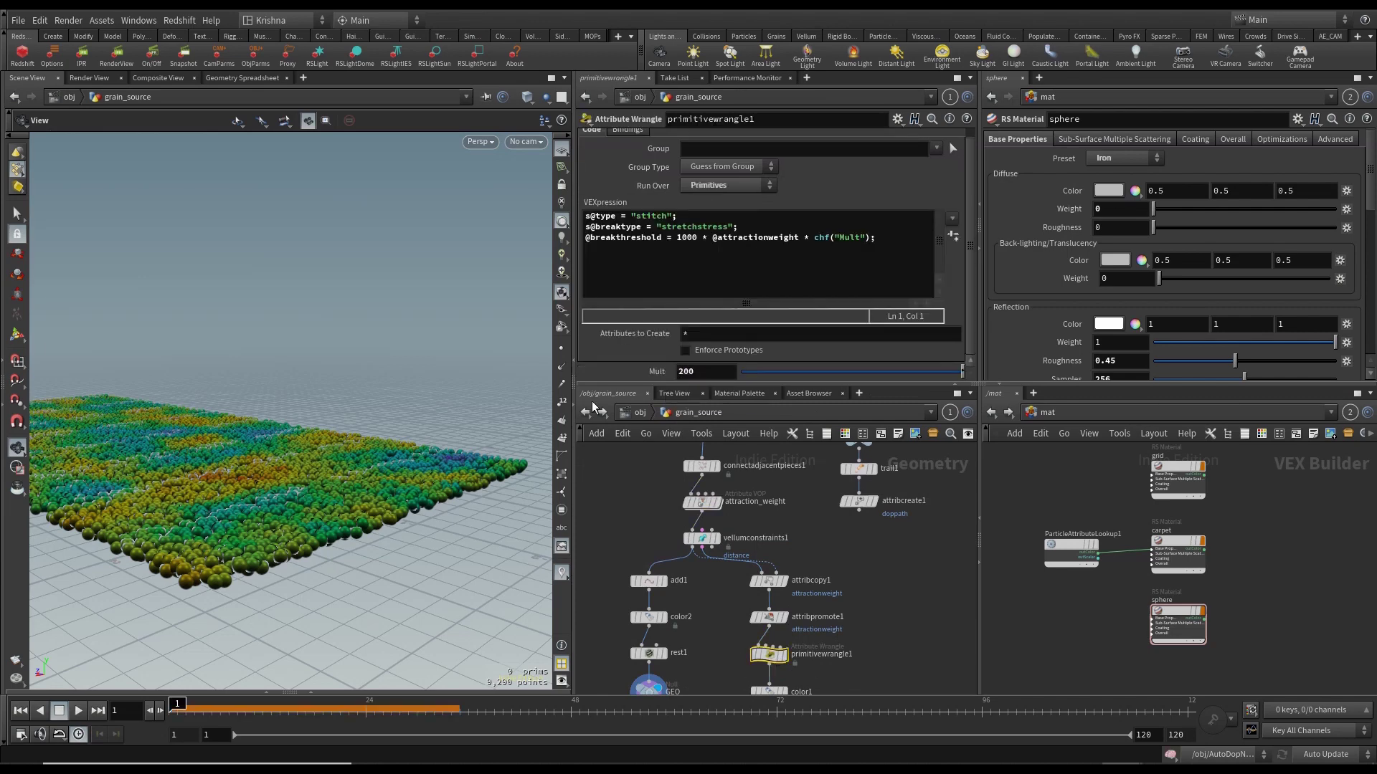
left_click(640, 412)
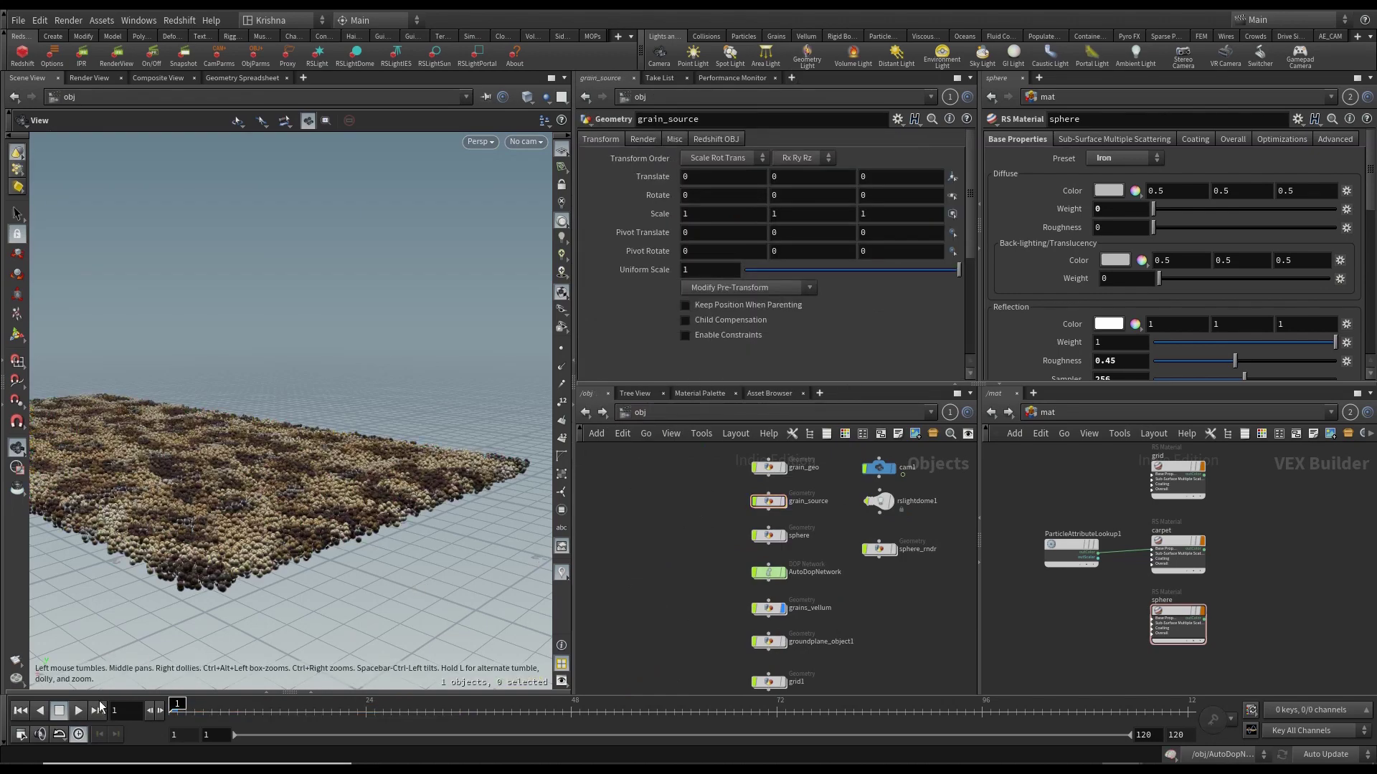
Enter the grains_vellum network and set Select Input of switch1 to 0 to use the vellum file cache.
left_click_drag(220, 461, 330, 502)
middle_click_drag(821, 633, 803, 563)
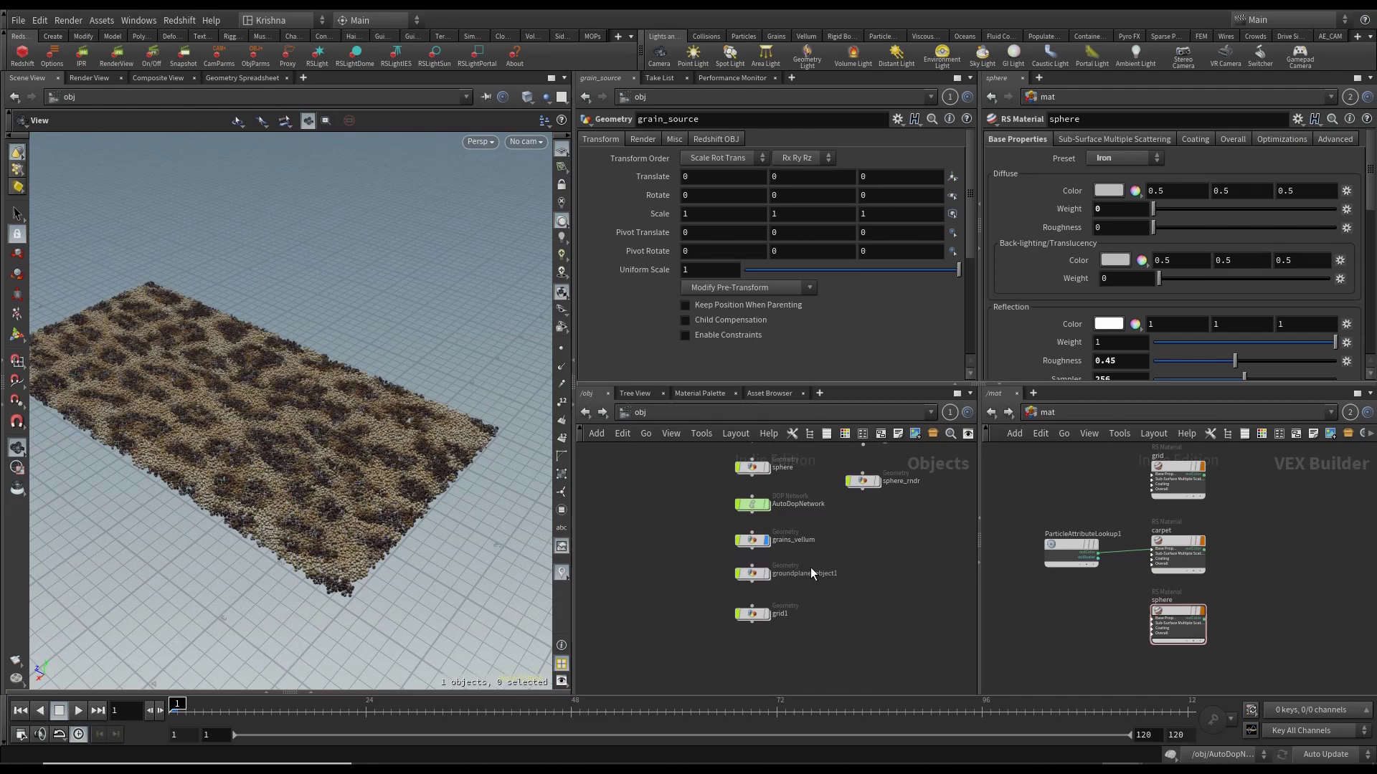
double_click(750, 542)
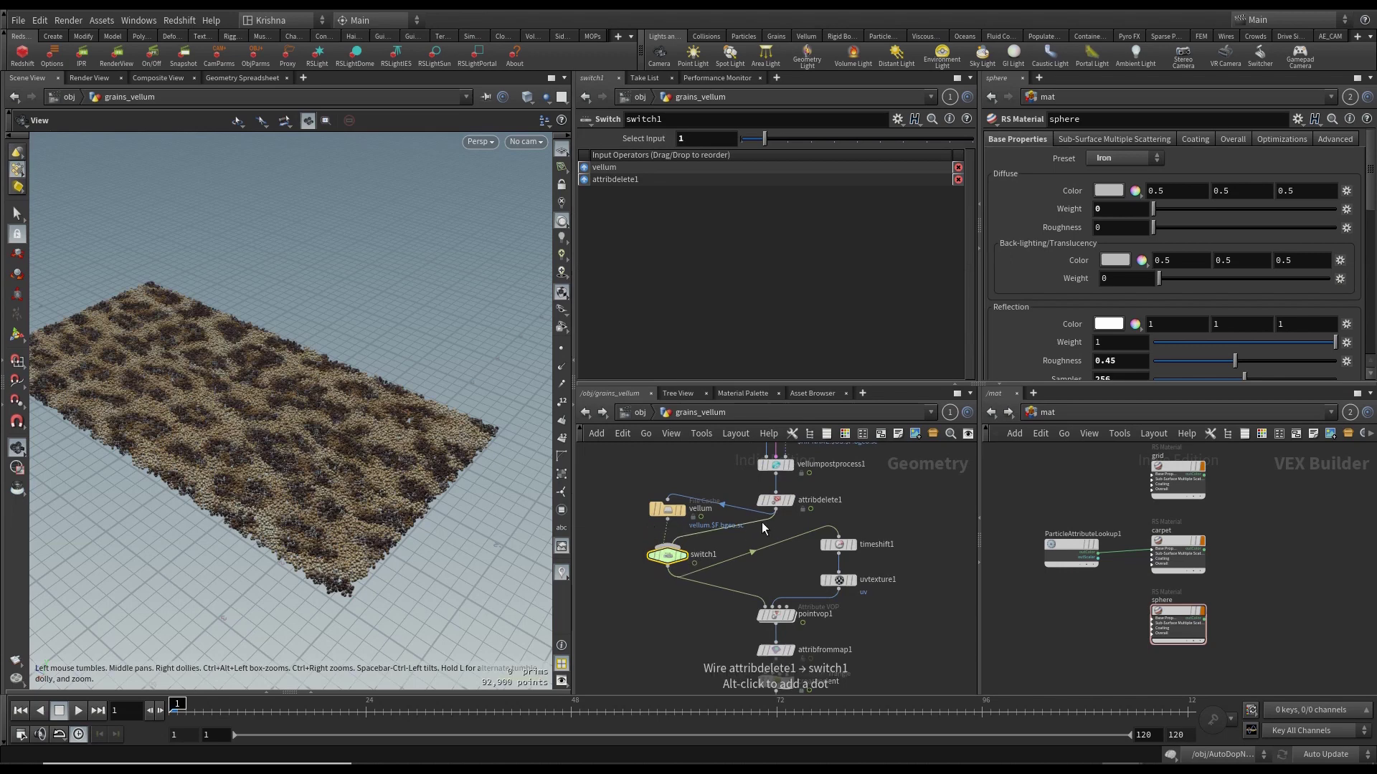
left_click(745, 141)
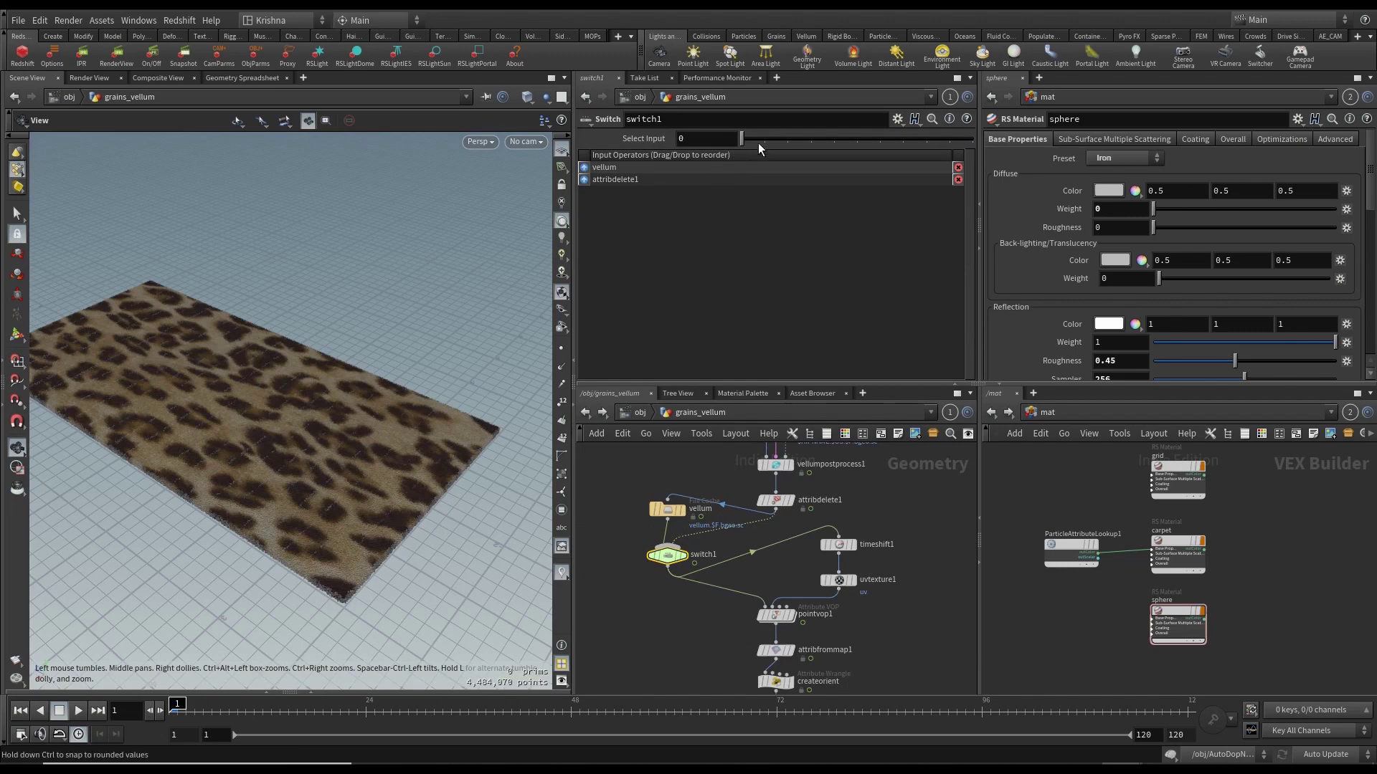
Inspect the vellum file cache and the setseed_adjust_pscale wrangle code, then return to the obj level.
left_click_drag(623, 492, 665, 531)
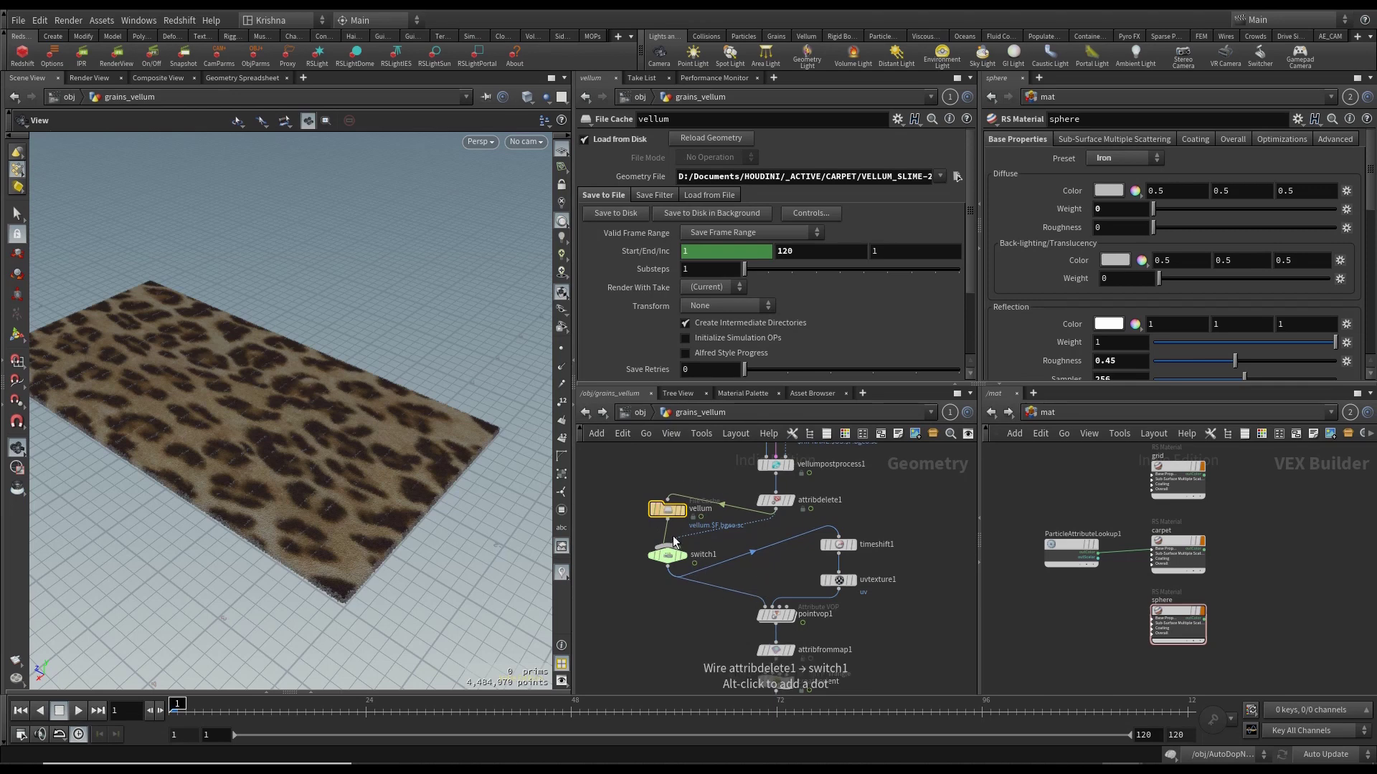
scroll(724, 574, "down", 2)
scroll(760, 674, "up", 2)
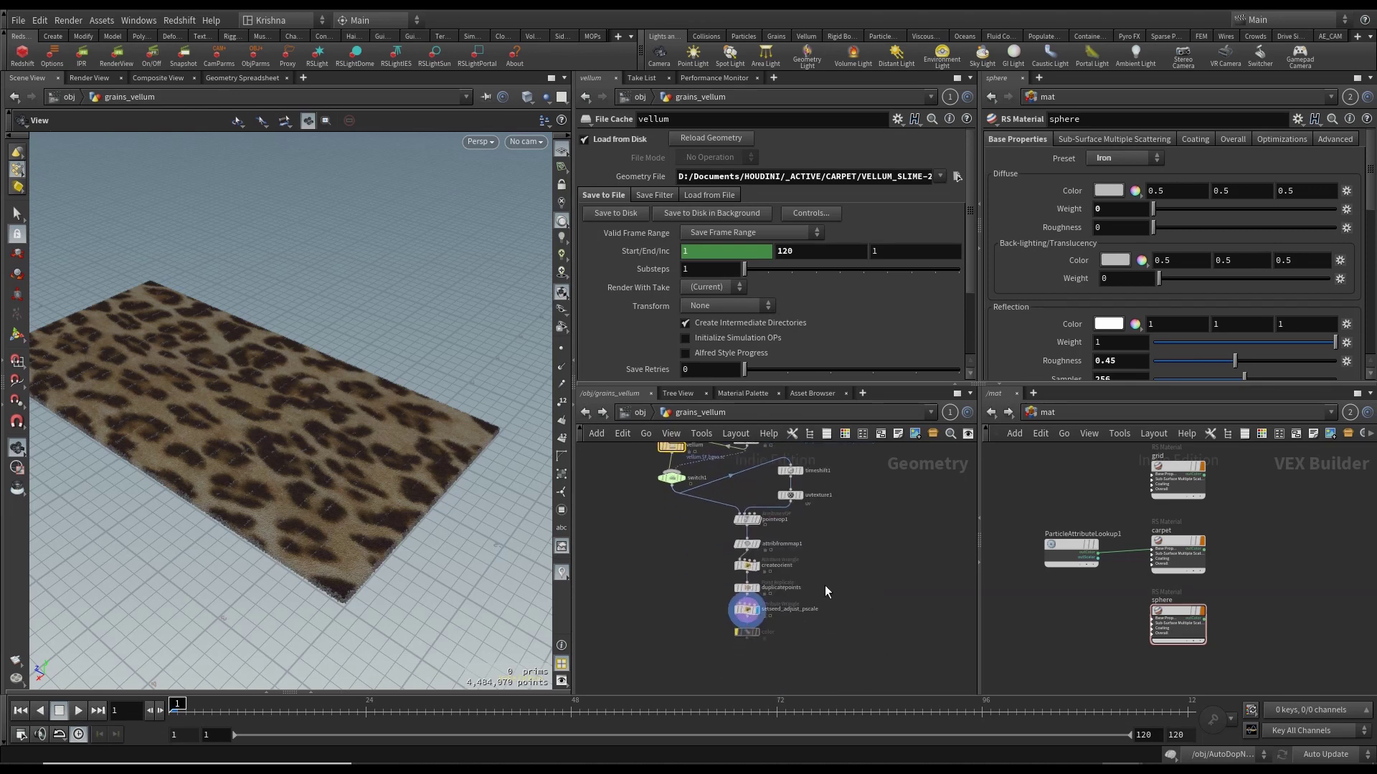
left_click(745, 610)
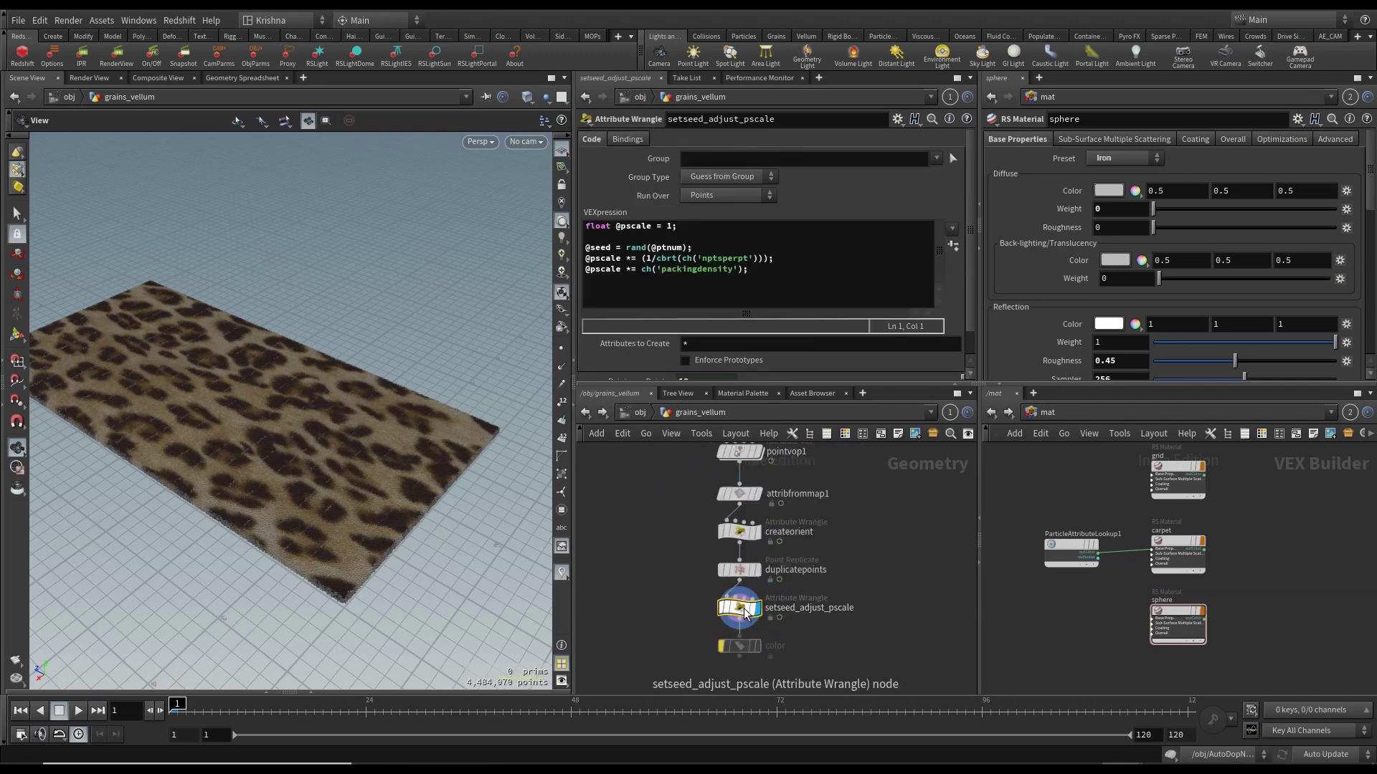
left_click(638, 414)
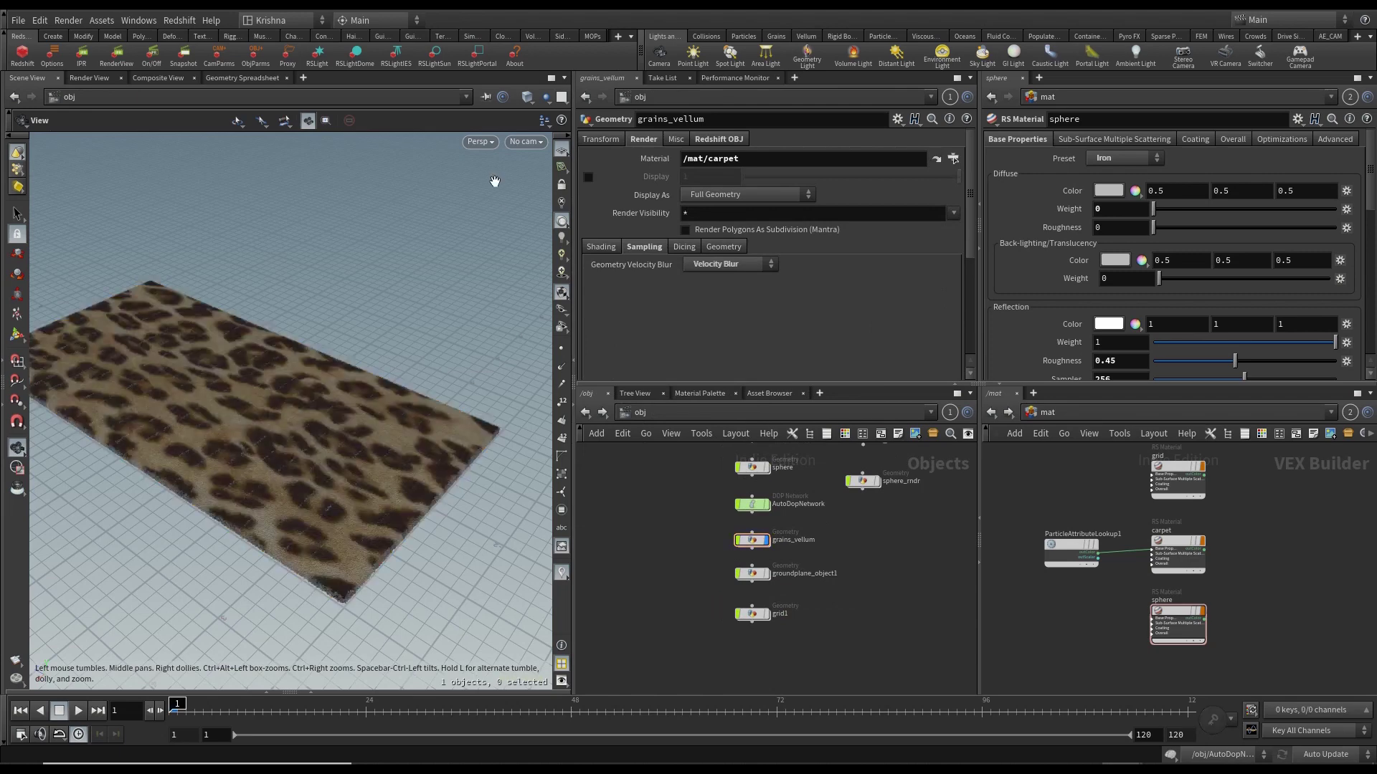
Render frame 24 through cam1 in the Redshift Render View and turn the display of grid1 back on.
left_click(527, 142)
left_click(536, 210)
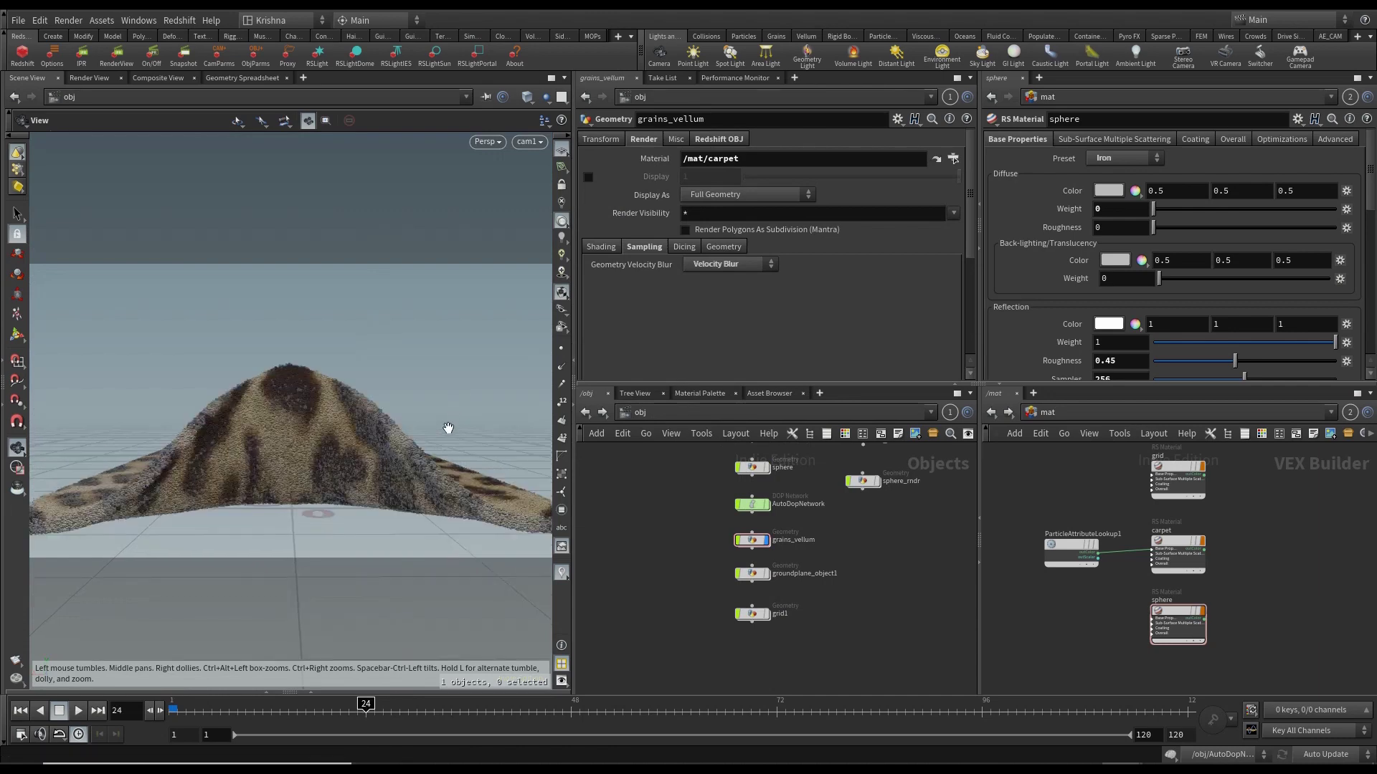
left_click(111, 60)
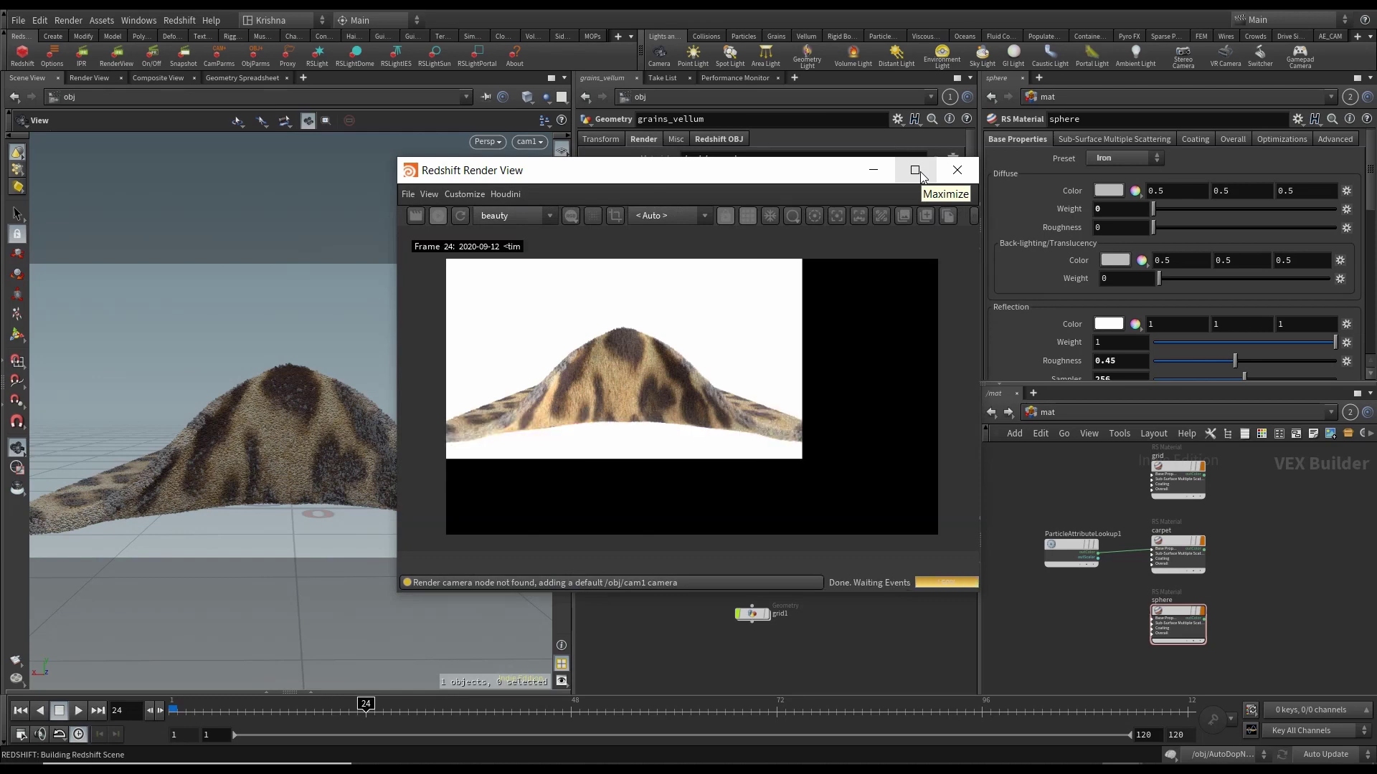
left_click_drag(735, 181, 362, 123)
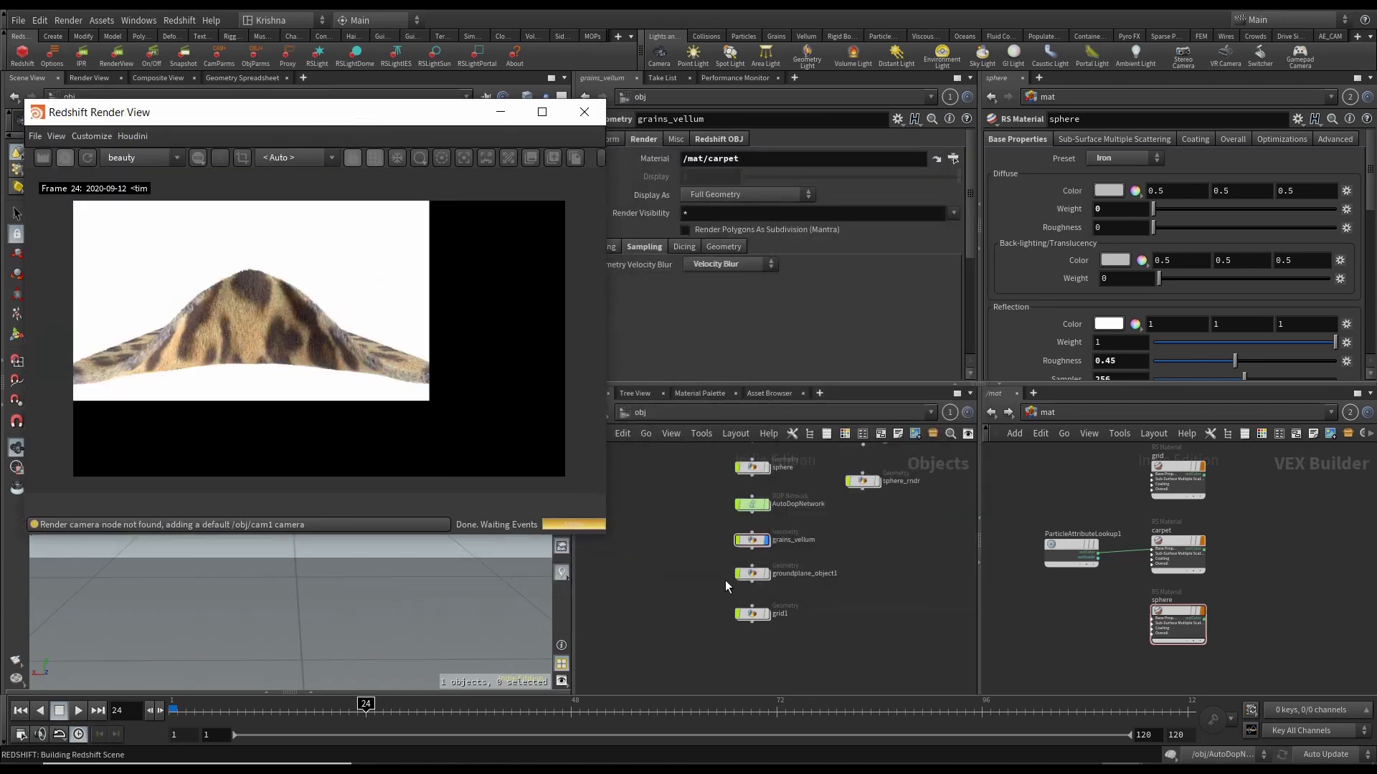
left_click(764, 618)
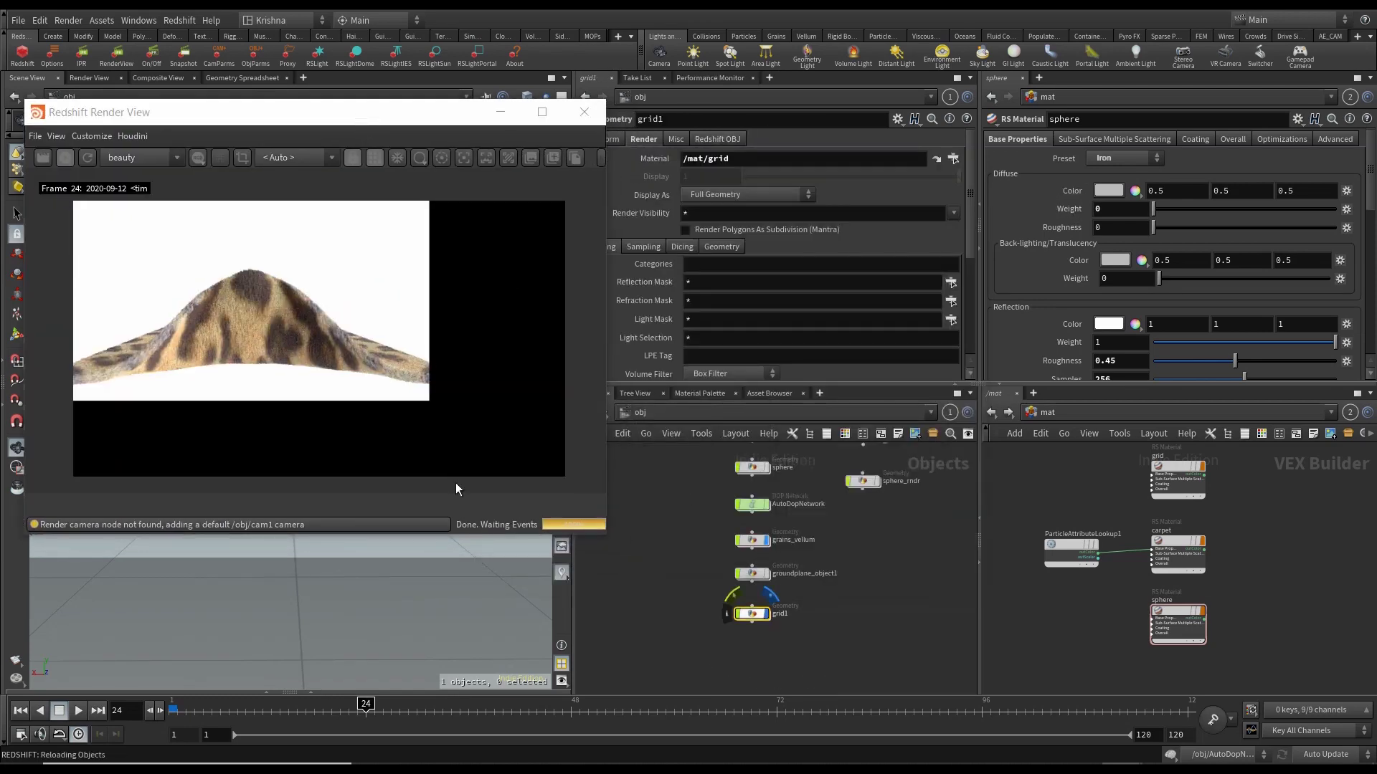